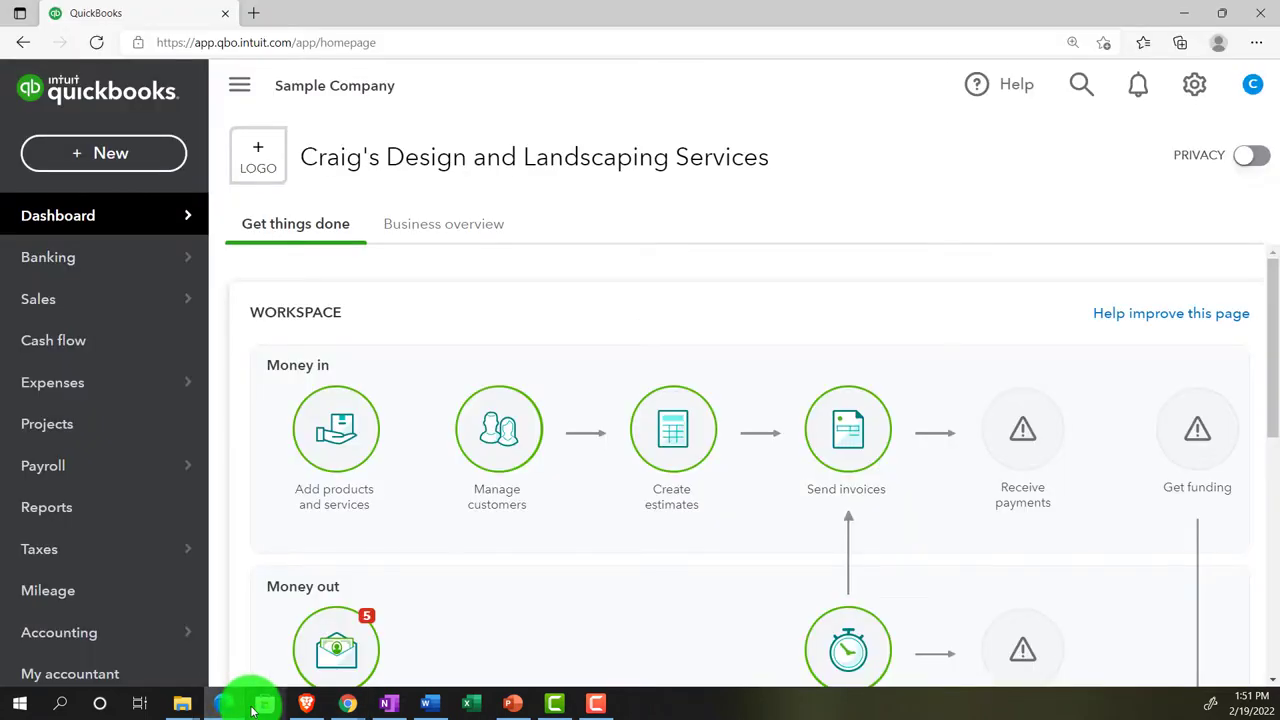
Switch to the Bank Feed Practice File in Chrome and duplicate its QuickBooks tab twice.
{"action": "left_click", "coordinate": [225, 706]}
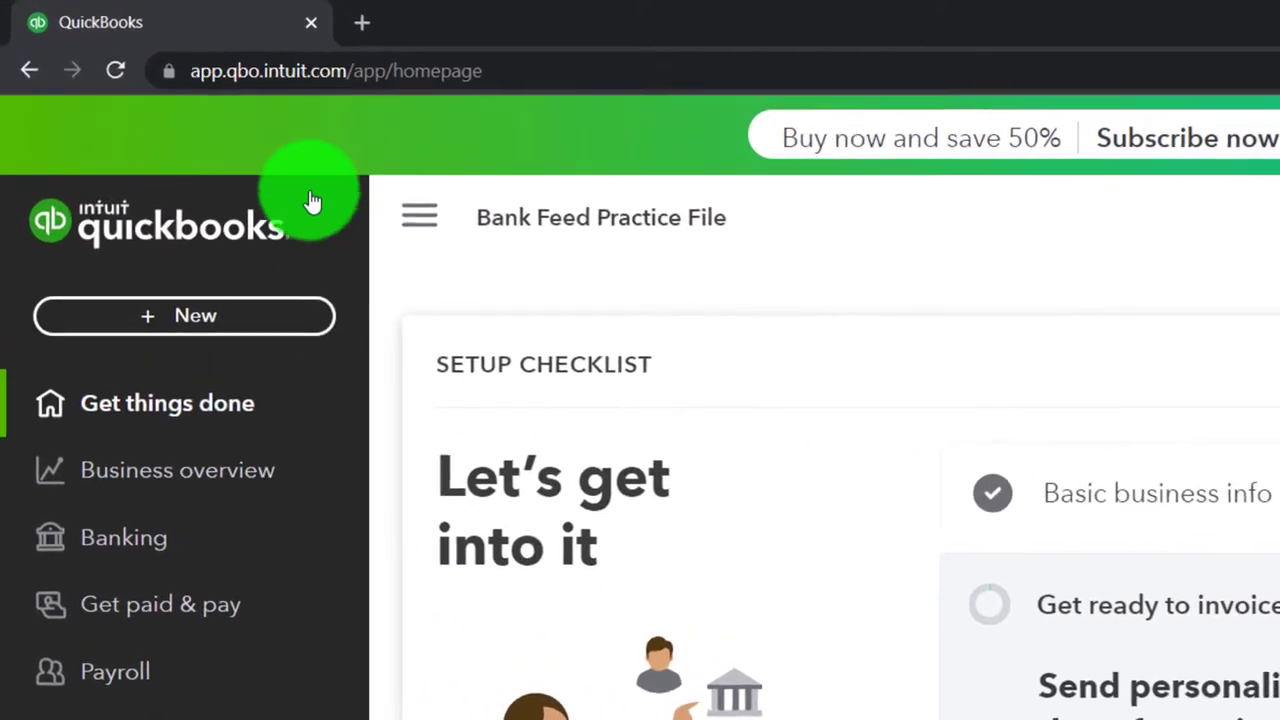
{"action": "right_click", "coordinate": [248, 32]}
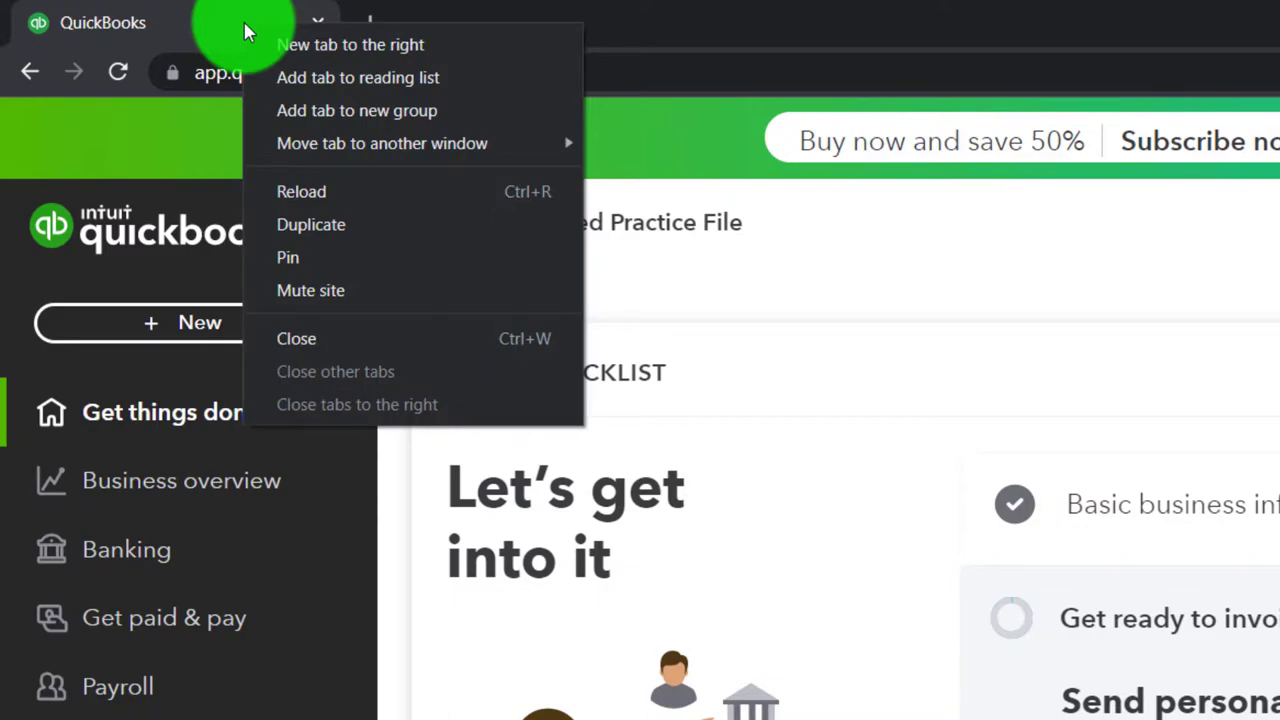
{"action": "left_click", "coordinate": [297, 226]}
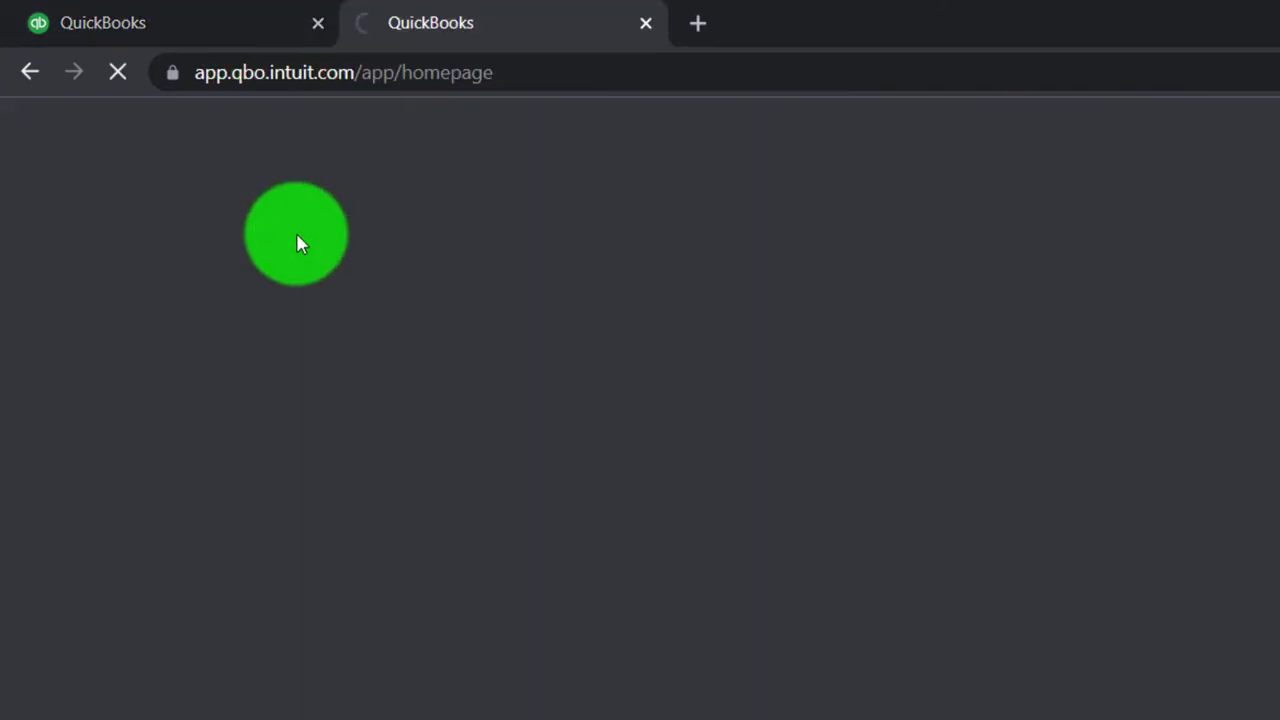
{"action": "left_click", "coordinate": [226, 30]}
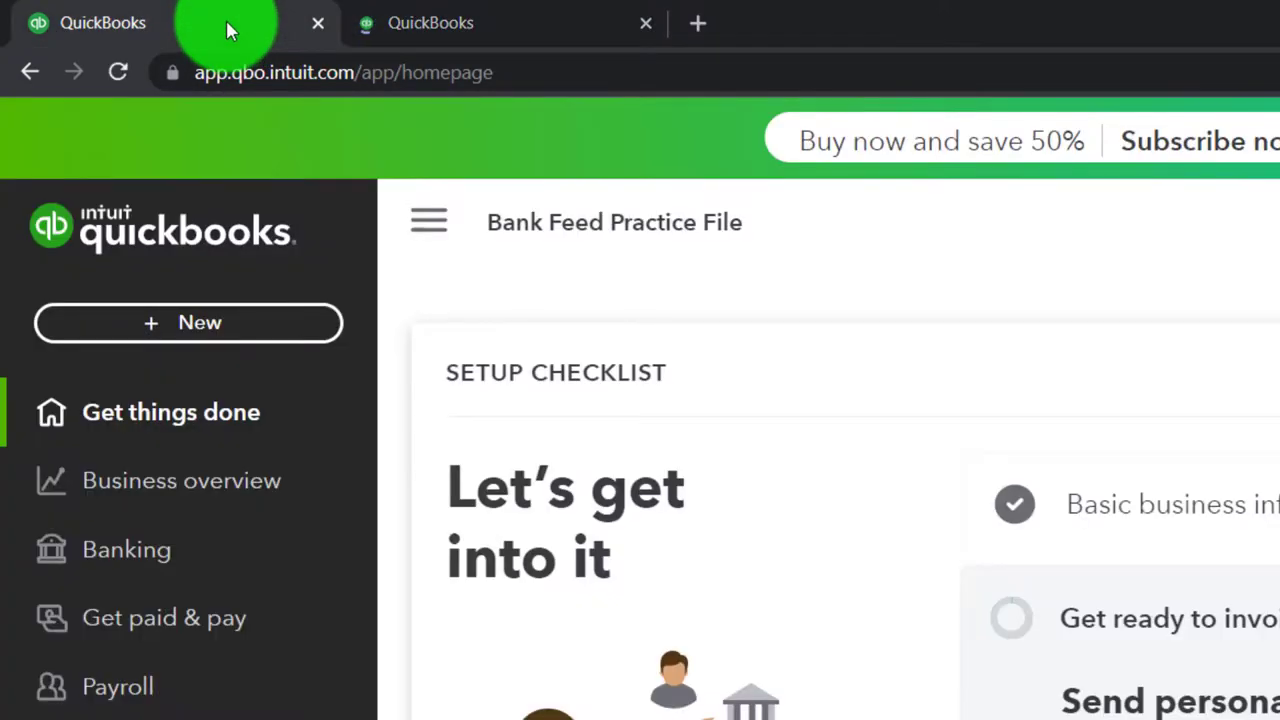
{"action": "right_click", "coordinate": [228, 29]}
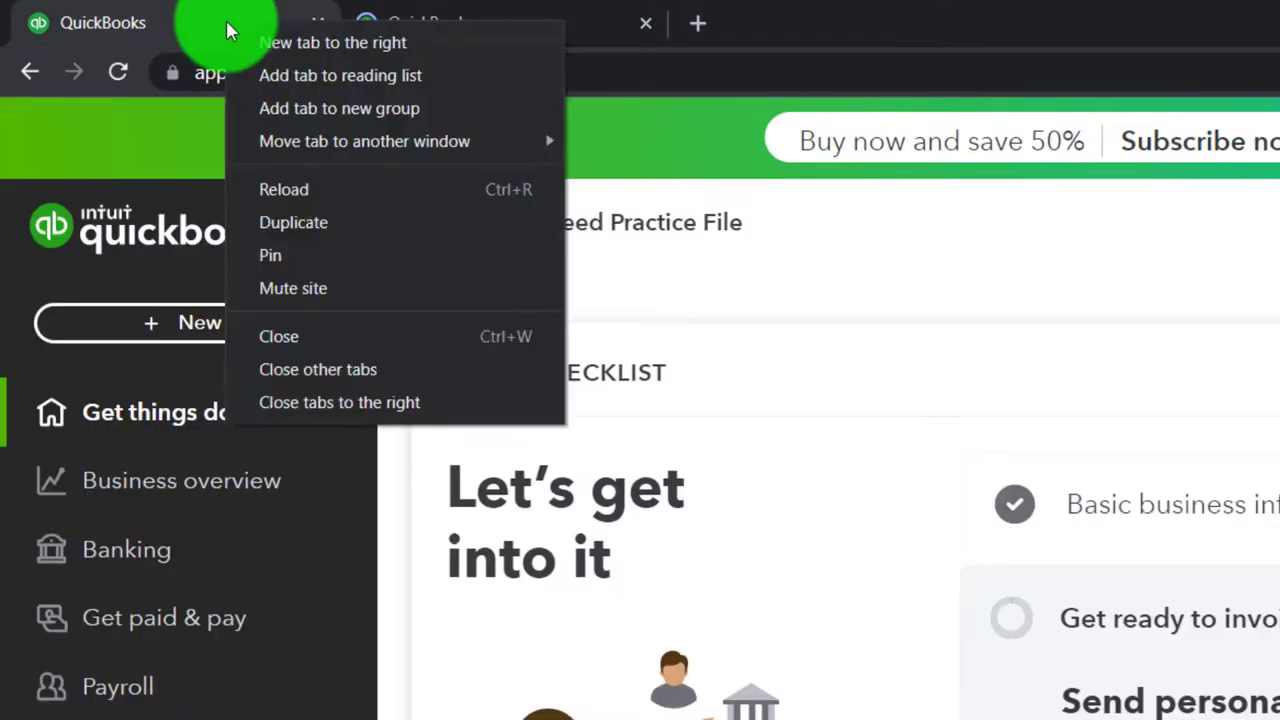
{"action": "left_click", "coordinate": [281, 215]}
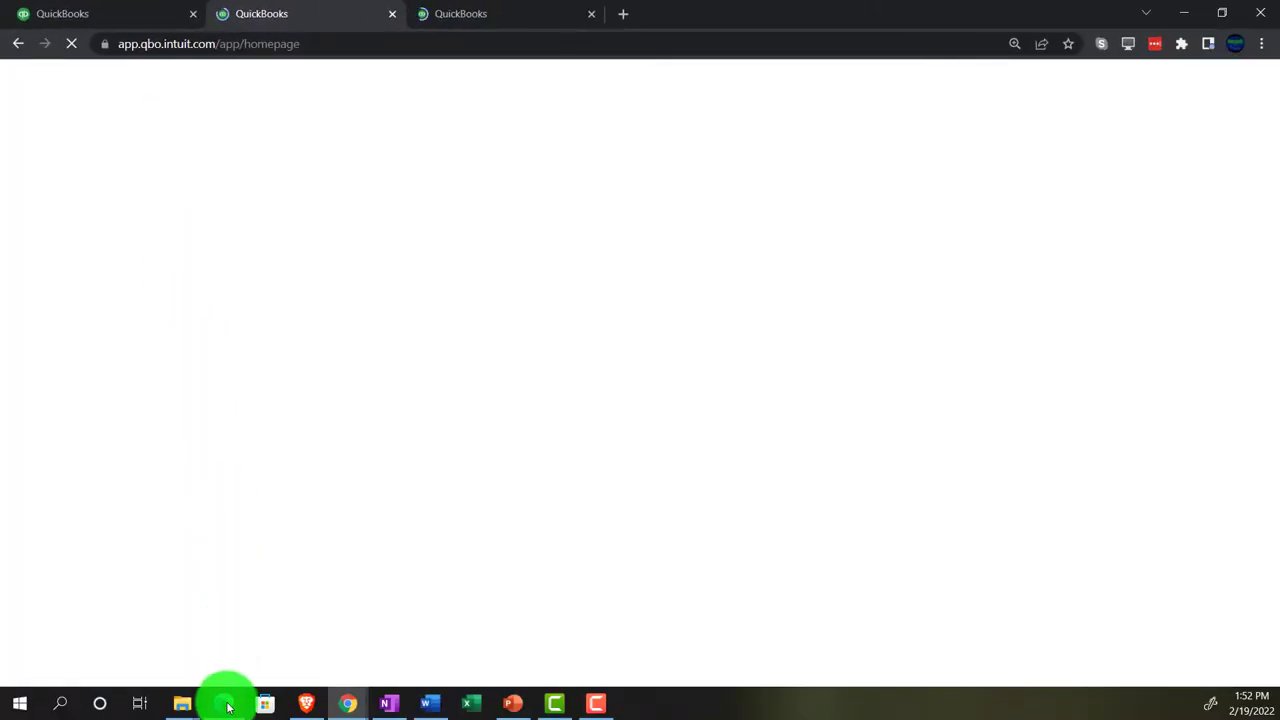
In the second tab of the practice file, open the Balance Sheet from the favorite reports with the navigation menu collapsed.
{"action": "left_click", "coordinate": [228, 706]}
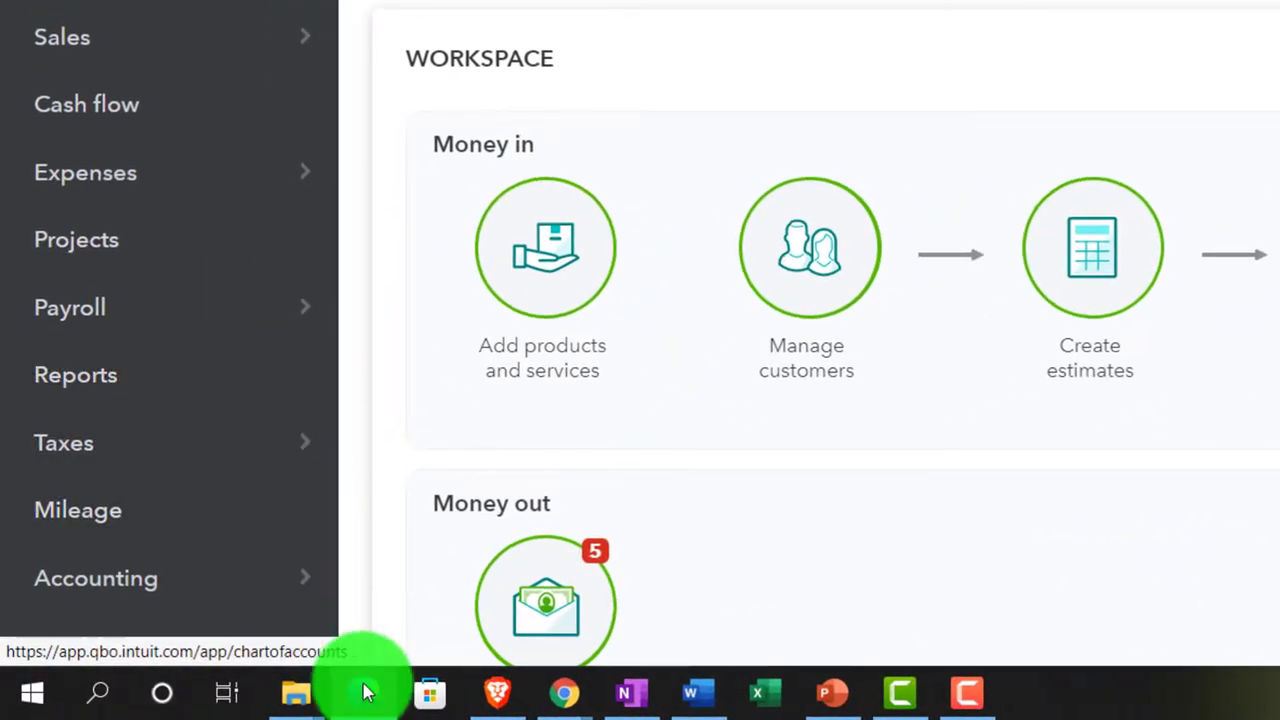
{"action": "left_click", "coordinate": [365, 692]}
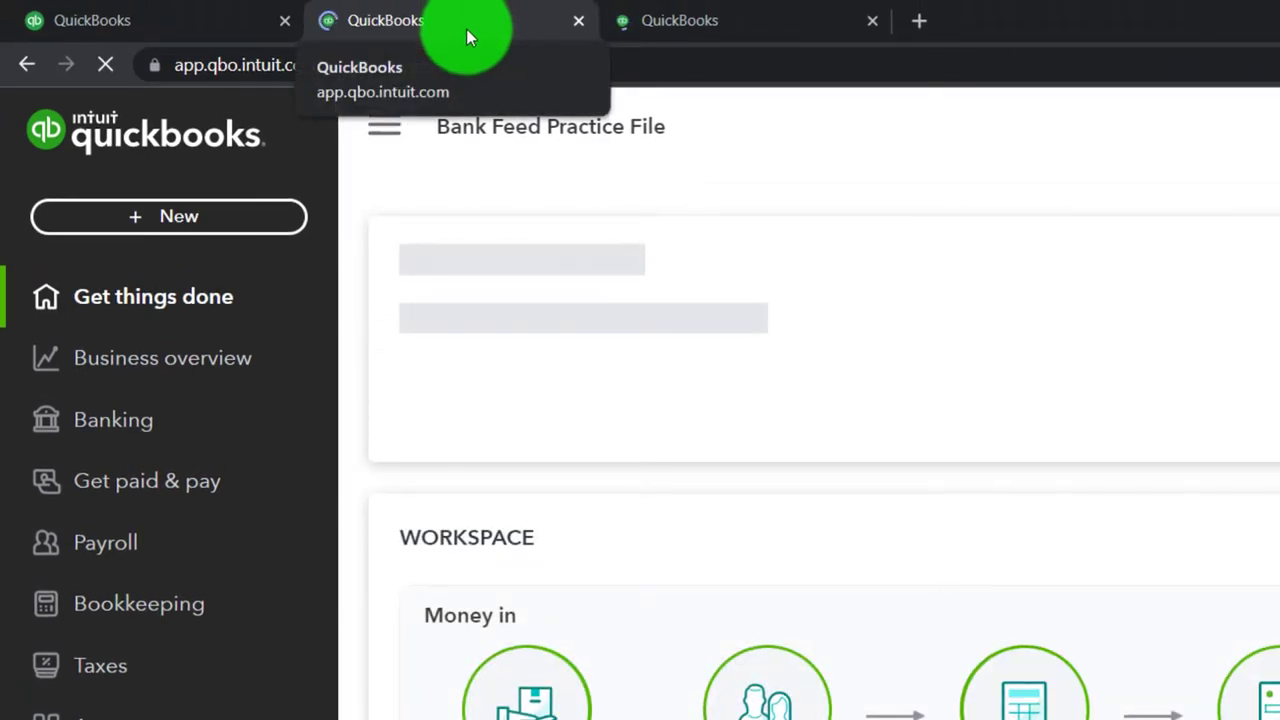
{"action": "left_click", "coordinate": [109, 362]}
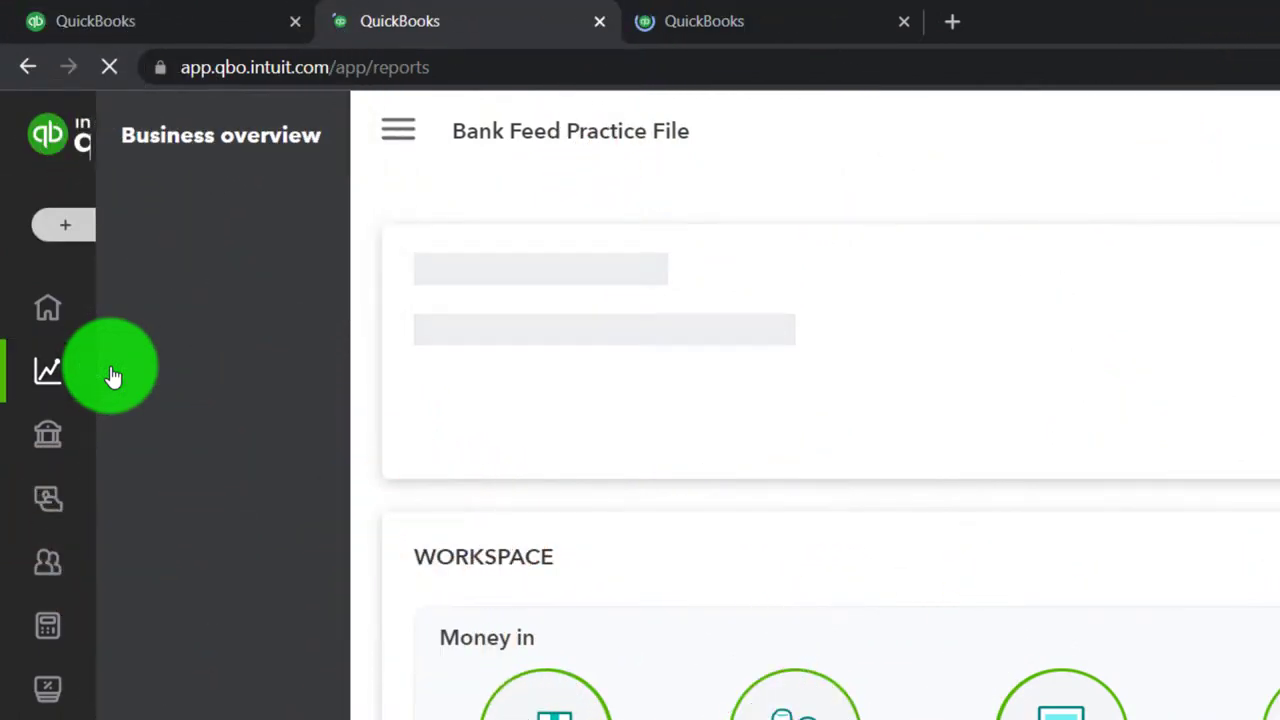
{"action": "mouse_move", "coordinate": [111, 371]}
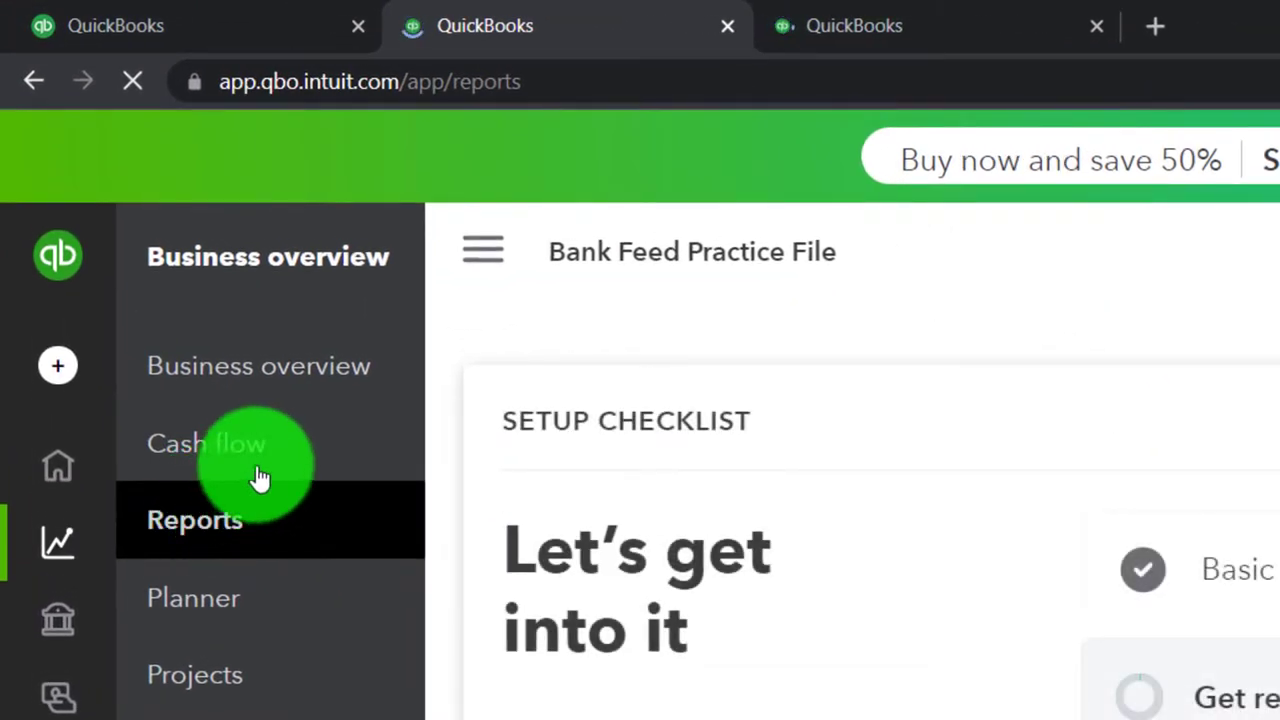
{"action": "left_click", "coordinate": [476, 262]}
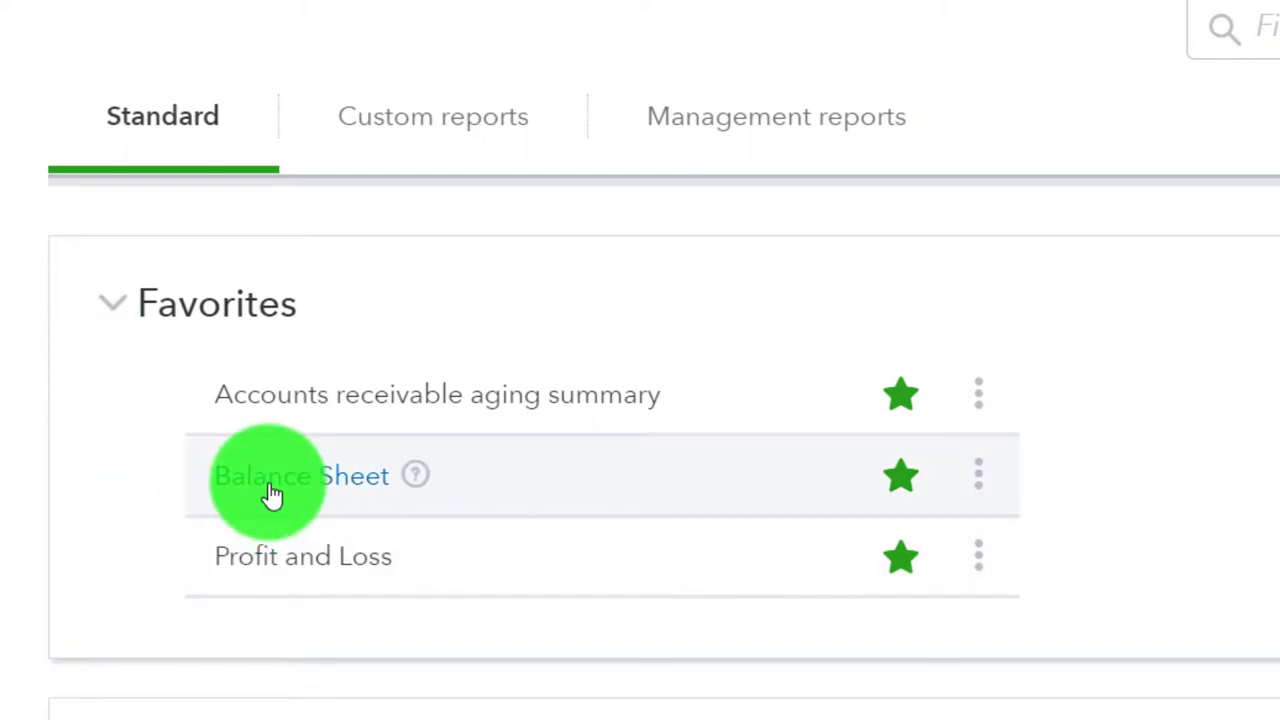
{"action": "left_click", "coordinate": [272, 494]}
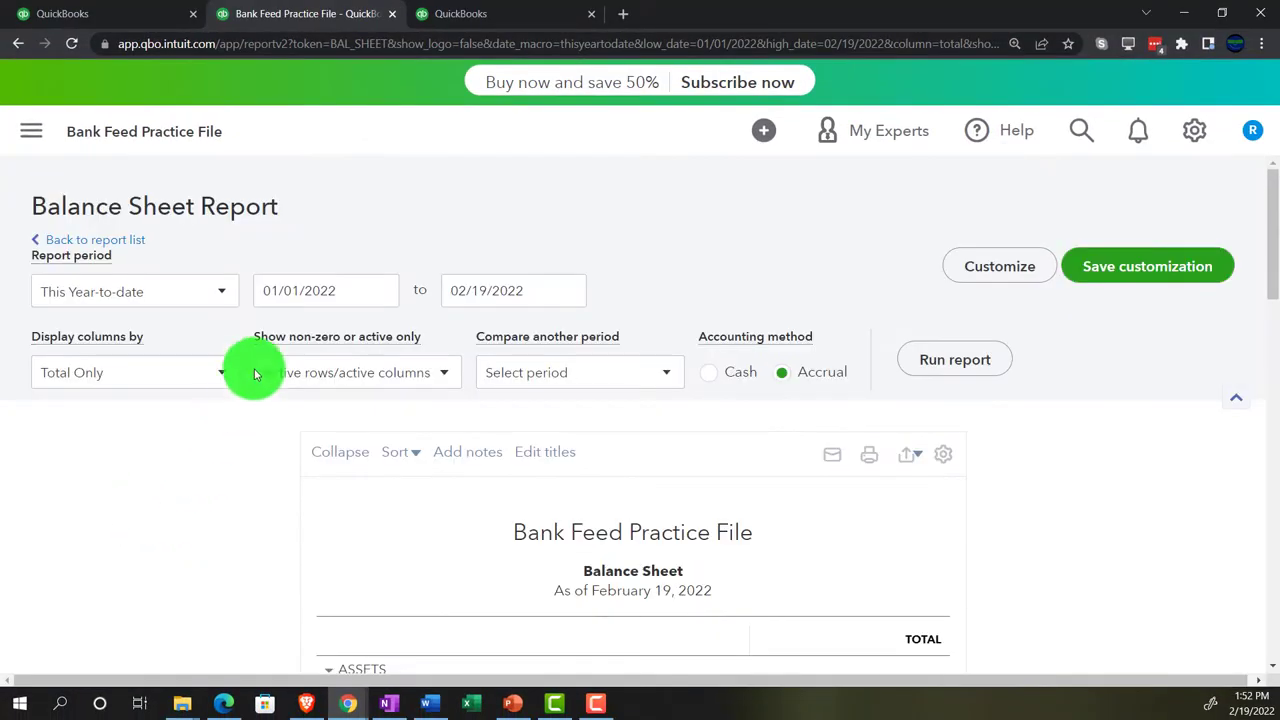
Run the Balance Sheet for the period 01/01/2021 to 12/31/2021.
{"action": "left_click", "coordinate": [351, 288]}
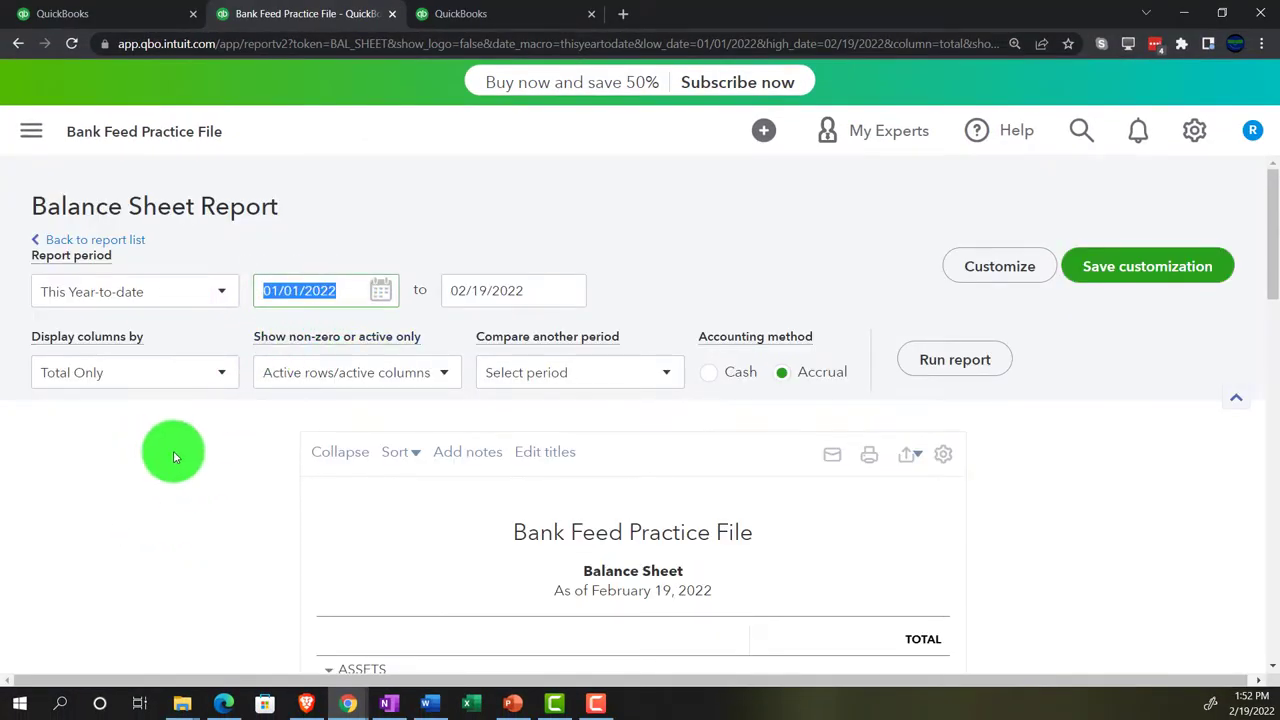
{"action": "type", "text": "01/01/202"}
{"action": "type", "text": "1"}
{"action": "key", "text": "Tab"}
{"action": "type", "text": "123121"}
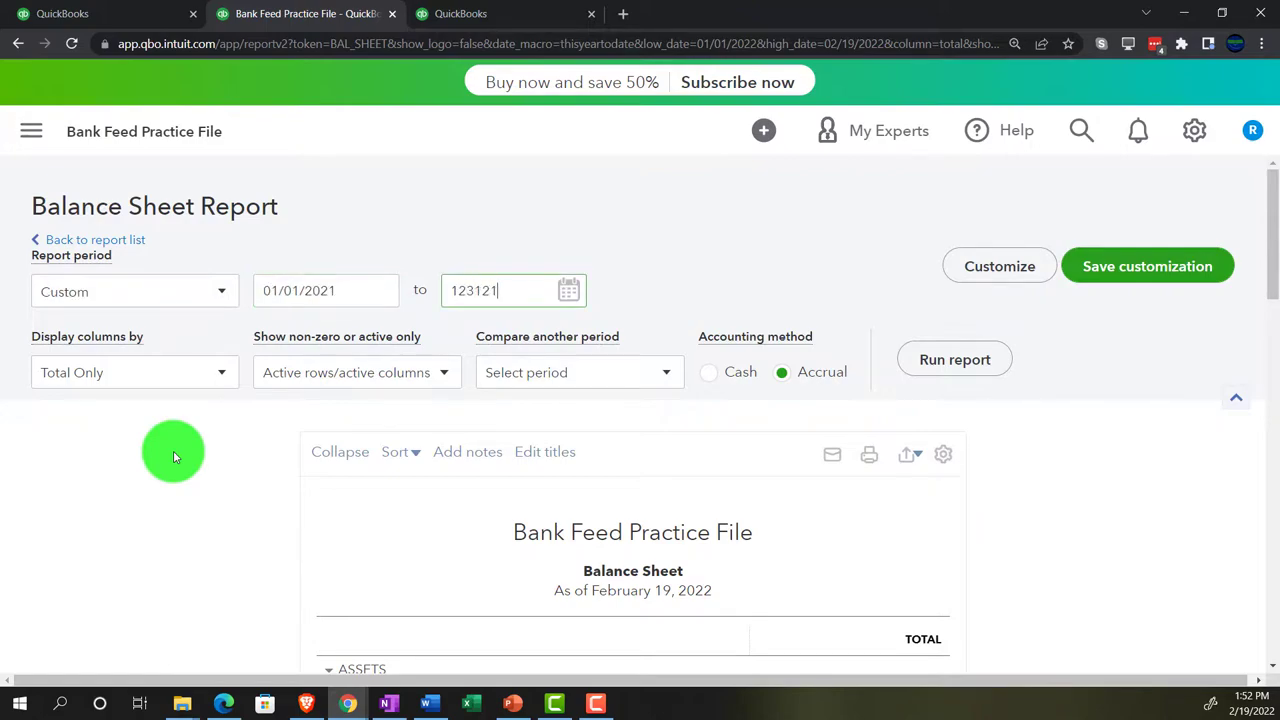
{"action": "key", "text": "Tab"}
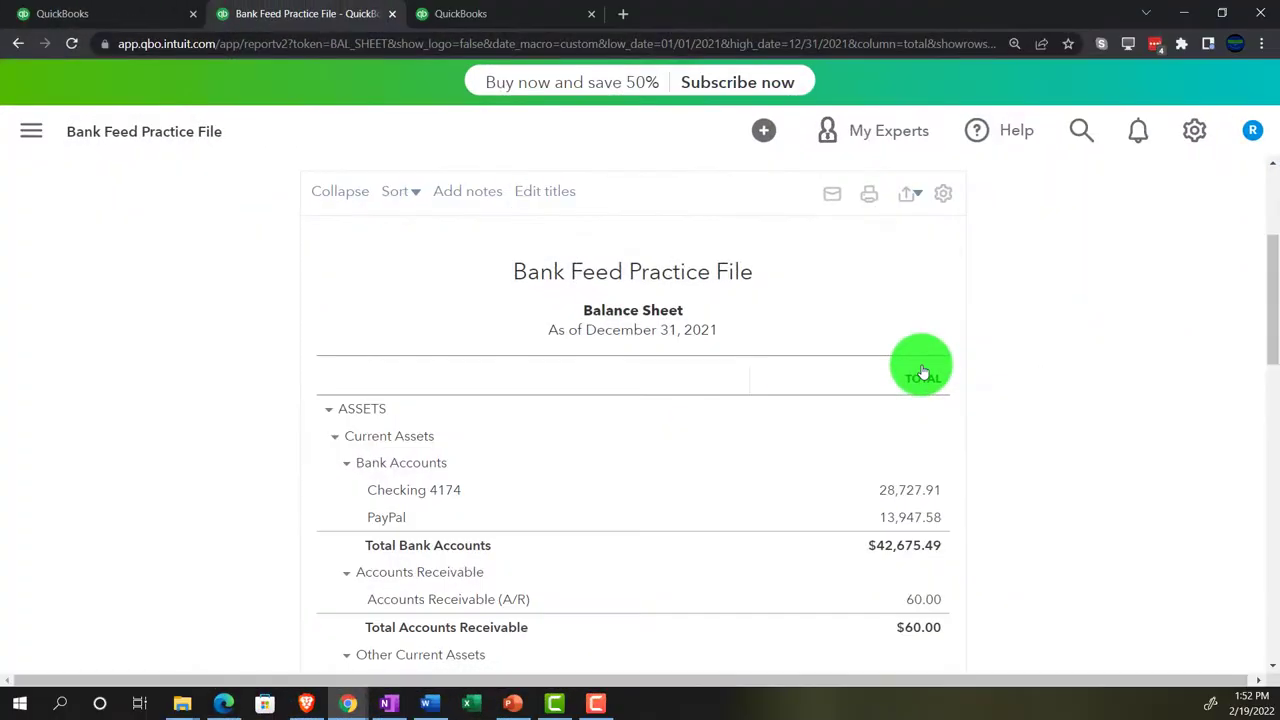
In the third tab, open the Profit and Loss report from the favorite reports with the navigation menu collapsed.
{"action": "left_click", "coordinate": [520, 16]}
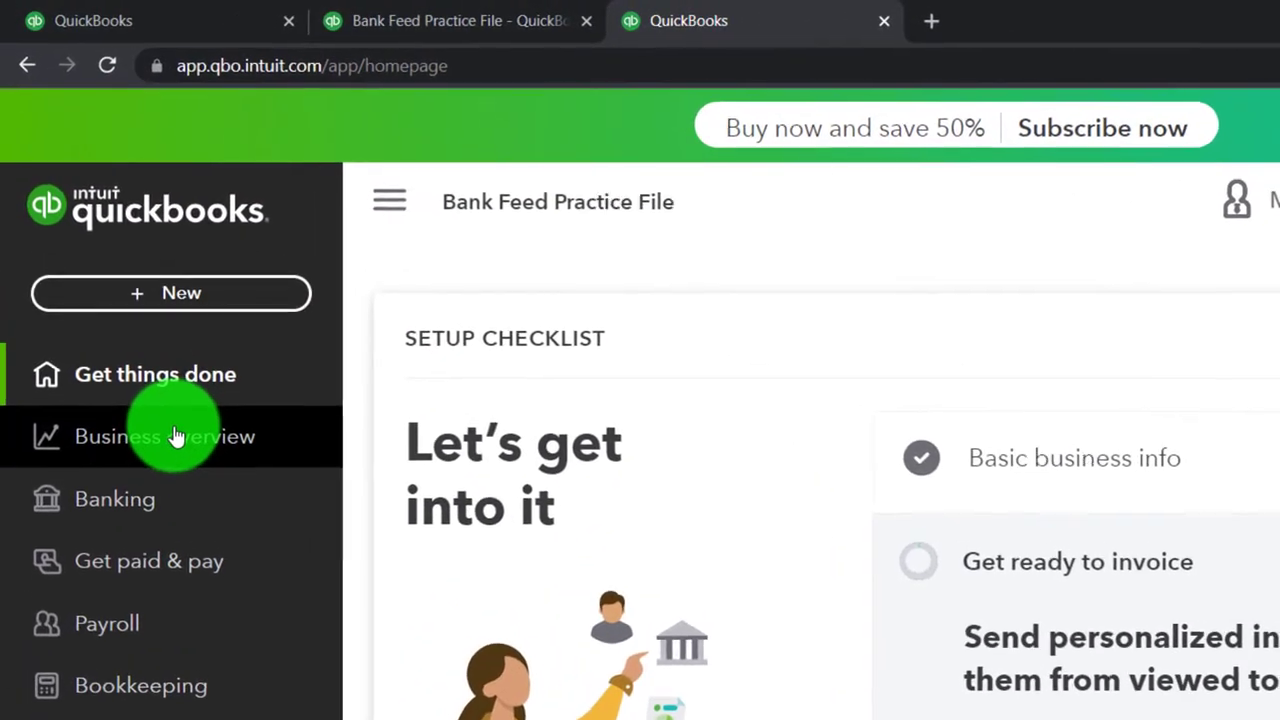
{"action": "left_click", "coordinate": [114, 291]}
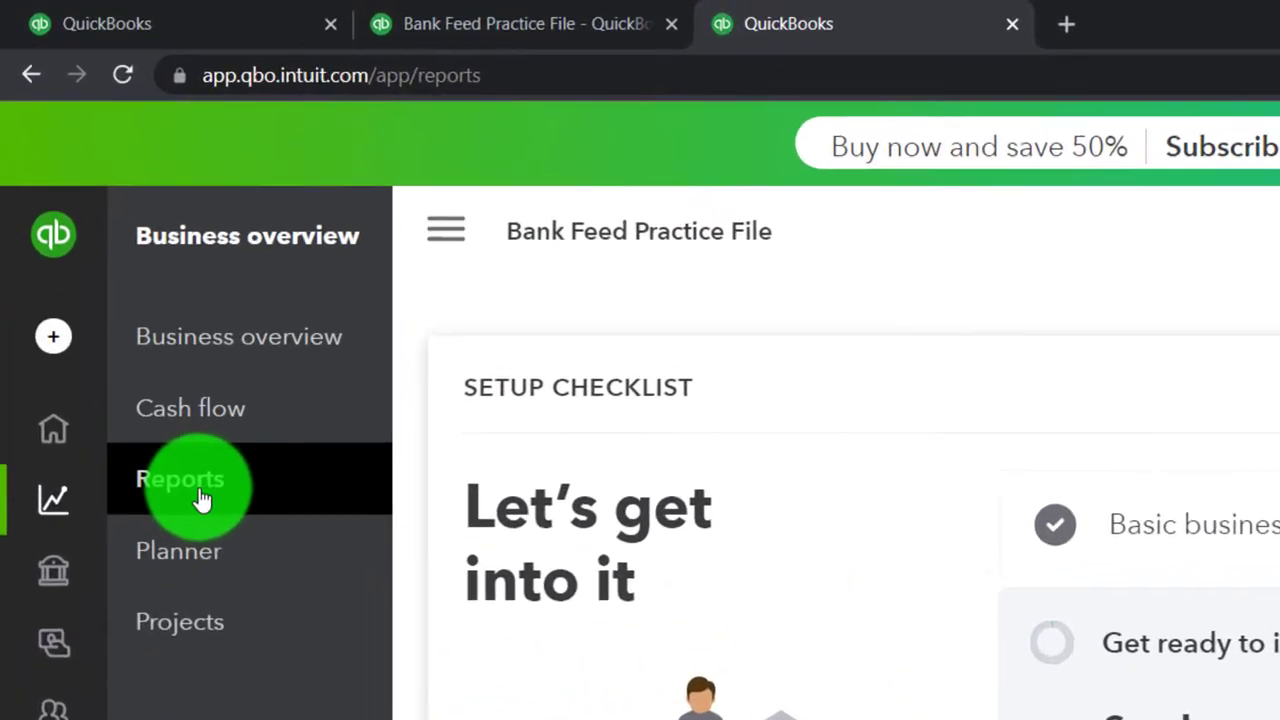
{"action": "left_click", "coordinate": [200, 500]}
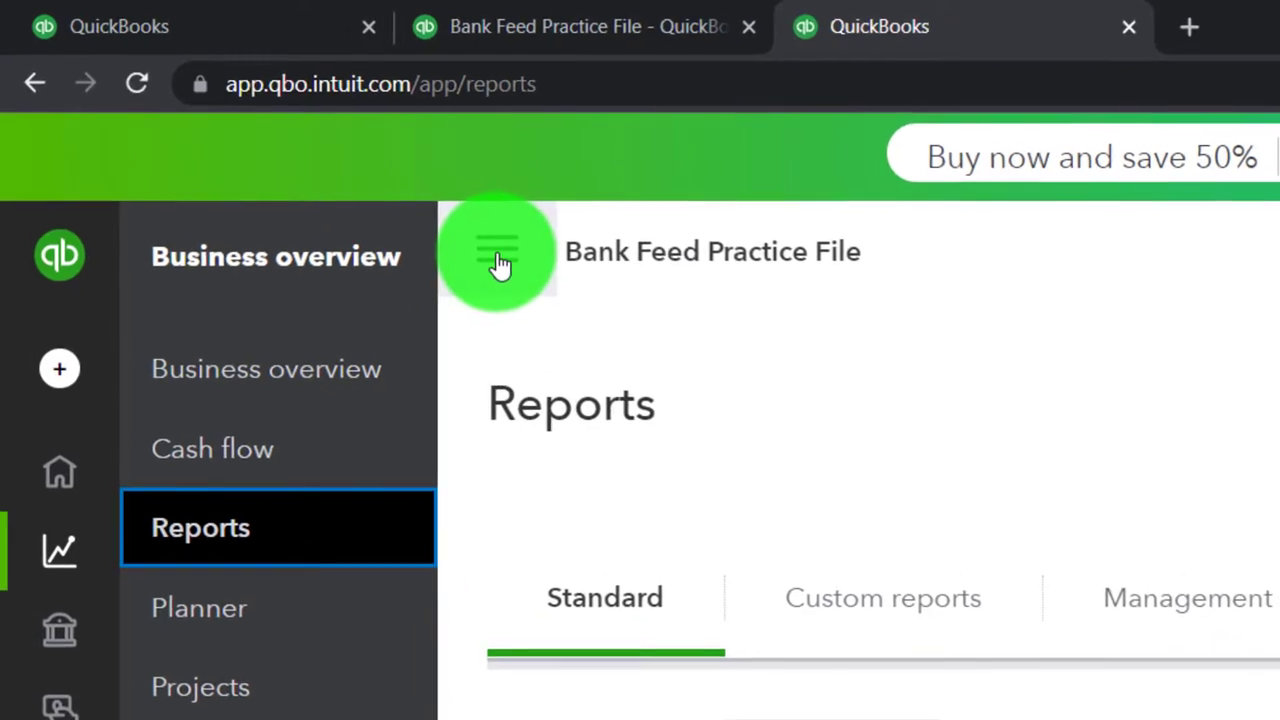
{"action": "left_click", "coordinate": [472, 236]}
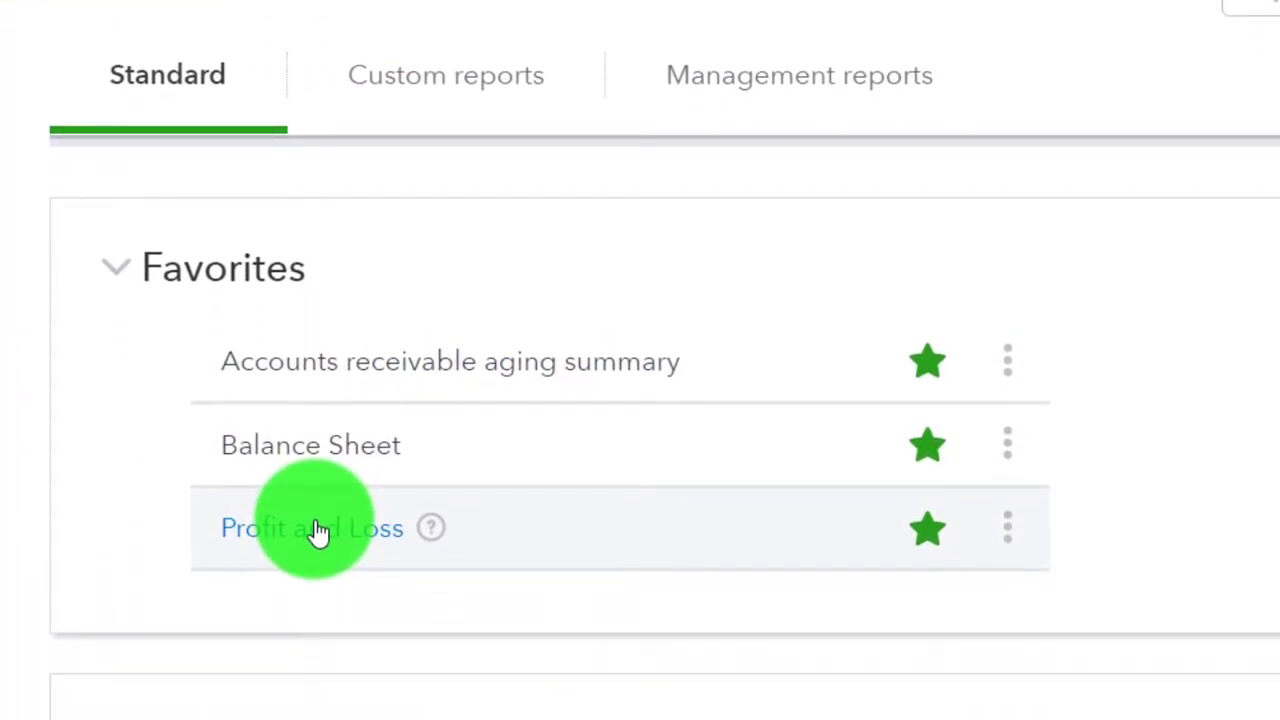
{"action": "left_click", "coordinate": [318, 530]}
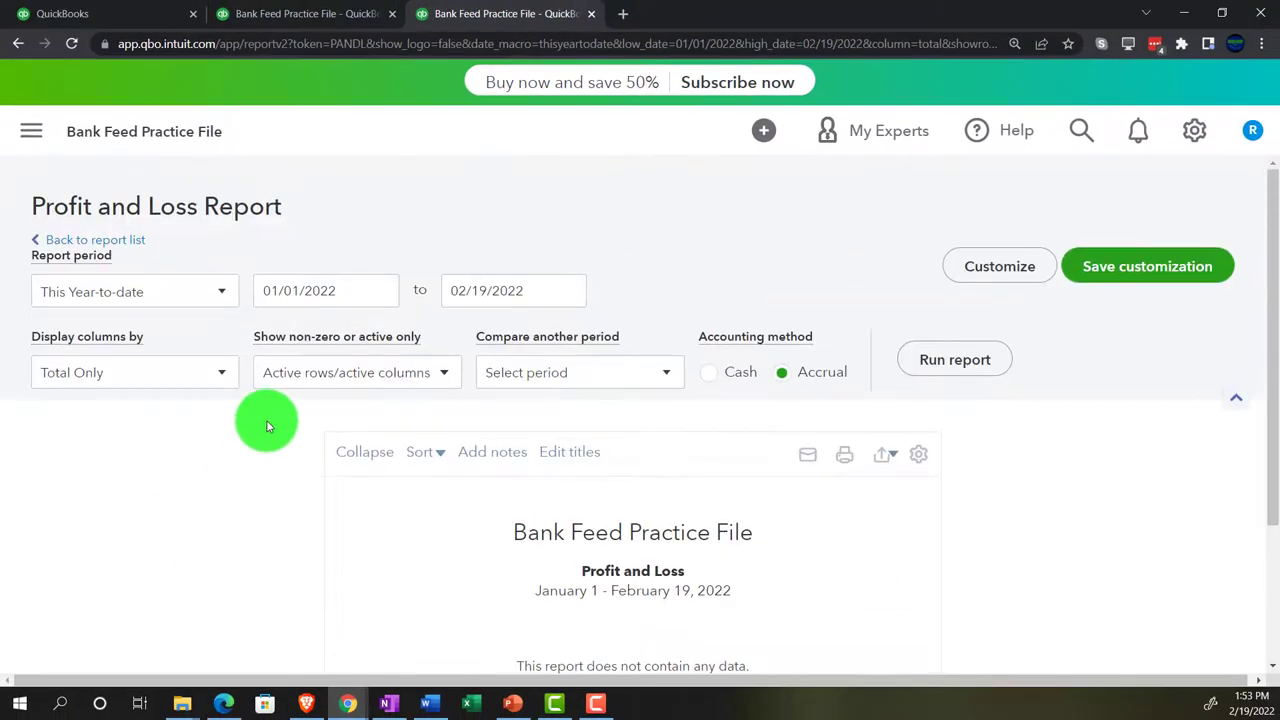
Run the Profit and Loss report for the period 01/01/2021 to 12/31/2021.
{"action": "left_click", "coordinate": [340, 292]}
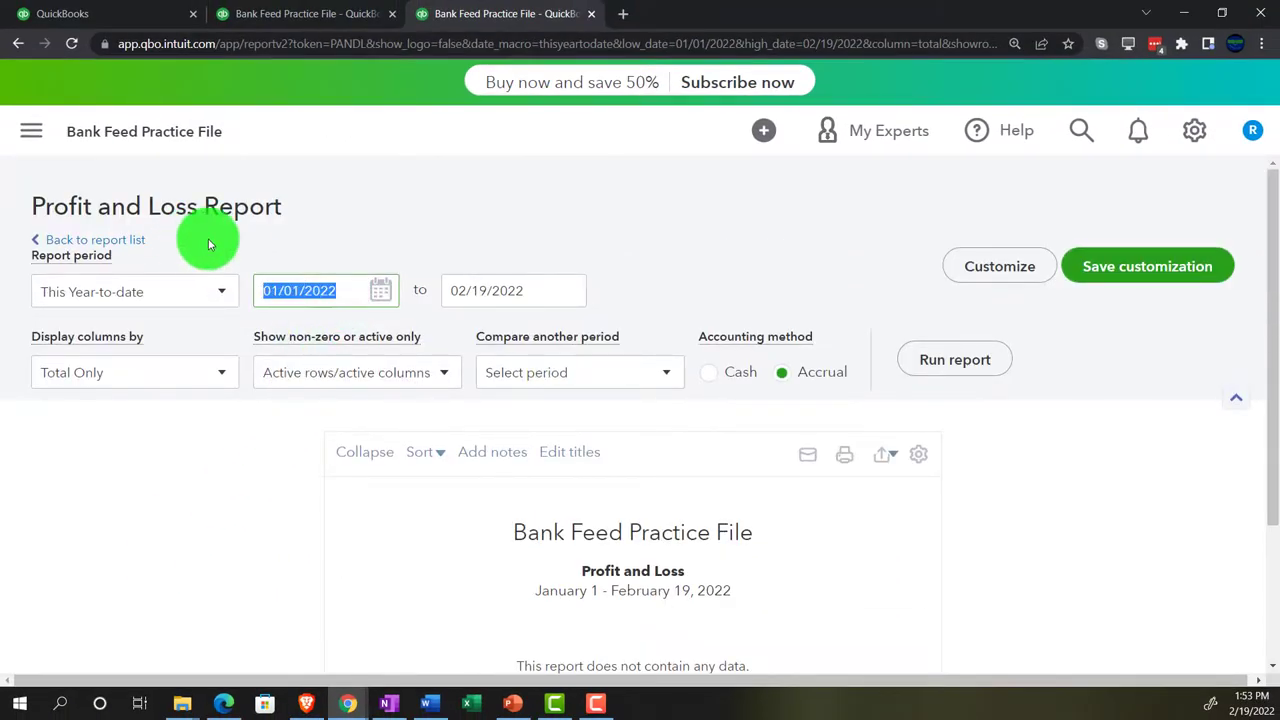
{"action": "type", "text": "01/01/2021"}
{"action": "key", "text": "Tab"}
{"action": "type", "text": "1"}
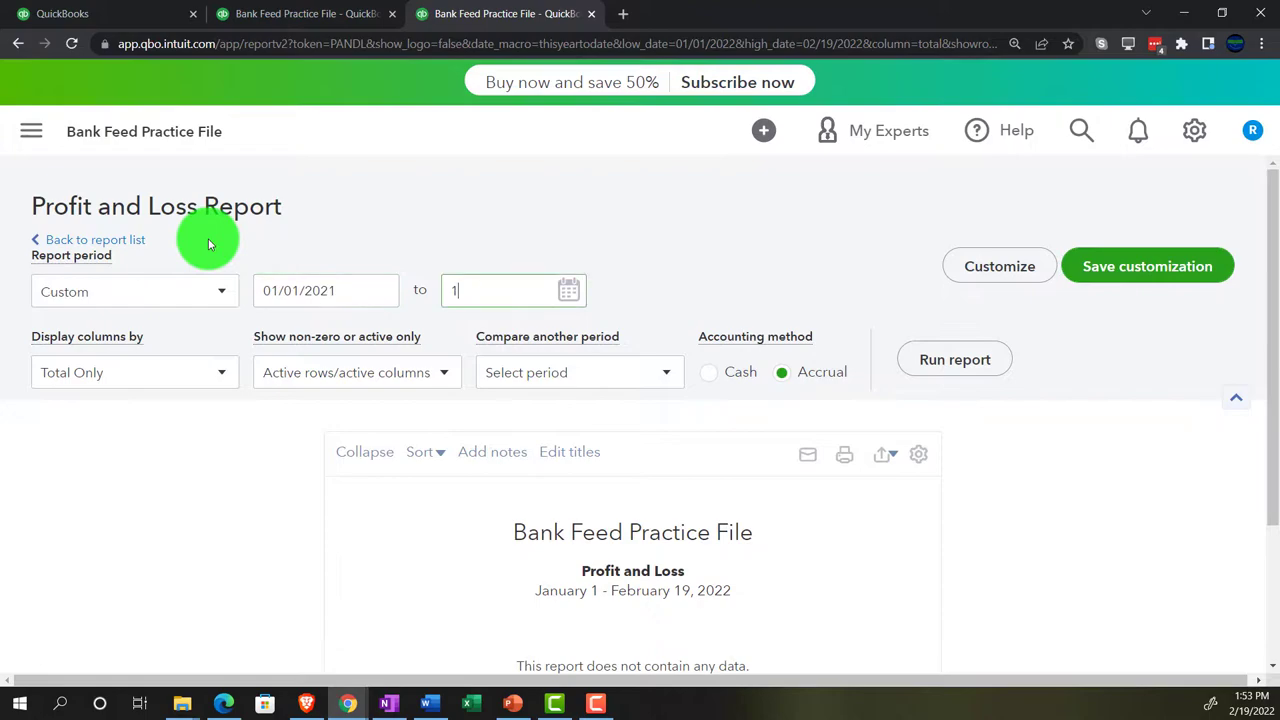
{"action": "type", "text": "2/31/2021"}
{"action": "key", "text": "Tab"}
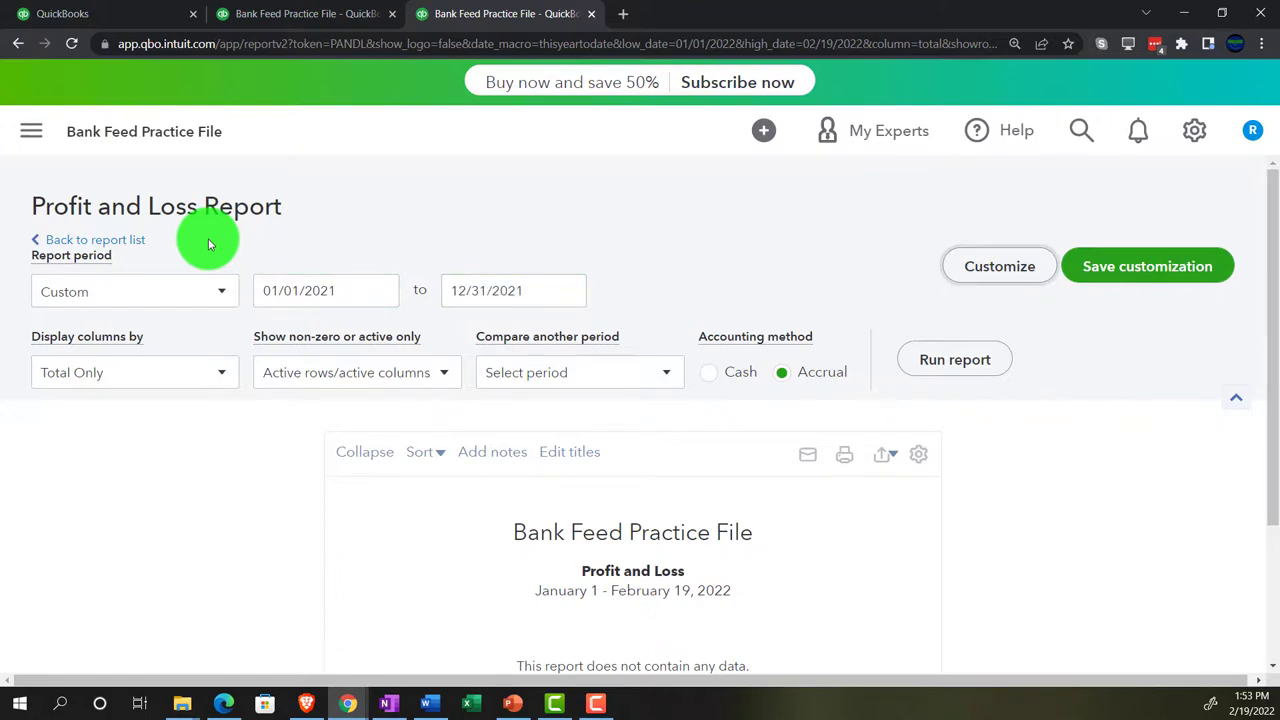
{"action": "left_click", "coordinate": [903, 375]}
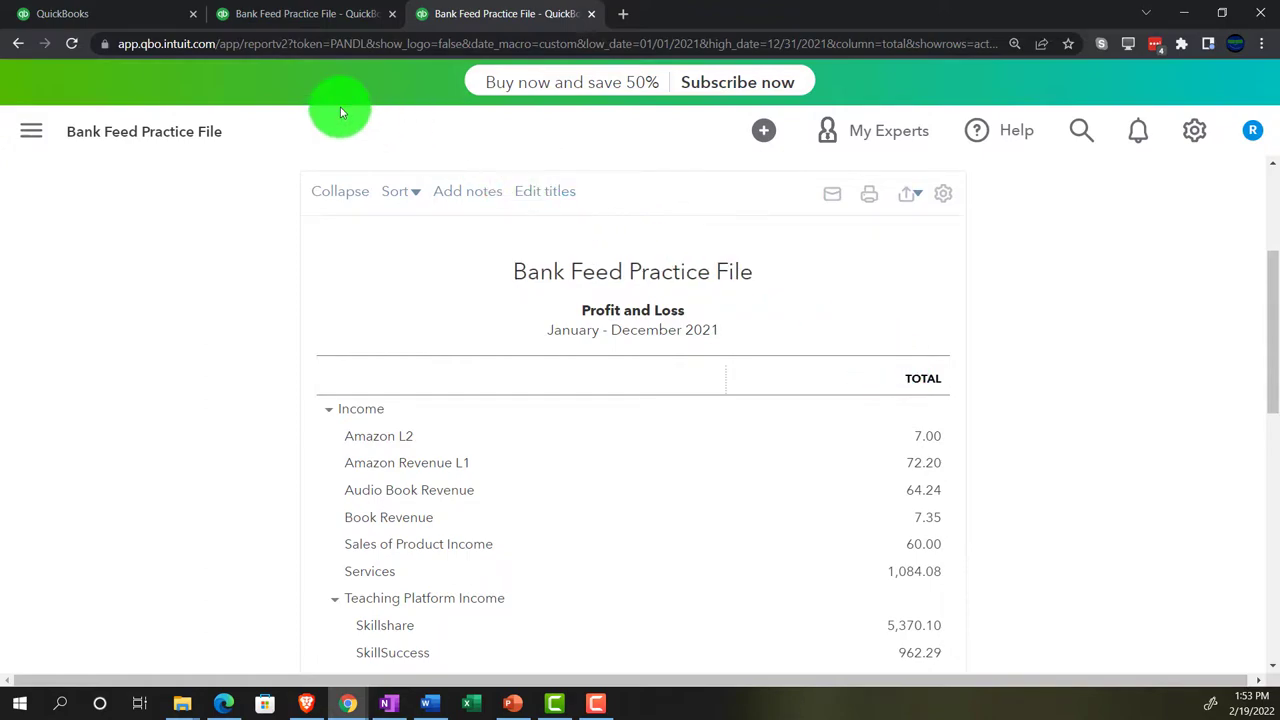
Open the bank transactions page in the practice file's first tab, and the Banking page in the Edge sample company.
{"action": "left_click", "coordinate": [144, 18]}
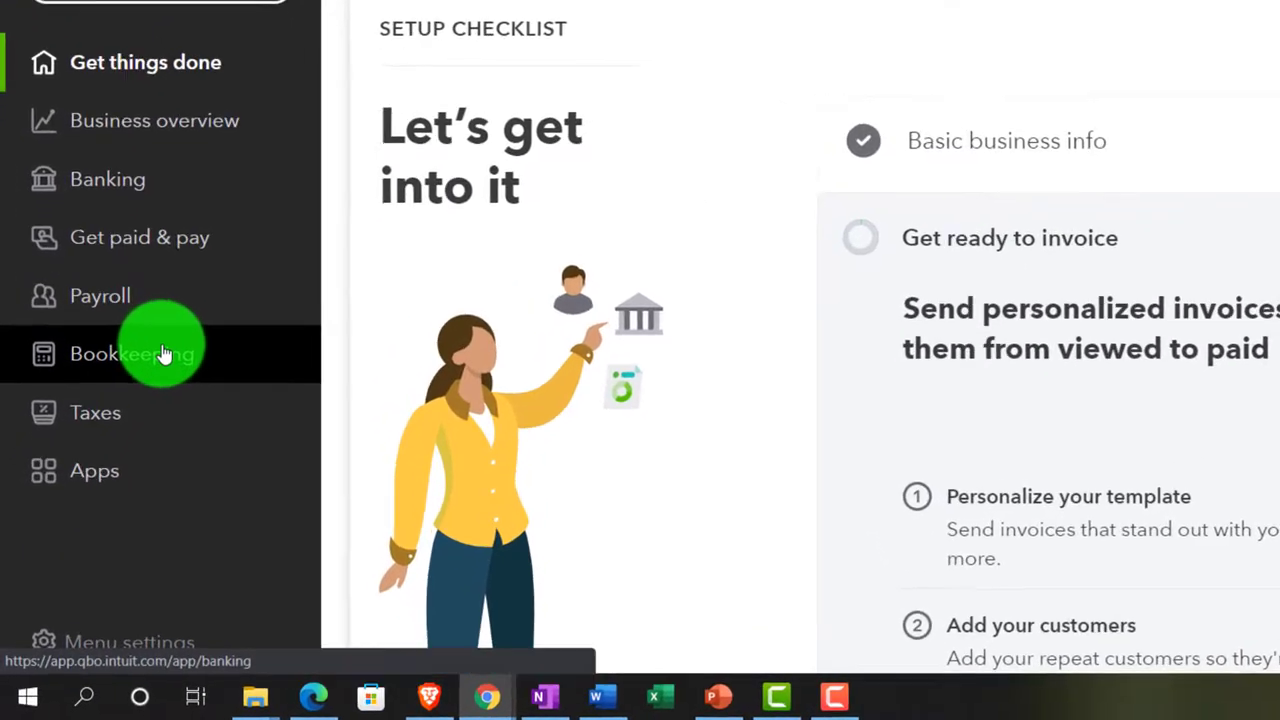
{"action": "left_click", "coordinate": [123, 443]}
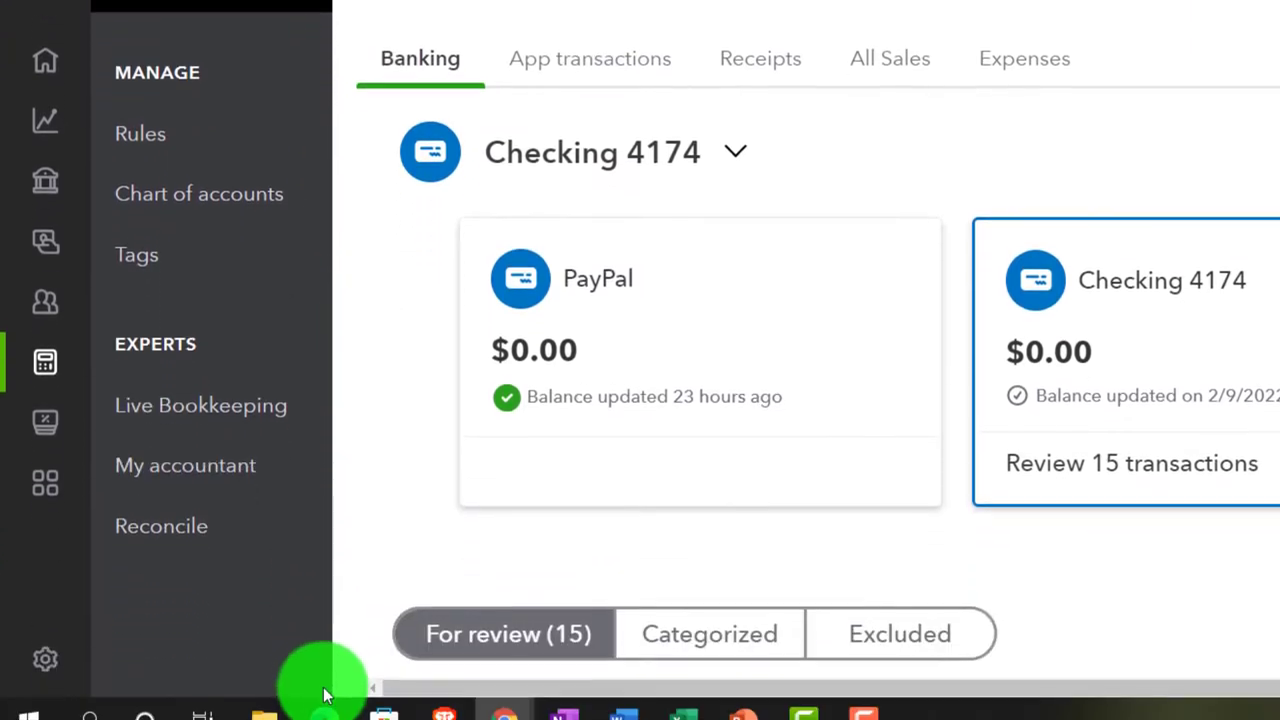
{"action": "left_click", "coordinate": [327, 697]}
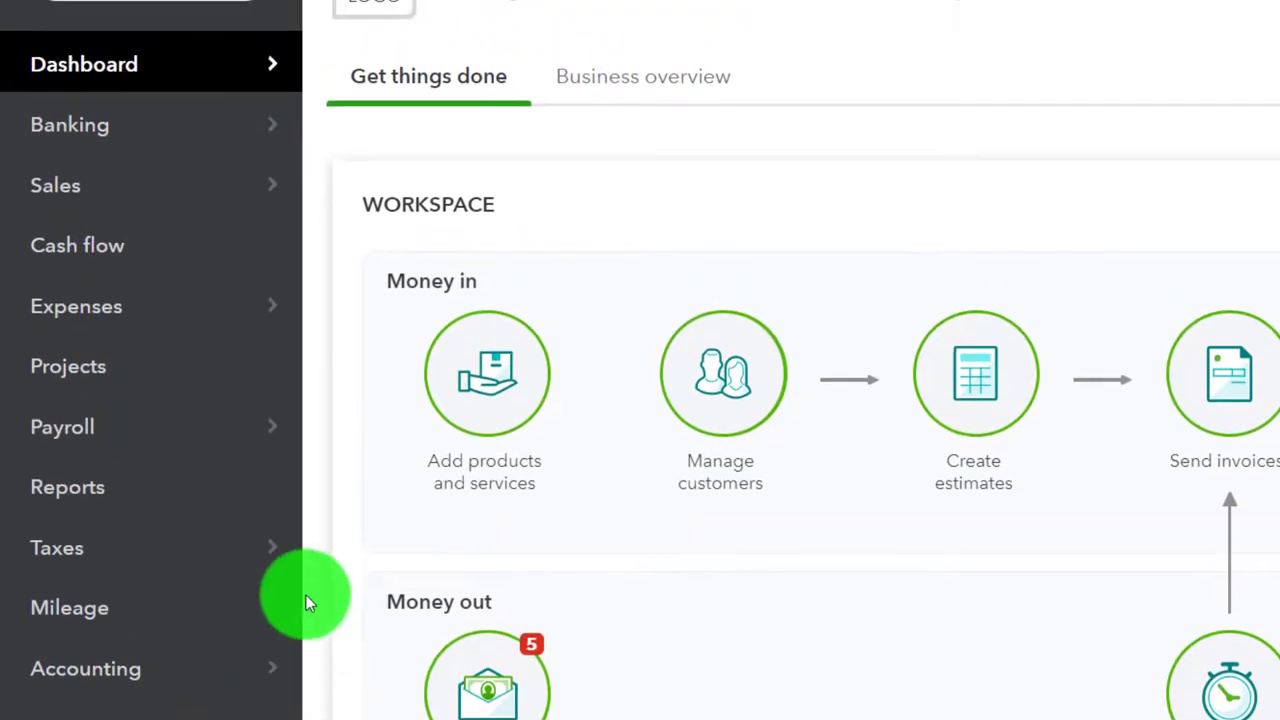
{"action": "mouse_move", "coordinate": [88, 55]}
{"action": "left_click", "coordinate": [88, 292]}
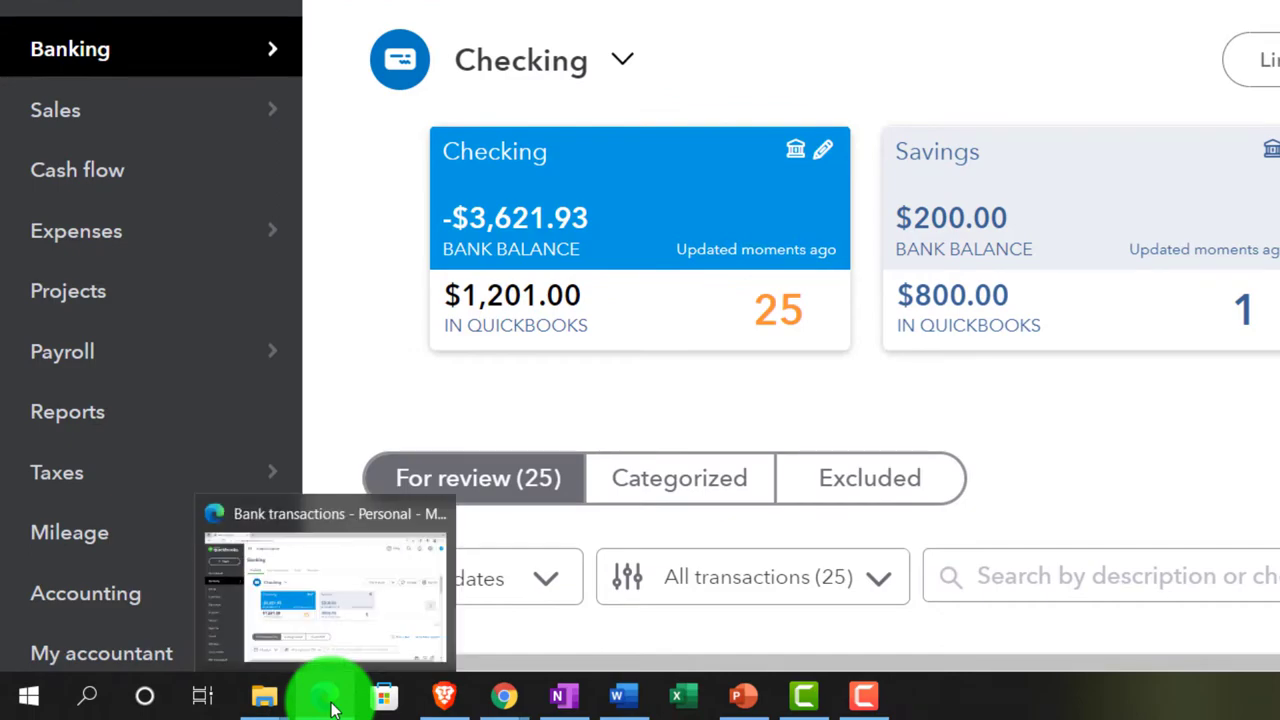
Return to the practice file, collapse its navigation menu and look through the Checking 4174 transactions awaiting review.
{"action": "left_click", "coordinate": [332, 708]}
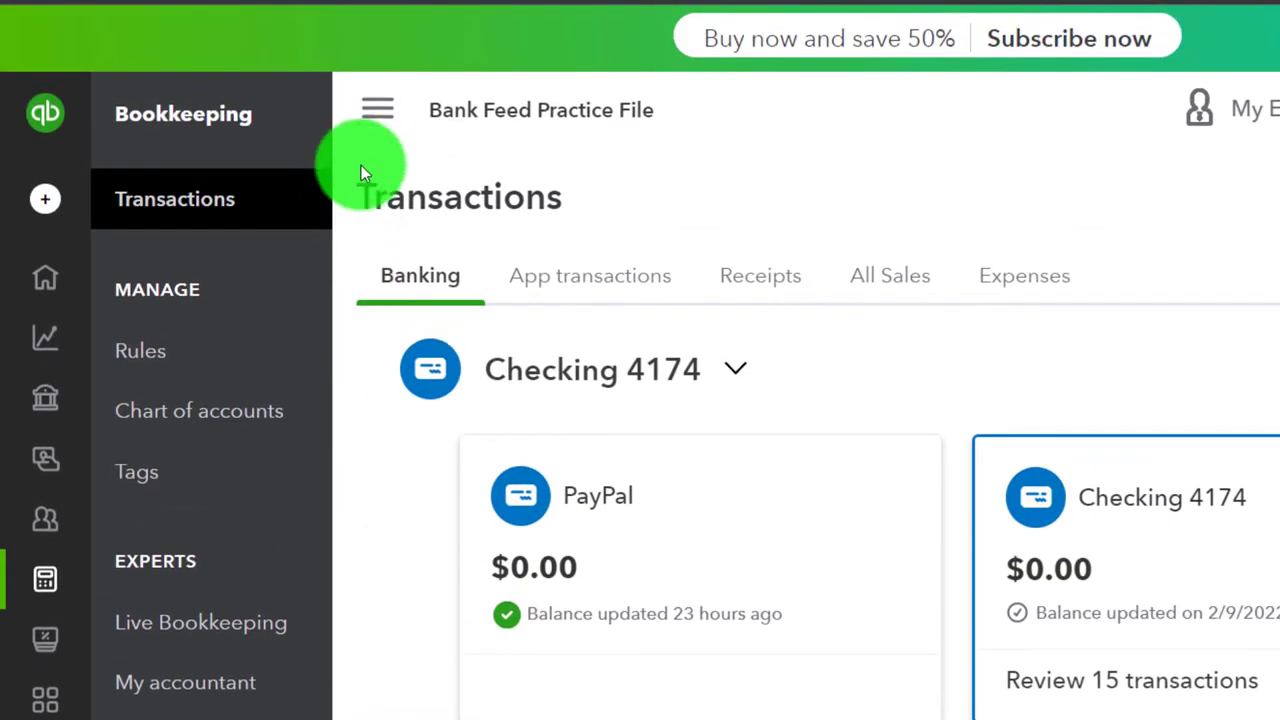
{"action": "left_click", "coordinate": [372, 122]}
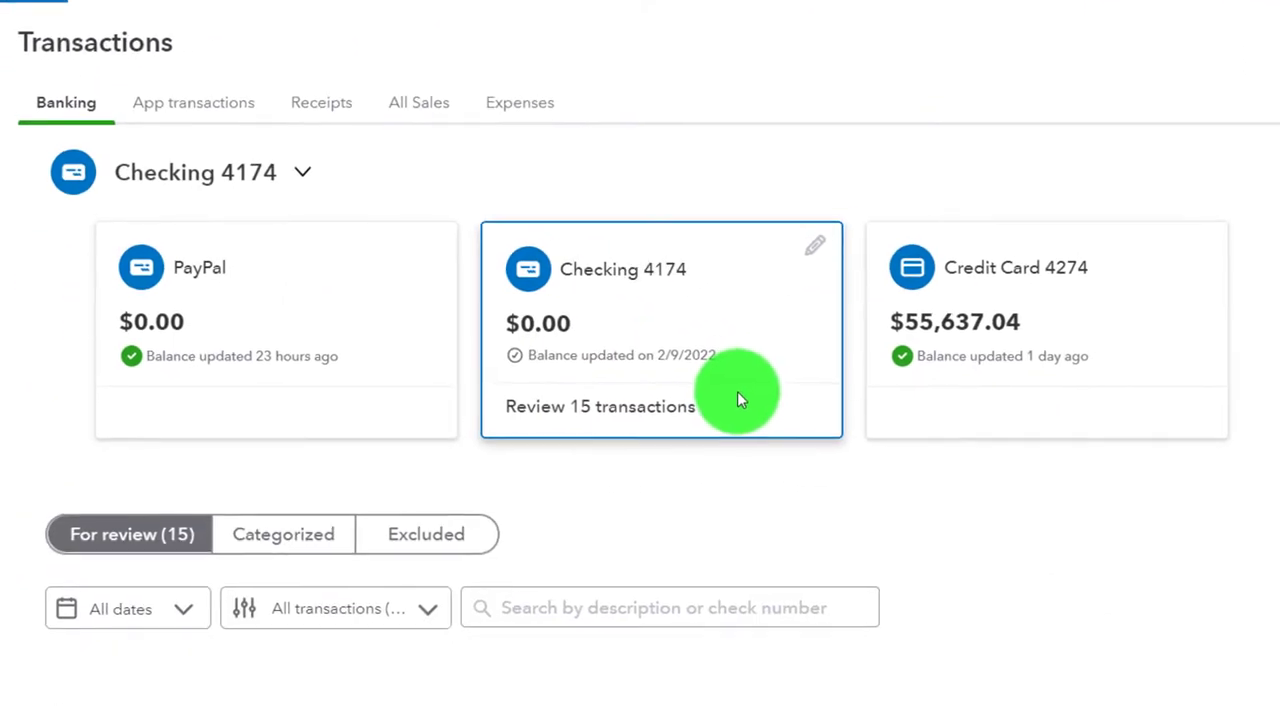
{"action": "scroll", "coordinate": [719, 399], "scroll_direction": "down", "scroll_amount": 2}
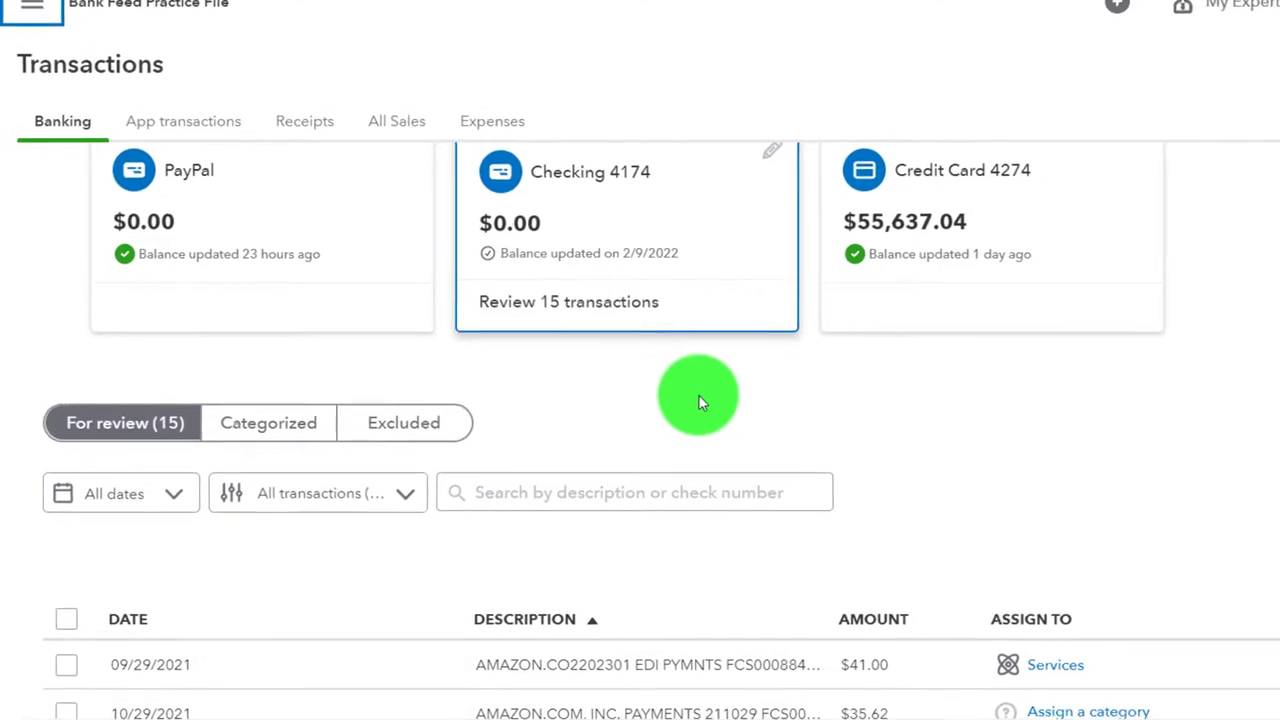
{"action": "scroll", "coordinate": [676, 390], "scroll_direction": "down", "scroll_amount": 2}
{"action": "scroll", "coordinate": [655, 386], "scroll_direction": "down", "scroll_amount": 3}
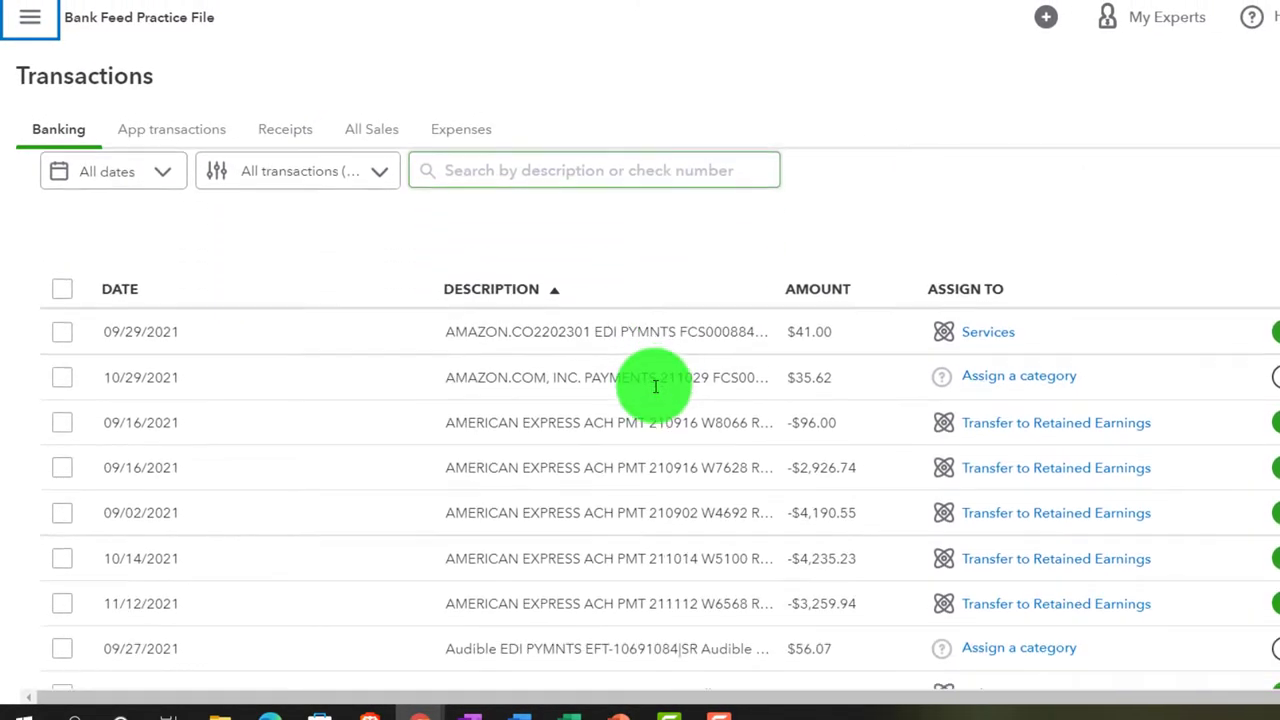
{"action": "scroll", "coordinate": [655, 386], "scroll_direction": "down", "scroll_amount": 2}
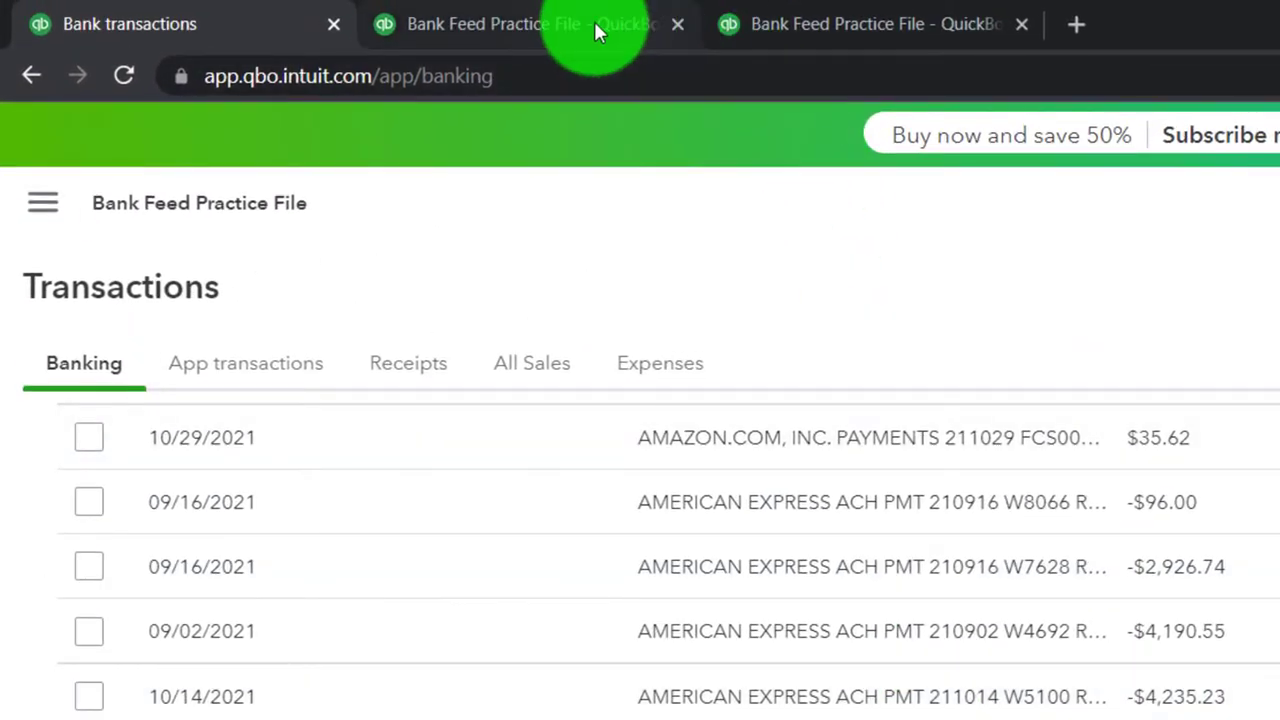
Bring up the Balance Sheet report and enlarge the page to 150% for reading.
{"action": "left_click", "coordinate": [594, 21]}
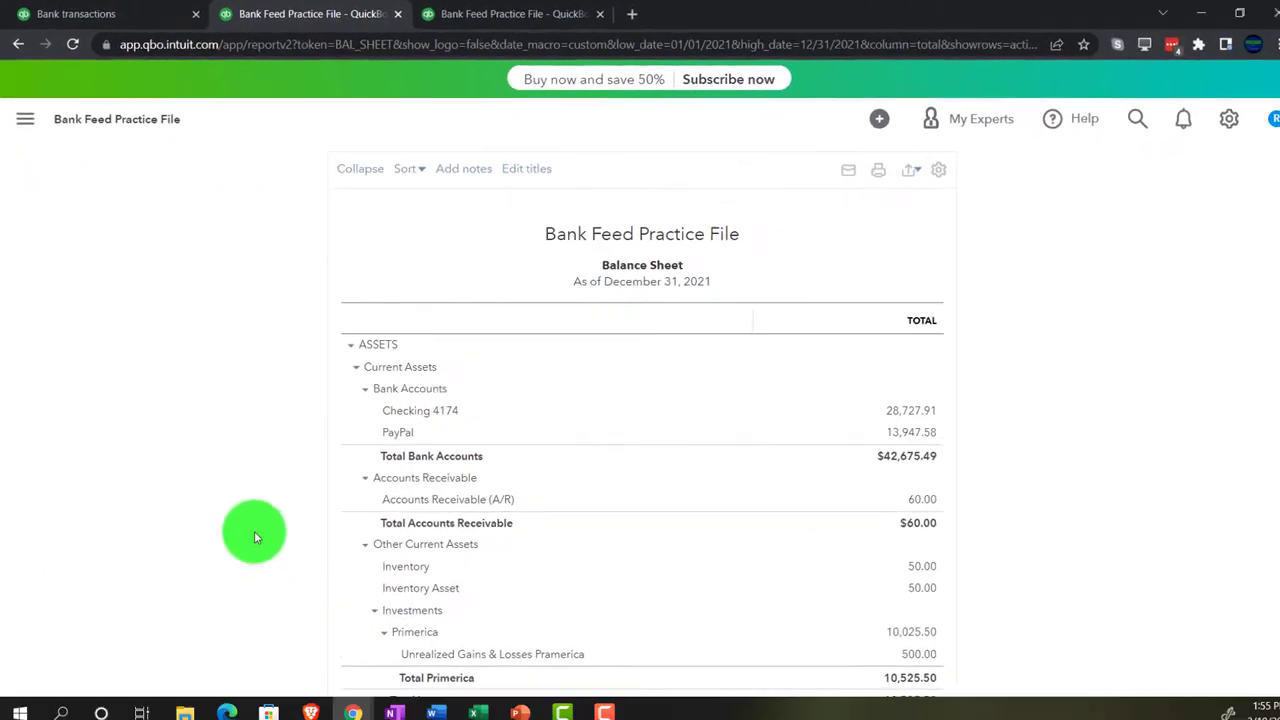
{"action": "key", "text": "ctrl+plus"}
{"action": "key", "text": "ctrl+plus"}
{"action": "key", "text": "ctrl+plus"}
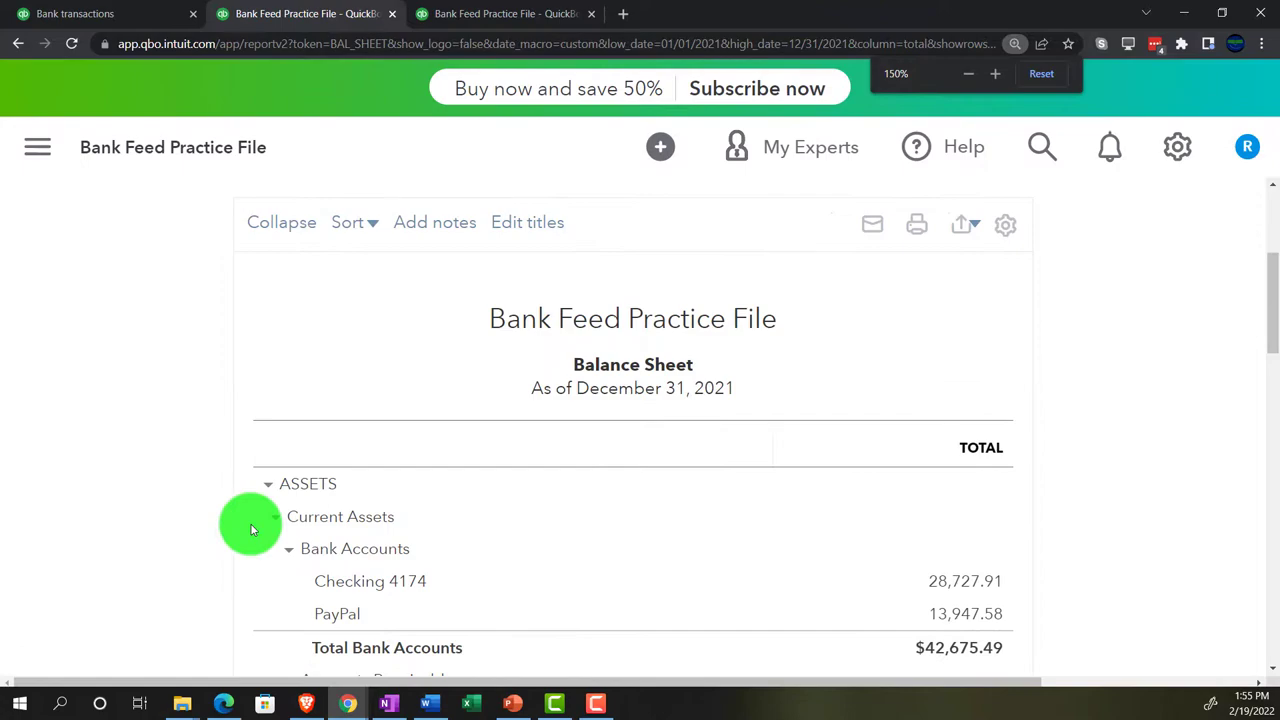
Examine the current assets on the Balance Sheet, from bank accounts through receivables, inventory and investments.
{"action": "key", "text": "ctrl+plus"}
{"action": "scroll", "coordinate": [250, 523], "scroll_direction": "down", "scroll_amount": 1}
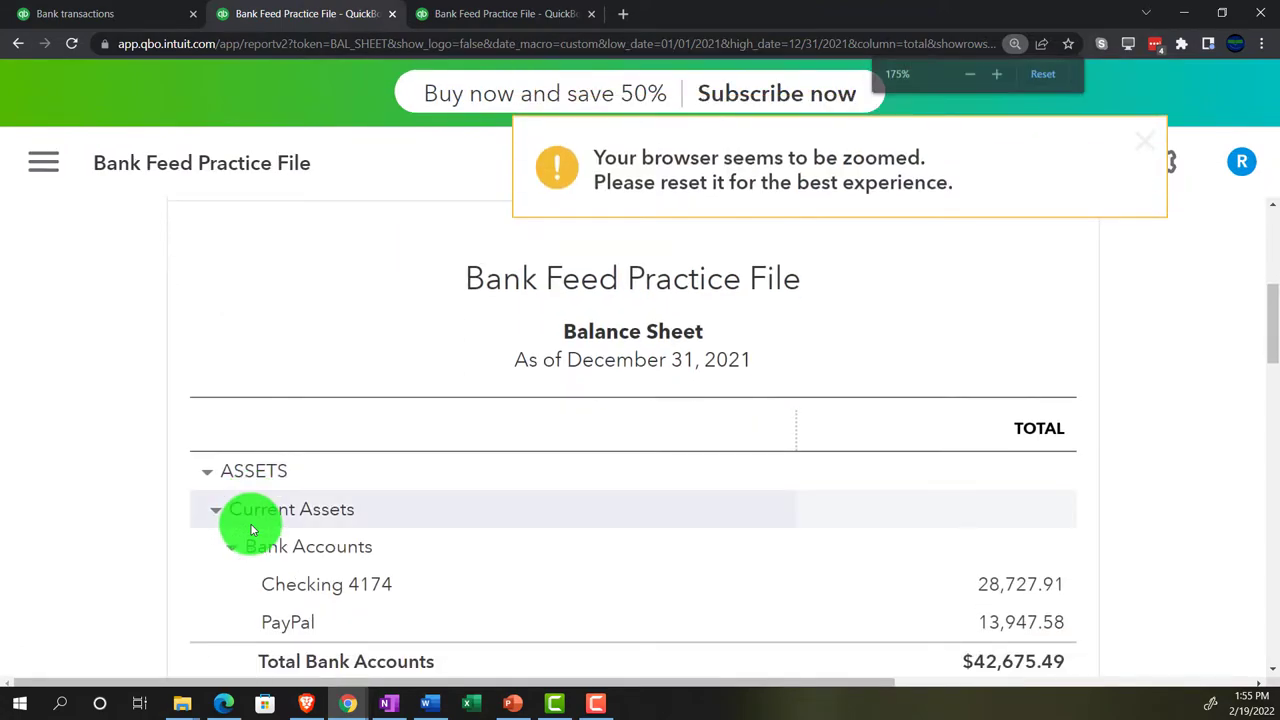
{"action": "scroll", "coordinate": [250, 523], "scroll_direction": "down", "scroll_amount": 2}
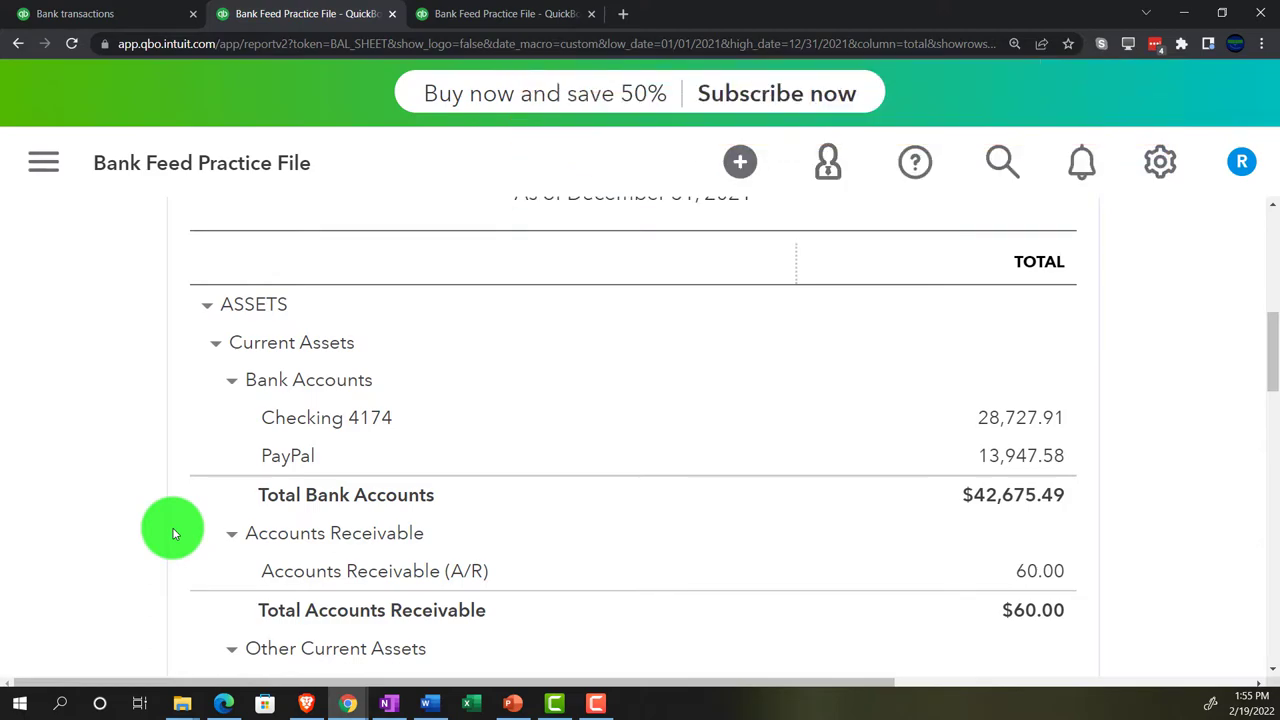
{"action": "scroll", "coordinate": [172, 527], "scroll_direction": "down", "scroll_amount": 3}
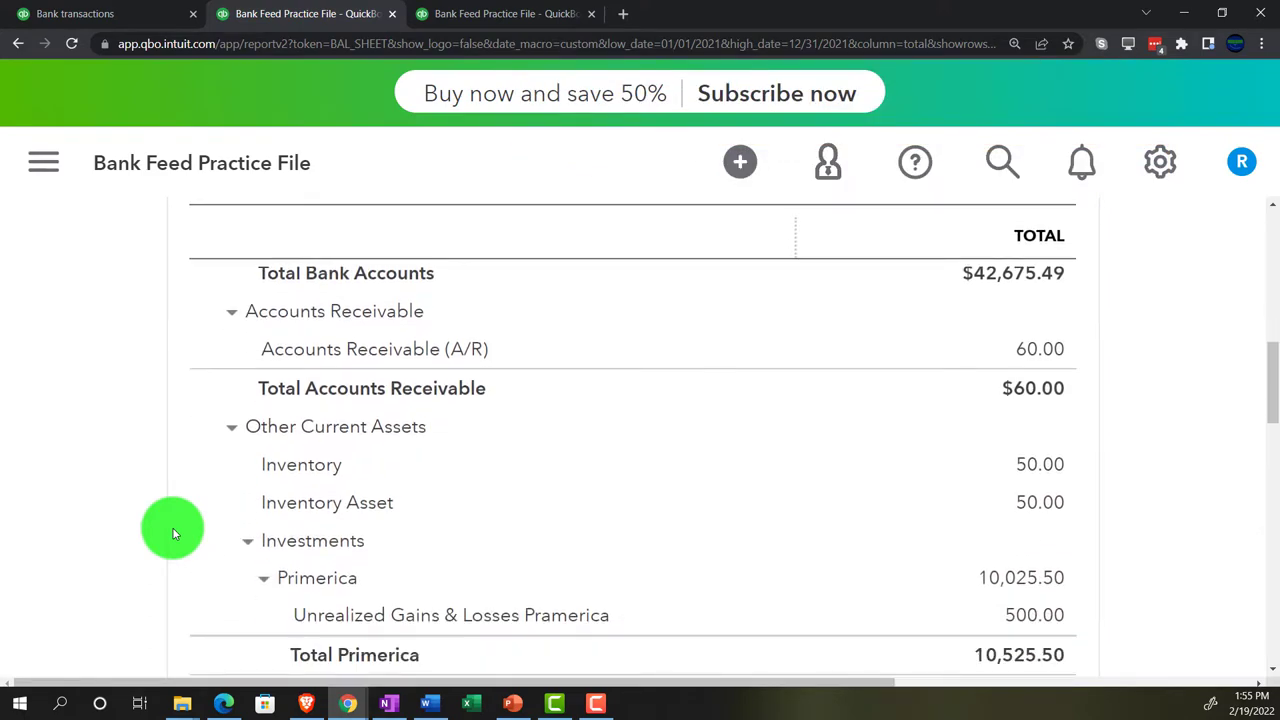
{"action": "scroll", "coordinate": [172, 527], "scroll_direction": "down", "scroll_amount": 1}
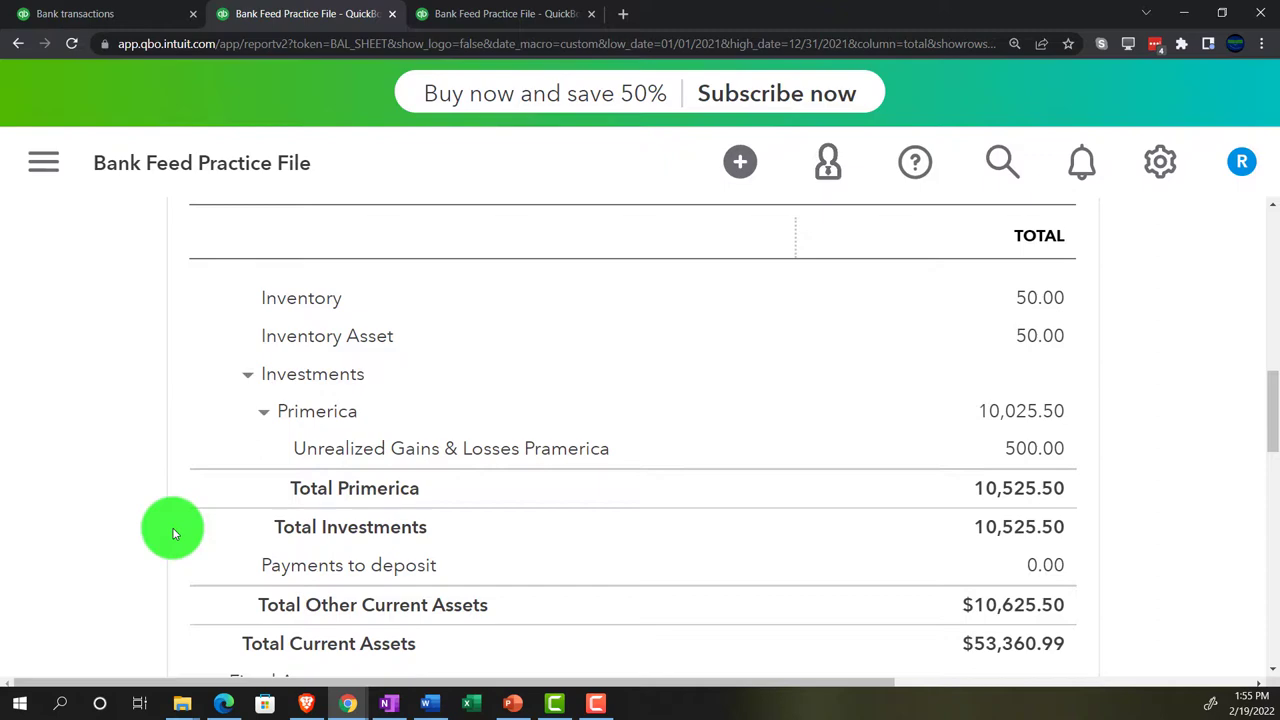
{"action": "scroll", "coordinate": [172, 533], "scroll_direction": "up", "scroll_amount": 2}
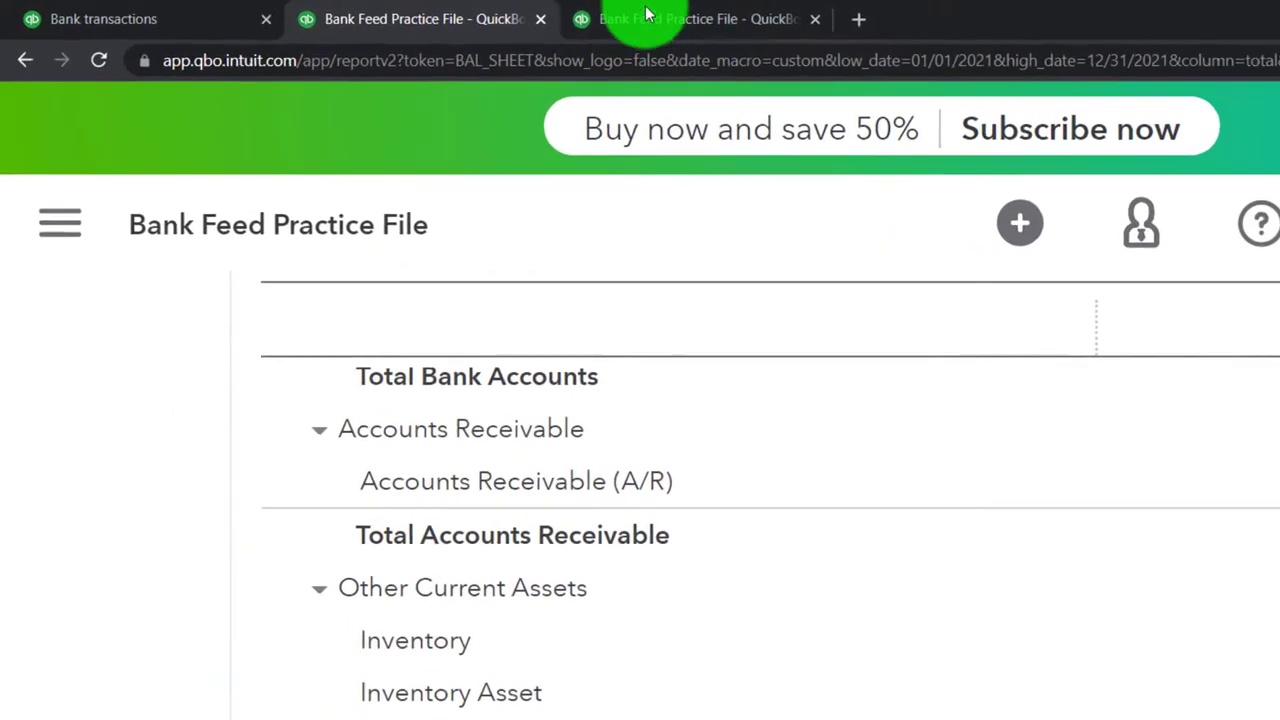
Bring up the Profit and Loss report and review its income, cost of goods sold and expense sections.
{"action": "left_click", "coordinate": [645, 14]}
{"action": "key", "text": "ctrl+plus"}
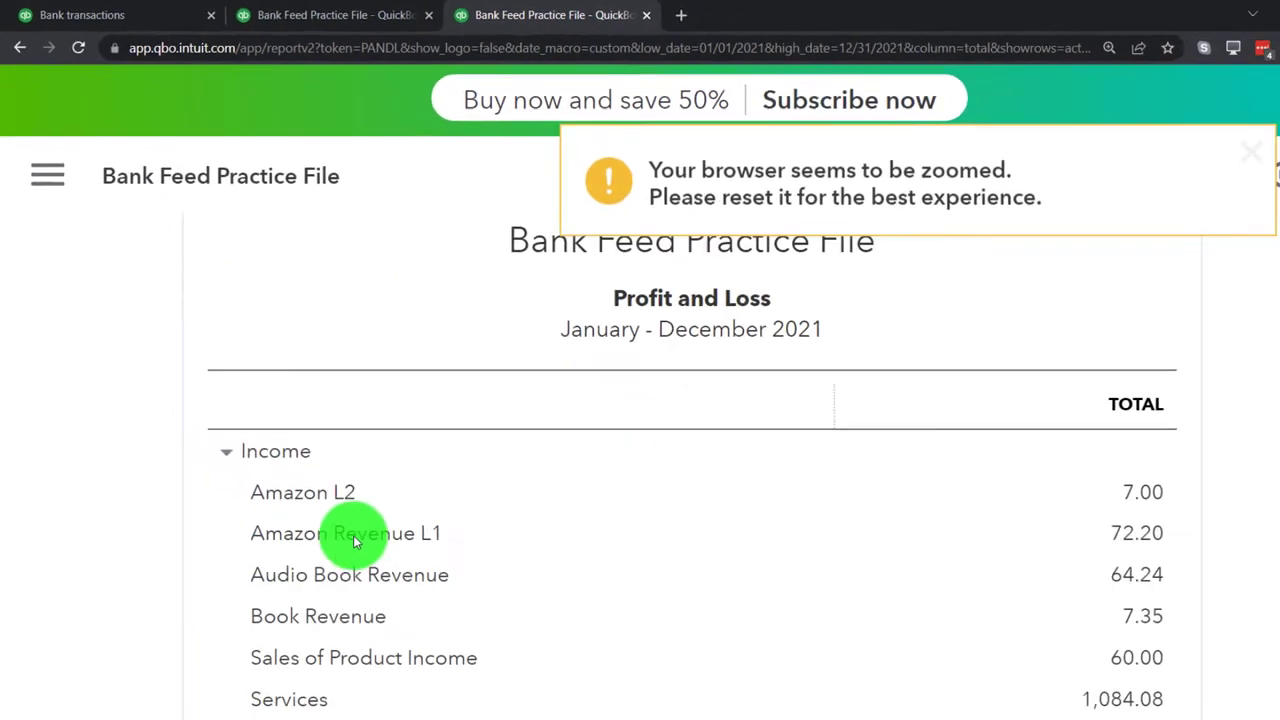
{"action": "scroll", "coordinate": [352, 540], "scroll_direction": "down", "scroll_amount": 10}
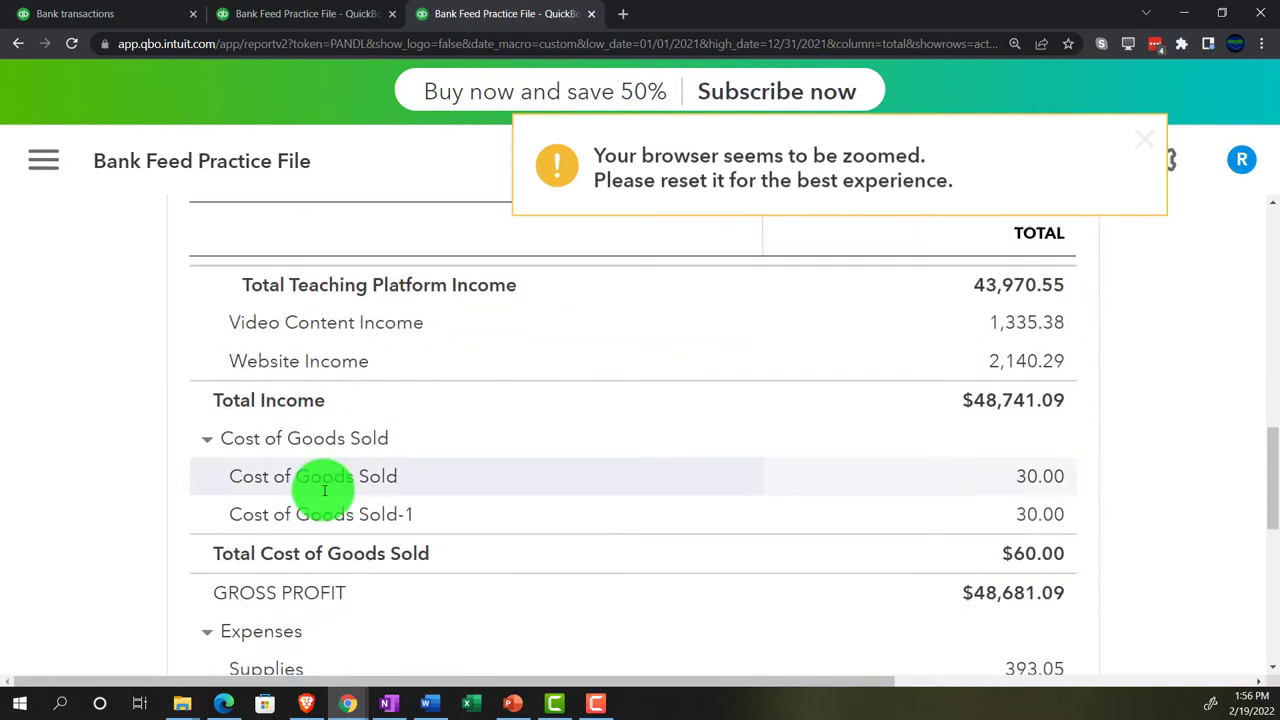
{"action": "scroll", "coordinate": [323, 490], "scroll_direction": "down", "scroll_amount": 2}
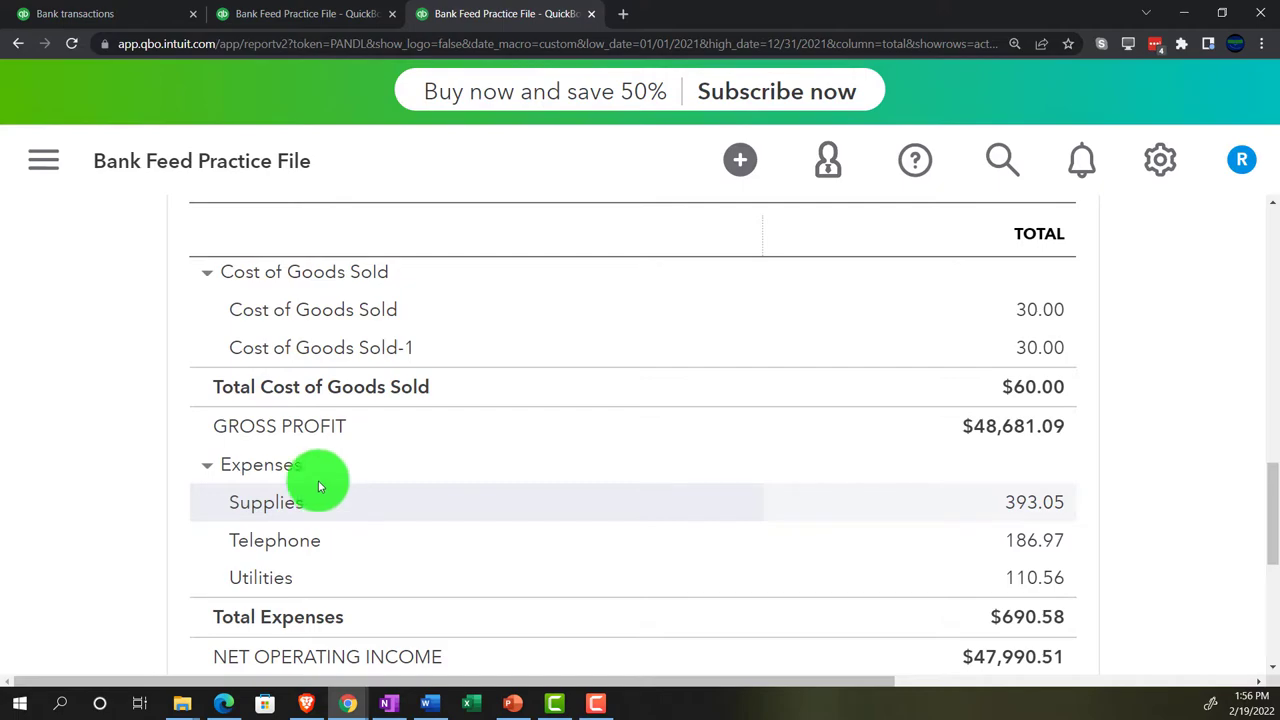
Return to the bank transactions, expand the 09/16/2021 American Express payment of -$2,926.74 and switch it to Categorize.
{"action": "left_click", "coordinate": [270, 27]}
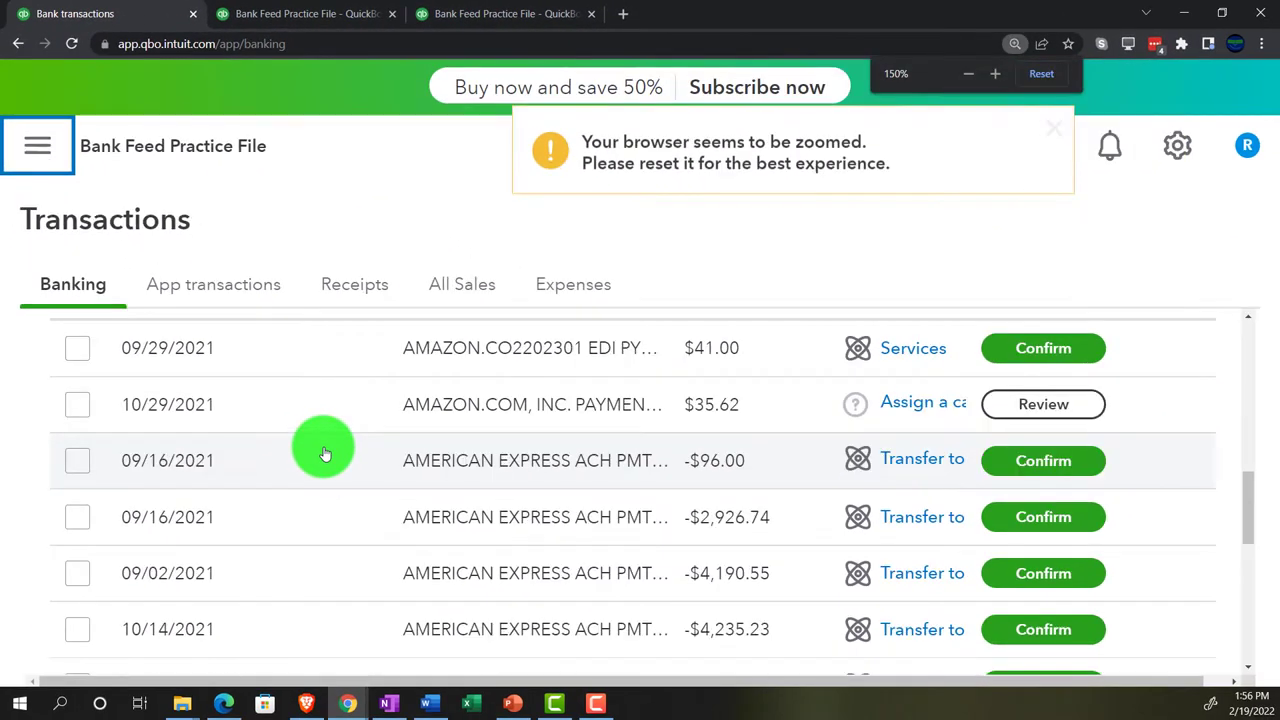
{"action": "key", "text": "ctrl+minus"}
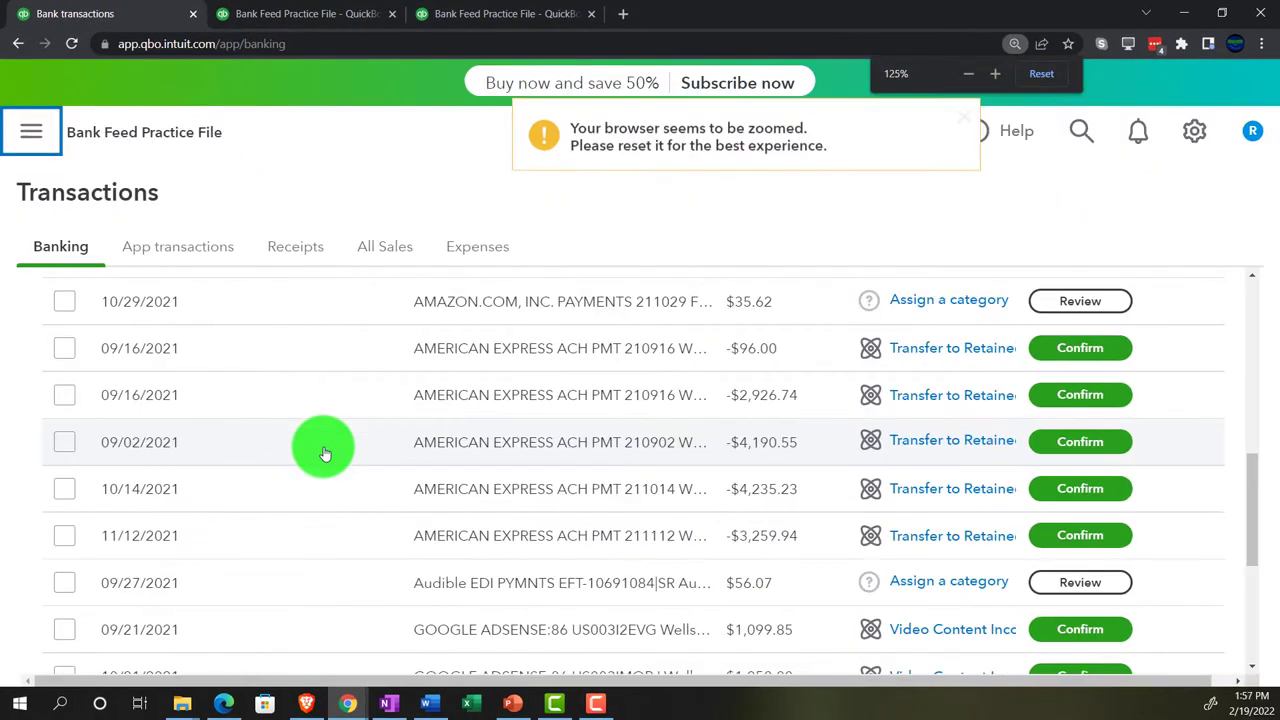
{"action": "scroll", "coordinate": [357, 503], "scroll_direction": "up", "scroll_amount": 2}
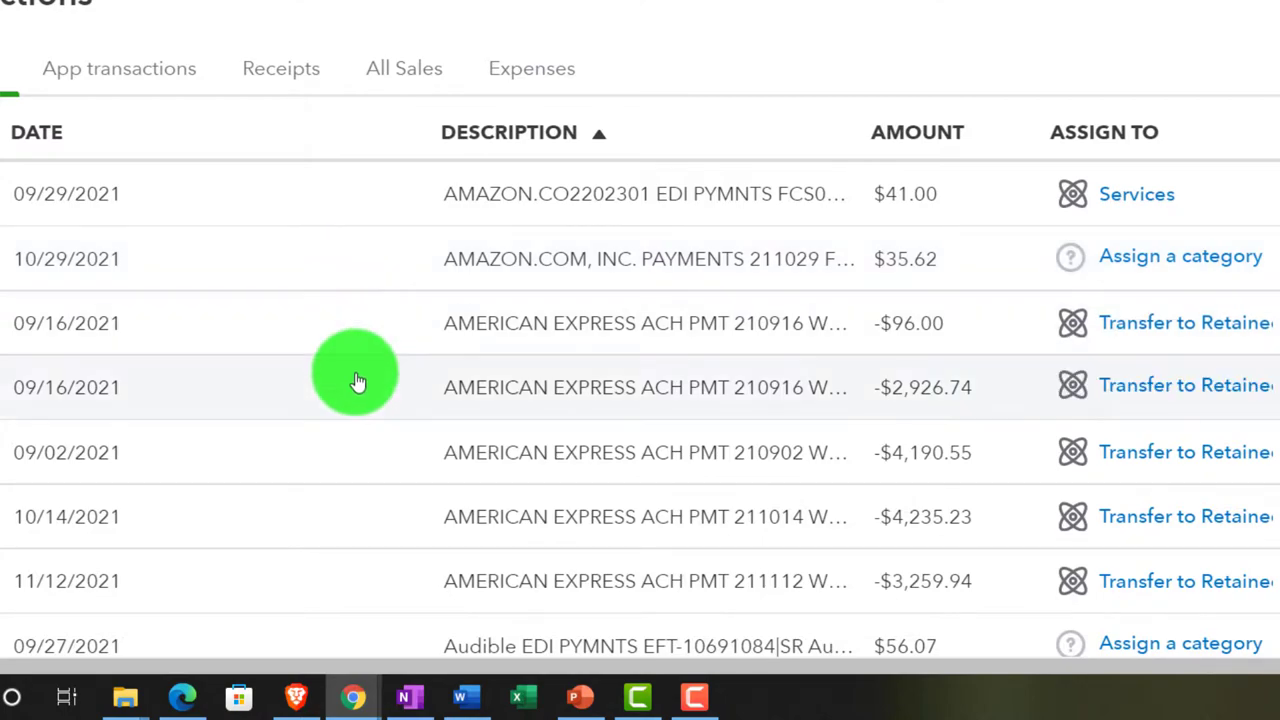
{"action": "left_click", "coordinate": [358, 384]}
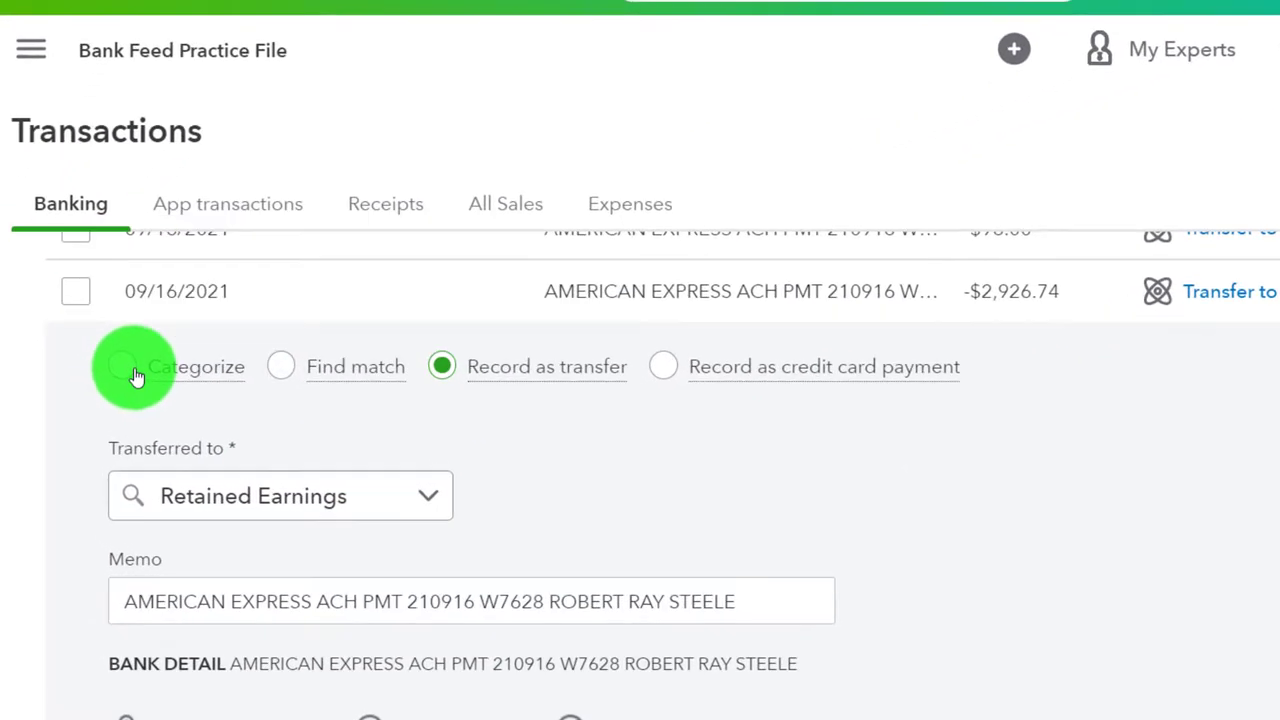
{"action": "left_click", "coordinate": [122, 368]}
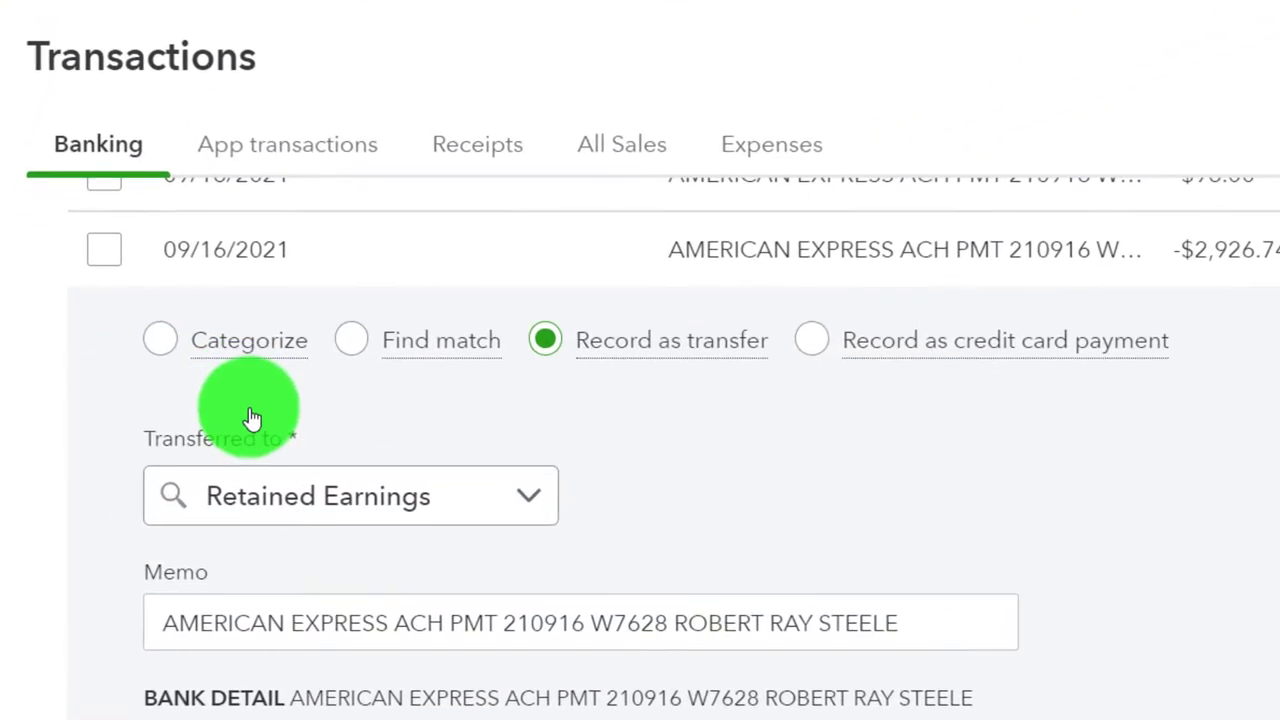
Copy AMERICAN EXPRESS from the memo into the payment's Vendor/Customer field and save it as a new vendor.
{"action": "scroll", "coordinate": [93, 355], "scroll_direction": "down", "scroll_amount": 1}
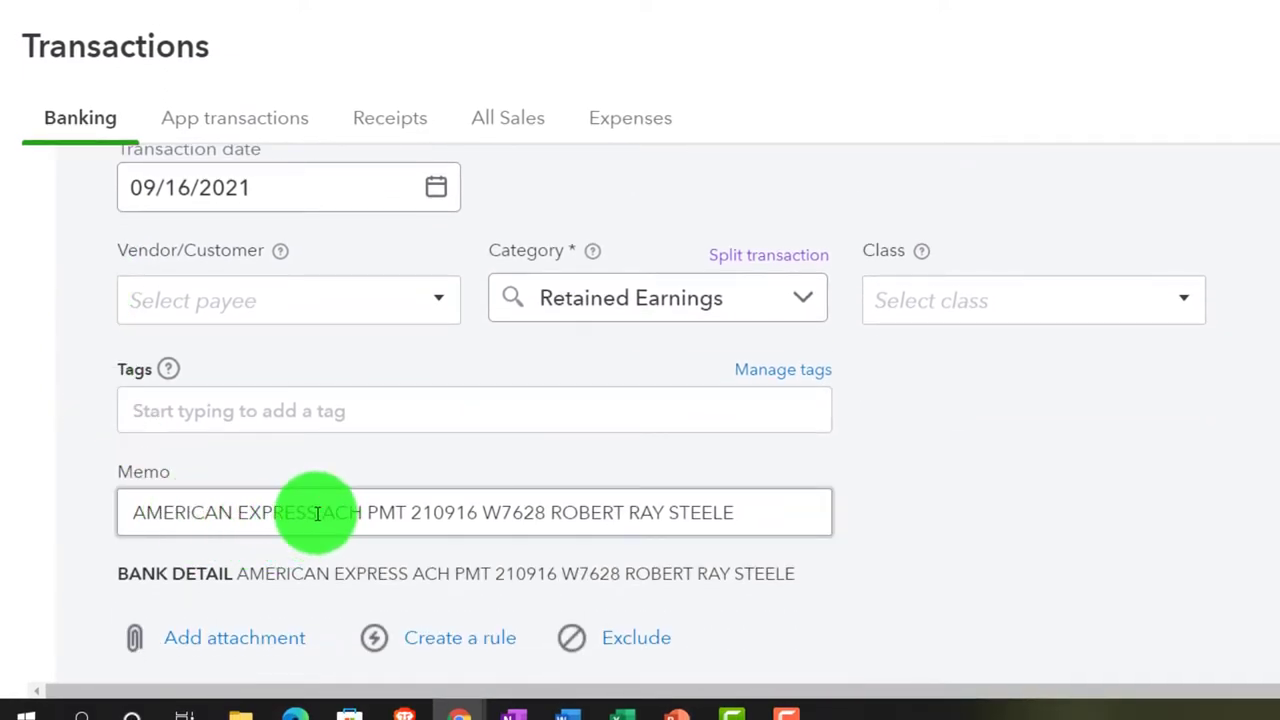
{"action": "left_click_drag", "start_coordinate": [314, 519], "coordinate": [130, 493]}
{"action": "key", "text": "ctrl+c"}
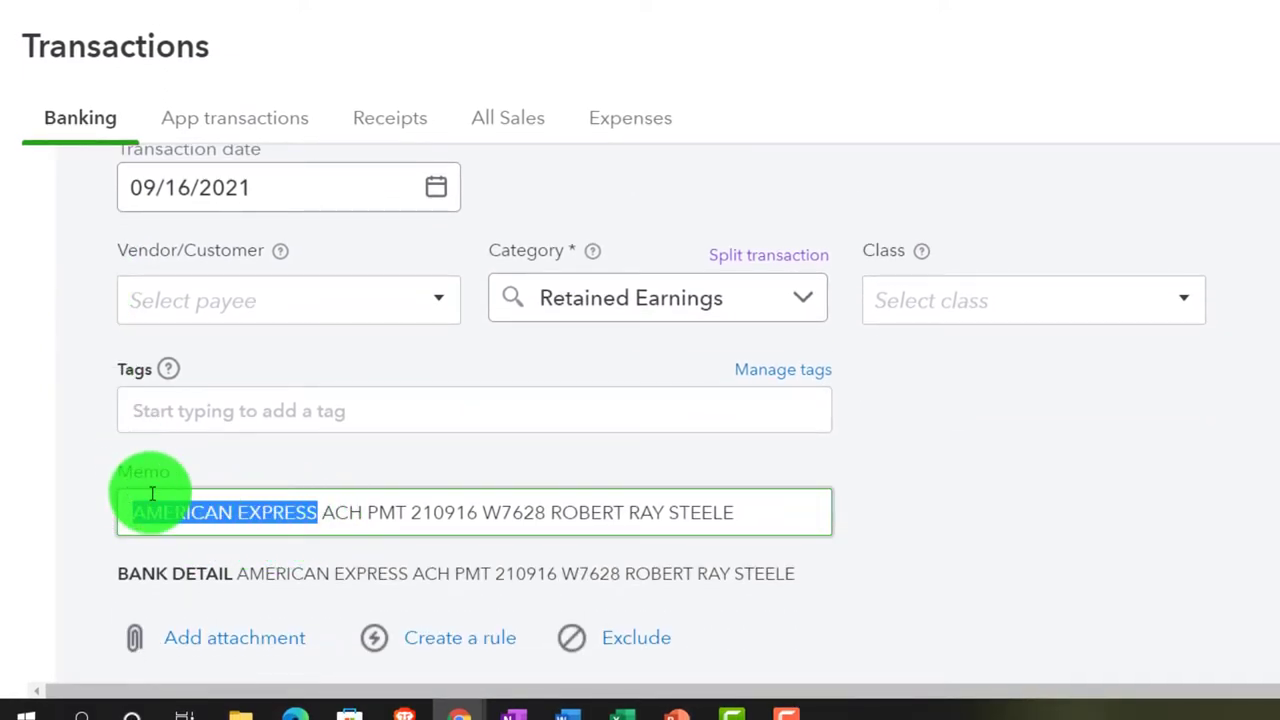
{"action": "left_click", "coordinate": [189, 302]}
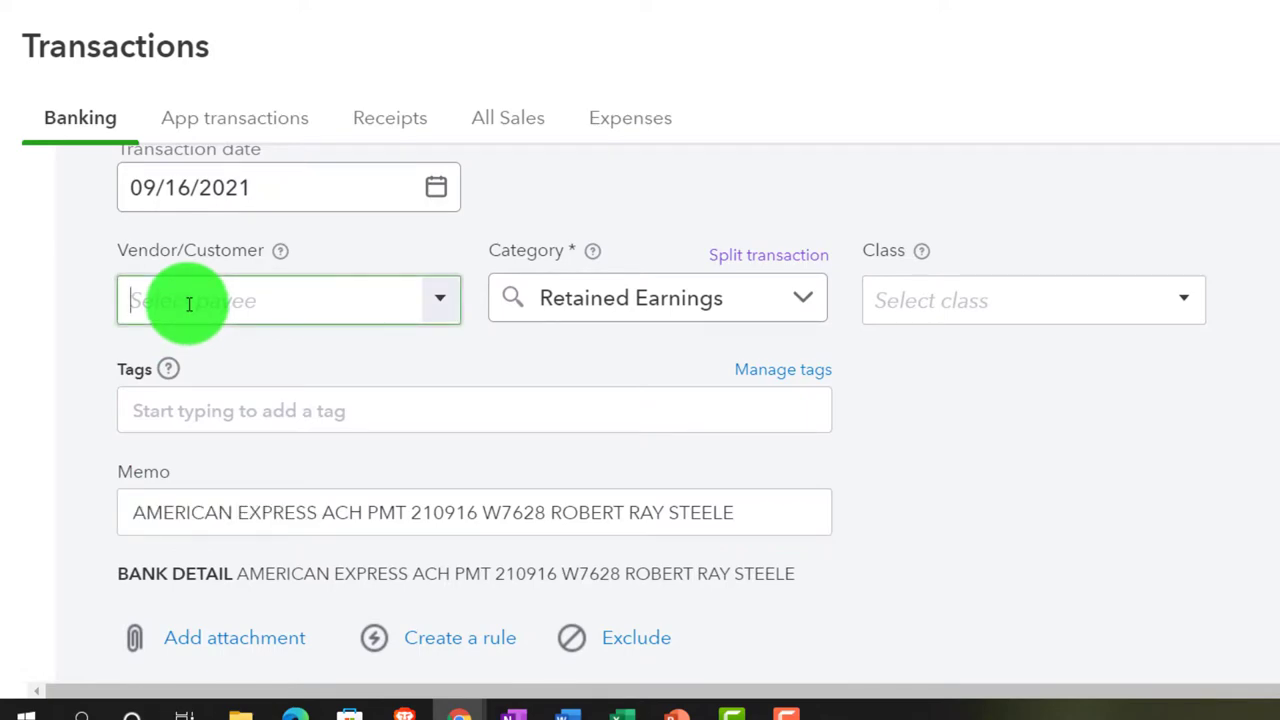
{"action": "key", "text": "ctrl+v"}
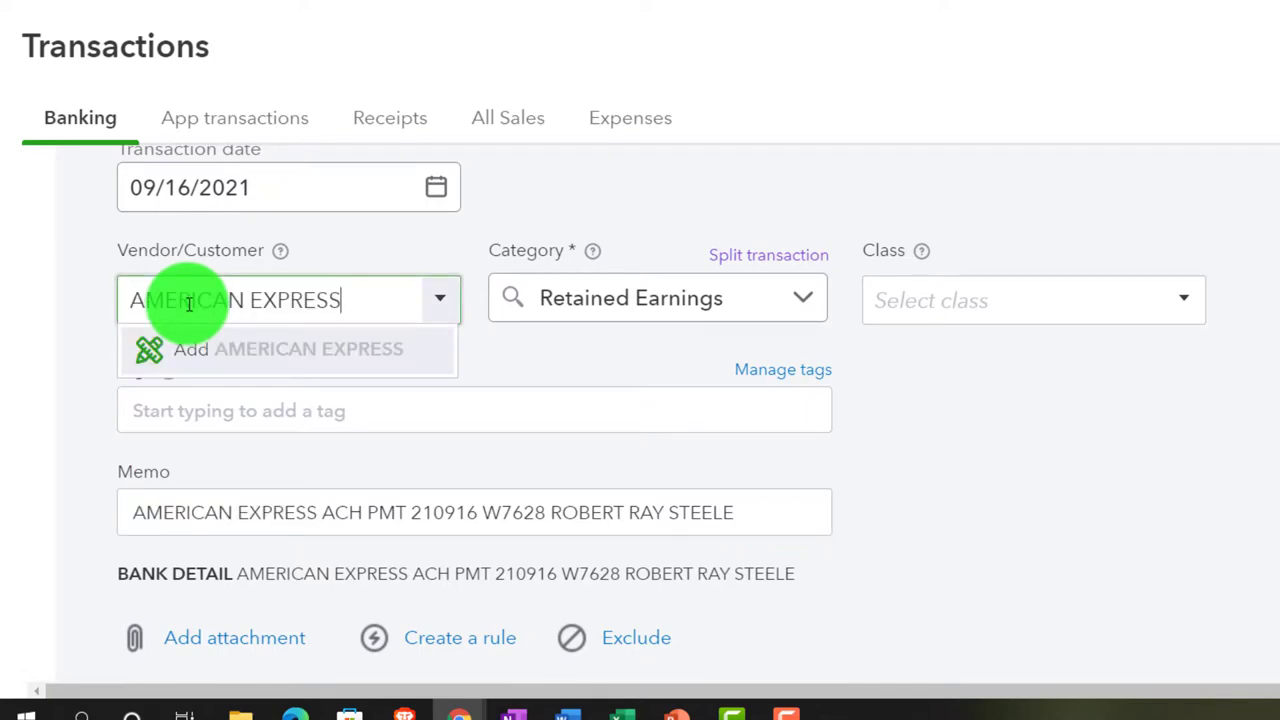
{"action": "key", "text": "Escape"}
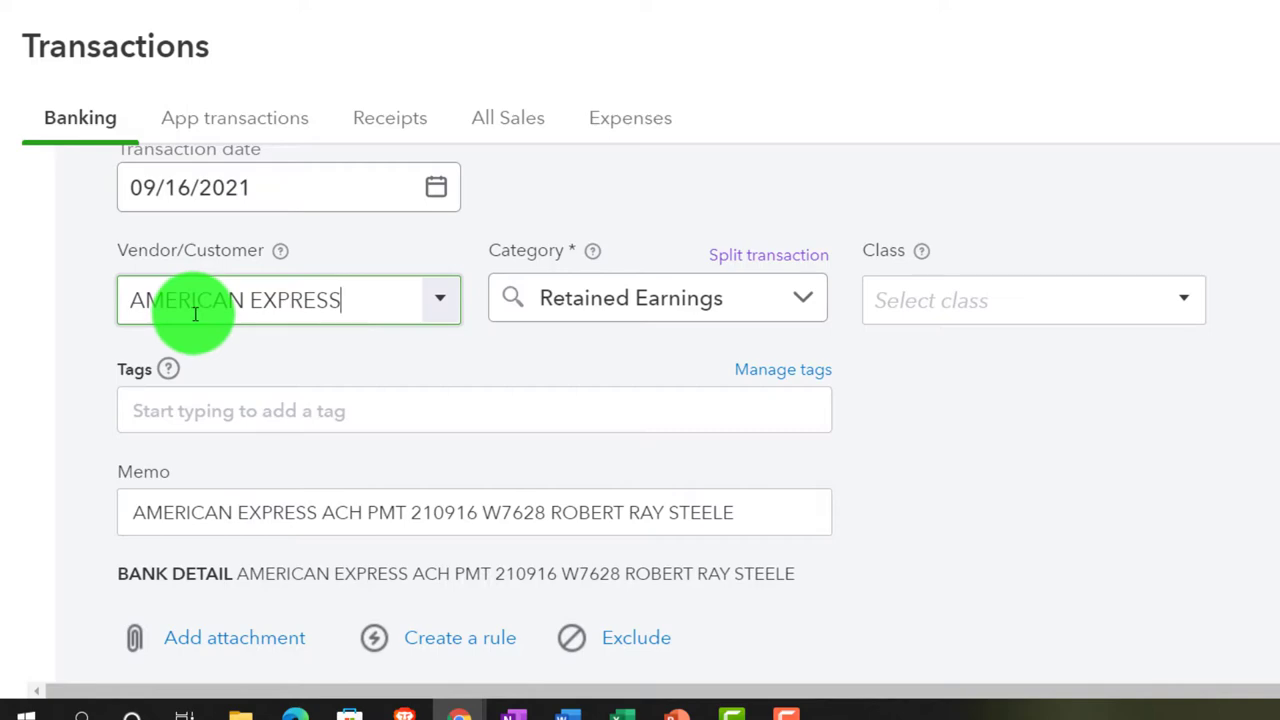
{"action": "key", "text": "Return"}
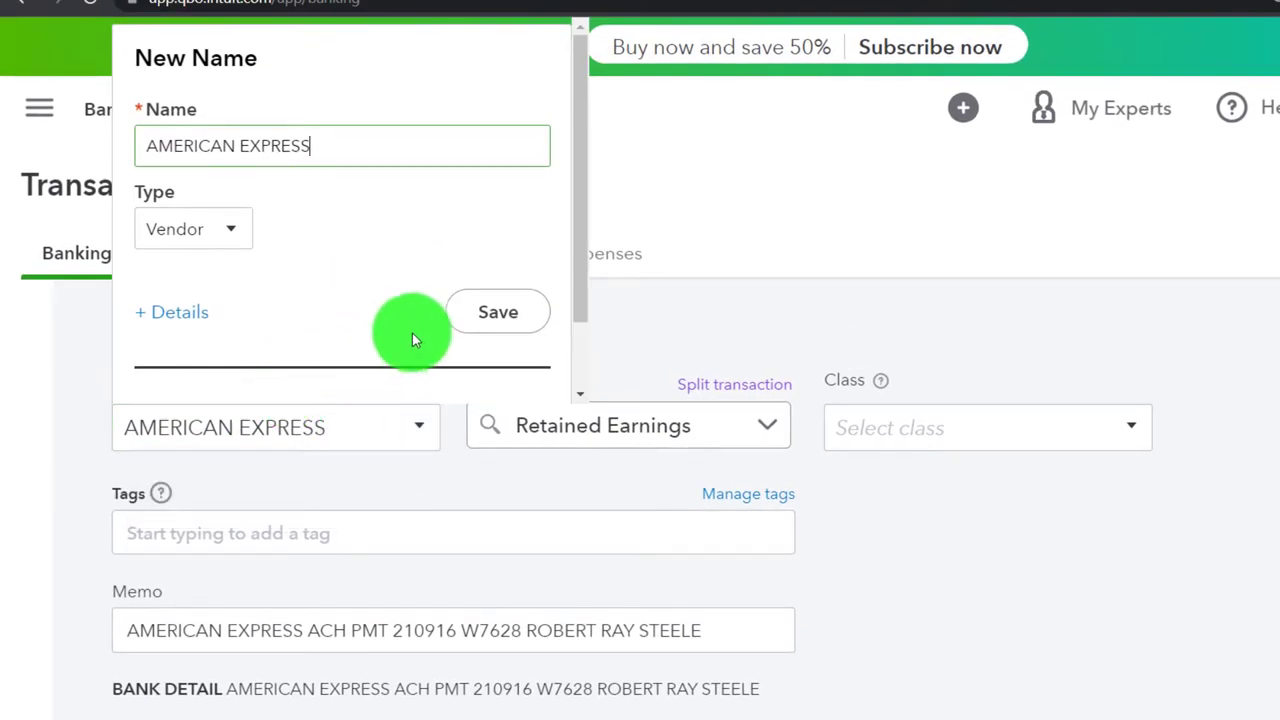
{"action": "left_click", "coordinate": [475, 313]}
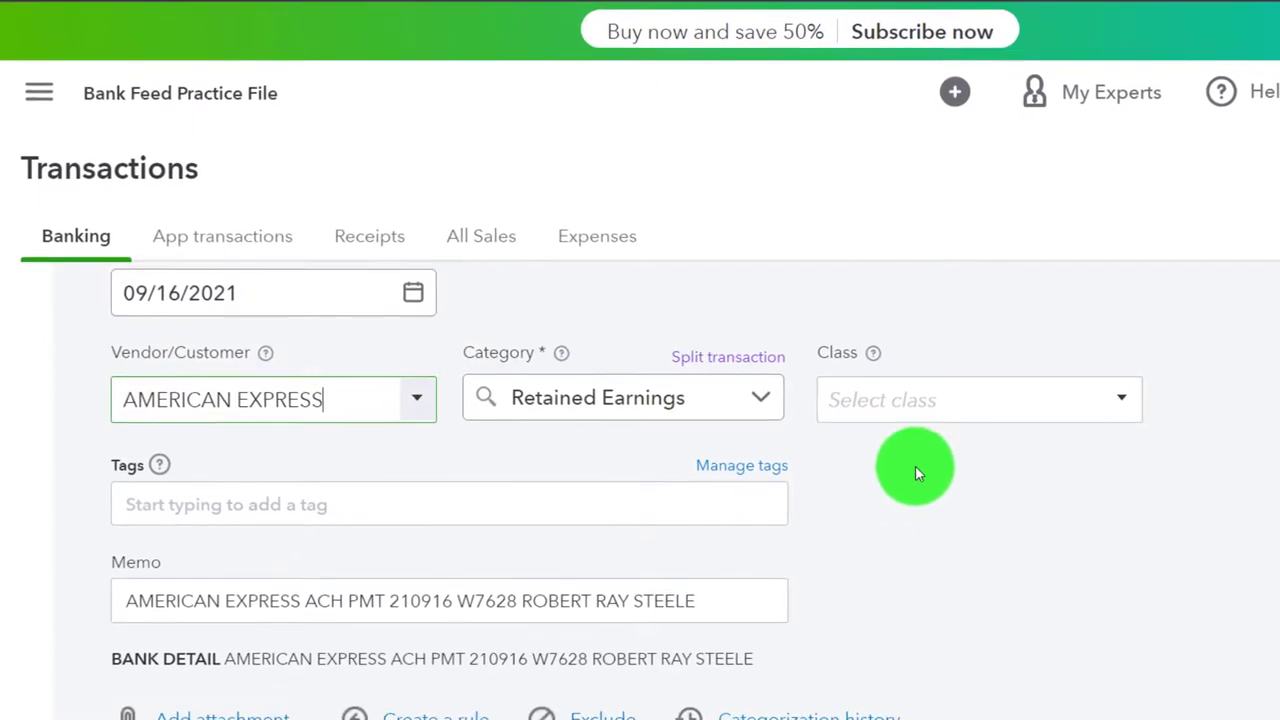
Start a bank rule from this payment and name it "AMERICAN EXPRESS Over $1500".
{"action": "scroll", "coordinate": [914, 466], "scroll_direction": "down", "scroll_amount": 1}
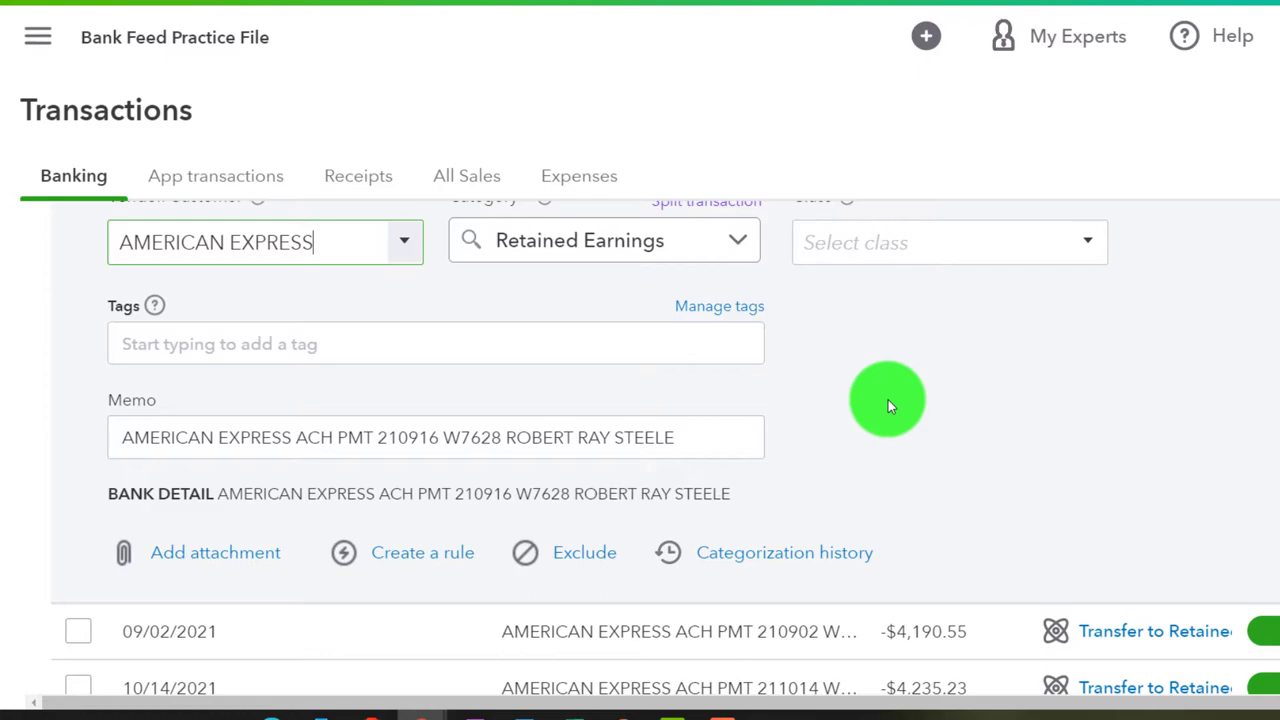
{"action": "left_click", "coordinate": [432, 552]}
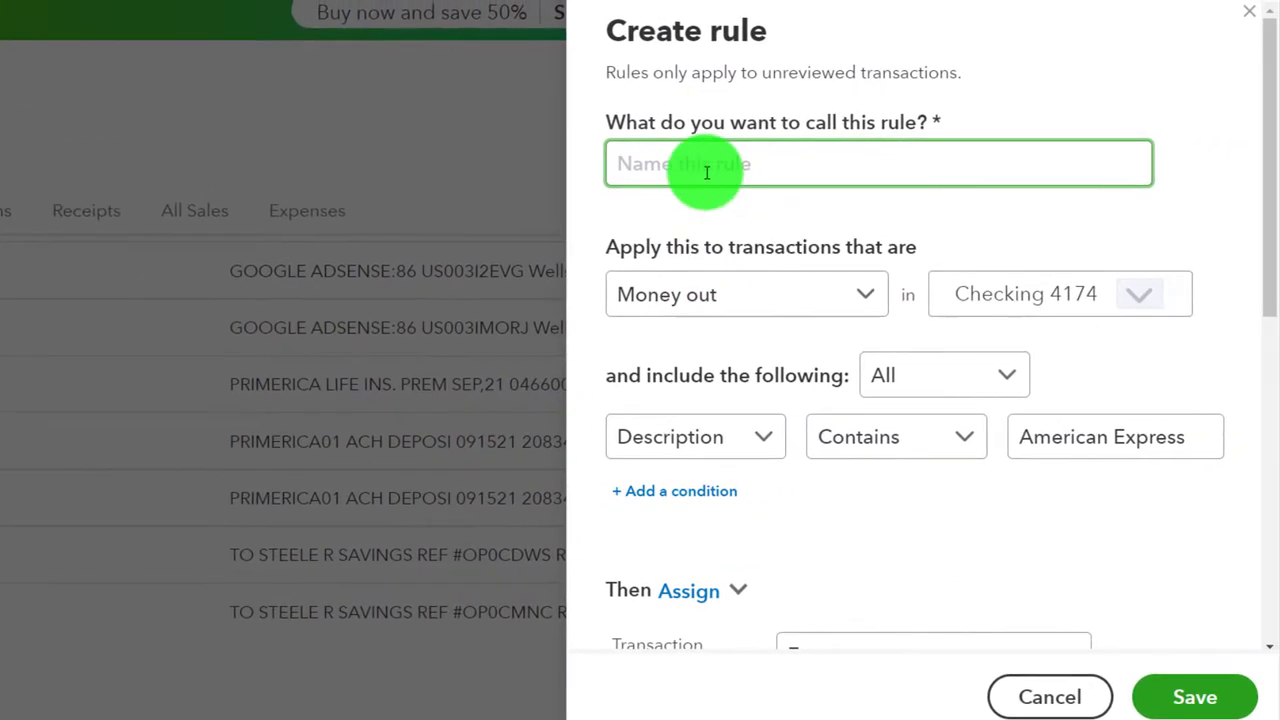
{"action": "left_click", "coordinate": [704, 168]}
{"action": "key", "text": "ctrl+v"}
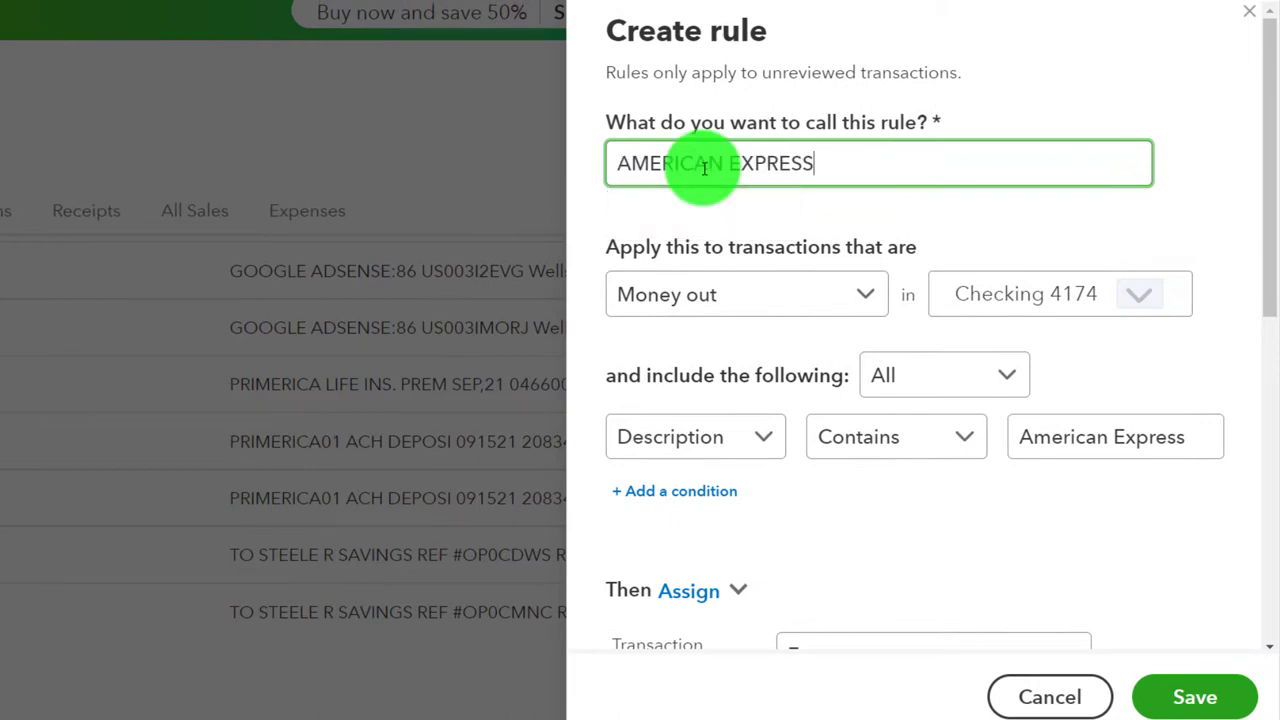
{"action": "type", "text": "Over 1500"}
{"action": "key", "text": "Left"}
{"action": "key", "text": "Left"}
{"action": "key", "text": "Left"}
{"action": "key", "text": "Left"}
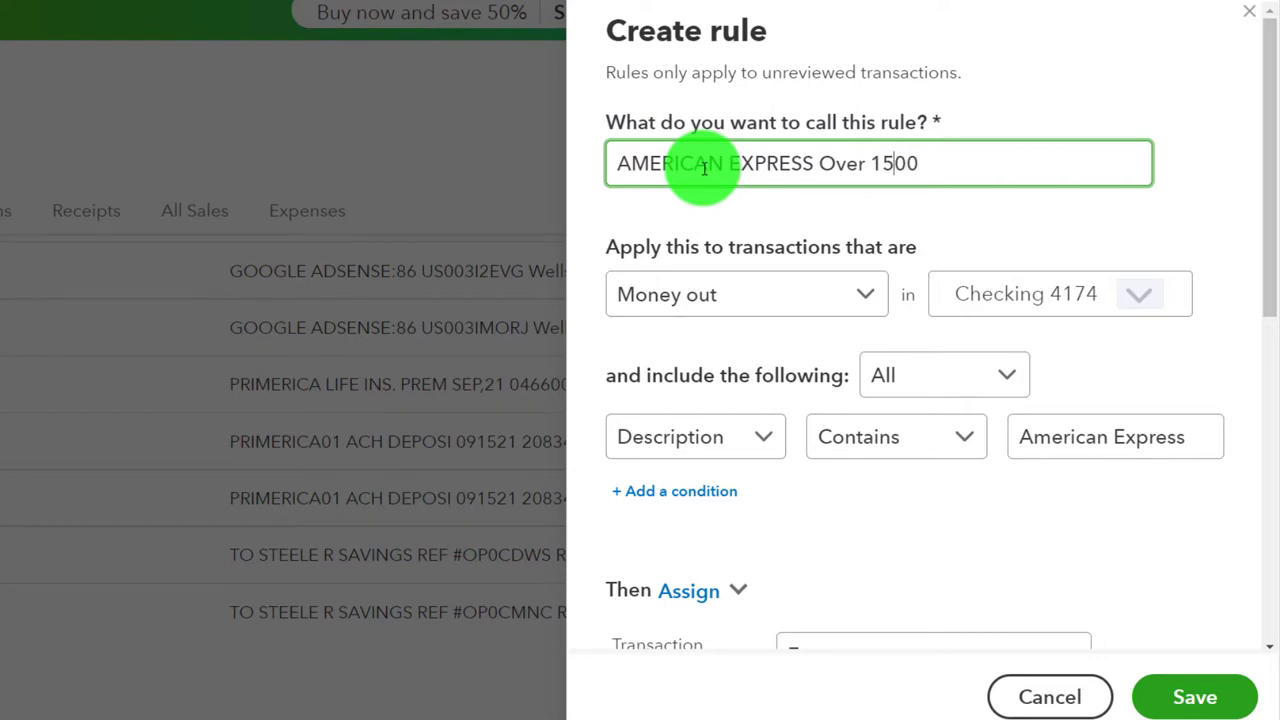
{"action": "type", "text": "$"}
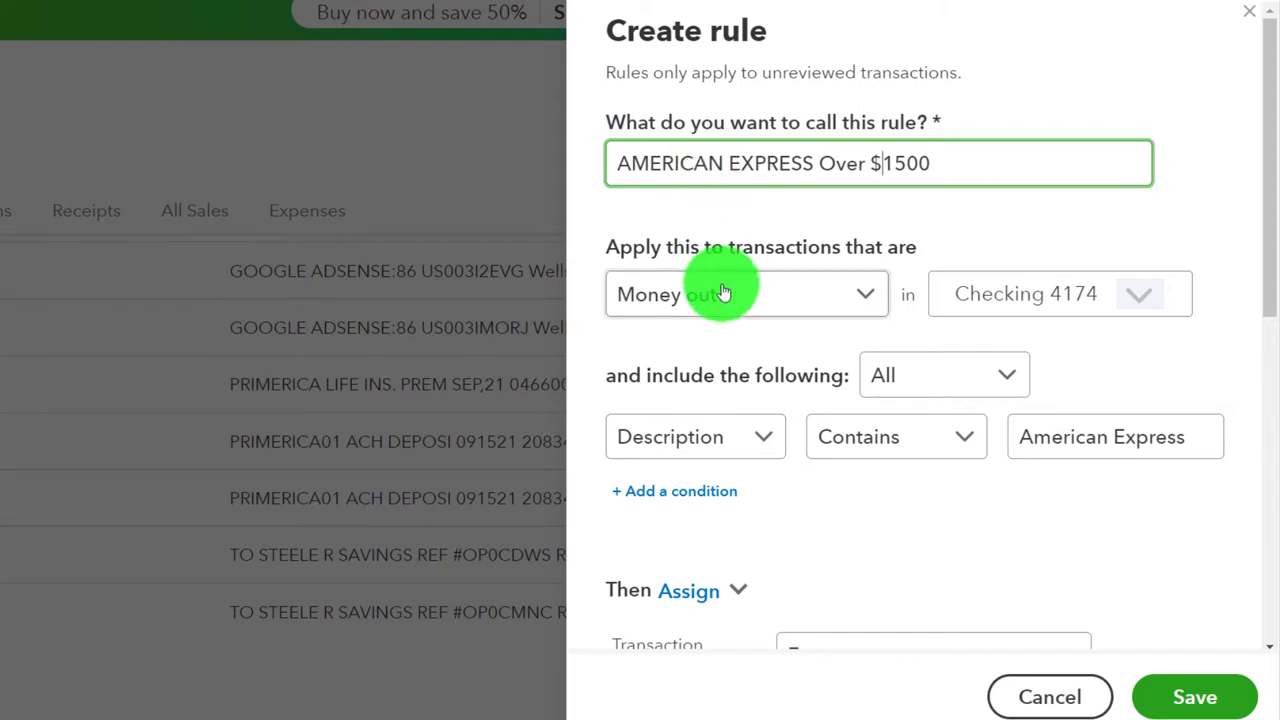
Examine the rule's choices for bank account, Any/All matching, condition field and text comparison, keeping All as the matching option.
{"action": "left_click", "coordinate": [1138, 296]}
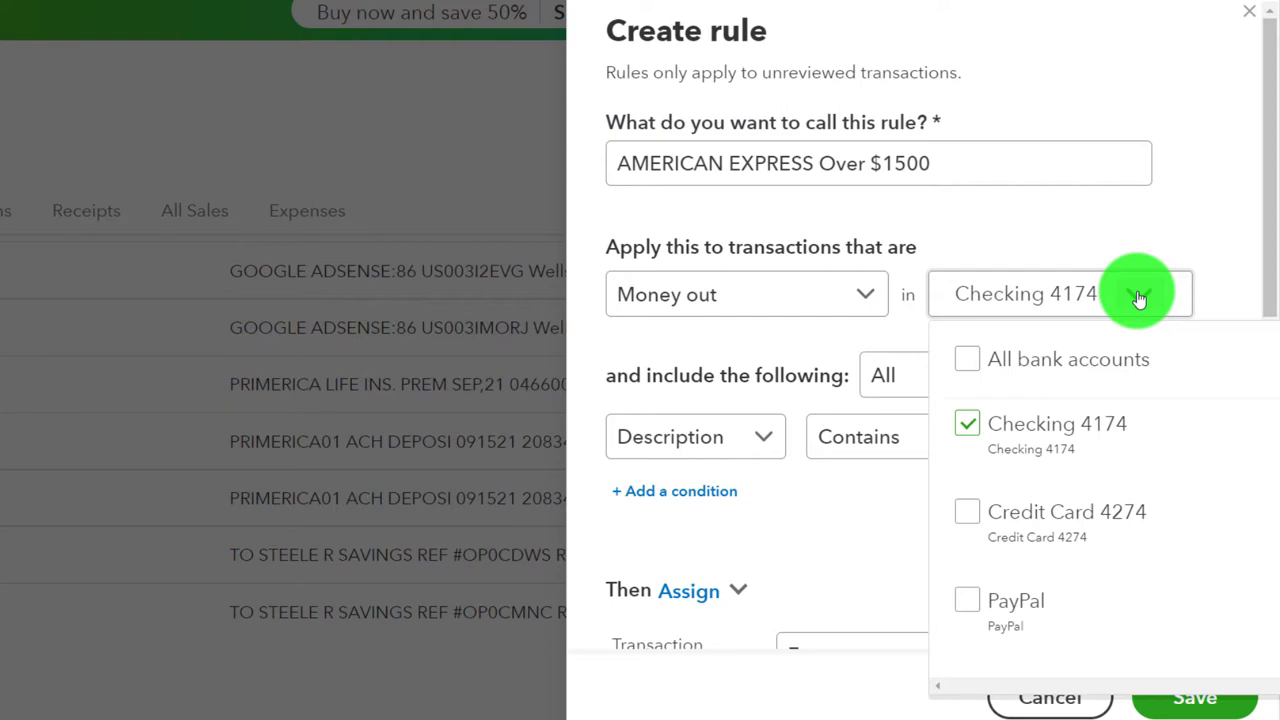
{"action": "left_click", "coordinate": [1138, 296]}
{"action": "left_click", "coordinate": [1012, 377]}
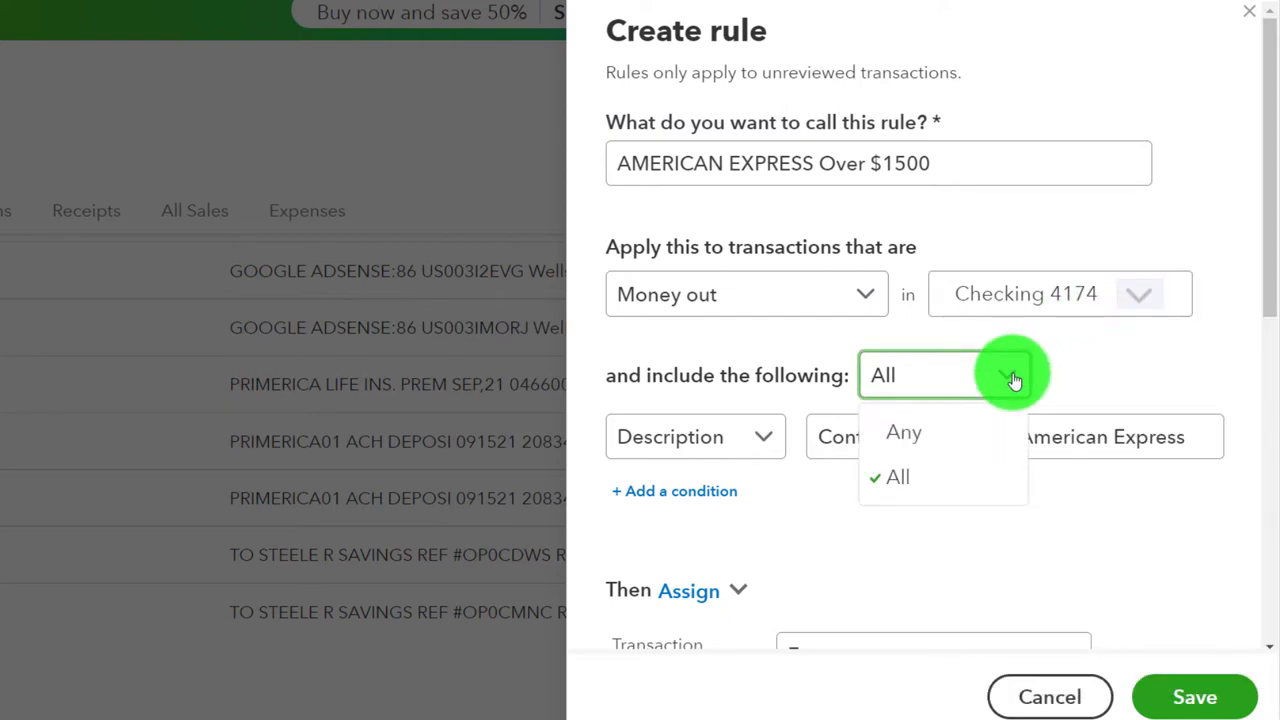
{"action": "left_click", "coordinate": [936, 481]}
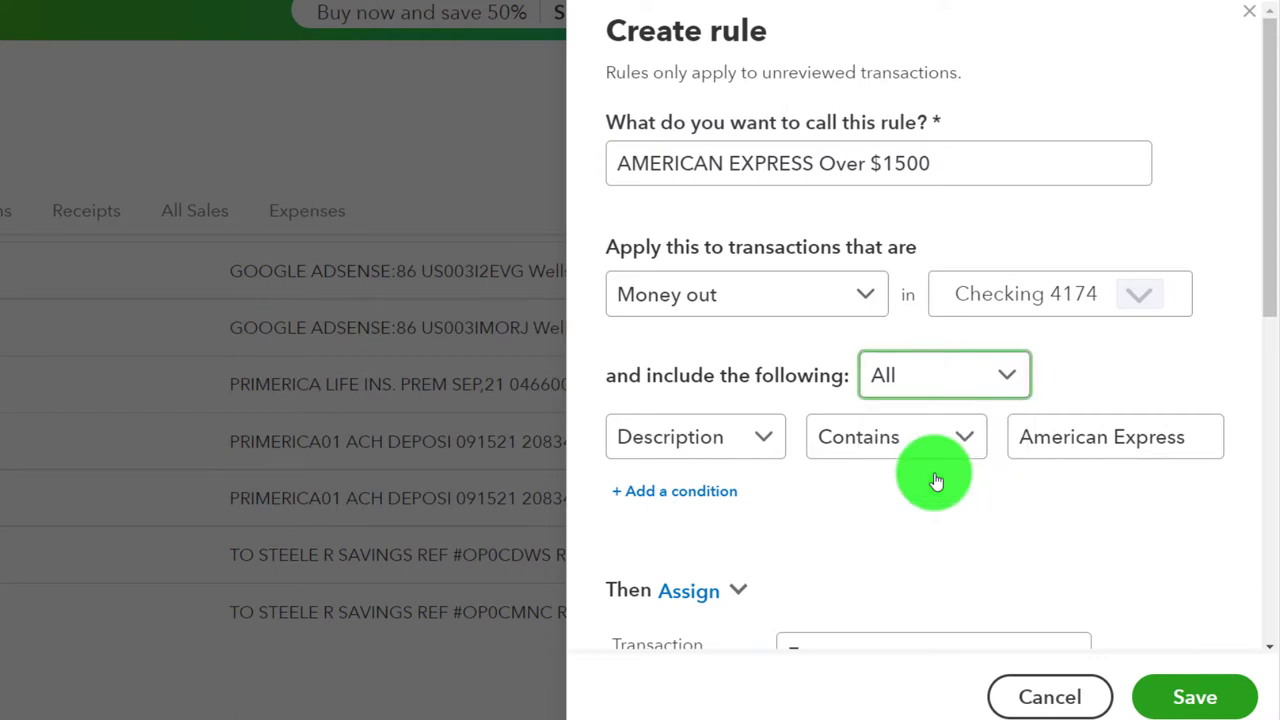
{"action": "left_click", "coordinate": [761, 445]}
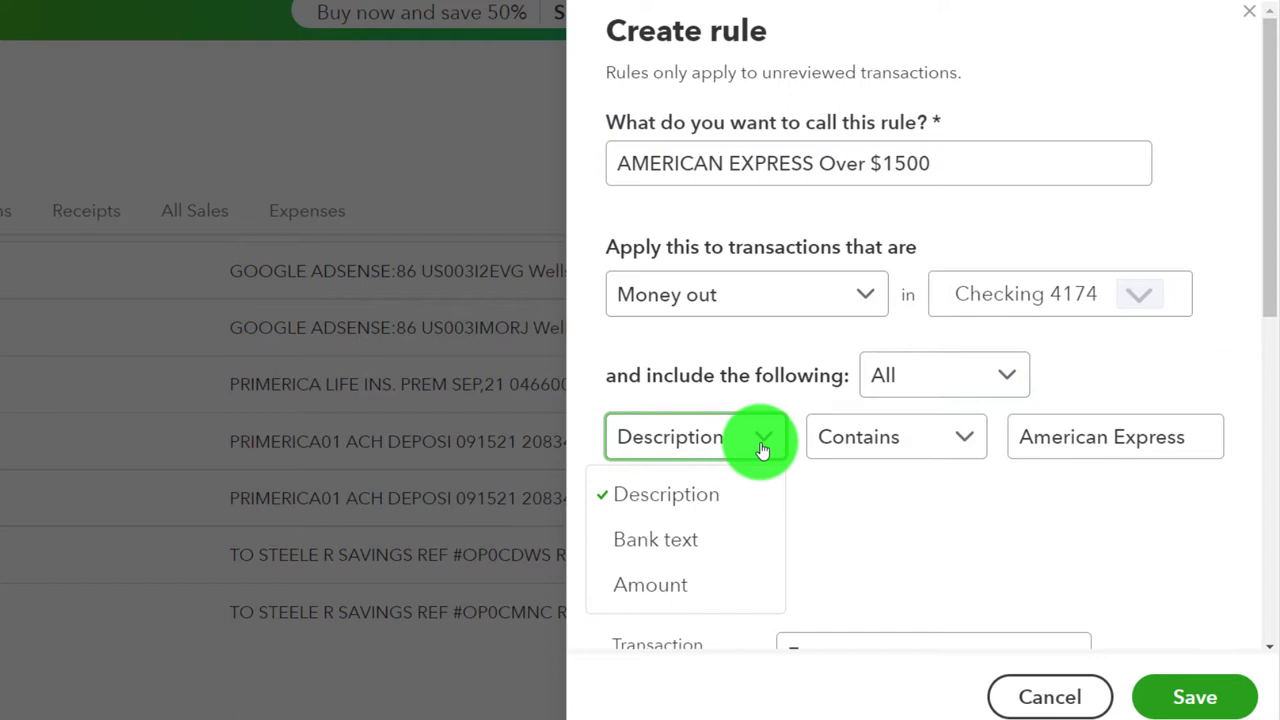
{"action": "left_click", "coordinate": [762, 449]}
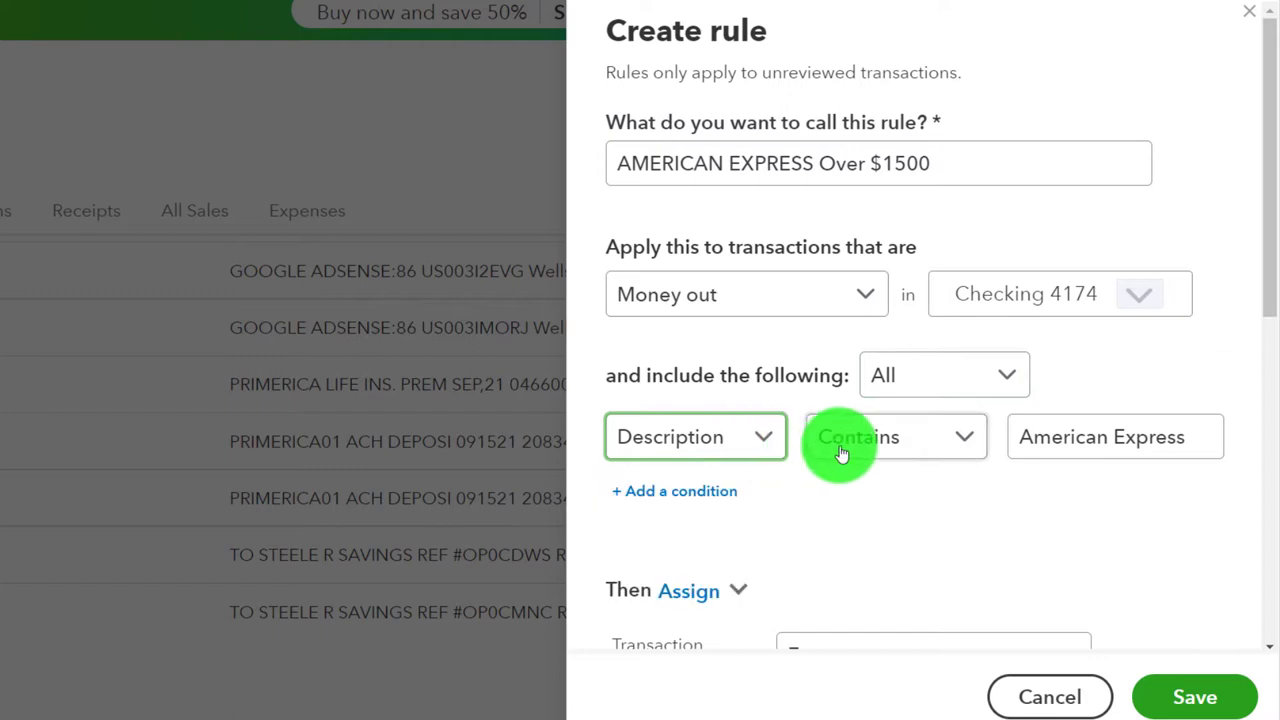
{"action": "left_click", "coordinate": [955, 436]}
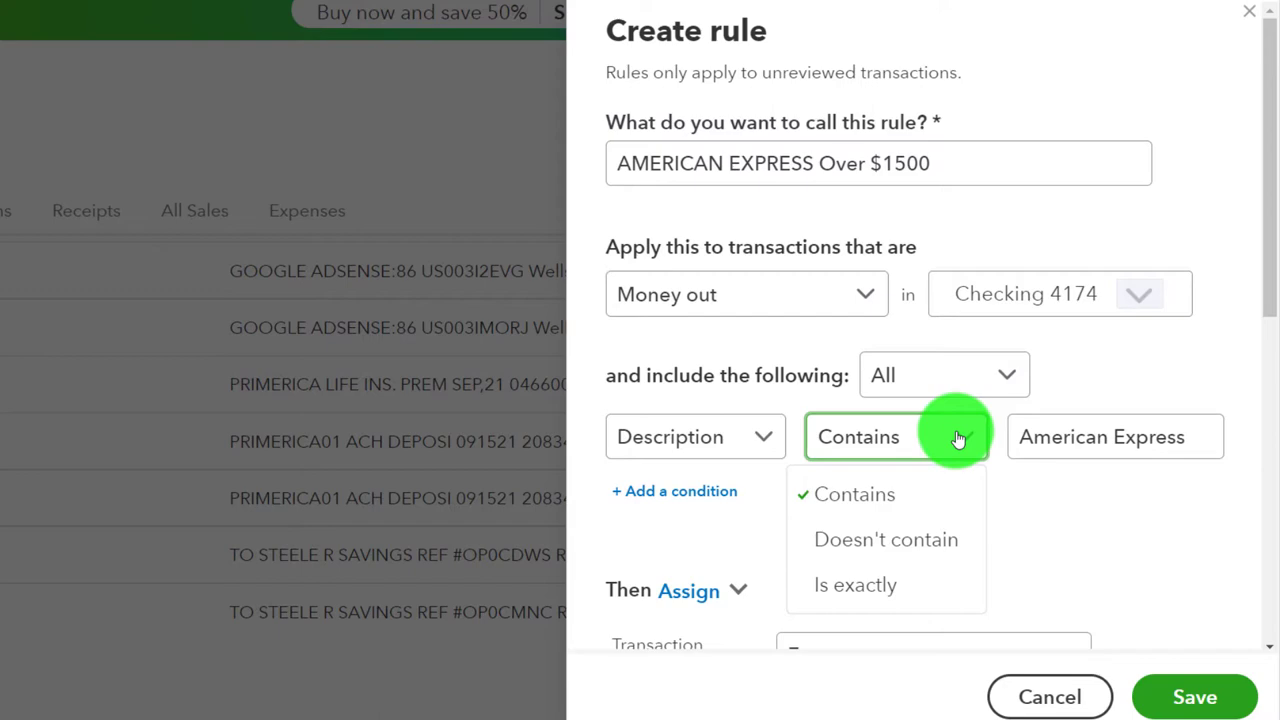
{"action": "left_click", "coordinate": [957, 438]}
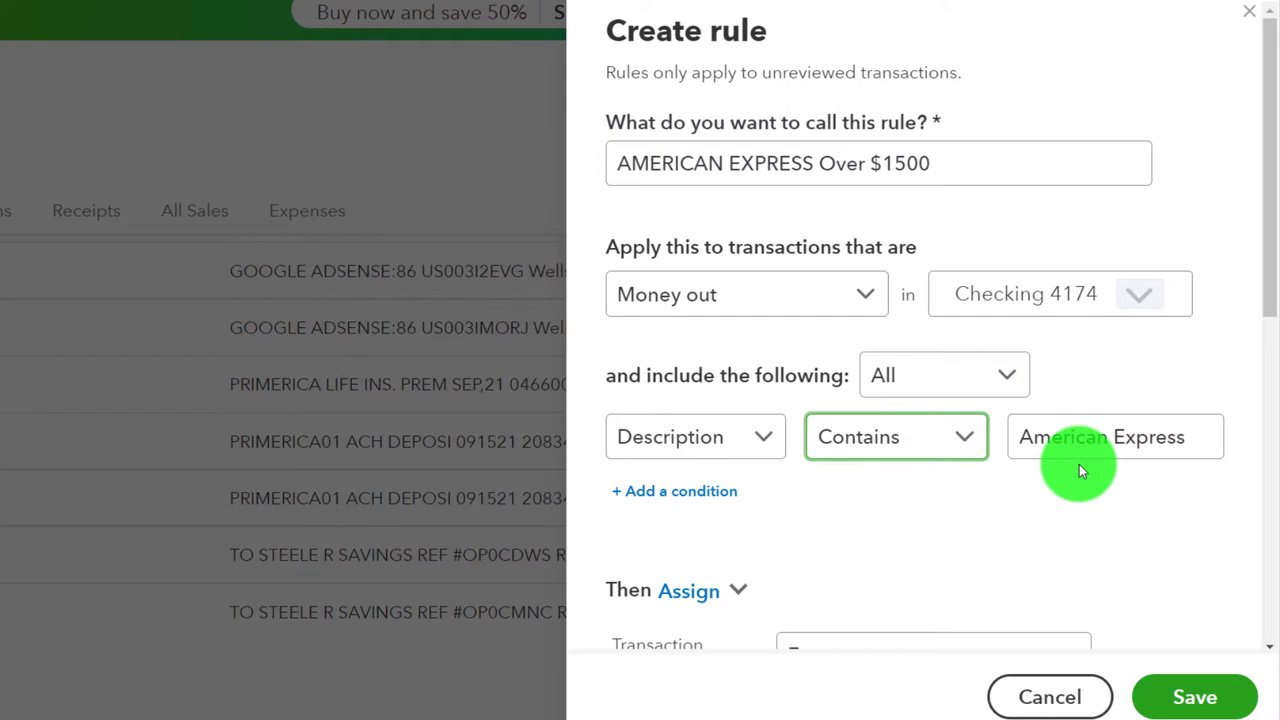
Add a second condition to the rule requiring the Amount to be greater than 1500.
{"action": "left_click", "coordinate": [708, 491]}
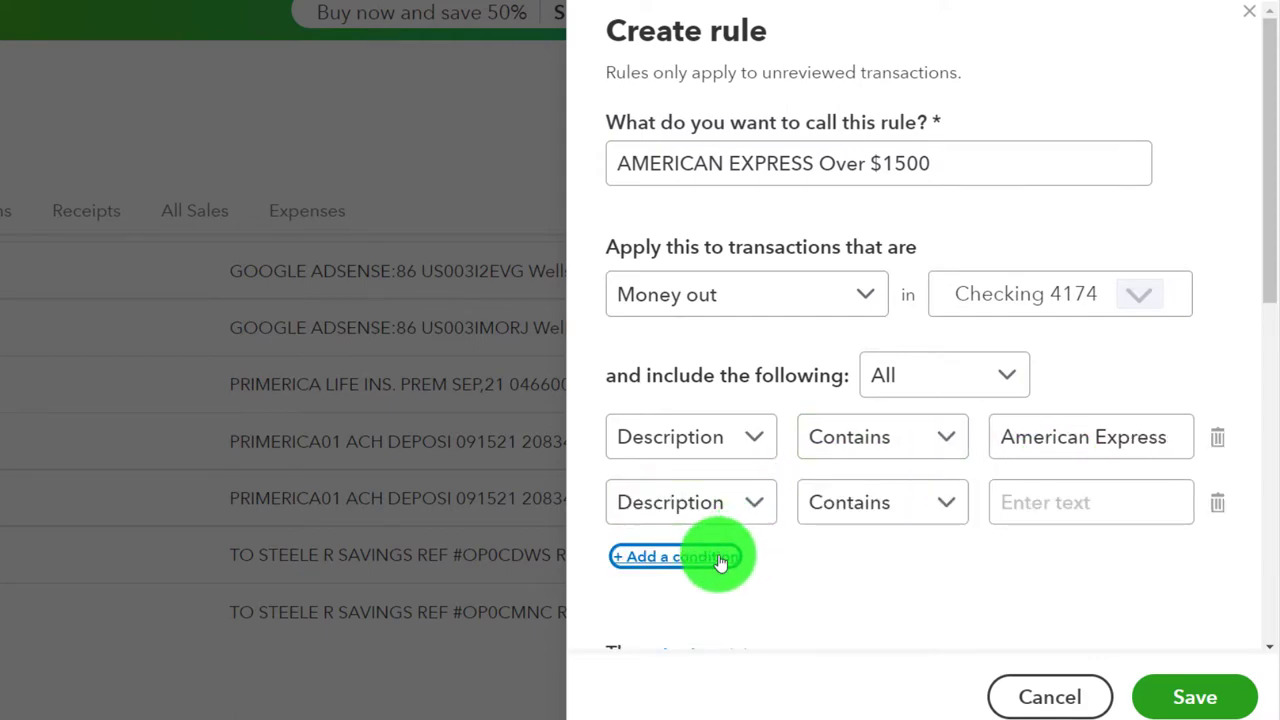
{"action": "left_click", "coordinate": [763, 516]}
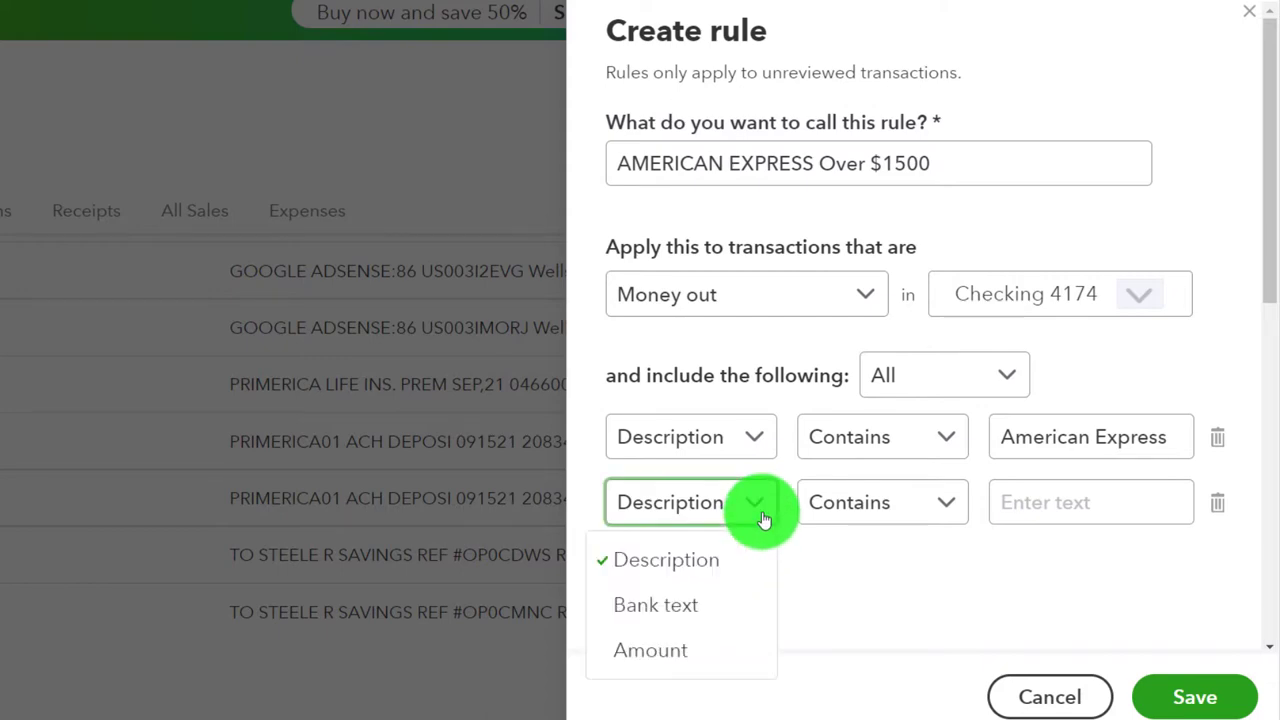
{"action": "left_click", "coordinate": [693, 651]}
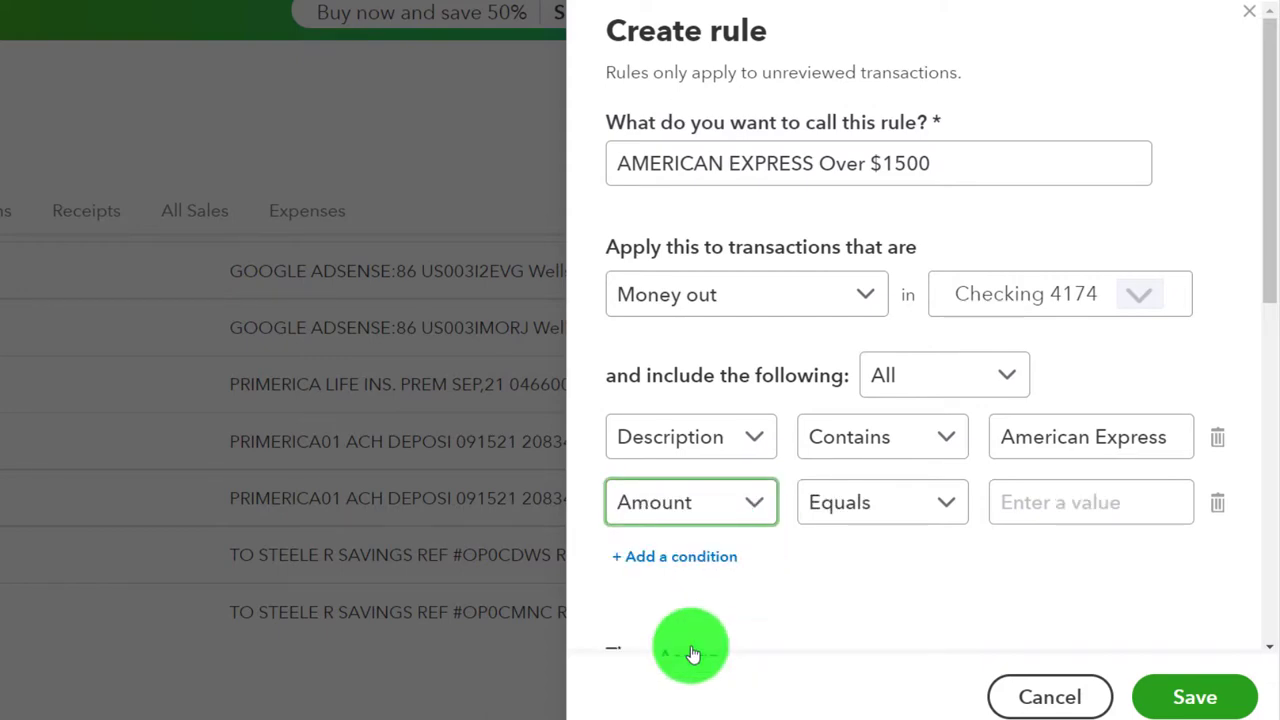
{"action": "left_click", "coordinate": [949, 507]}
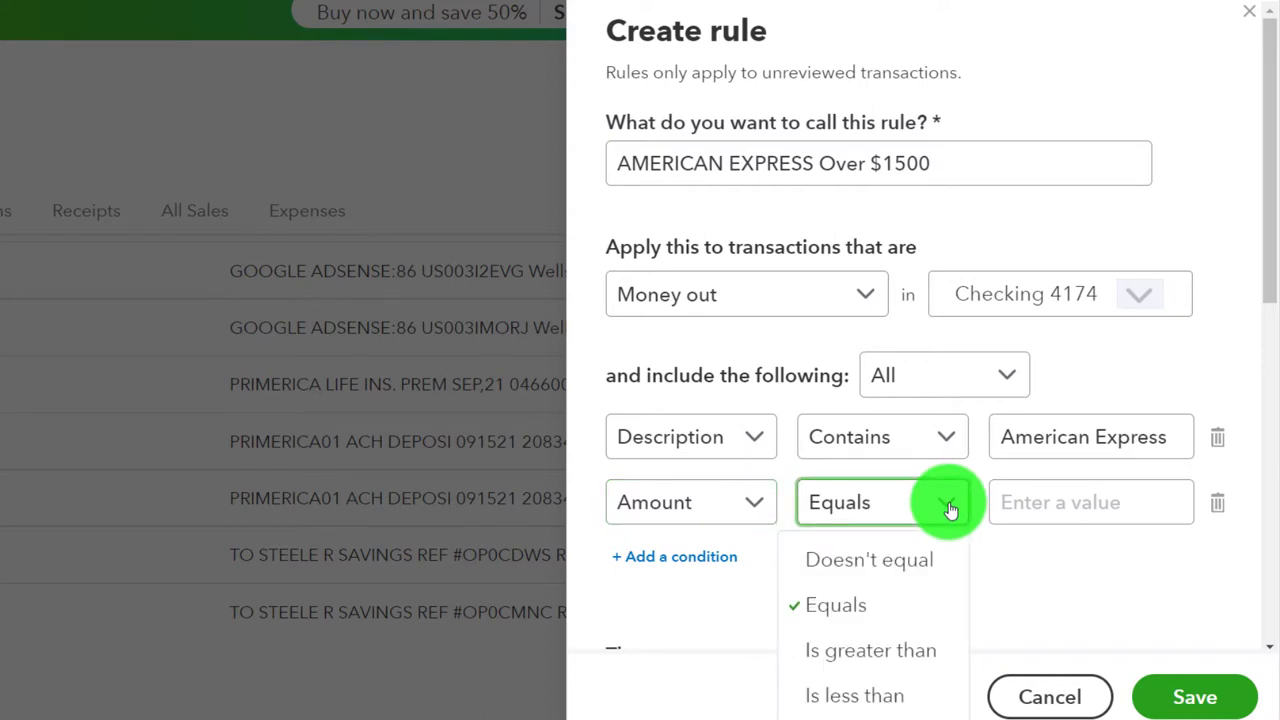
{"action": "left_click", "coordinate": [858, 650]}
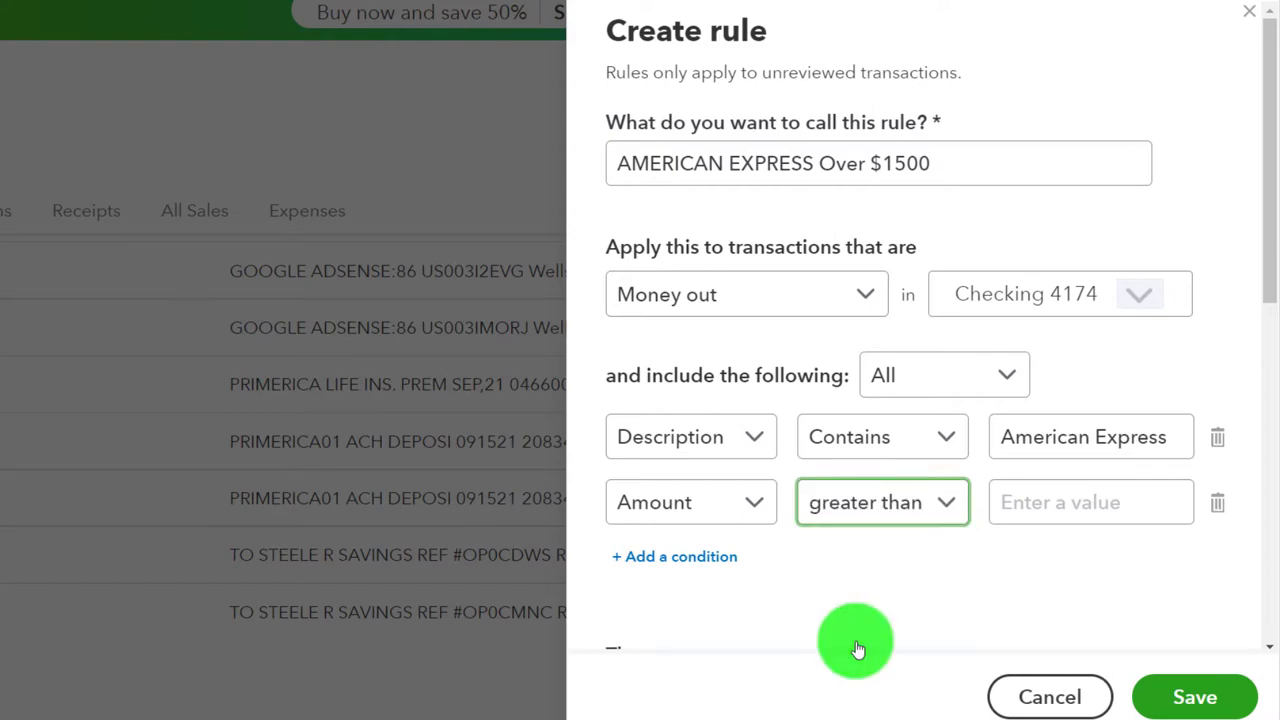
{"action": "left_click", "coordinate": [1013, 503]}
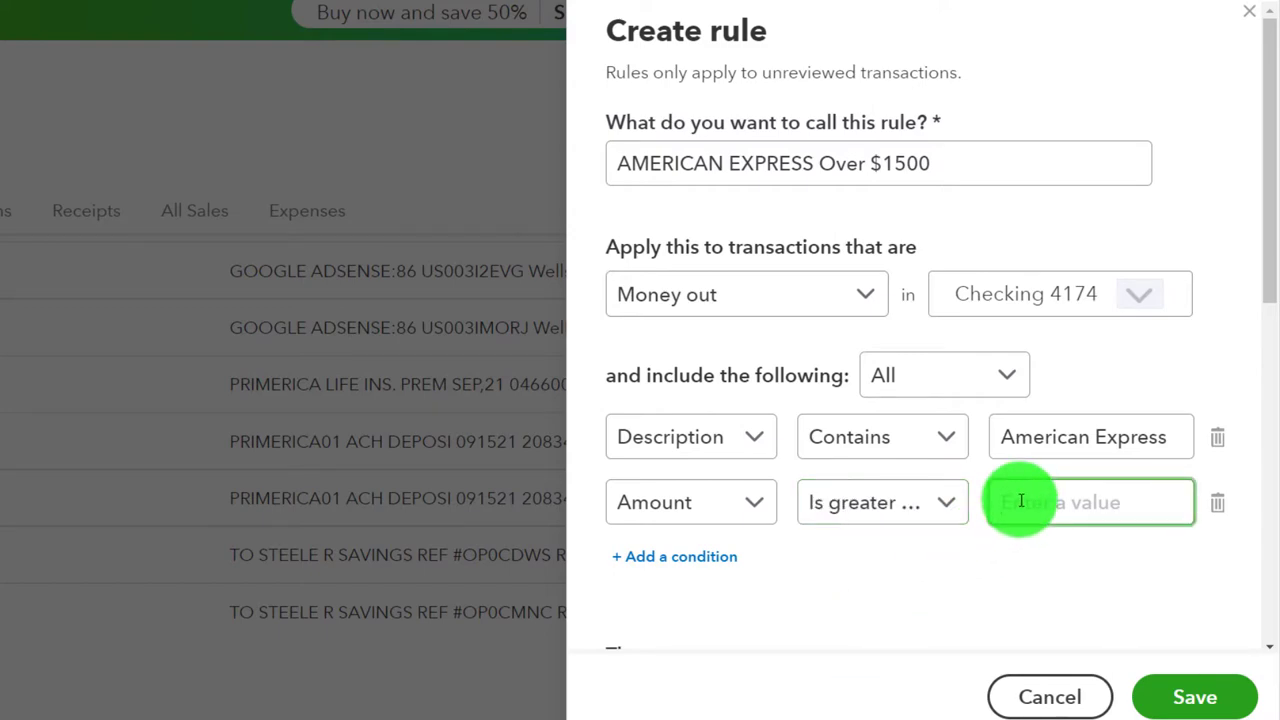
{"action": "type", "text": "1500"}
{"action": "key", "text": "Tab"}
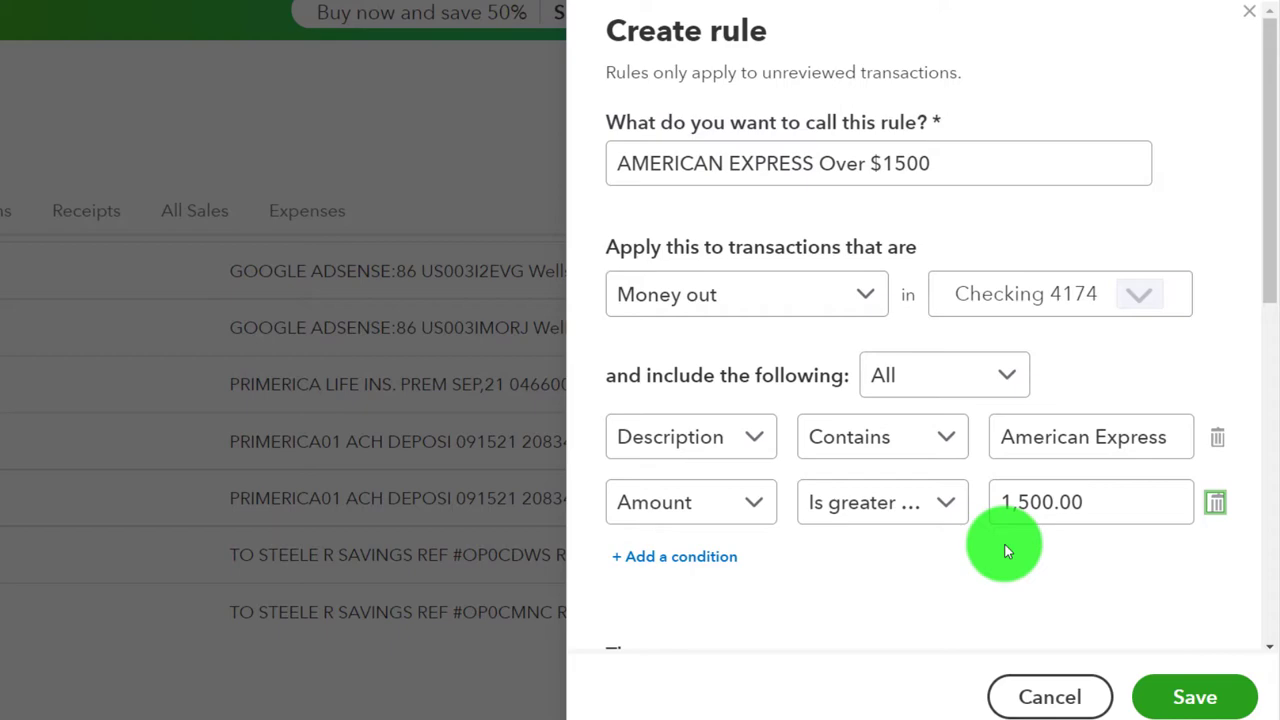
Try searching "supp" as the rule's category in place of Retained Earnings, clear the search and close the rule without saving.
{"action": "scroll", "coordinate": [1006, 551], "scroll_direction": "down", "scroll_amount": 2}
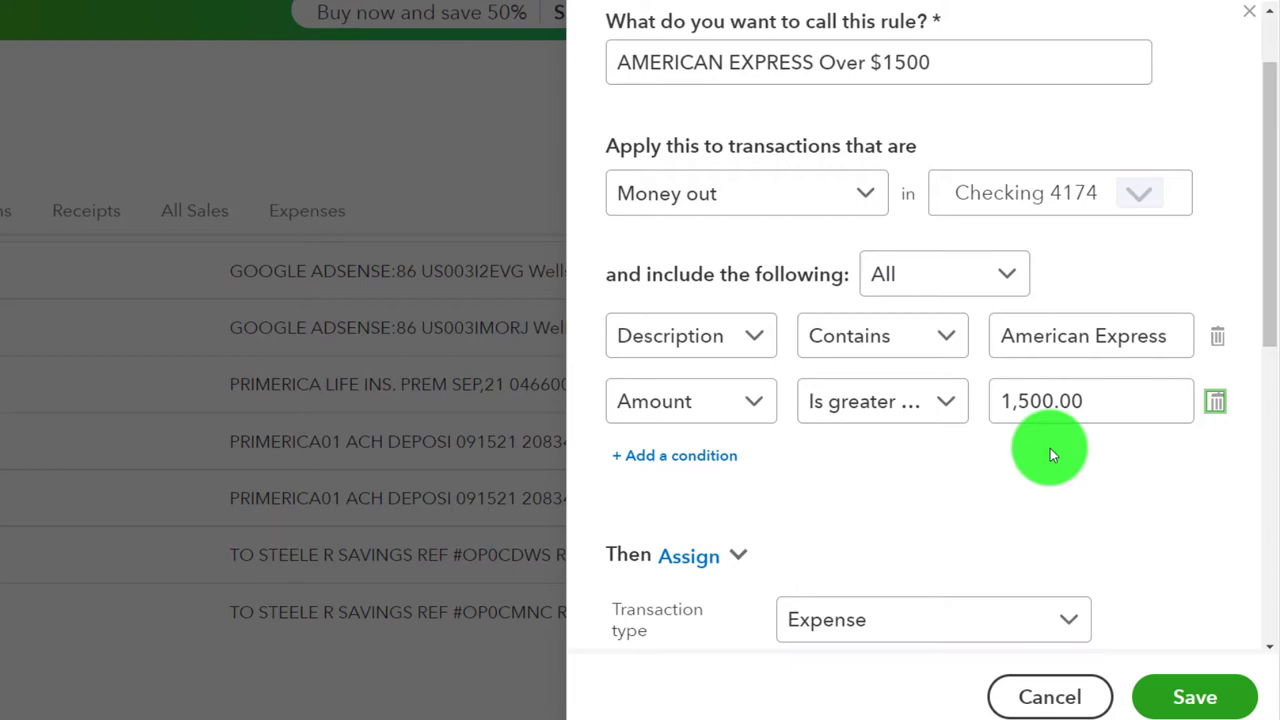
{"action": "scroll", "coordinate": [1050, 455], "scroll_direction": "down", "scroll_amount": 1}
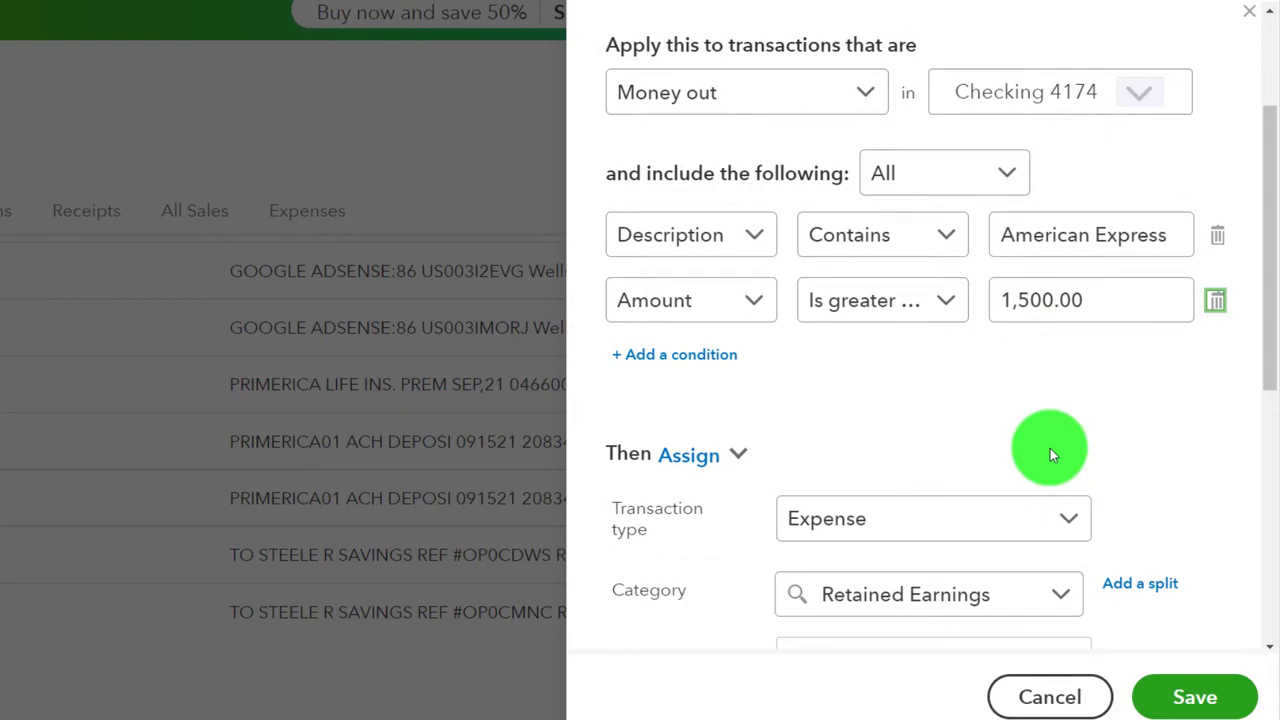
{"action": "scroll", "coordinate": [1050, 455], "scroll_direction": "down", "scroll_amount": 1}
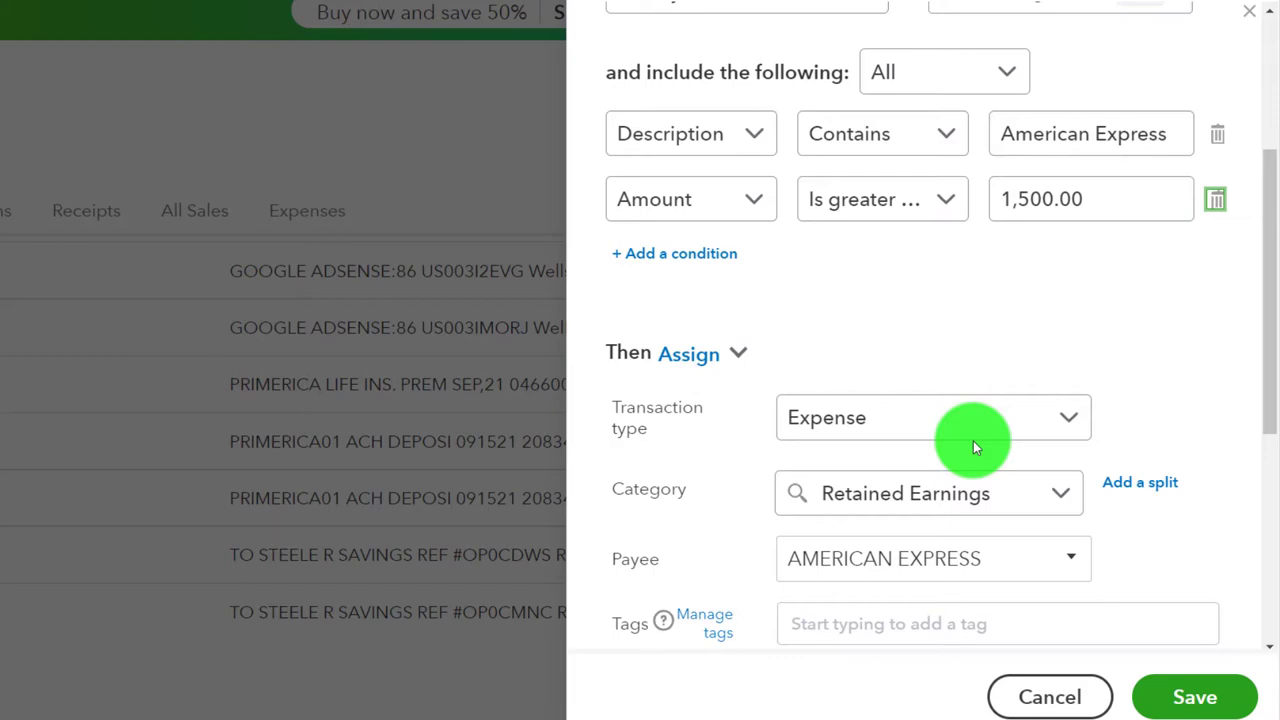
{"action": "scroll", "coordinate": [973, 441], "scroll_direction": "down", "scroll_amount": 1}
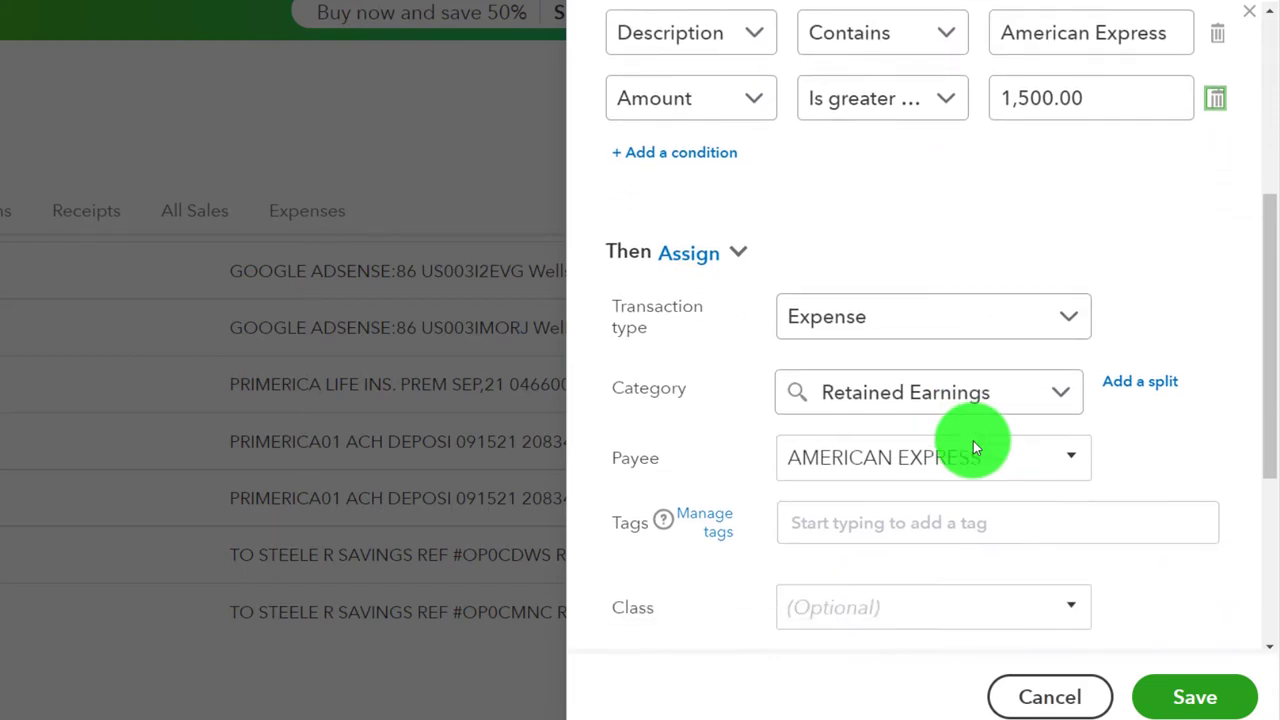
{"action": "left_click", "coordinate": [1064, 394]}
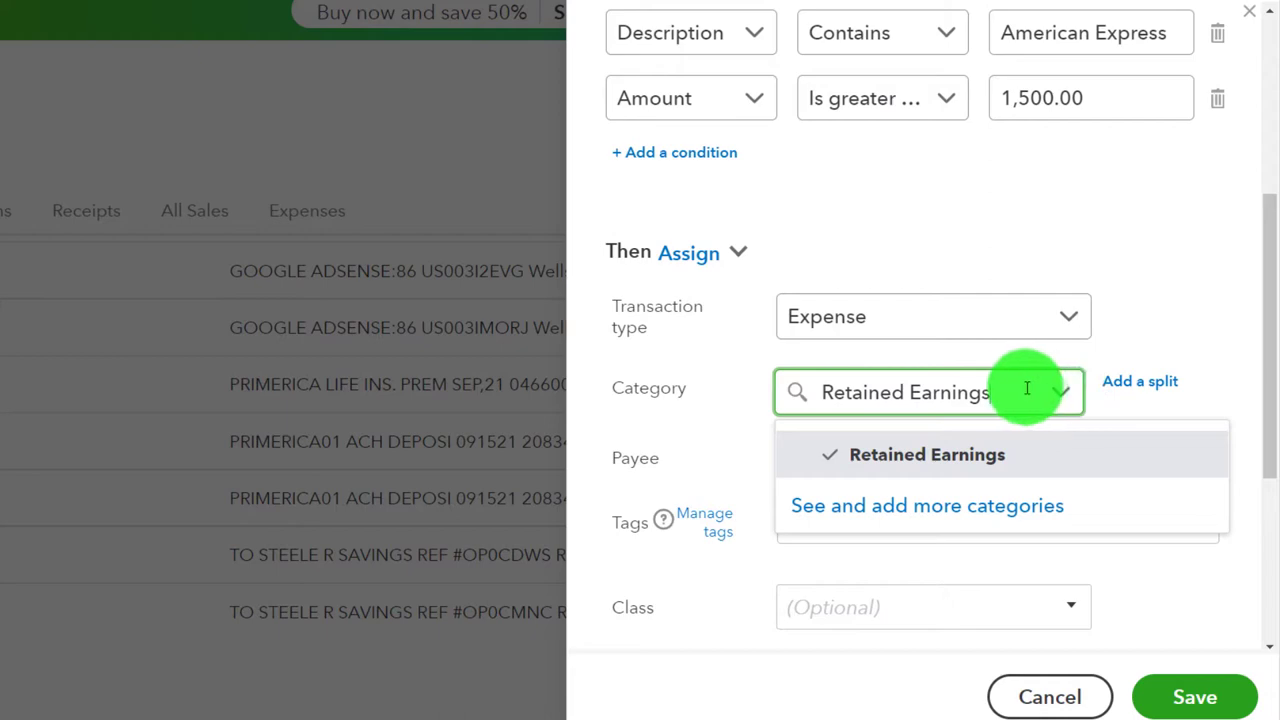
{"action": "key", "text": "ctrl+a"}
{"action": "type", "text": "supp"}
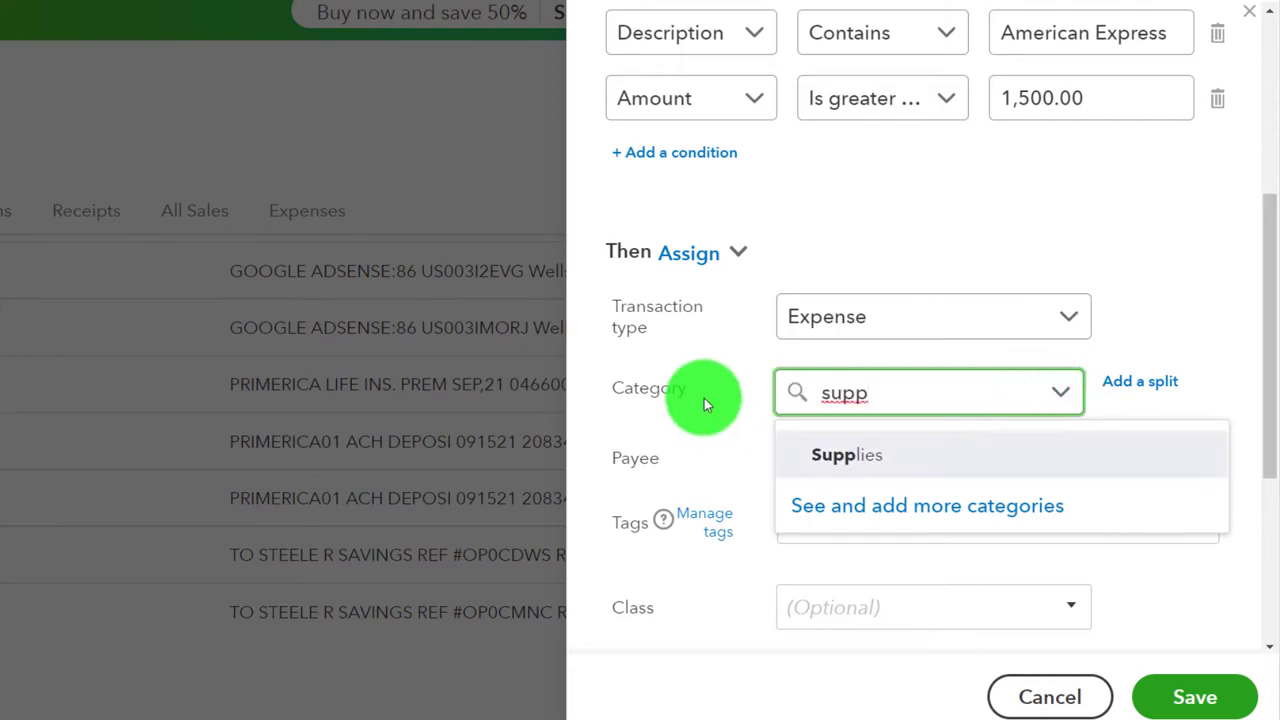
{"action": "key", "text": "BackSpace"}
{"action": "key", "text": "BackSpace"}
{"action": "key", "text": "BackSpace"}
{"action": "key", "text": "BackSpace"}
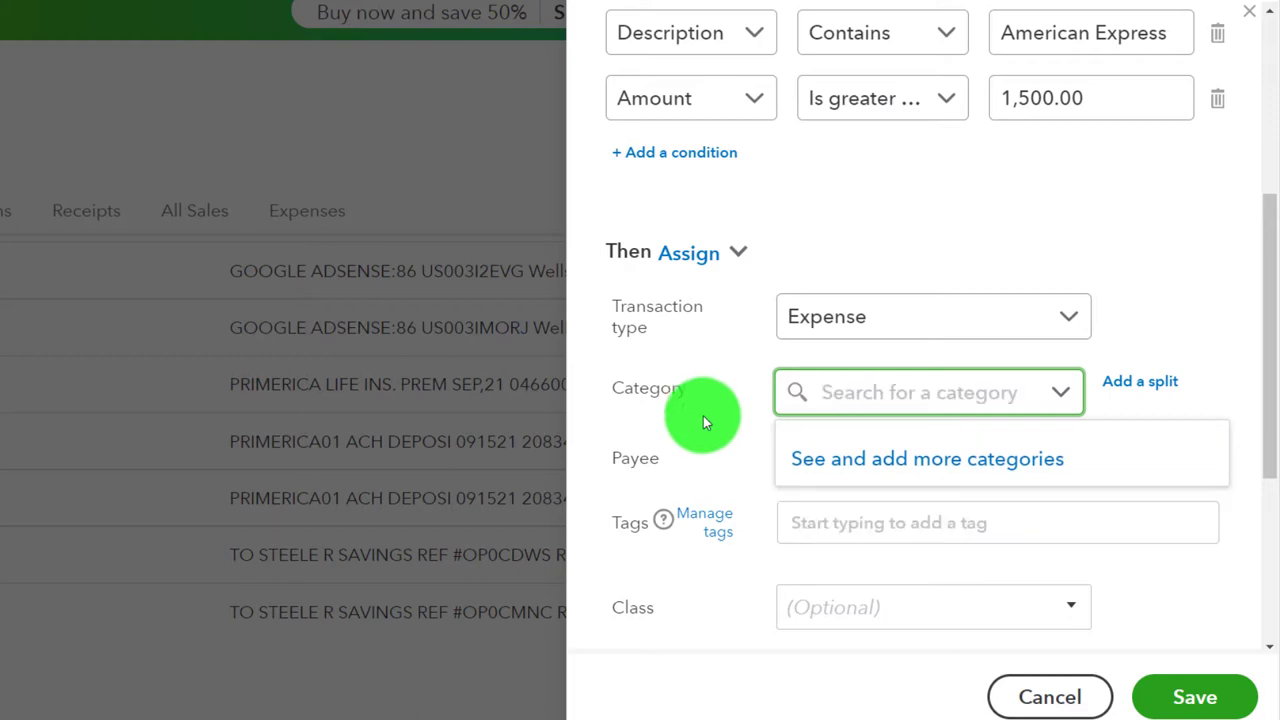
{"action": "left_click", "coordinate": [704, 418]}
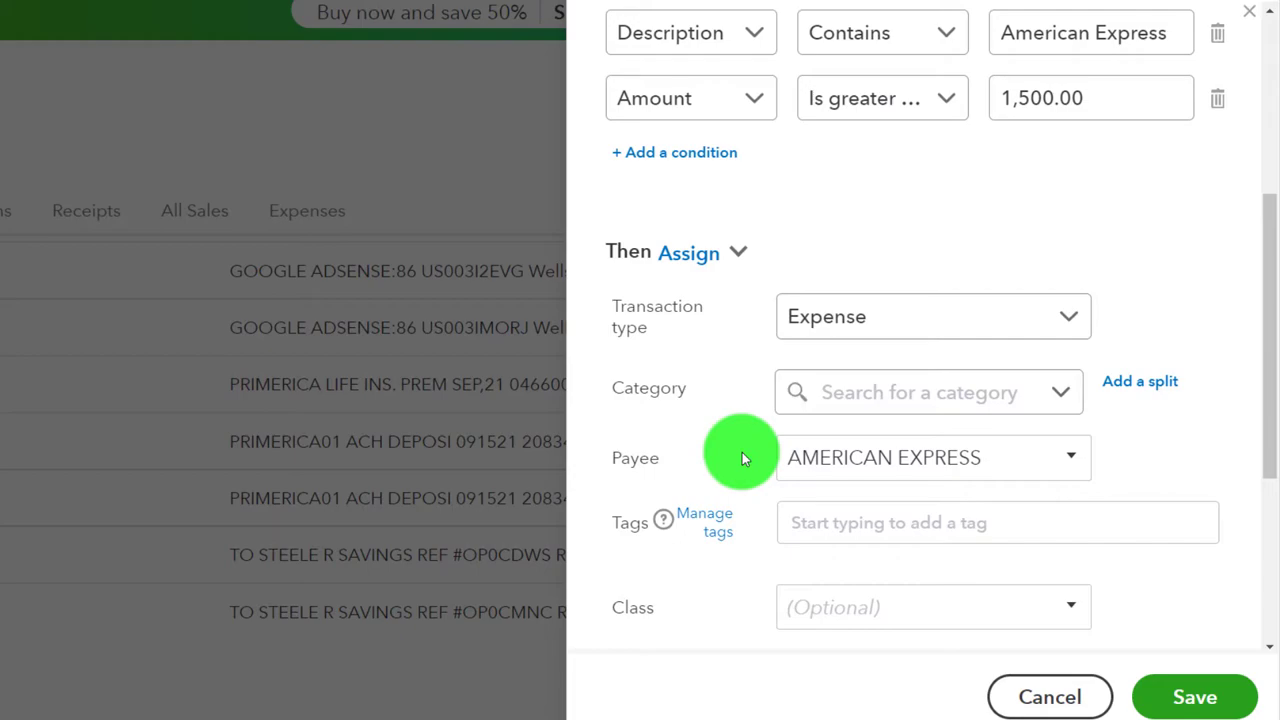
{"action": "left_click", "coordinate": [1262, 28]}
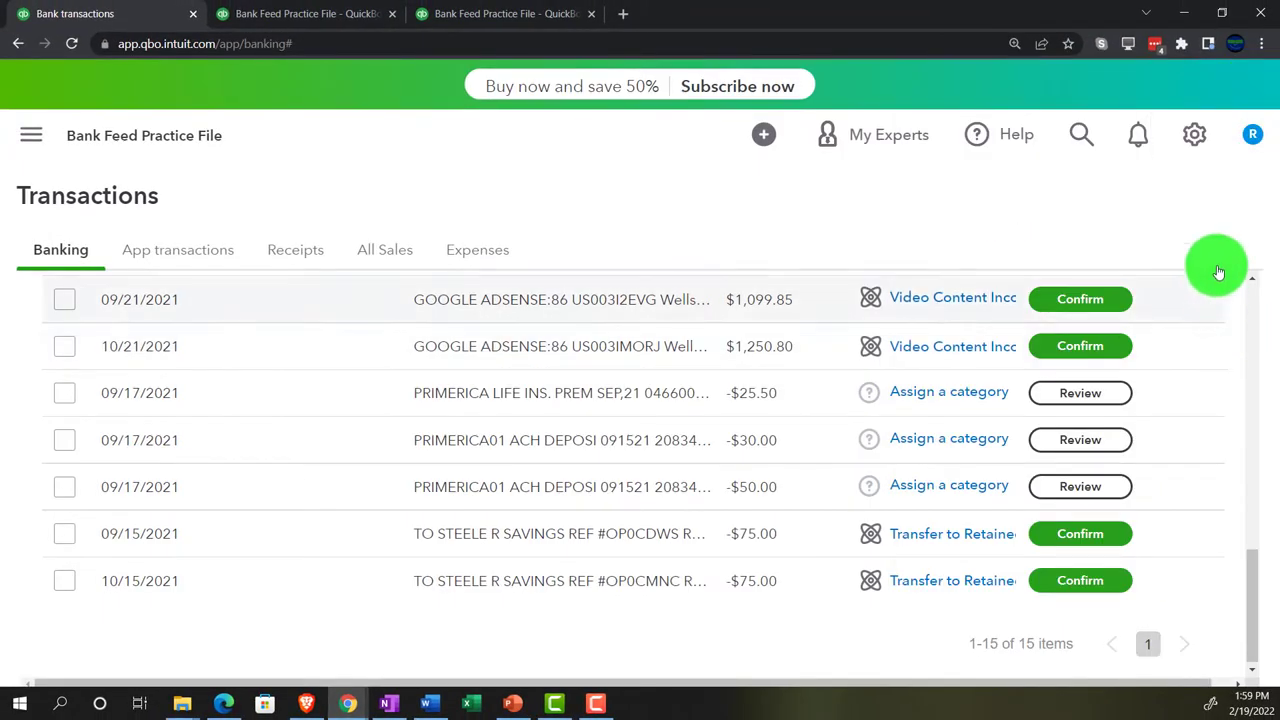
Switch the company file to Accountant view and collapse the navigation menu.
{"action": "left_click", "coordinate": [1195, 138]}
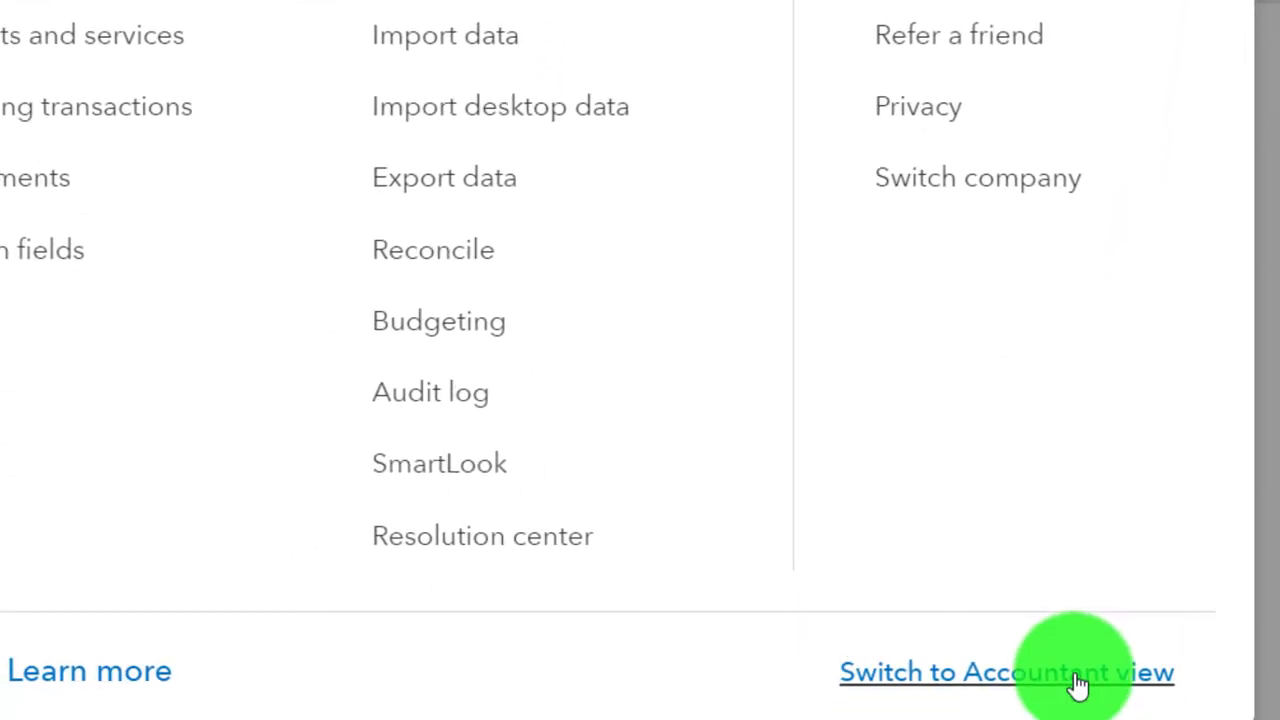
{"action": "left_click", "coordinate": [1078, 685]}
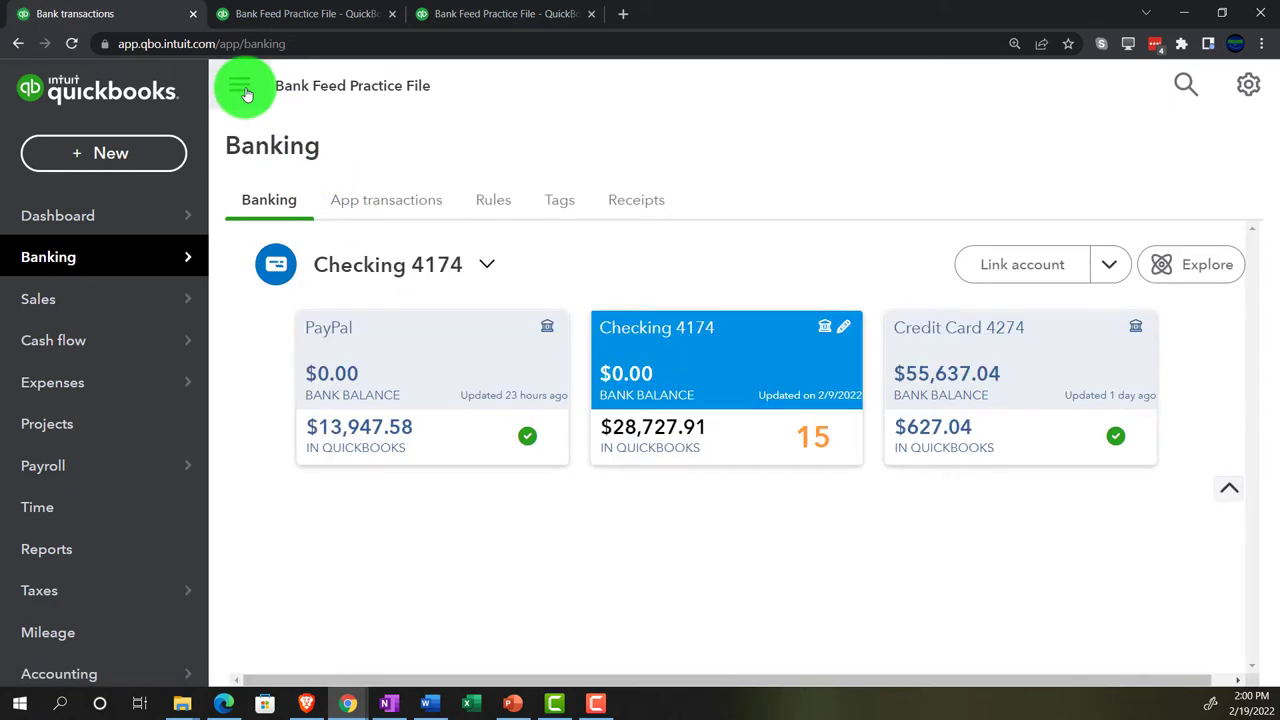
{"action": "left_click", "coordinate": [245, 92]}
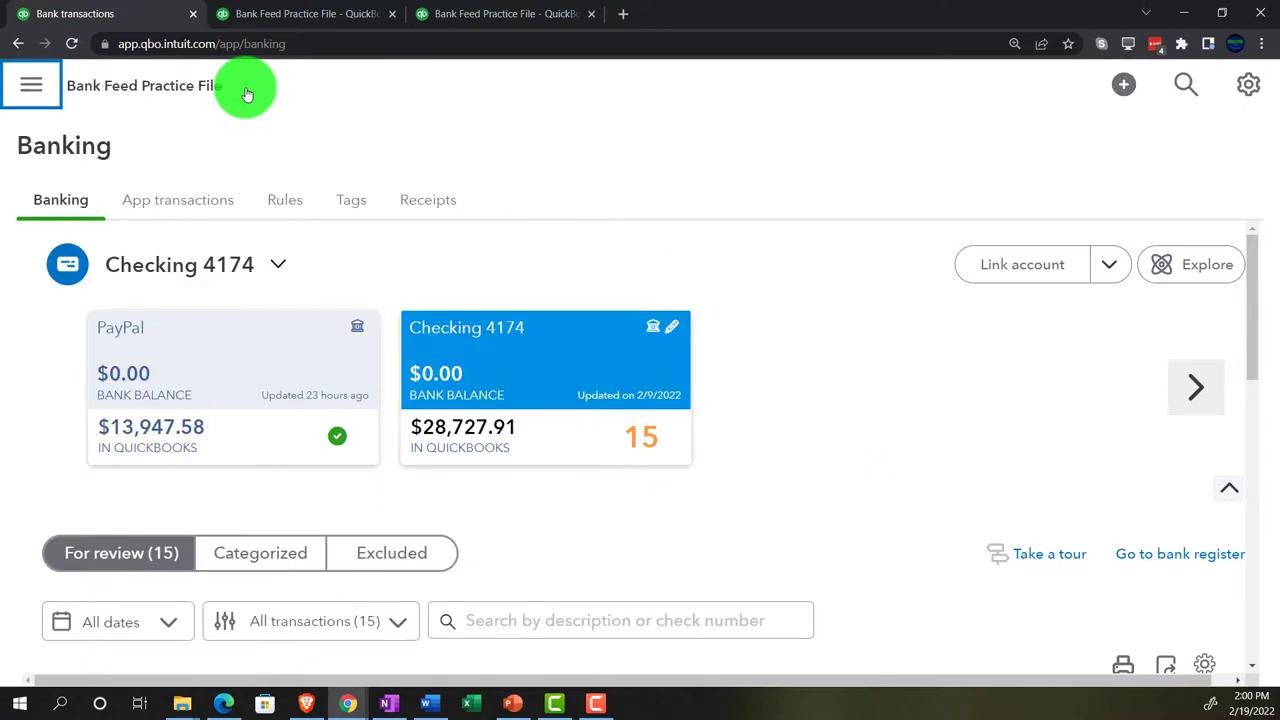
Expand the 09/16/2021 American Express payment of $2,926.74 in the review list and switch it to Categorize.
{"action": "scroll", "coordinate": [422, 378], "scroll_direction": "down", "scroll_amount": 2}
{"action": "scroll", "coordinate": [421, 375], "scroll_direction": "down", "scroll_amount": 3}
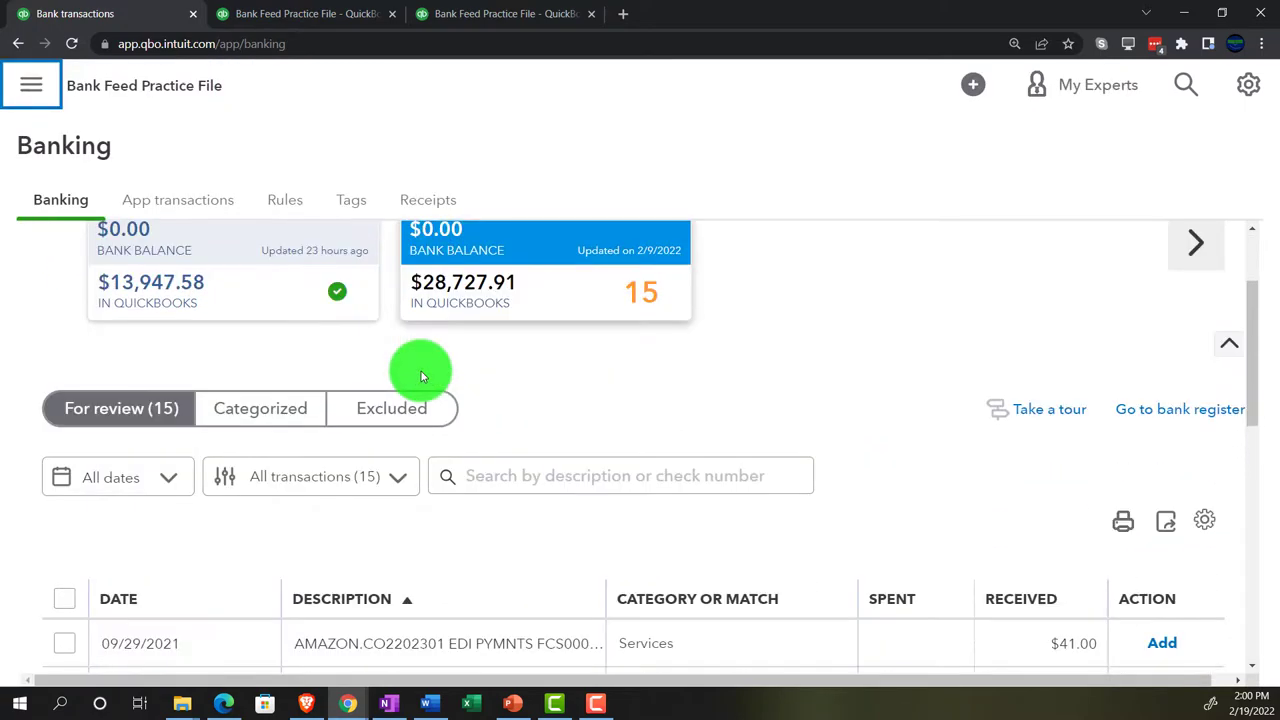
{"action": "key", "text": "ctrl+minus"}
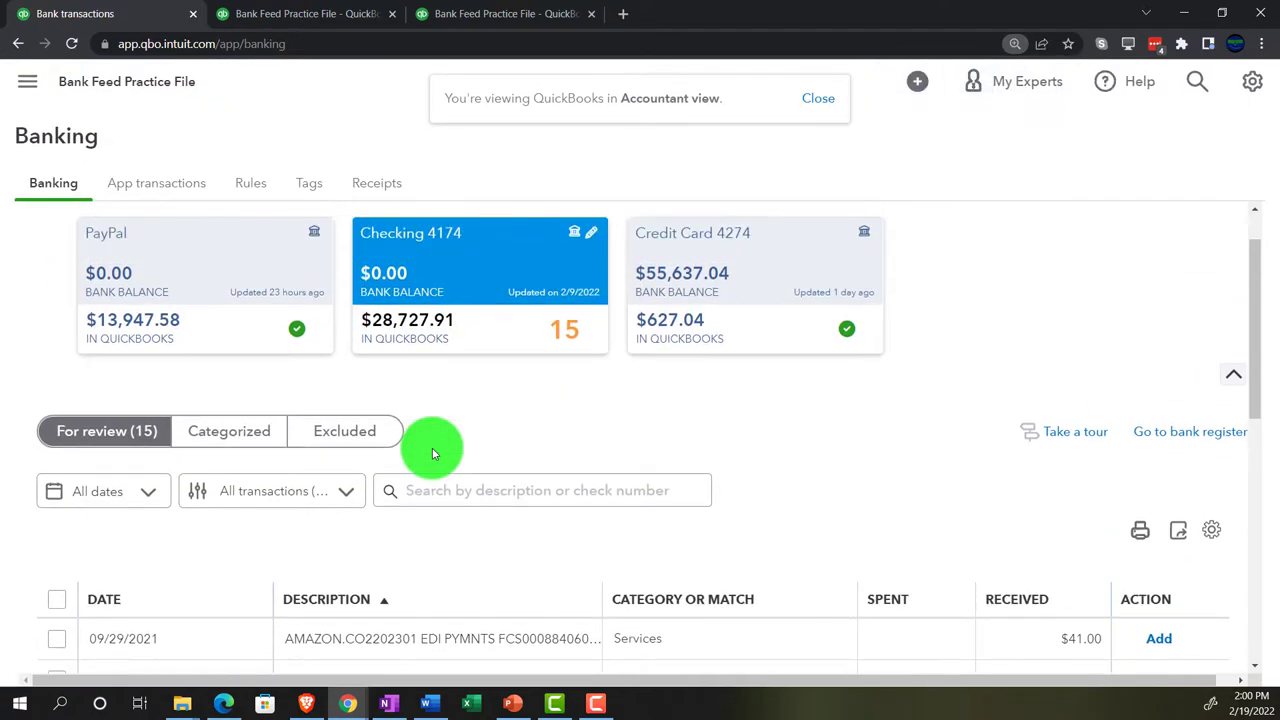
{"action": "scroll", "coordinate": [432, 448], "scroll_direction": "down", "scroll_amount": 2}
{"action": "scroll", "coordinate": [432, 453], "scroll_direction": "down", "scroll_amount": 2}
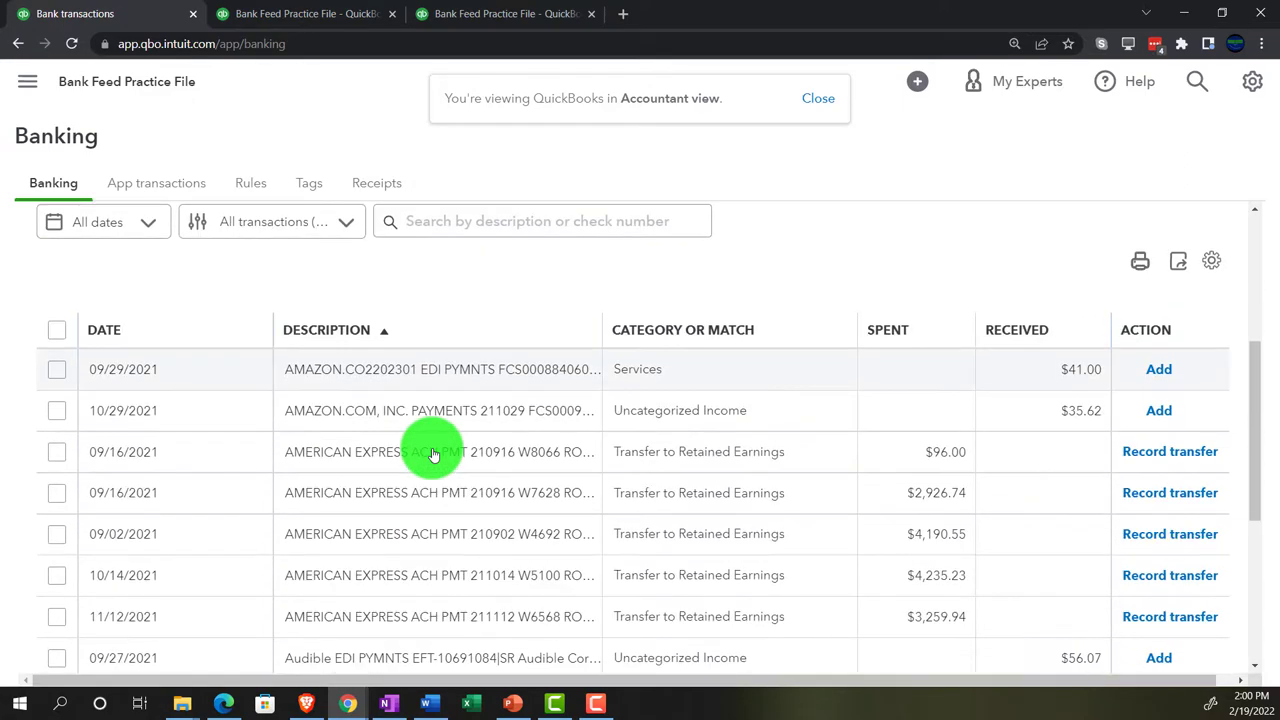
{"action": "key", "text": "ctrl+plus"}
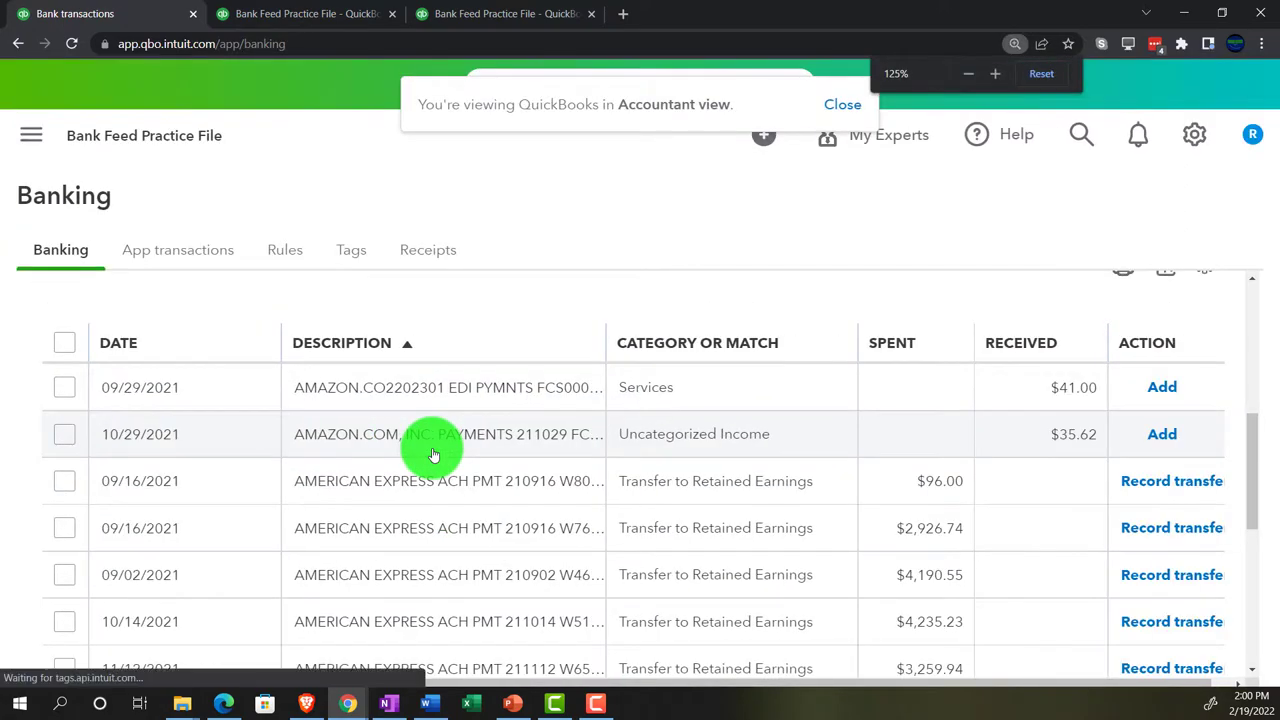
{"action": "scroll", "coordinate": [432, 455], "scroll_direction": "down", "scroll_amount": 1}
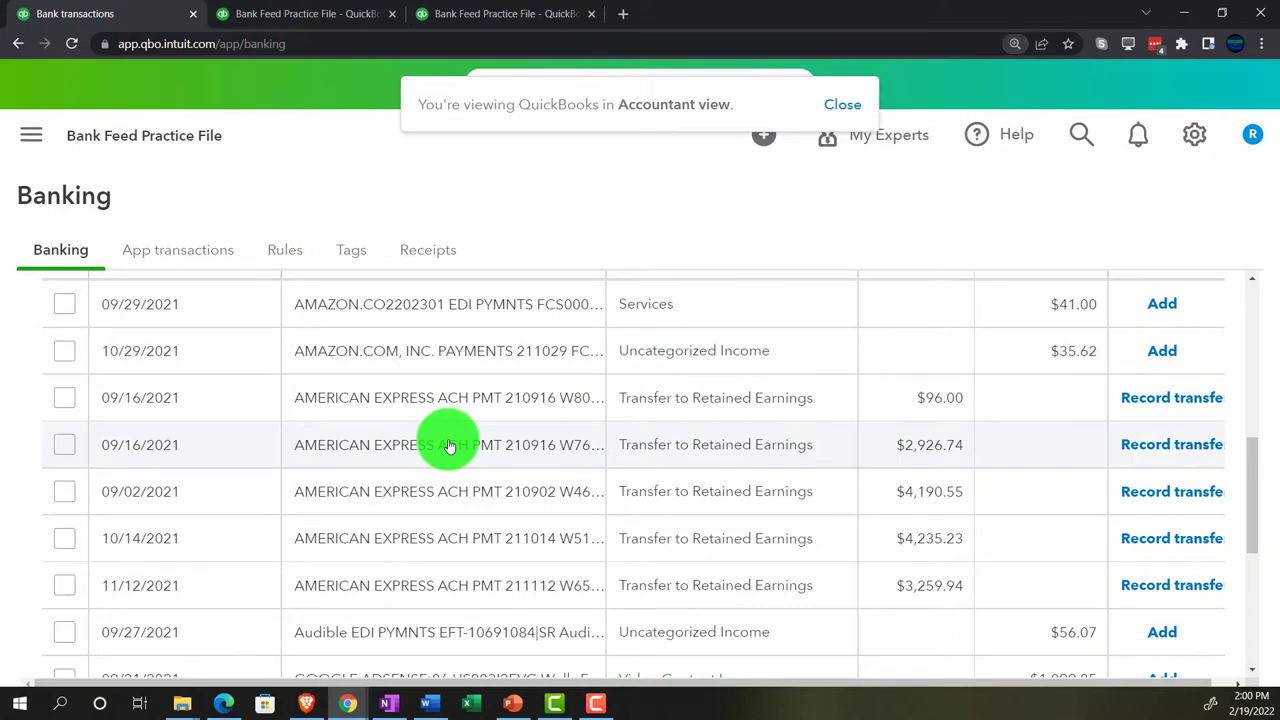
{"action": "left_click", "coordinate": [447, 446]}
{"action": "scroll", "coordinate": [450, 446], "scroll_direction": "down", "scroll_amount": 2}
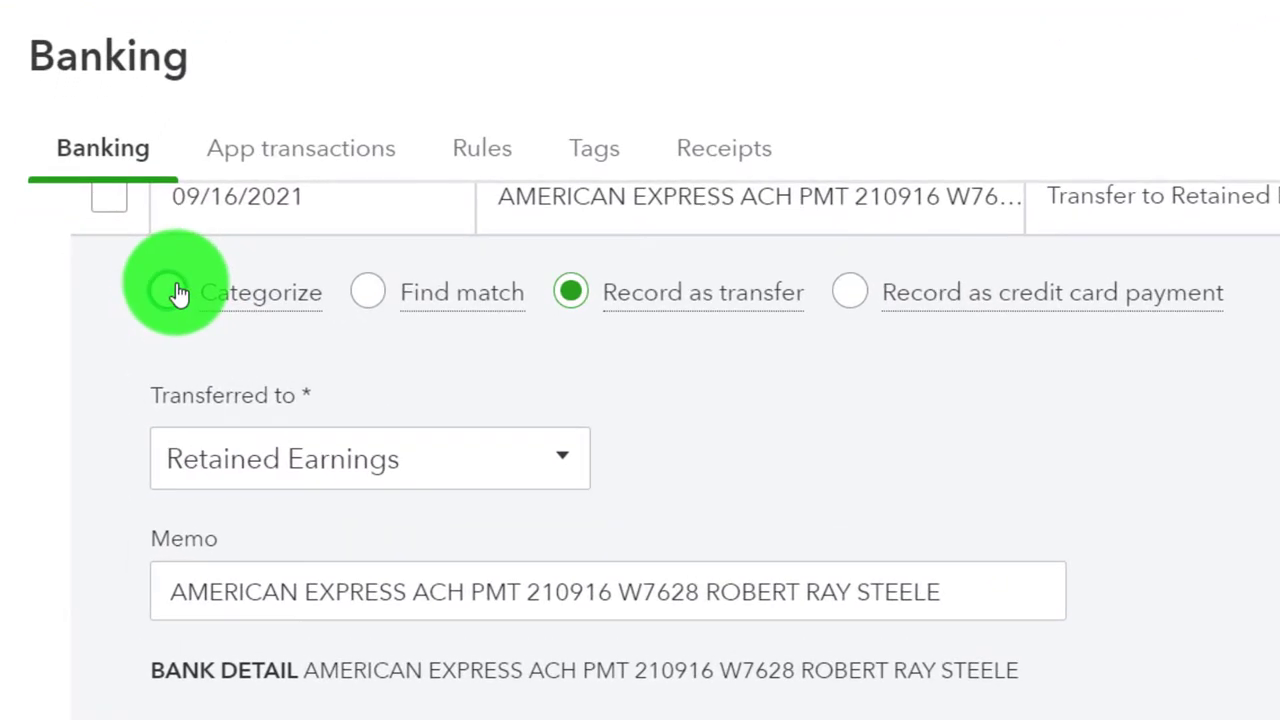
{"action": "left_click", "coordinate": [101, 336]}
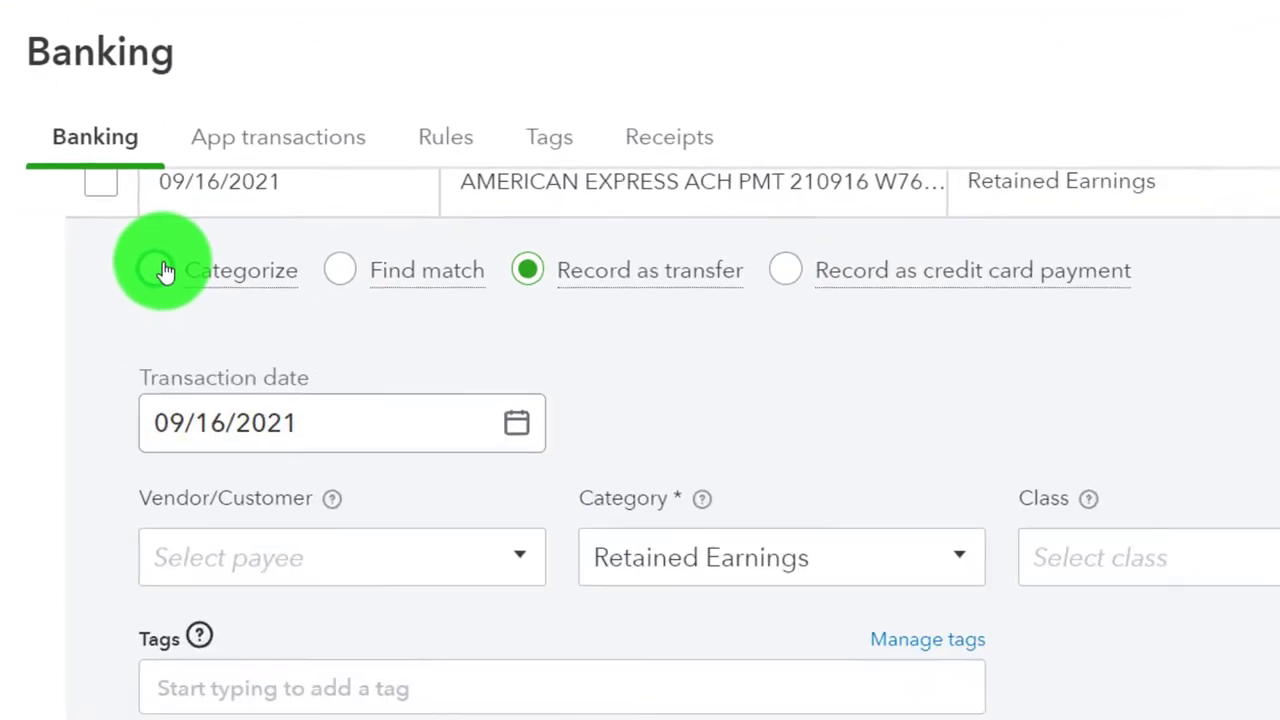
Set the payment's Vendor/Customer to the existing vendor AMERICAN EXPRESS.
{"action": "scroll", "coordinate": [158, 268], "scroll_direction": "down", "scroll_amount": 1}
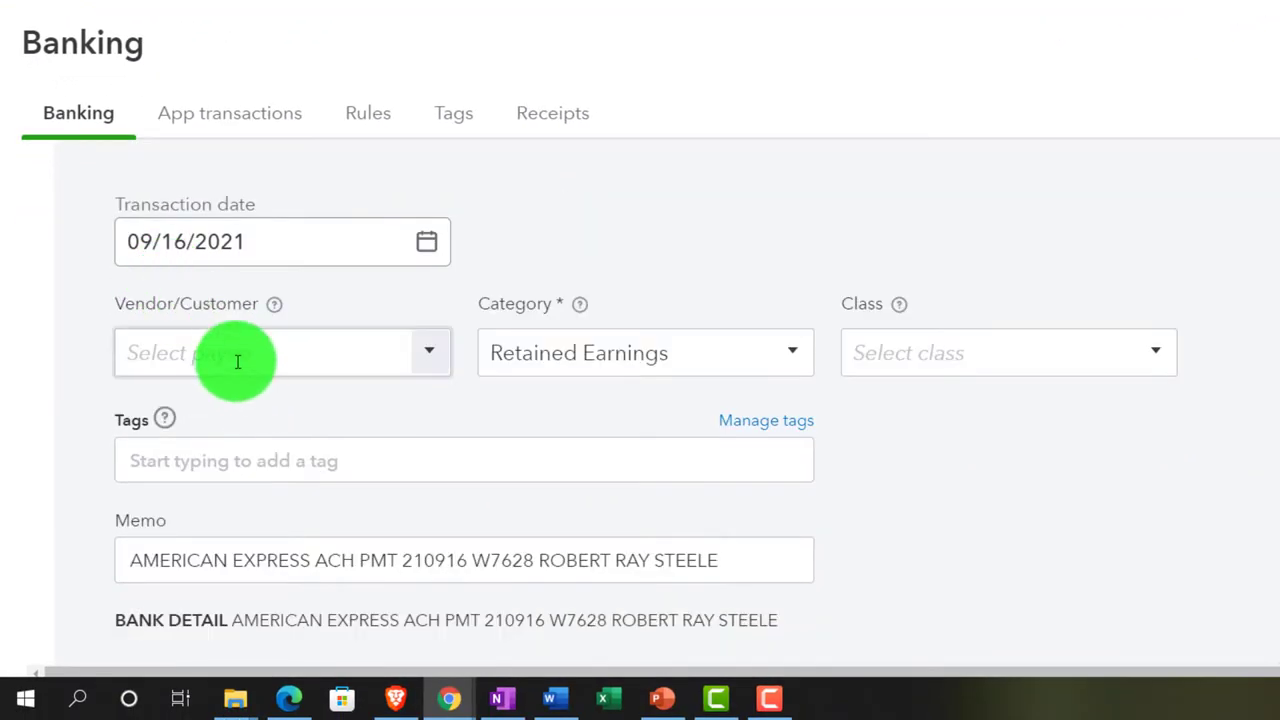
{"action": "left_click", "coordinate": [235, 358]}
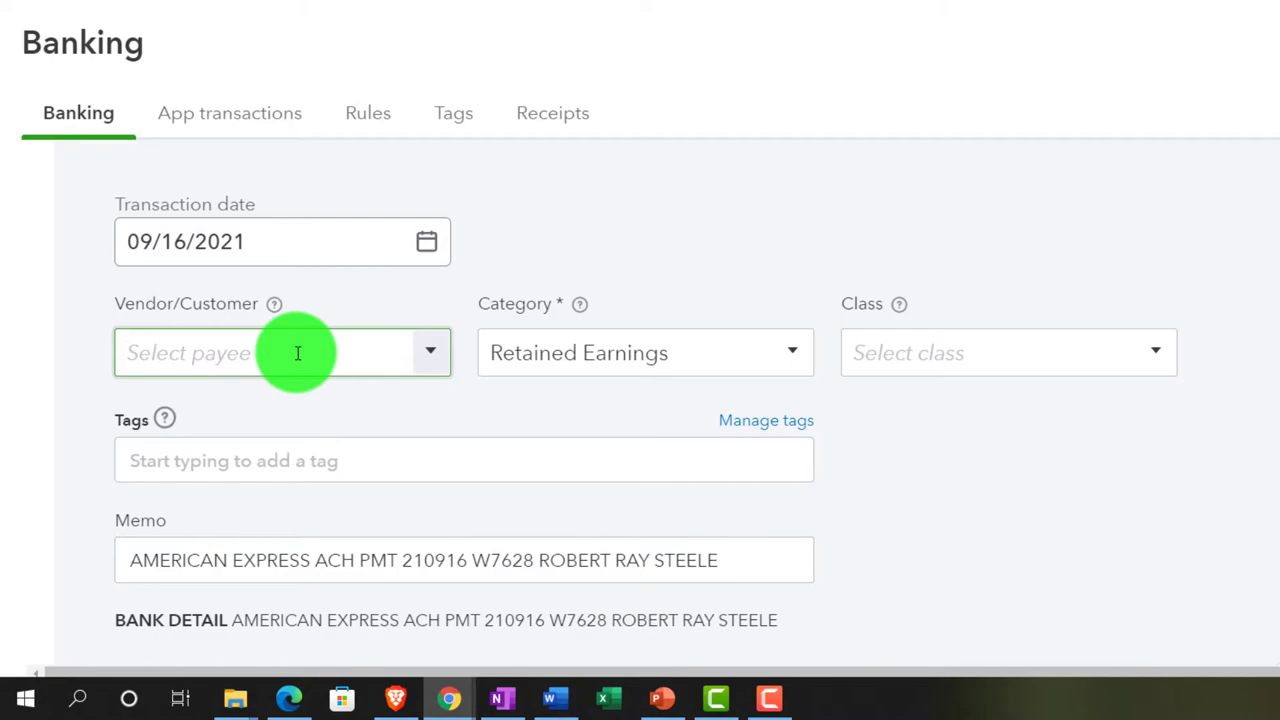
{"action": "type", "text": "a"}
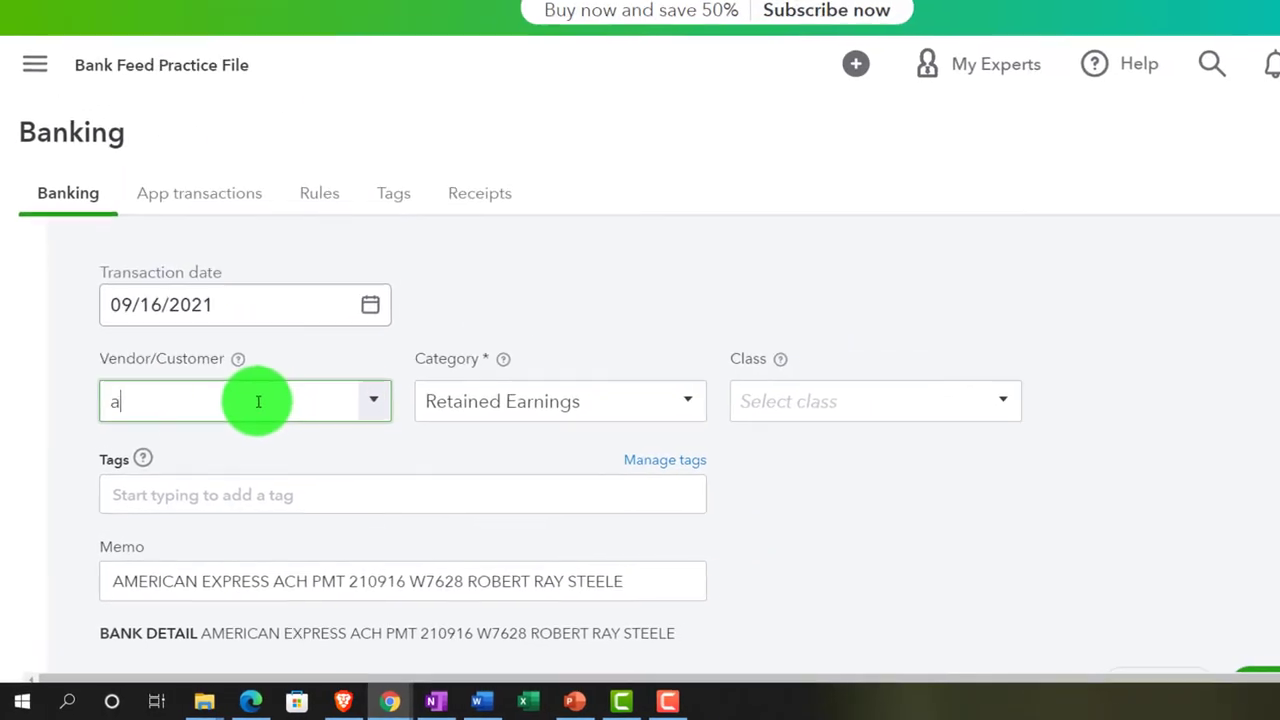
{"action": "type", "text": "m"}
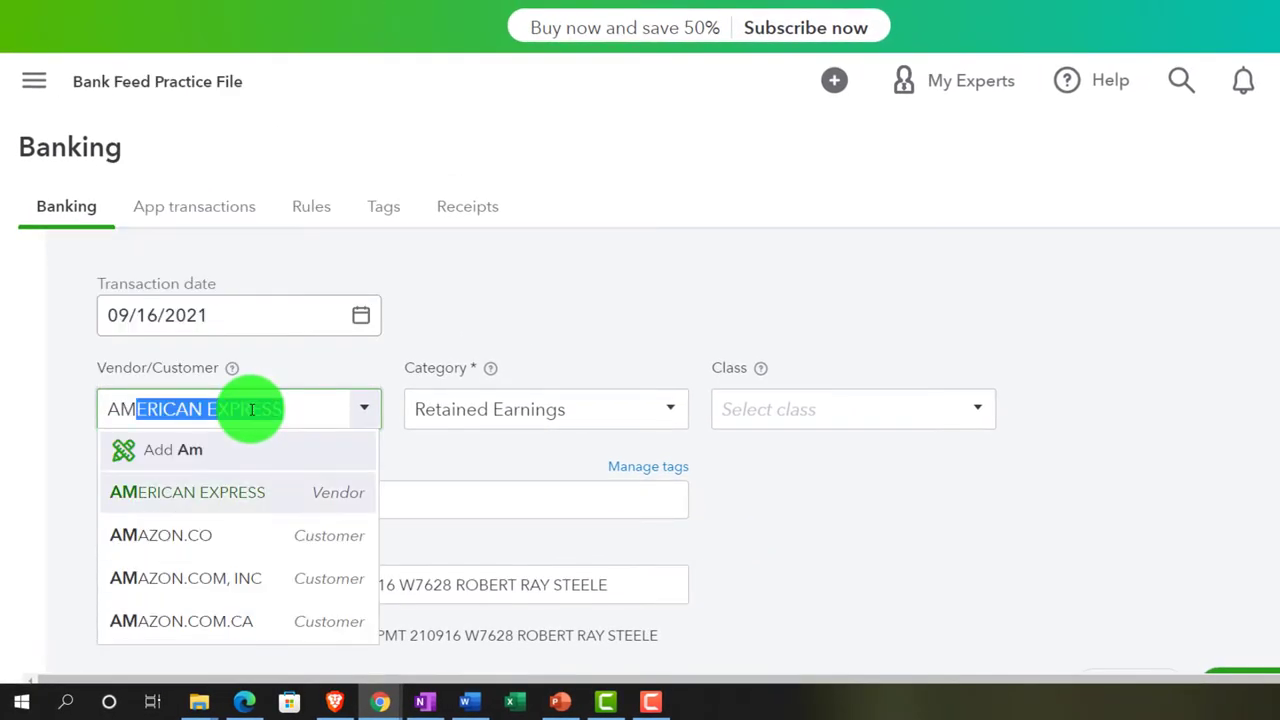
{"action": "key", "text": "Tab"}
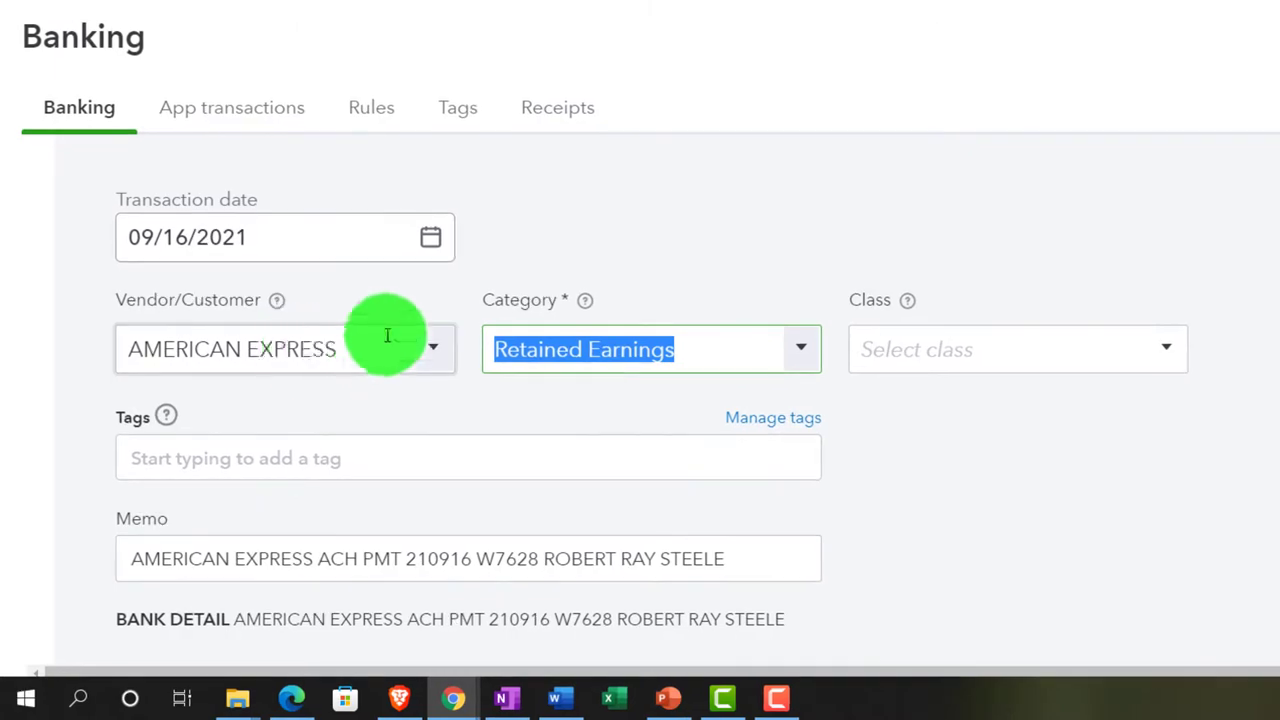
Start a new account from the payment's category, with account type Fixed Assets and detail type Fixed Asset Furniture.
{"action": "left_click", "coordinate": [801, 348]}
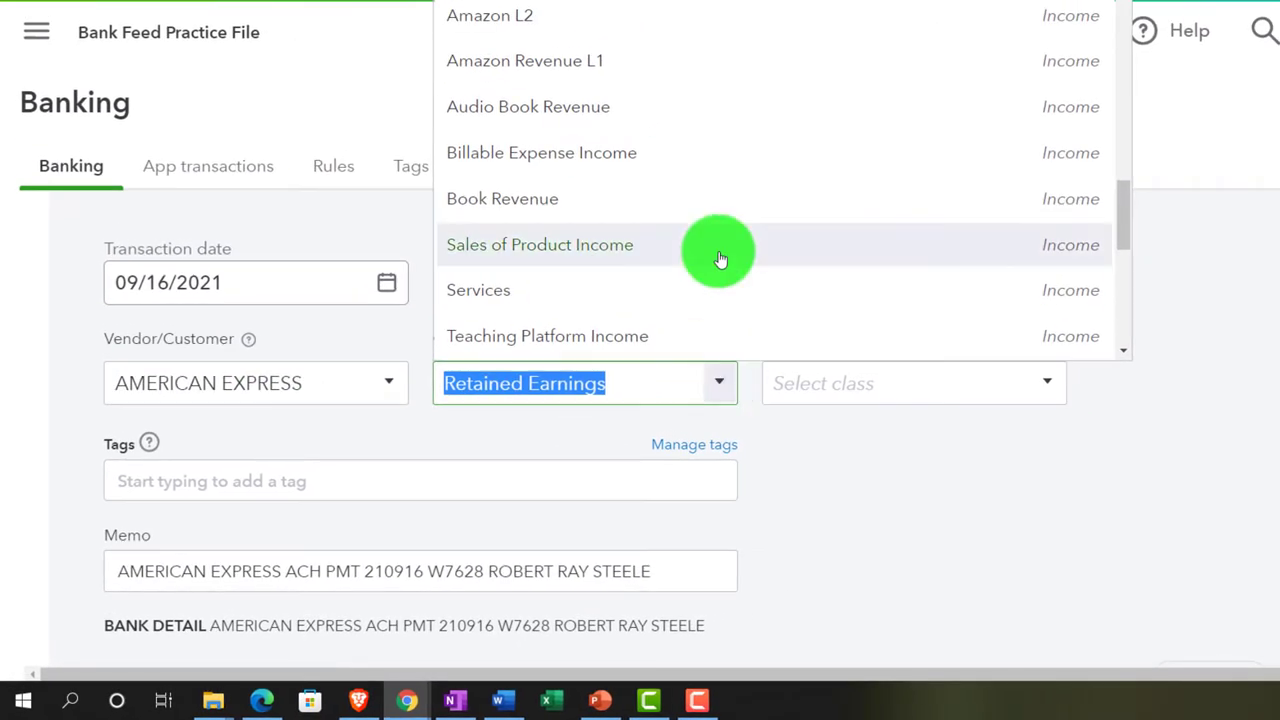
{"action": "scroll", "coordinate": [720, 258], "scroll_direction": "up", "scroll_amount": 10}
{"action": "scroll", "coordinate": [720, 318], "scroll_direction": "up", "scroll_amount": 3}
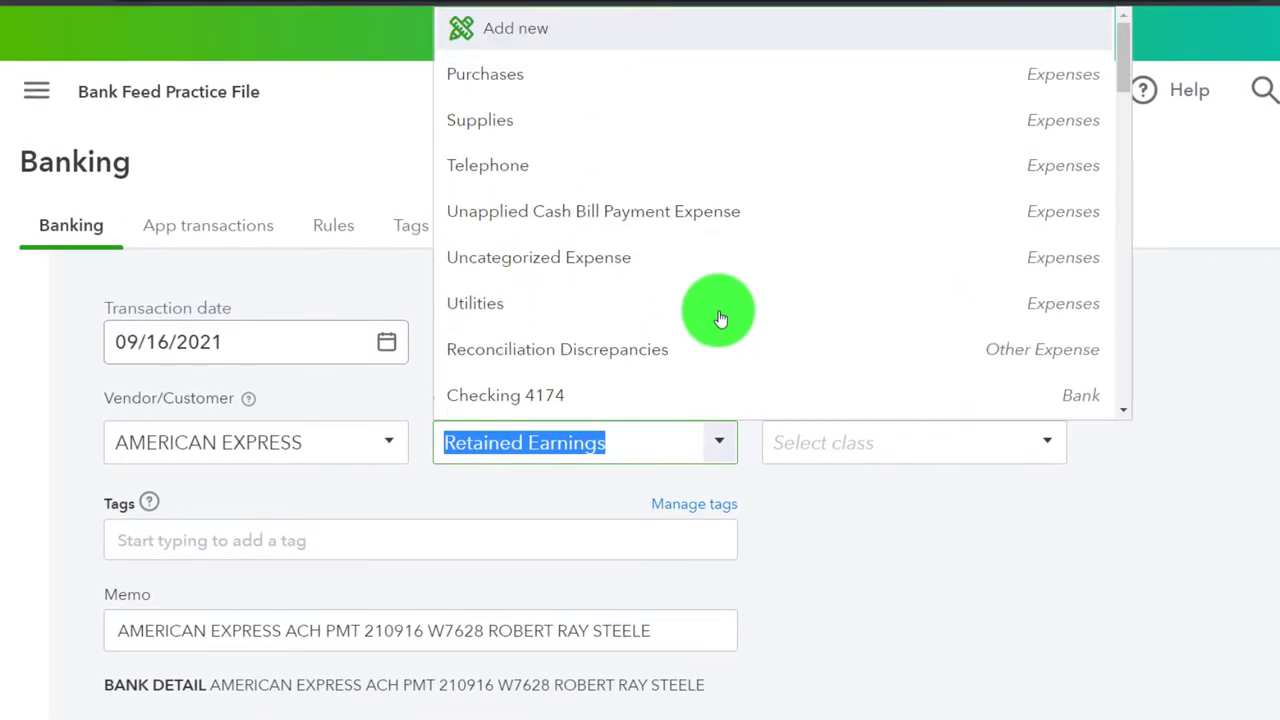
{"action": "left_click", "coordinate": [540, 40]}
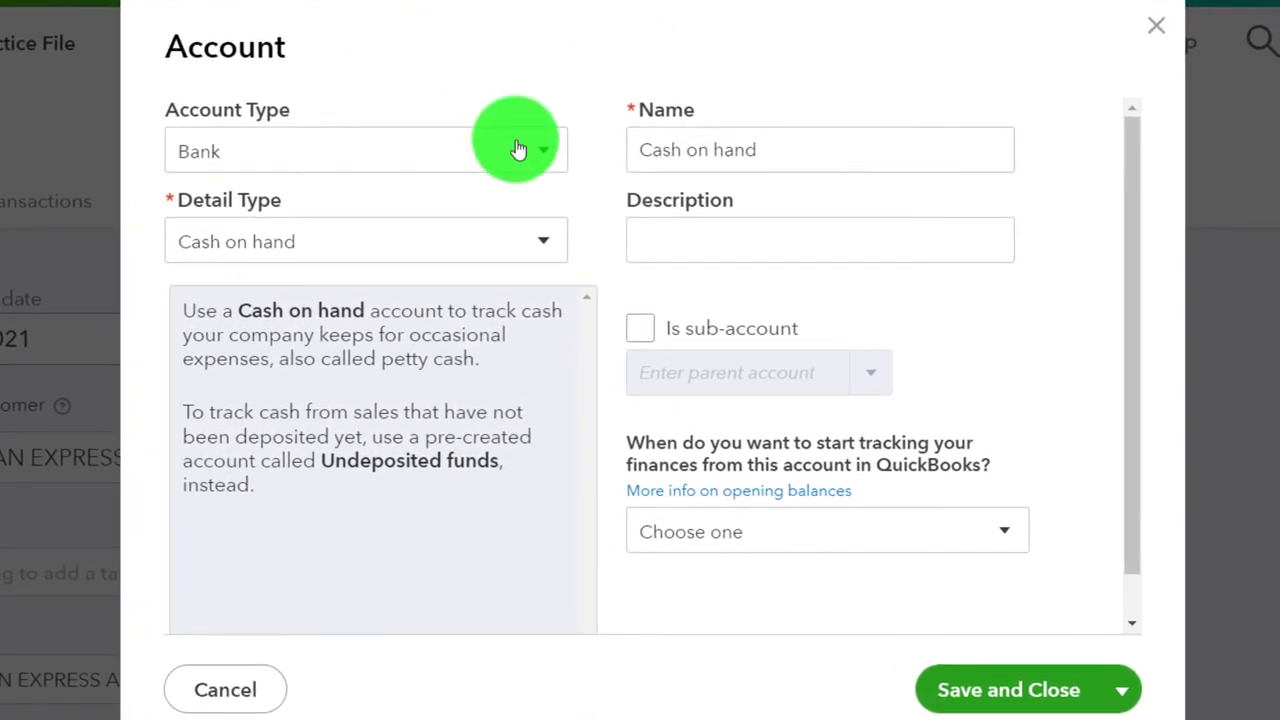
{"action": "left_click", "coordinate": [527, 155]}
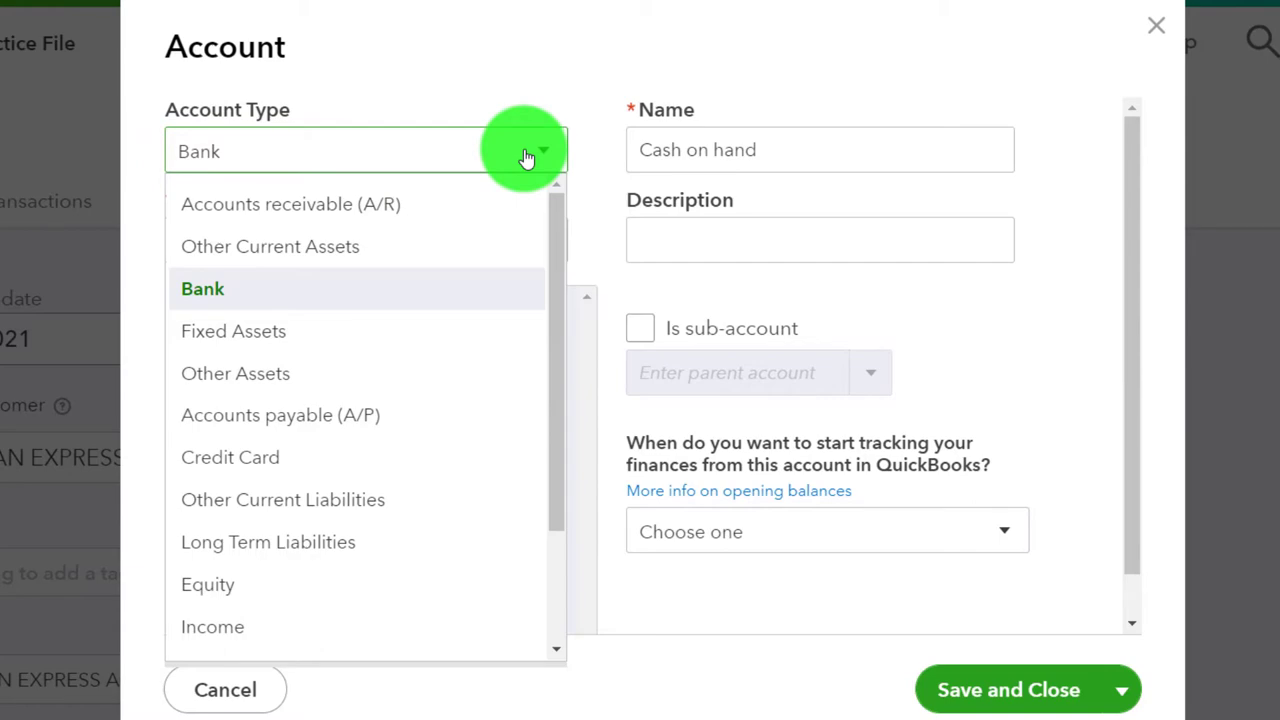
{"action": "left_click", "coordinate": [465, 326]}
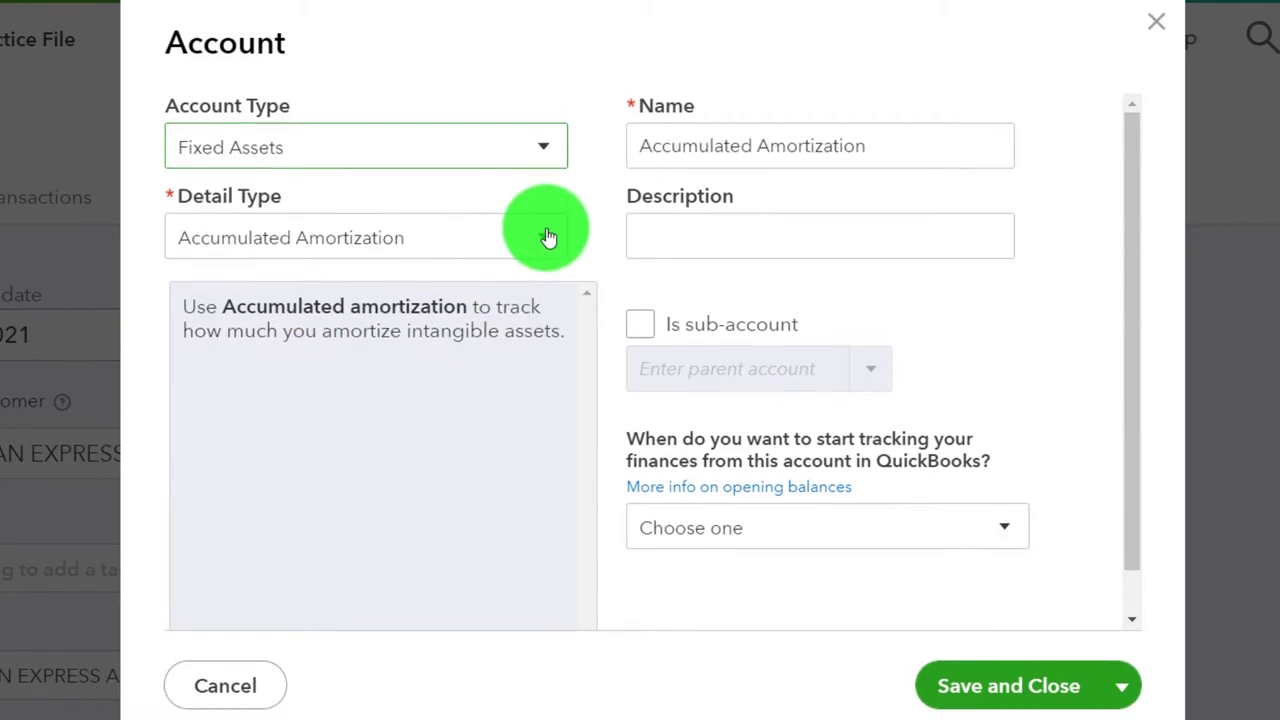
{"action": "left_click", "coordinate": [549, 240]}
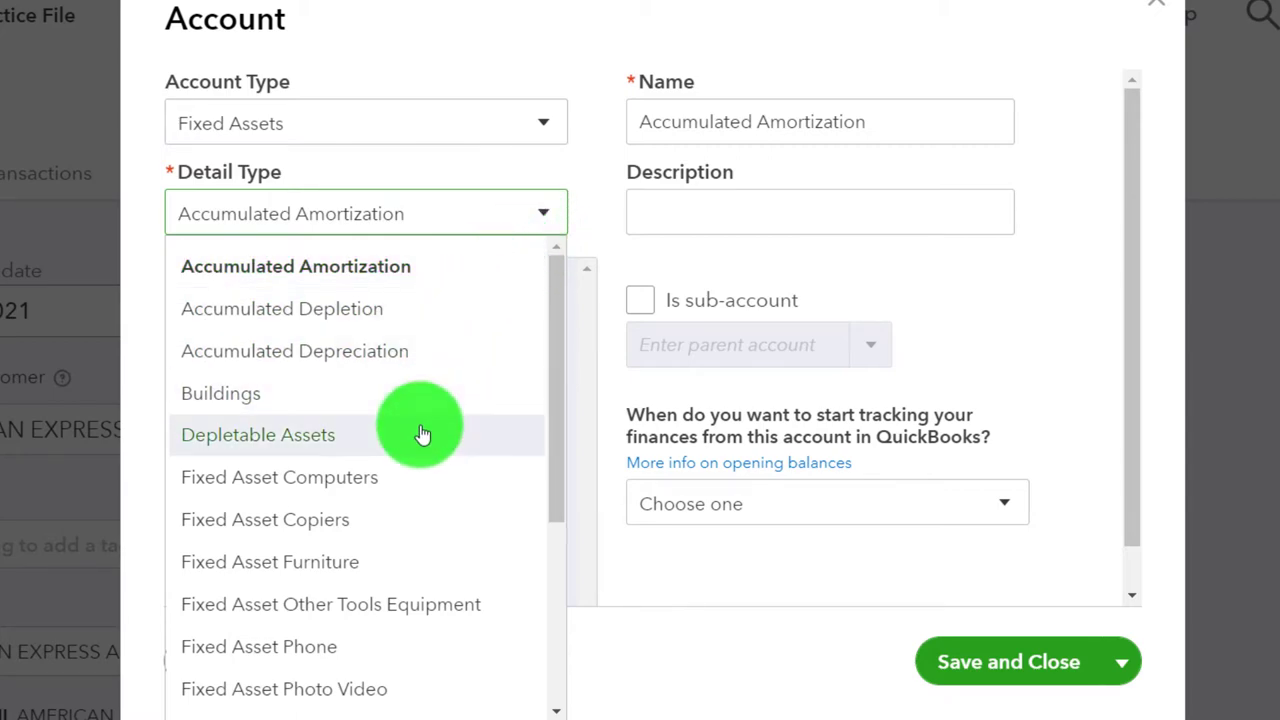
{"action": "left_click", "coordinate": [410, 550]}
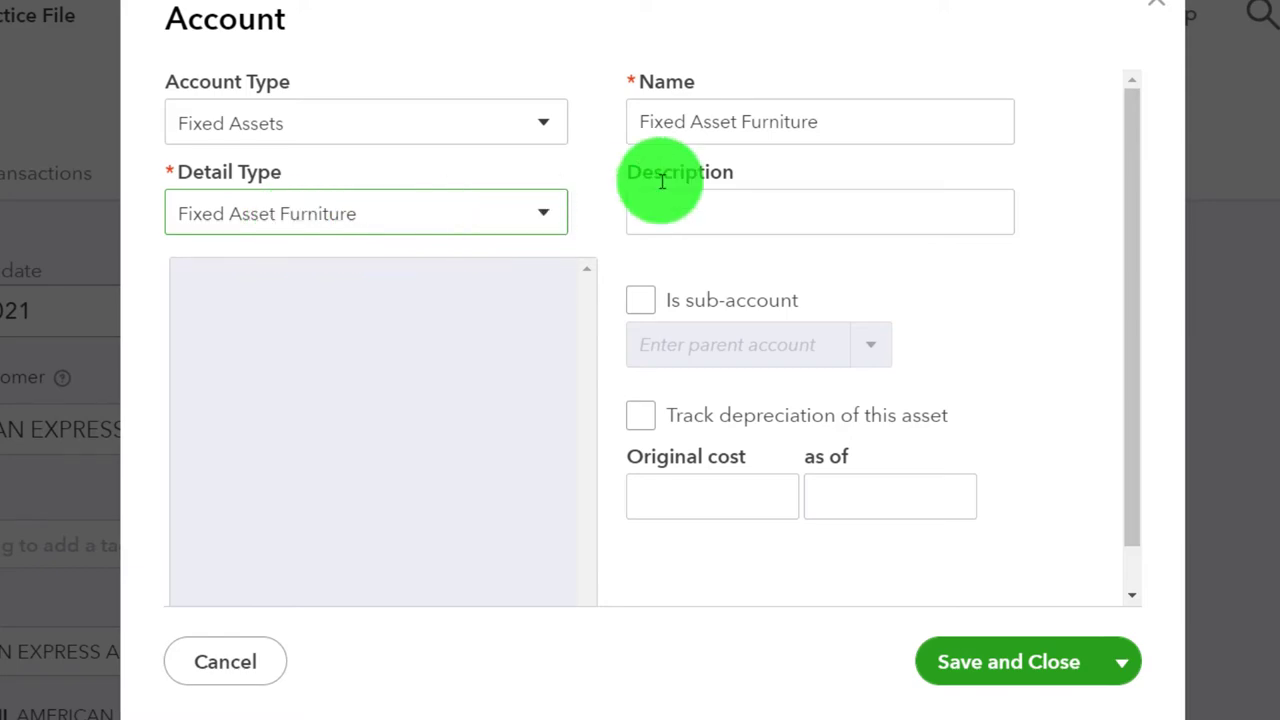
Name the new fixed asset account "Equipment ." and save it as the payment's category.
{"action": "left_click", "coordinate": [829, 128]}
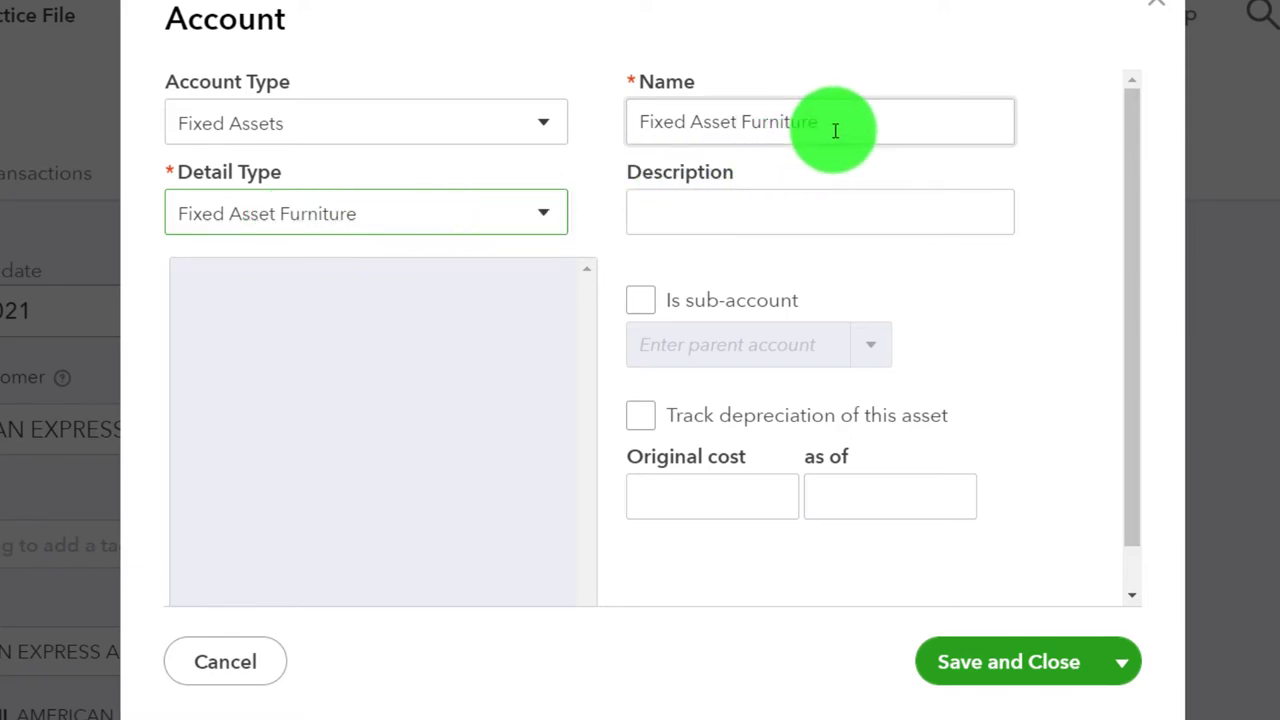
{"action": "left_click_drag", "start_coordinate": [835, 131], "coordinate": [601, 83]}
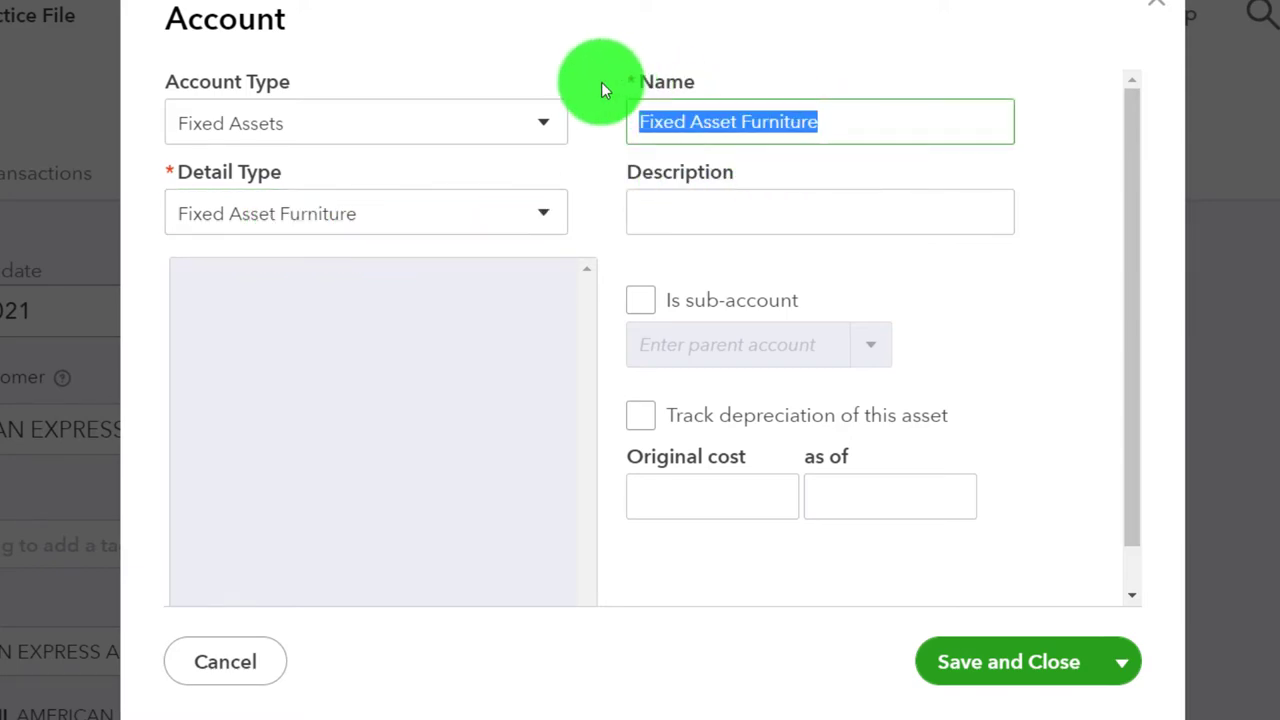
{"action": "type", "text": "Equi"}
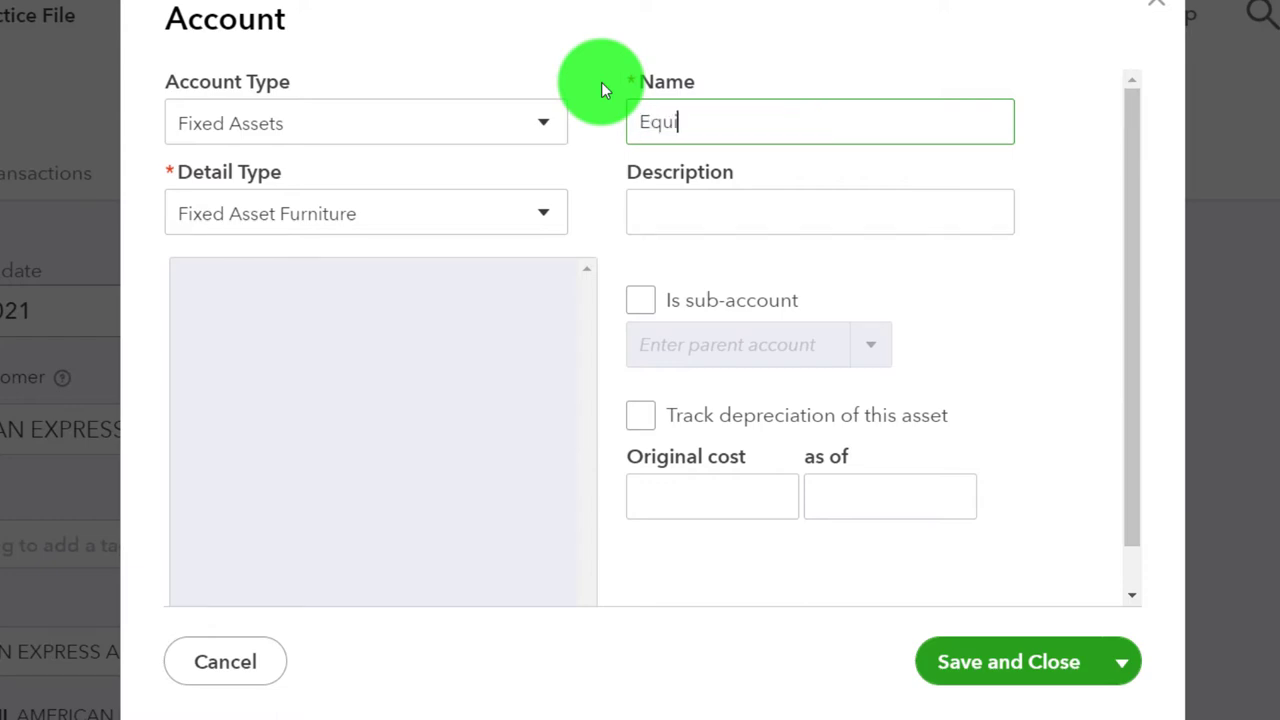
{"action": "type", "text": "pment"}
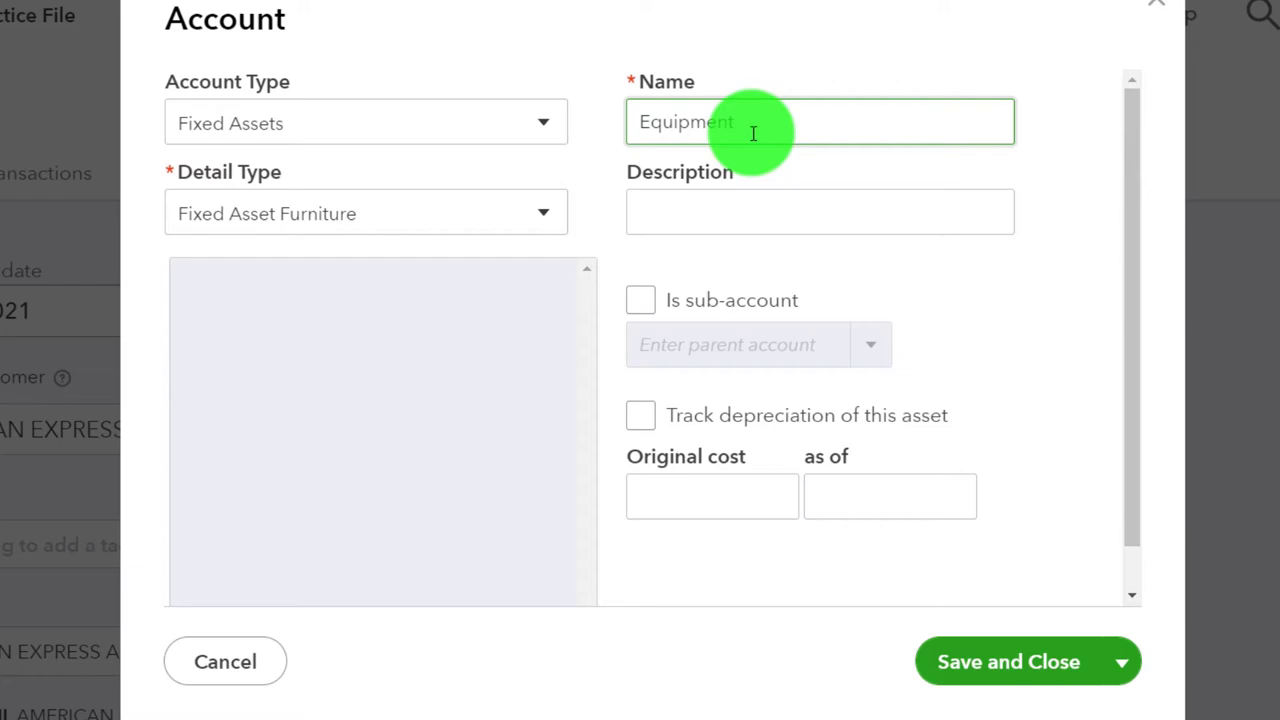
{"action": "left_click", "coordinate": [998, 662]}
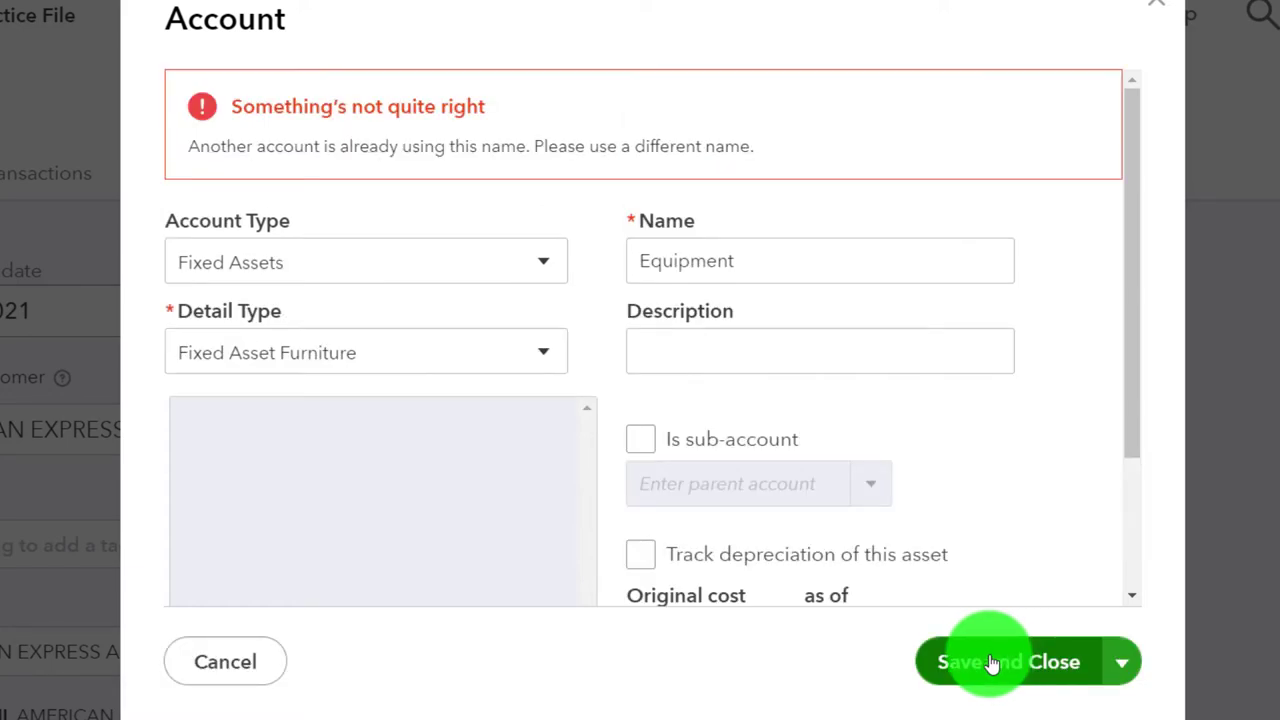
Create a rule from the American Express payment and name it "AMERICAN EXPRESS Over $1,500".
{"action": "scroll", "coordinate": [809, 590], "scroll_direction": "down", "scroll_amount": 1}
{"action": "scroll", "coordinate": [809, 586], "scroll_direction": "down", "scroll_amount": 1}
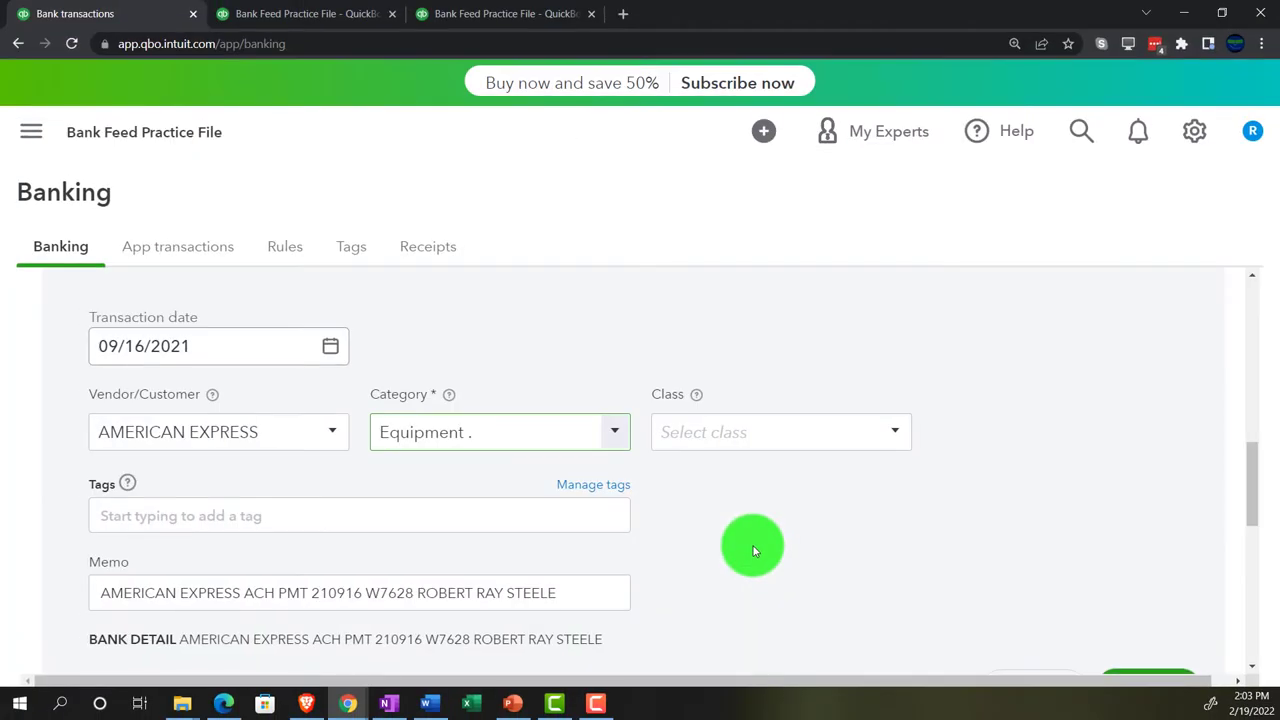
{"action": "scroll", "coordinate": [755, 550], "scroll_direction": "down", "scroll_amount": 1}
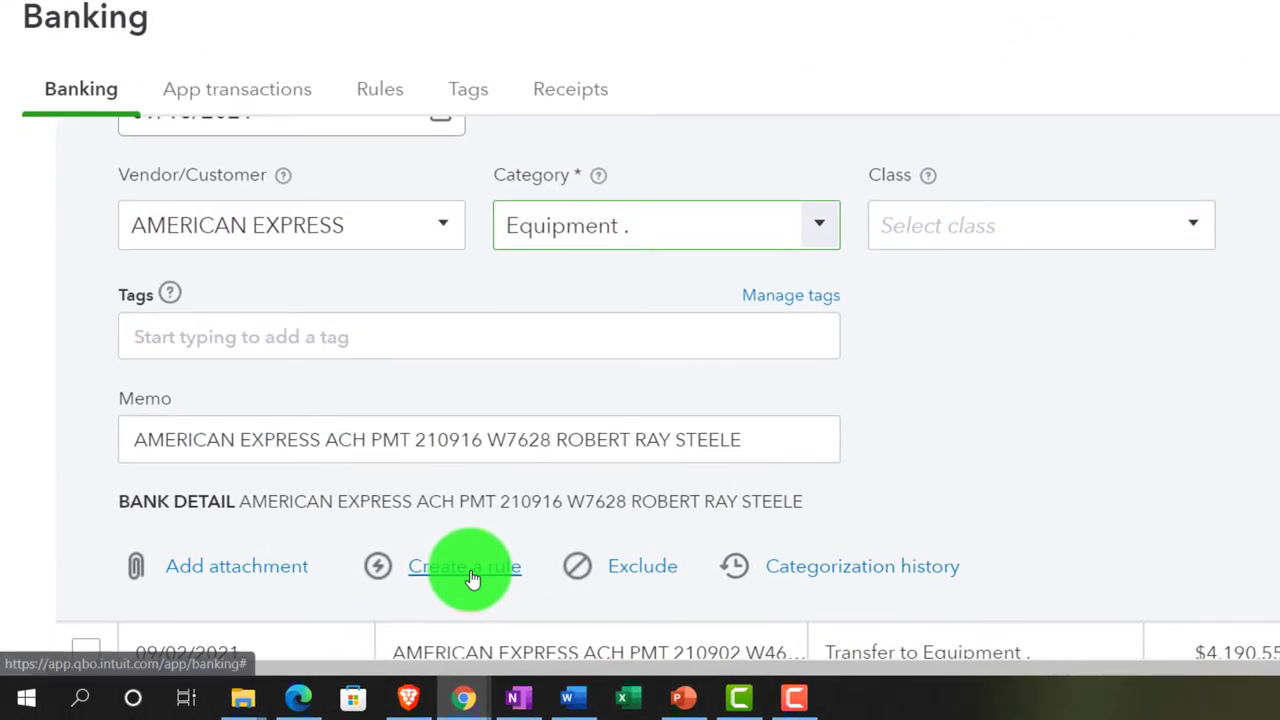
{"action": "left_click", "coordinate": [472, 578]}
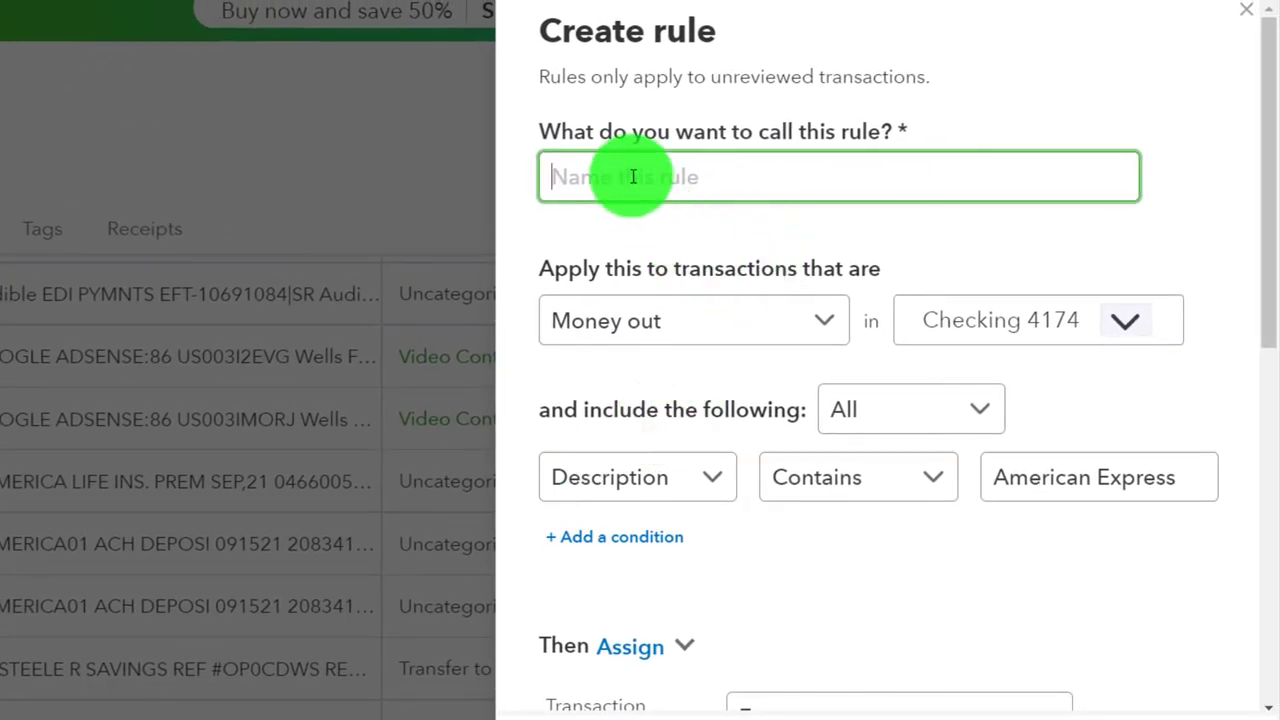
{"action": "type", "text": "AMERICAN EXPRESS"}
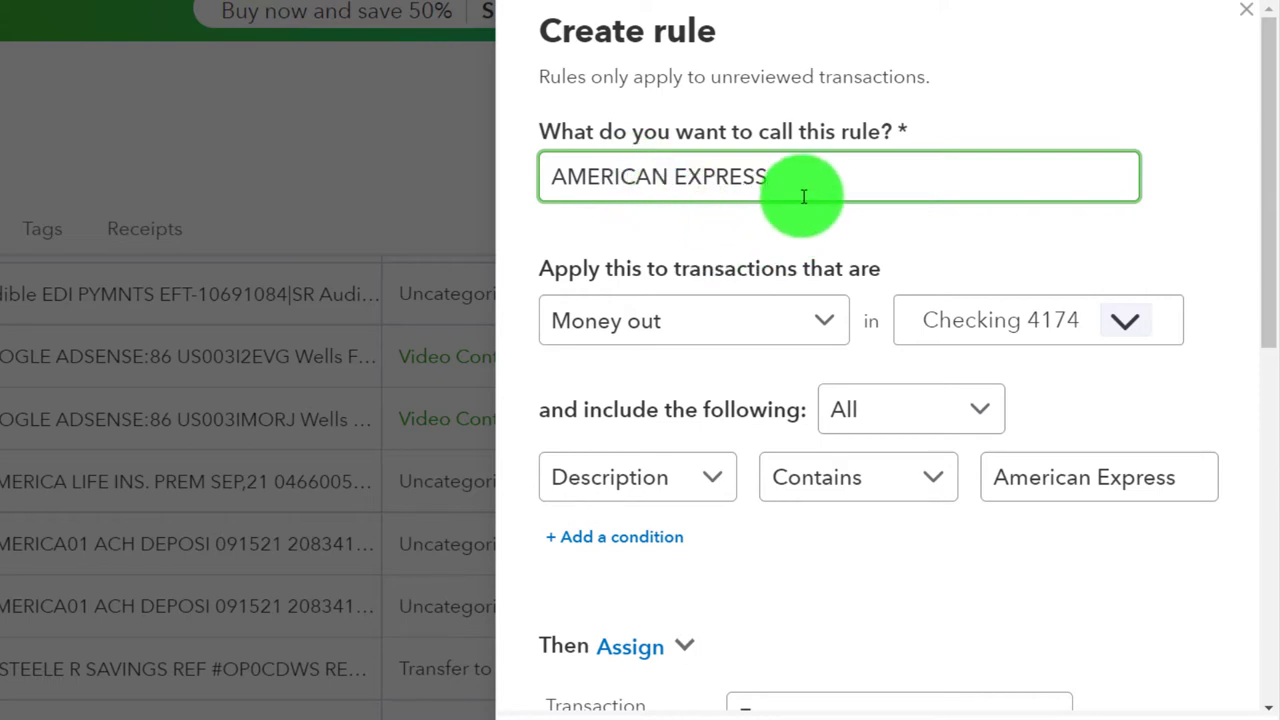
{"action": "type", "text": " Over $1,500"}
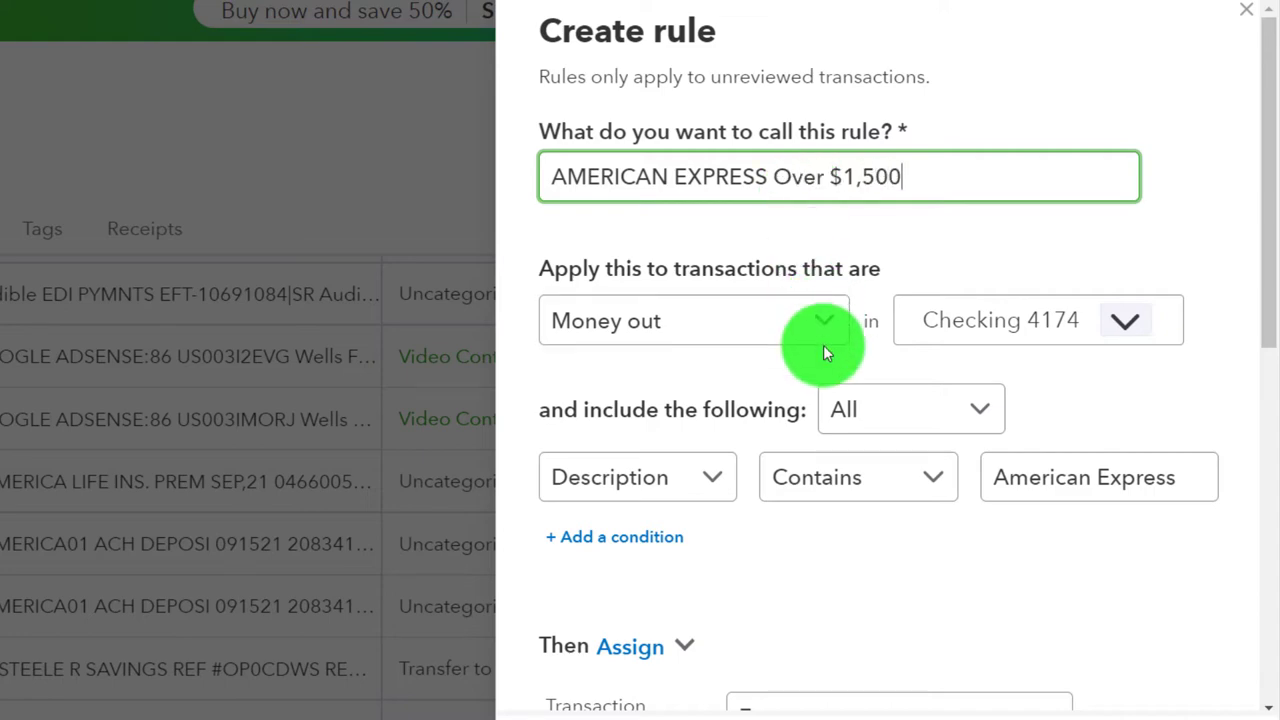
Keep the rule matching all conditions and add a second condition that Amount is greater than 1500.
{"action": "scroll", "coordinate": [823, 345], "scroll_direction": "down", "scroll_amount": 2}
{"action": "left_click", "coordinate": [975, 307]}
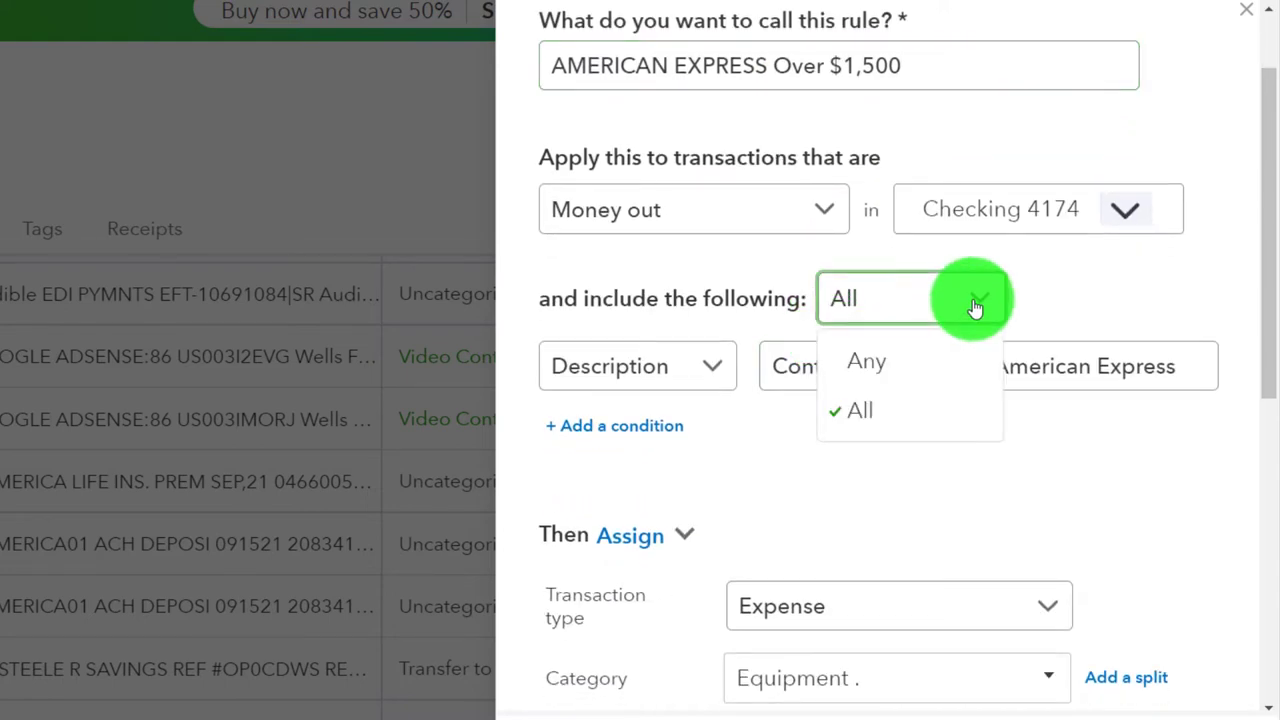
{"action": "left_click", "coordinate": [971, 306]}
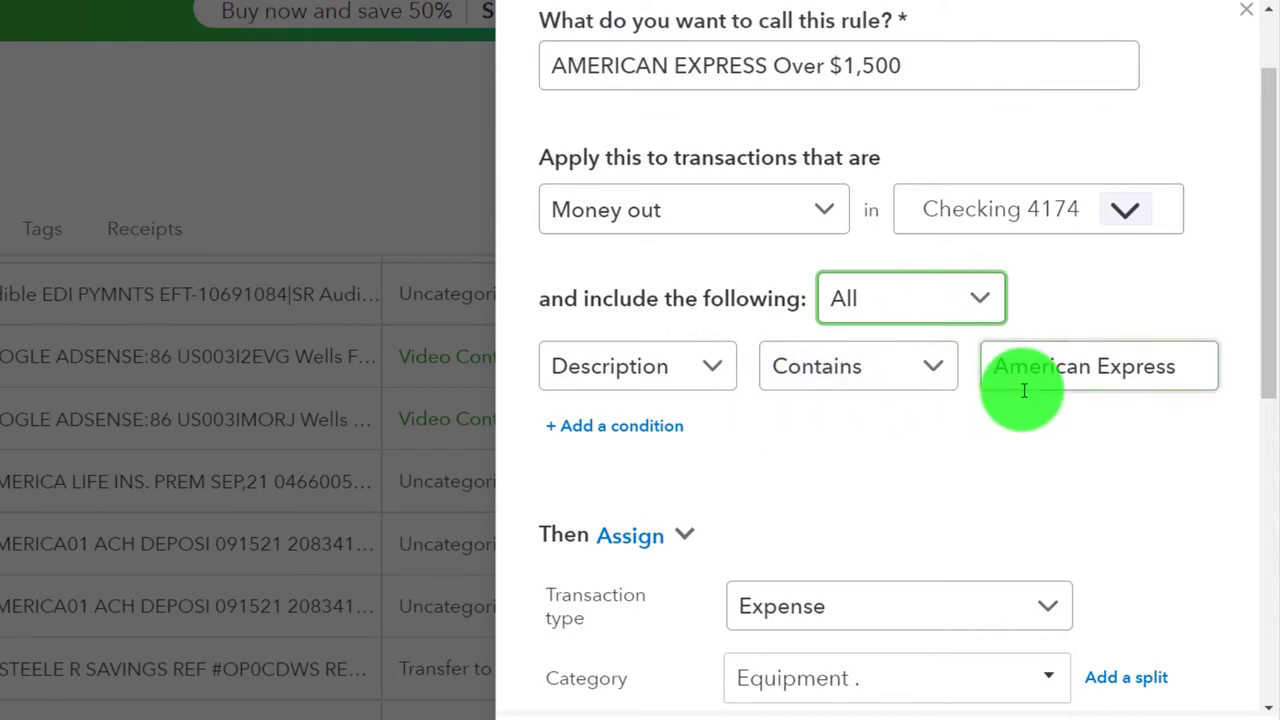
{"action": "left_click", "coordinate": [643, 430]}
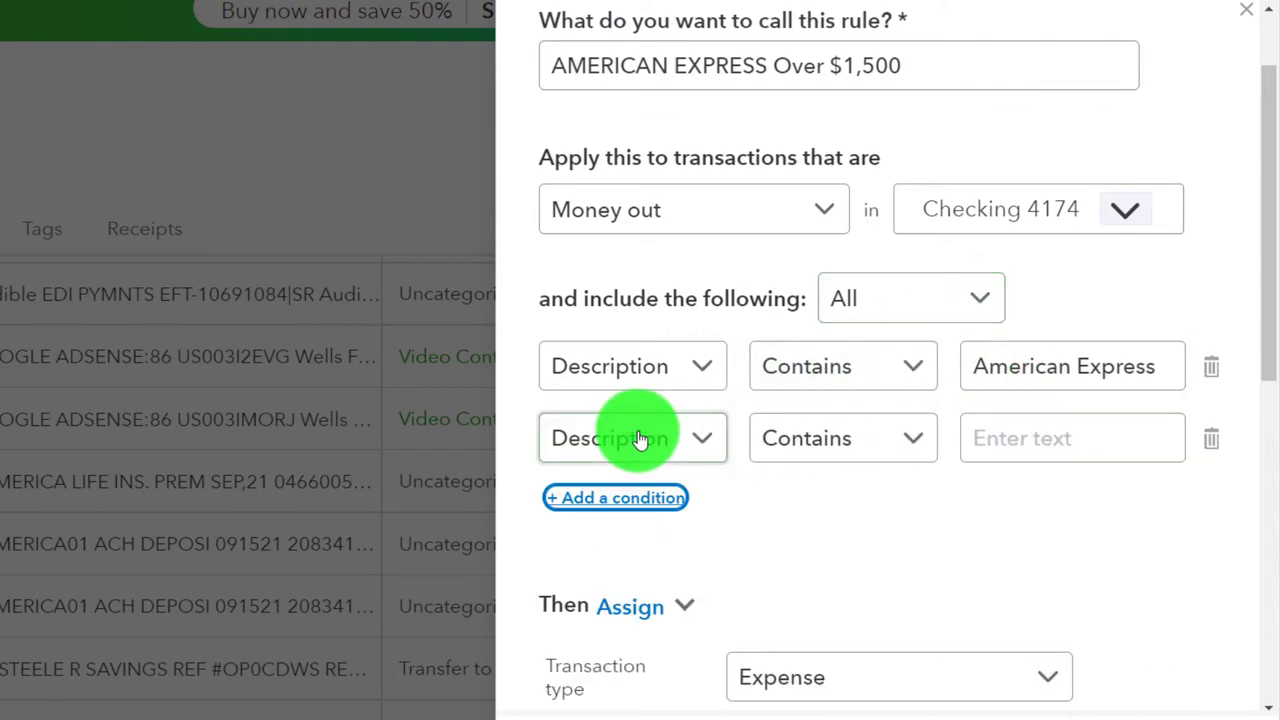
{"action": "left_click", "coordinate": [686, 437]}
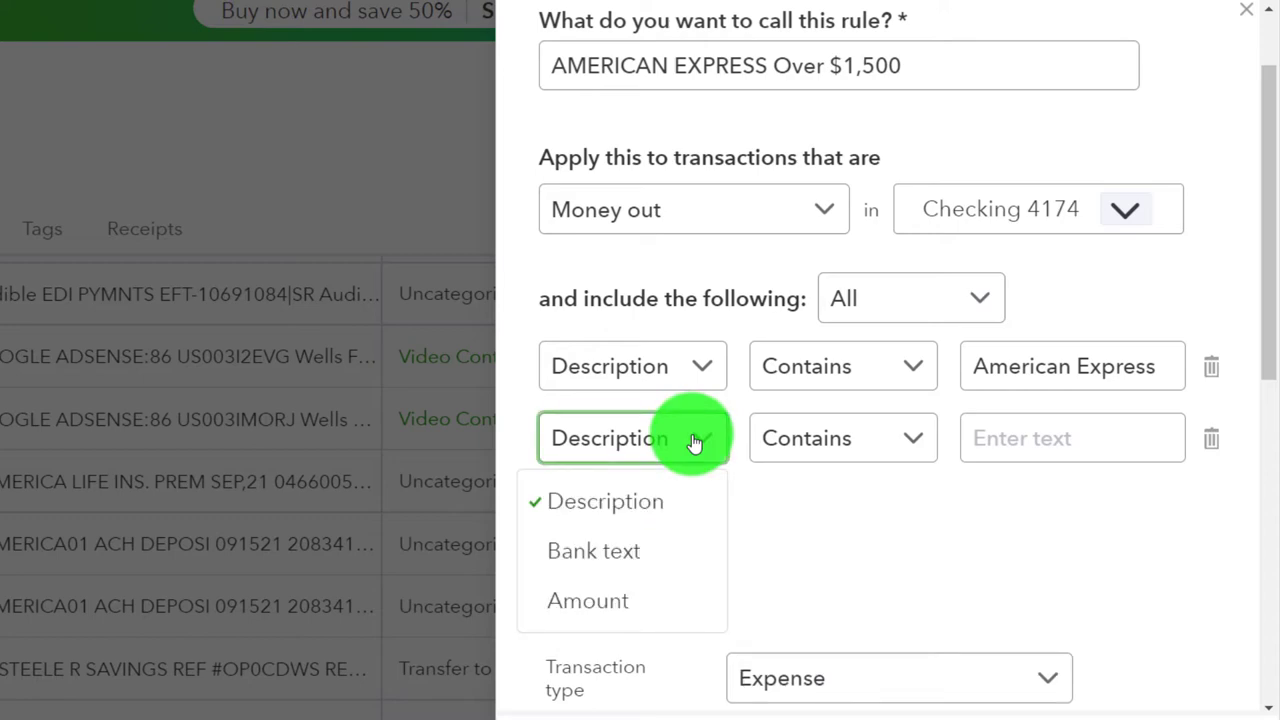
{"action": "left_click", "coordinate": [666, 600]}
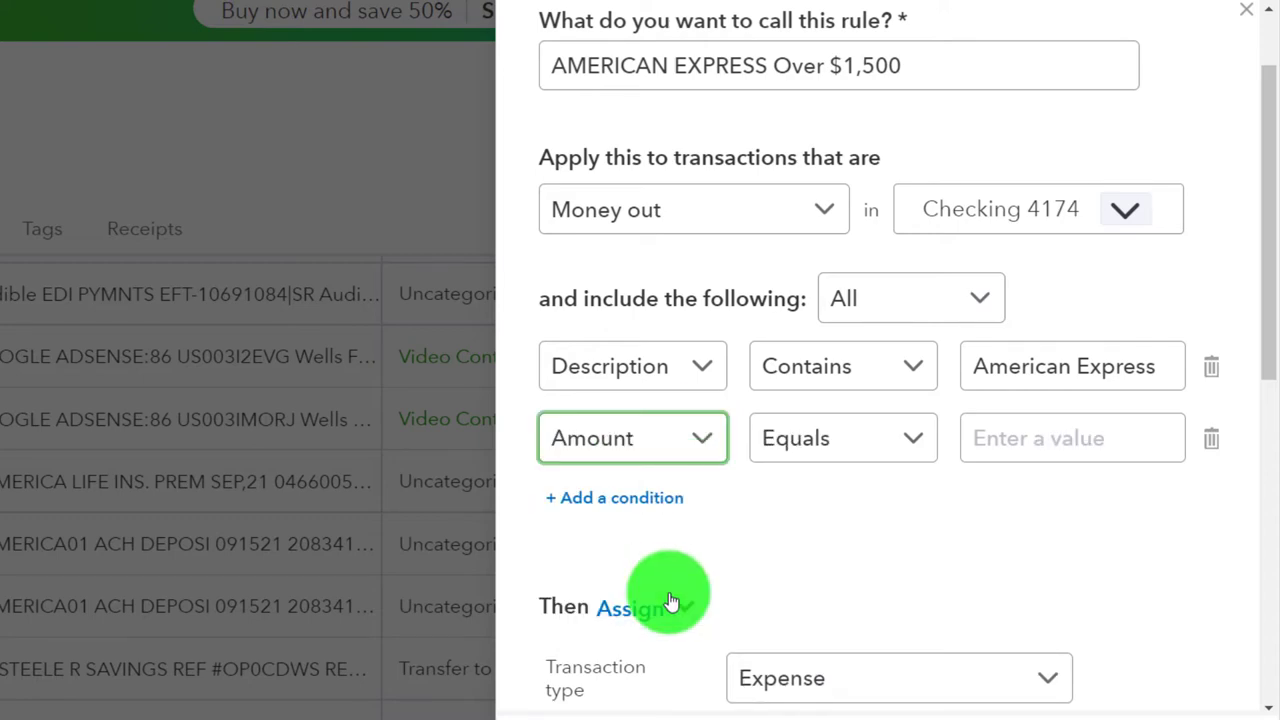
{"action": "left_click", "coordinate": [910, 445]}
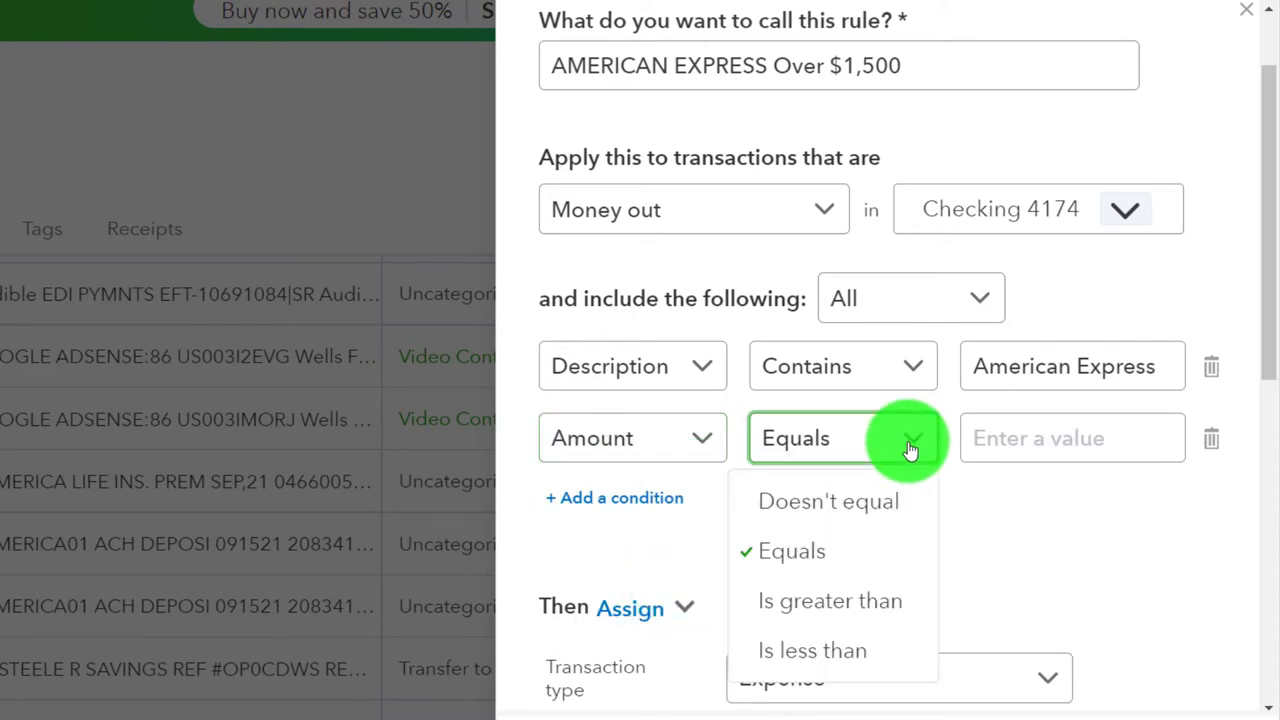
{"action": "left_click", "coordinate": [866, 600]}
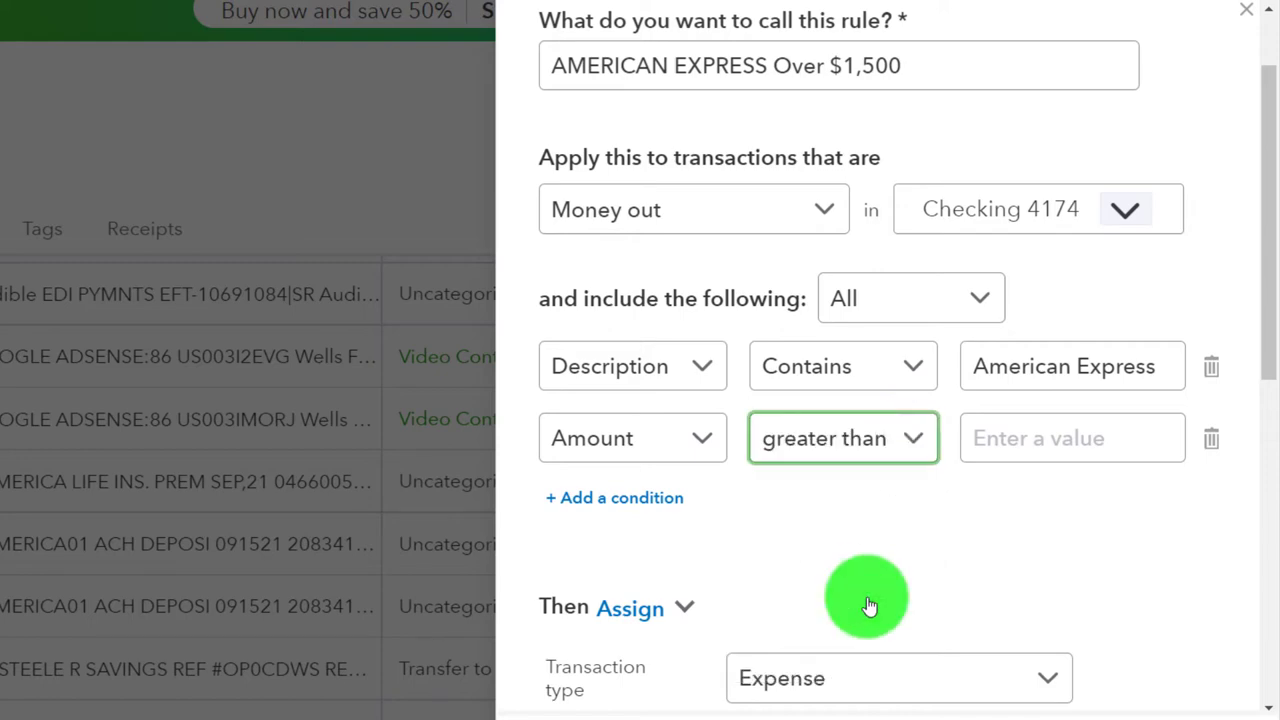
{"action": "left_click", "coordinate": [1011, 443]}
{"action": "type", "text": "1500"}
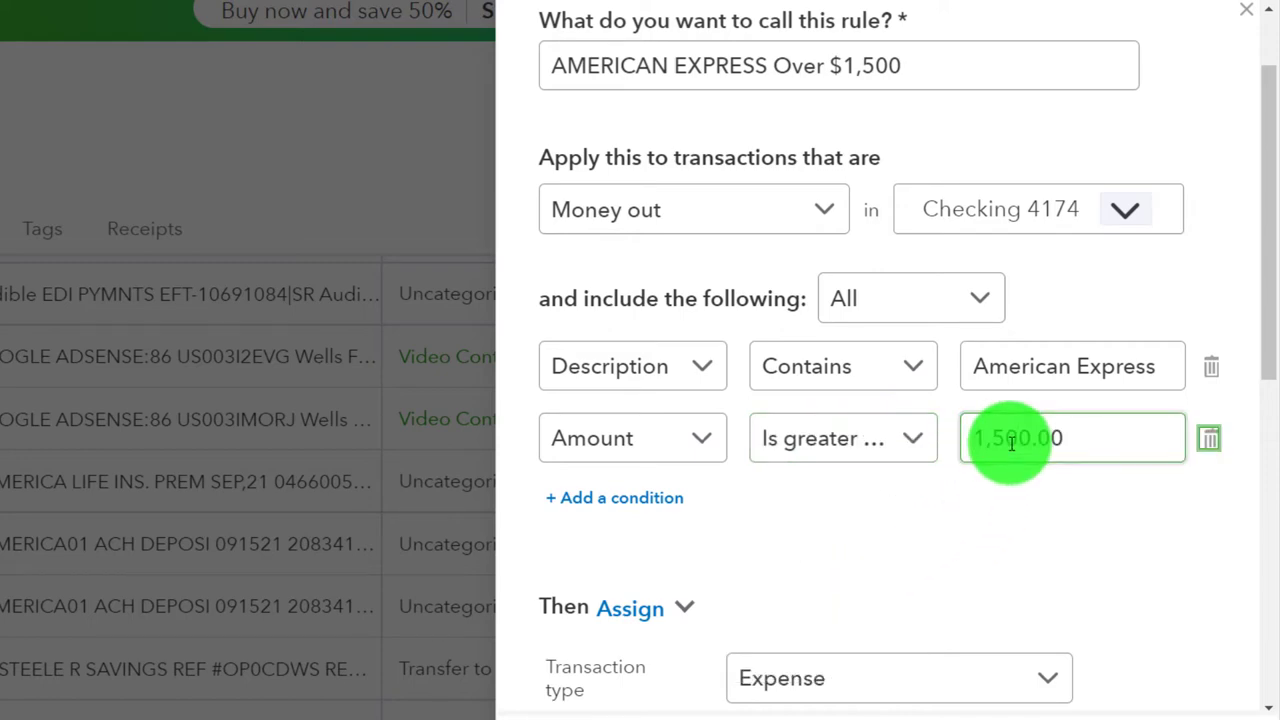
{"action": "left_click", "coordinate": [958, 525]}
Change the rule's category to the Fixed Assets account Equipment, without the trailing period, and try to save the rule.
{"action": "scroll", "coordinate": [945, 539], "scroll_direction": "down", "scroll_amount": 3}
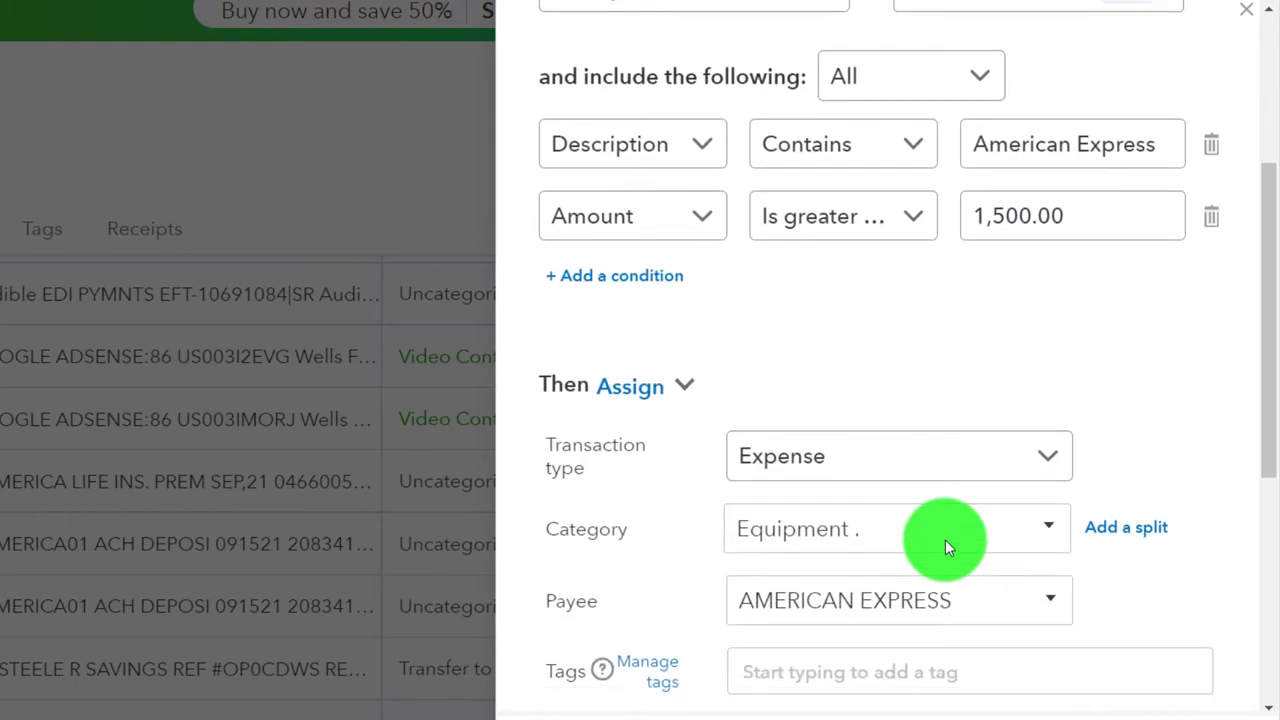
{"action": "left_click", "coordinate": [1062, 535]}
{"action": "scroll", "coordinate": [754, 380], "scroll_direction": "up", "scroll_amount": 2}
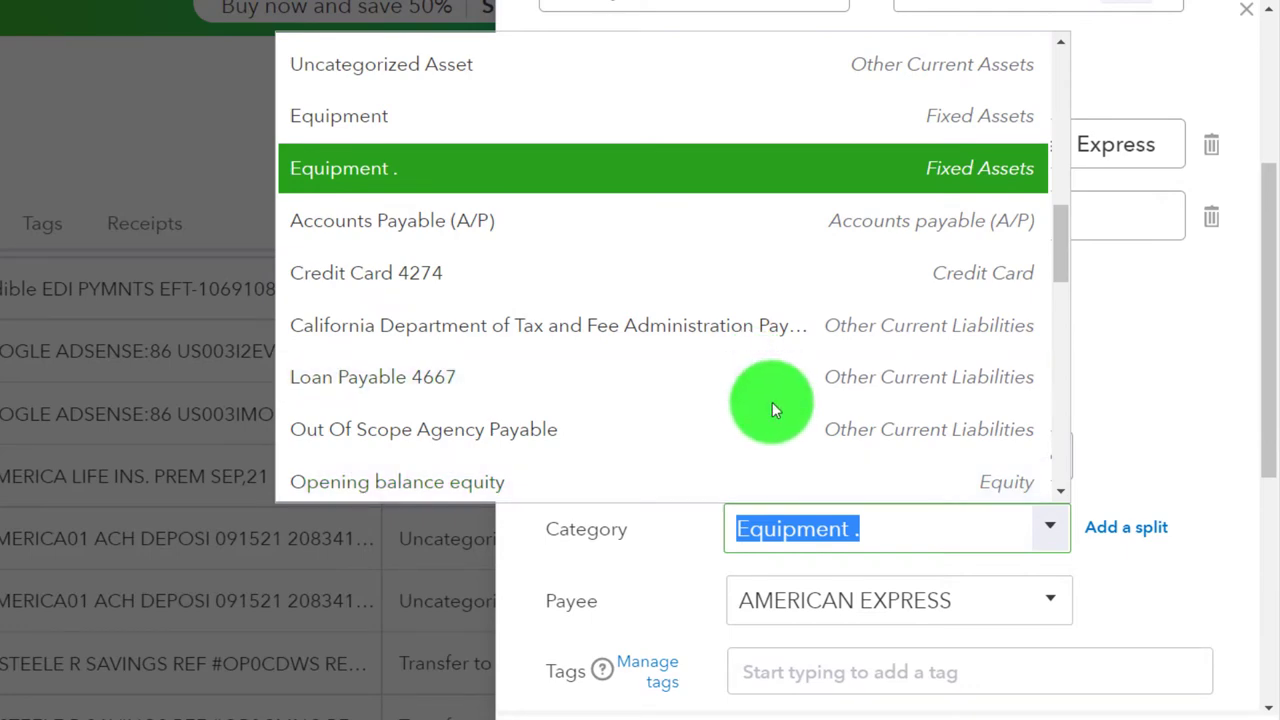
{"action": "scroll", "coordinate": [772, 402], "scroll_direction": "up", "scroll_amount": 2}
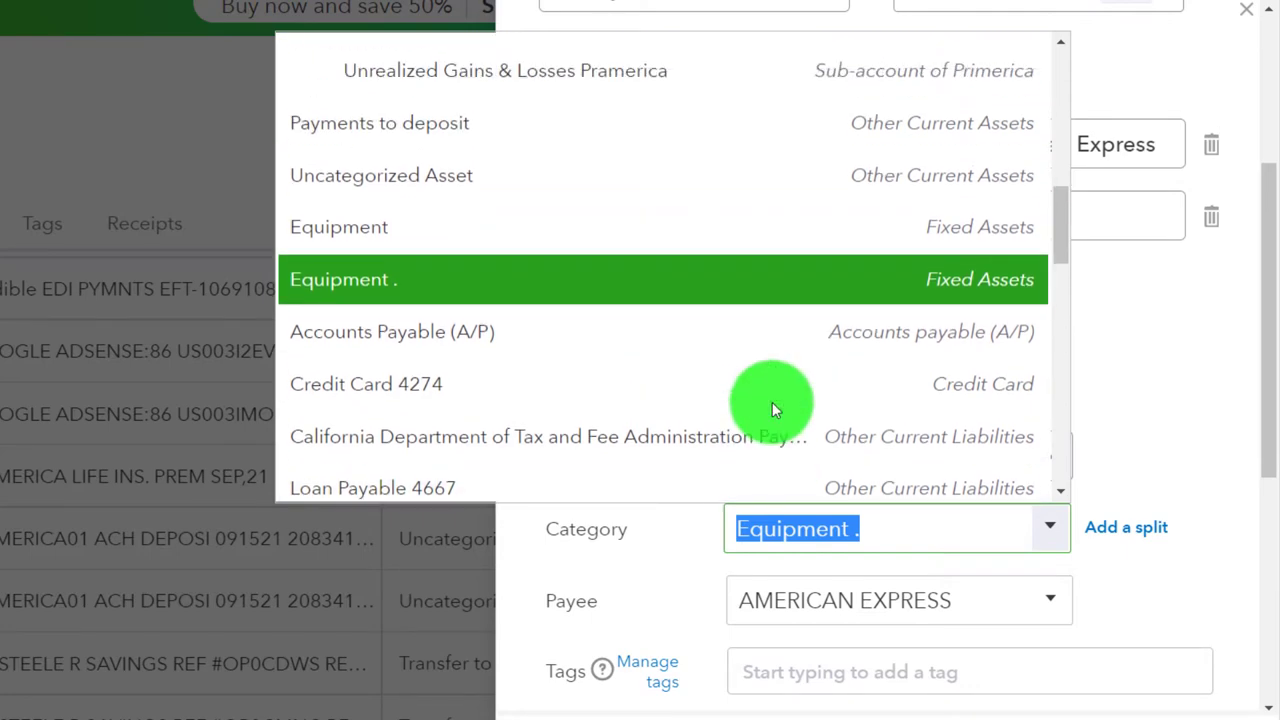
{"action": "left_click", "coordinate": [405, 232]}
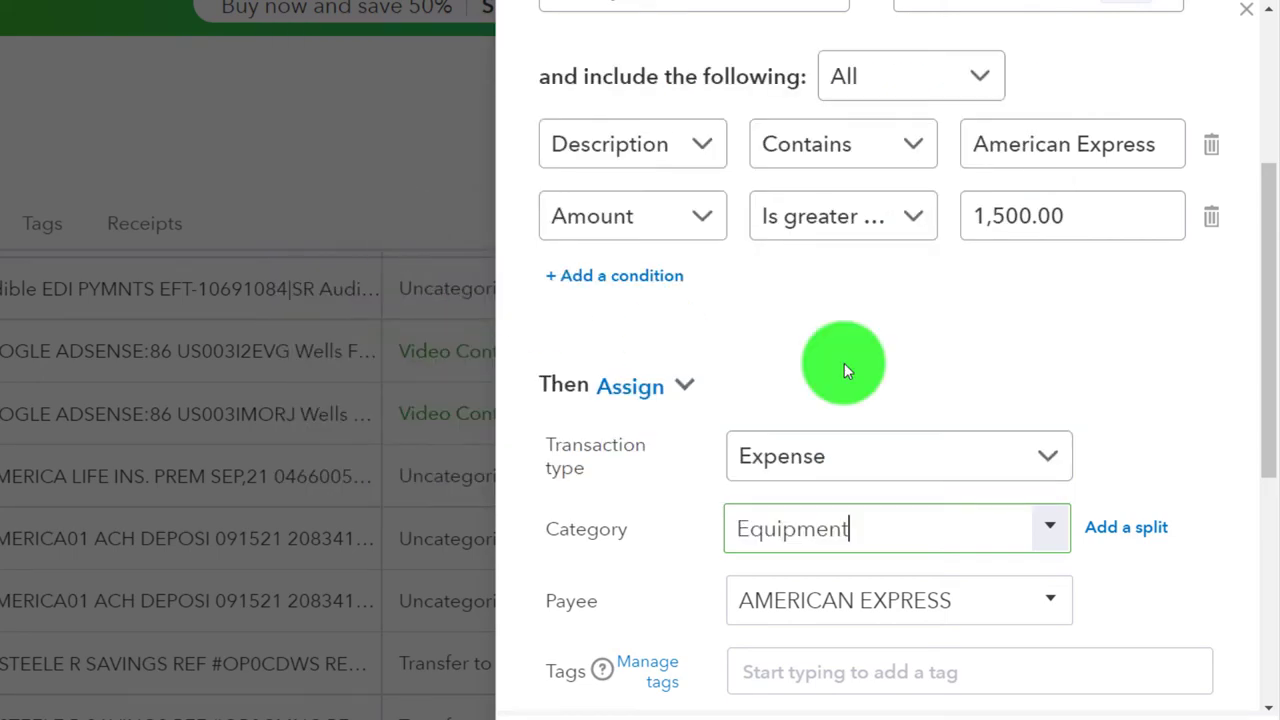
{"action": "scroll", "coordinate": [780, 430], "scroll_direction": "down", "scroll_amount": 1}
{"action": "scroll", "coordinate": [663, 497], "scroll_direction": "down", "scroll_amount": 1}
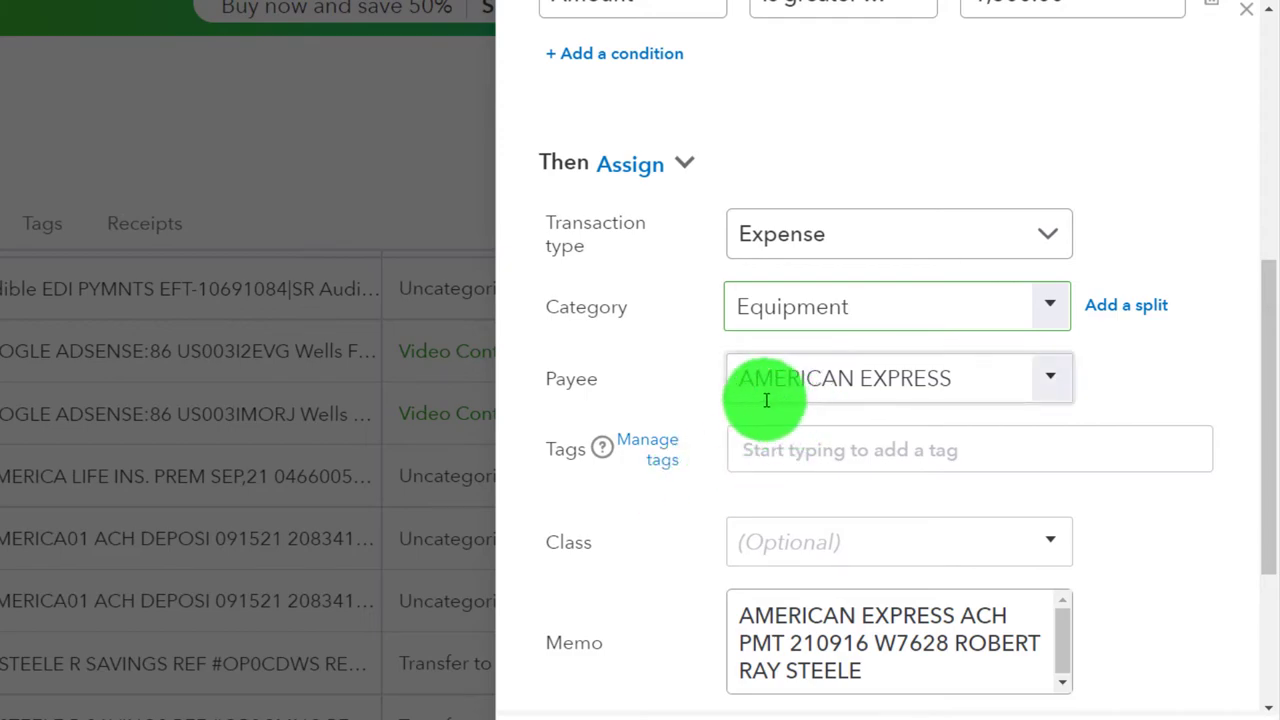
{"action": "scroll", "coordinate": [621, 492], "scroll_direction": "down", "scroll_amount": 1}
{"action": "scroll", "coordinate": [621, 492], "scroll_direction": "down", "scroll_amount": 1}
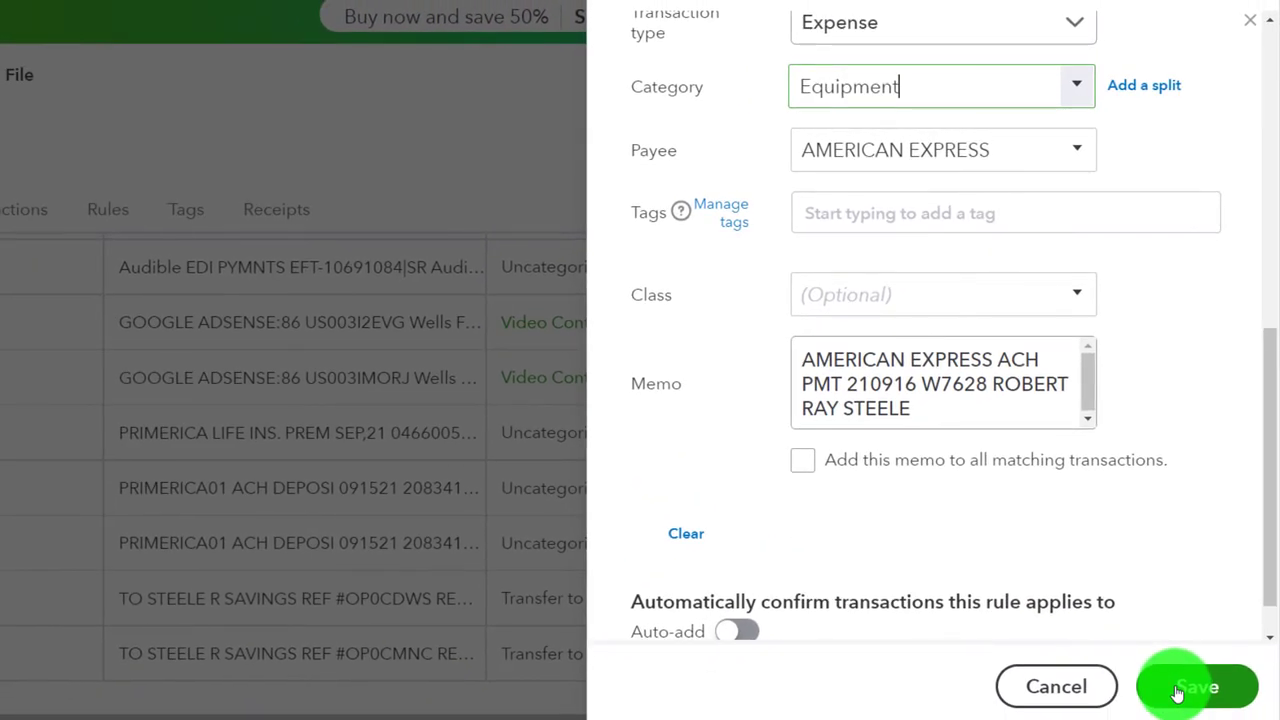
{"action": "left_click", "coordinate": [1178, 690]}
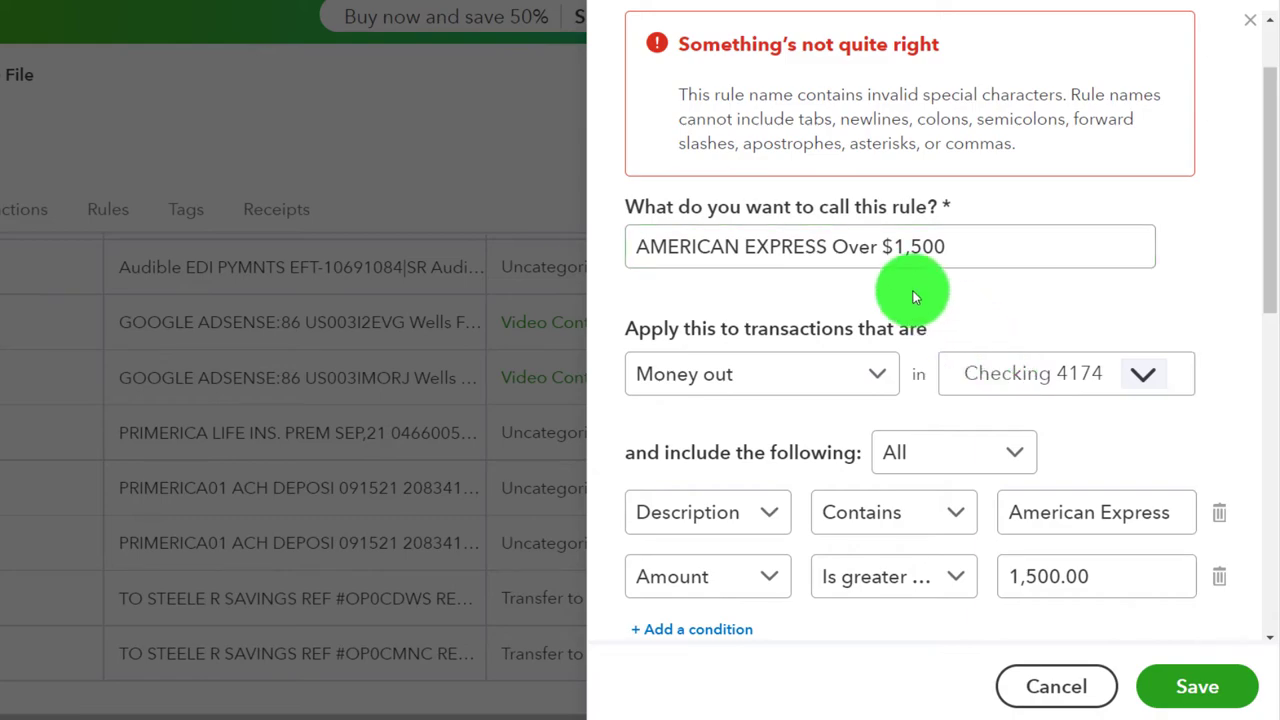
Rename the rule "AMERICAN EXPRESS Over 1500", without the dollar sign and comma, and save it.
{"action": "left_click", "coordinate": [905, 248]}
{"action": "left_click", "coordinate": [891, 247]}
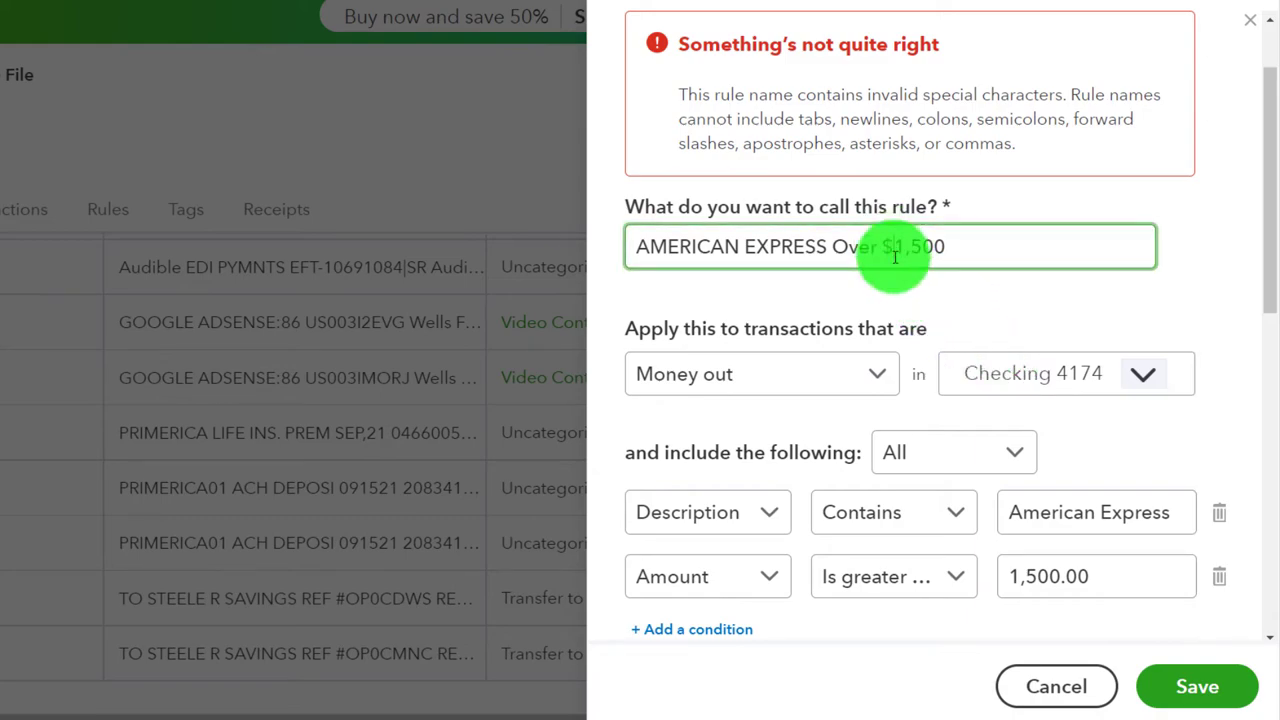
{"action": "key", "text": "BackSpace"}
{"action": "left_click", "coordinate": [1195, 696]}
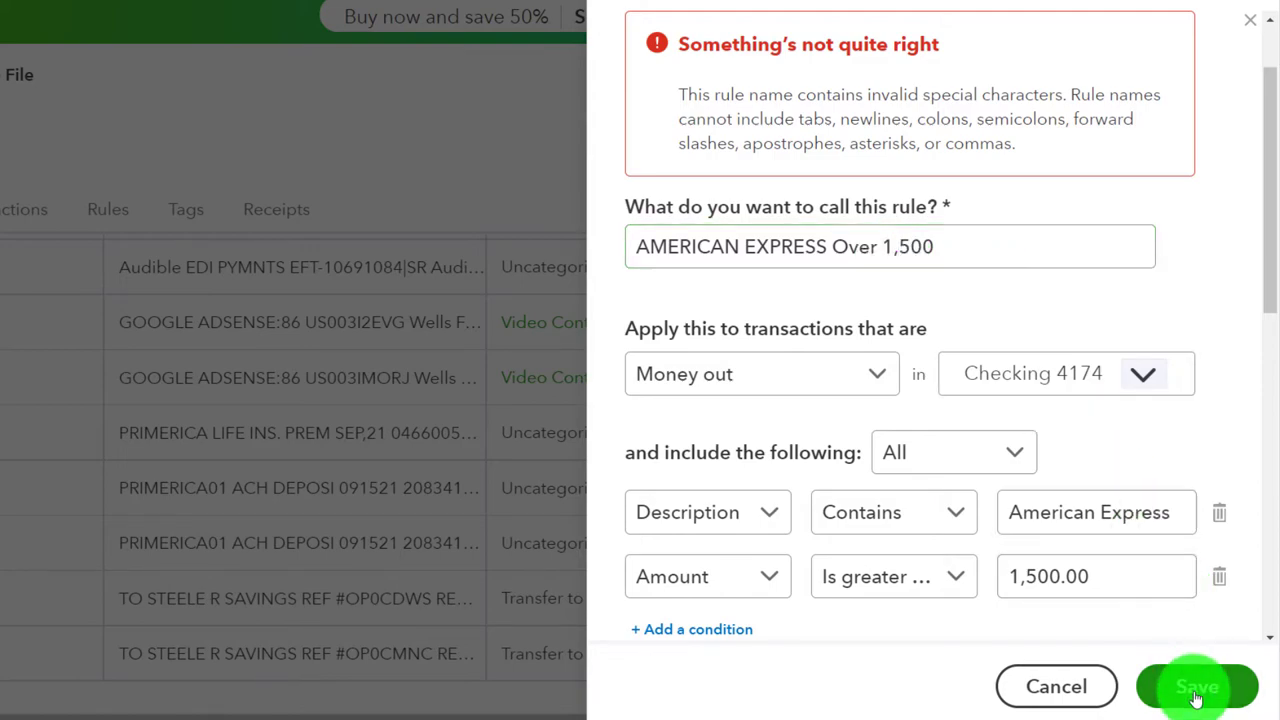
{"action": "left_click", "coordinate": [905, 248]}
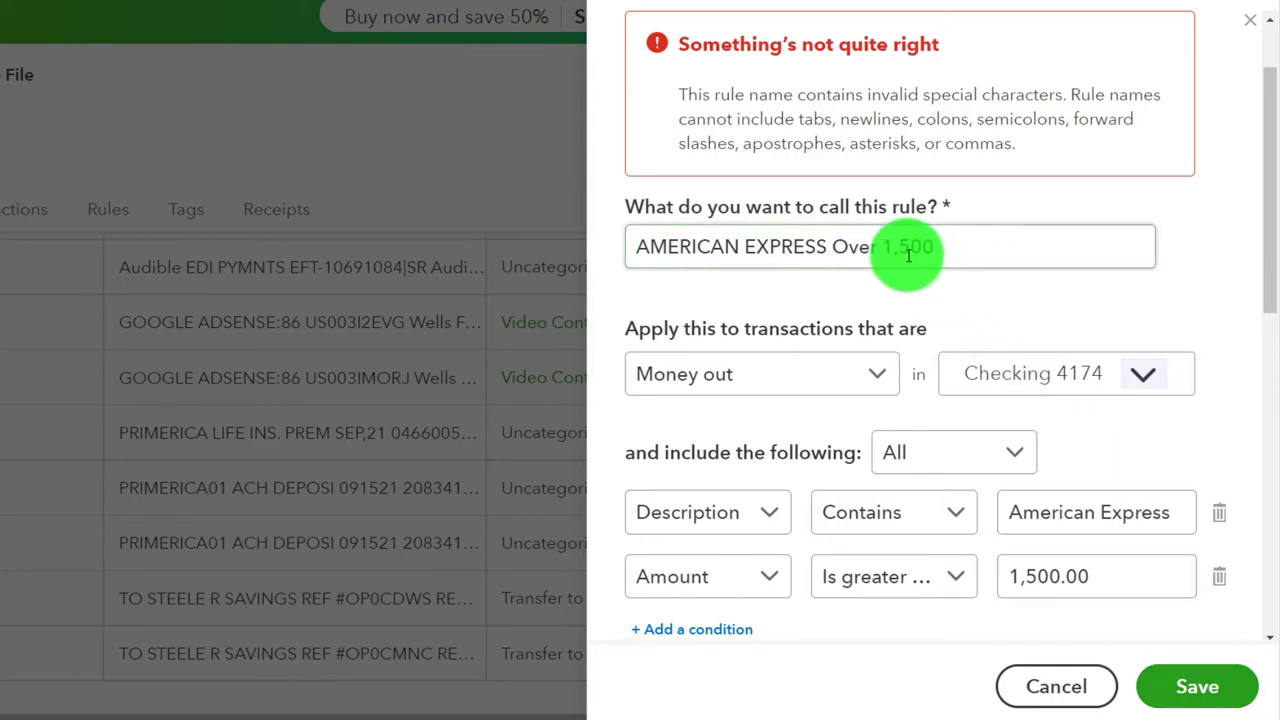
{"action": "key", "text": "BackSpace"}
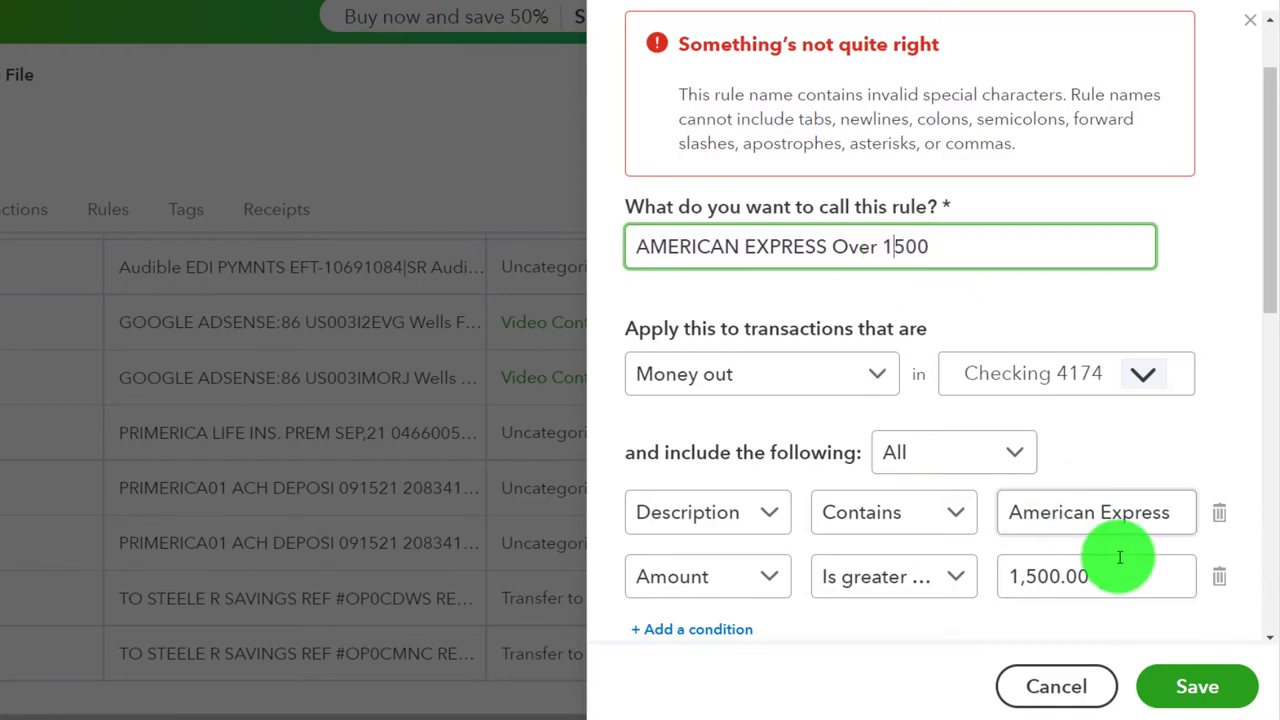
{"action": "left_click", "coordinate": [1192, 689]}
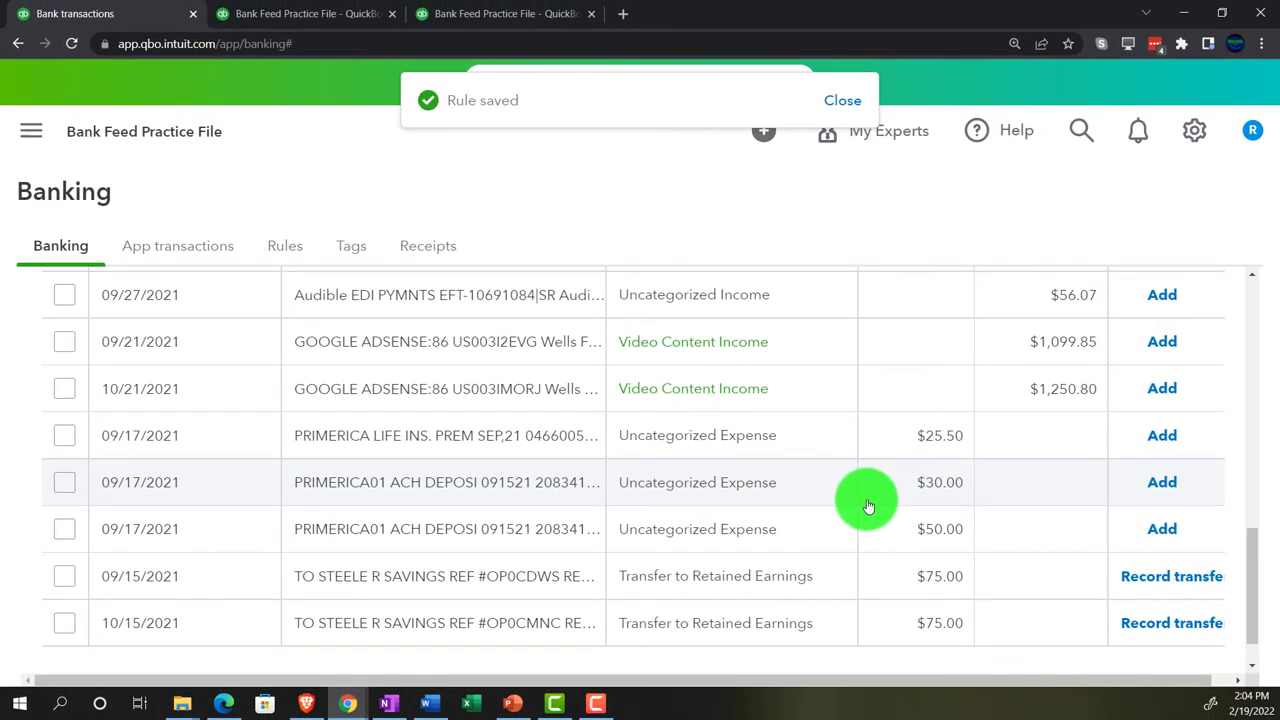
Edit the American Express rule in the rules list so its condition is Amount greater than 4000, and save it.
{"action": "scroll", "coordinate": [872, 518], "scroll_direction": "up", "scroll_amount": 3}
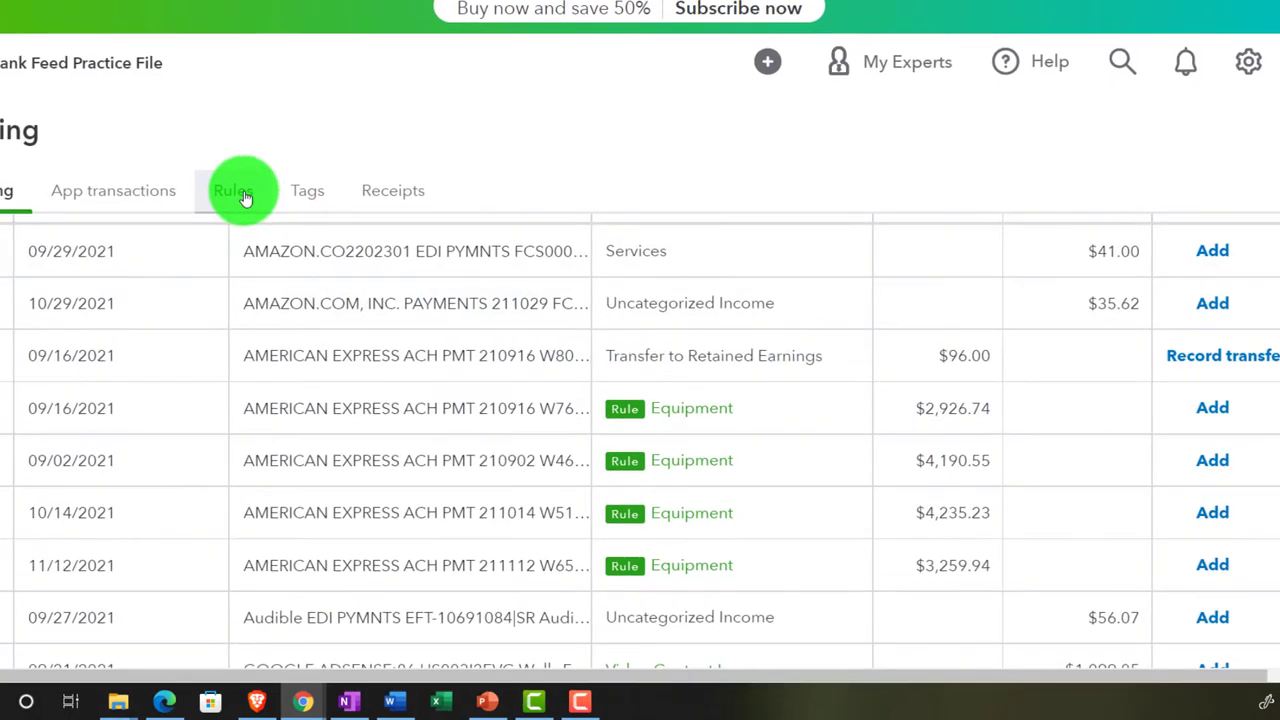
{"action": "left_click", "coordinate": [222, 195]}
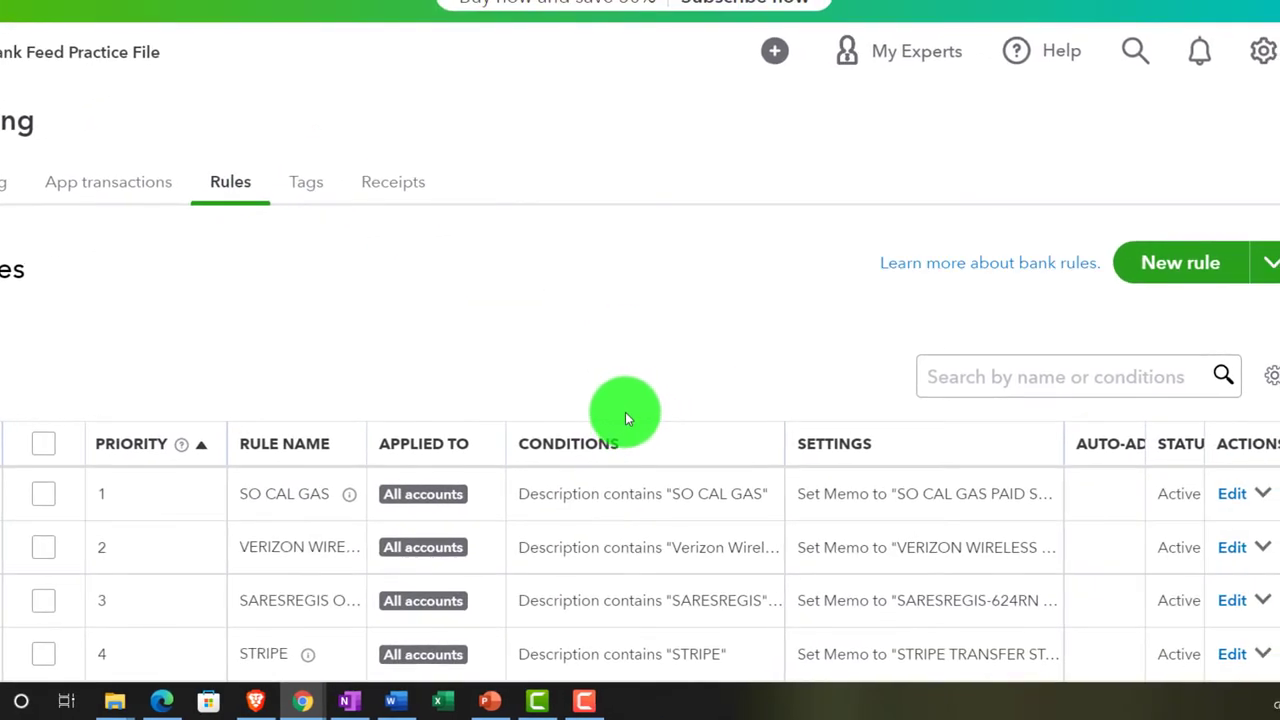
{"action": "scroll", "coordinate": [625, 412], "scroll_direction": "down", "scroll_amount": 2}
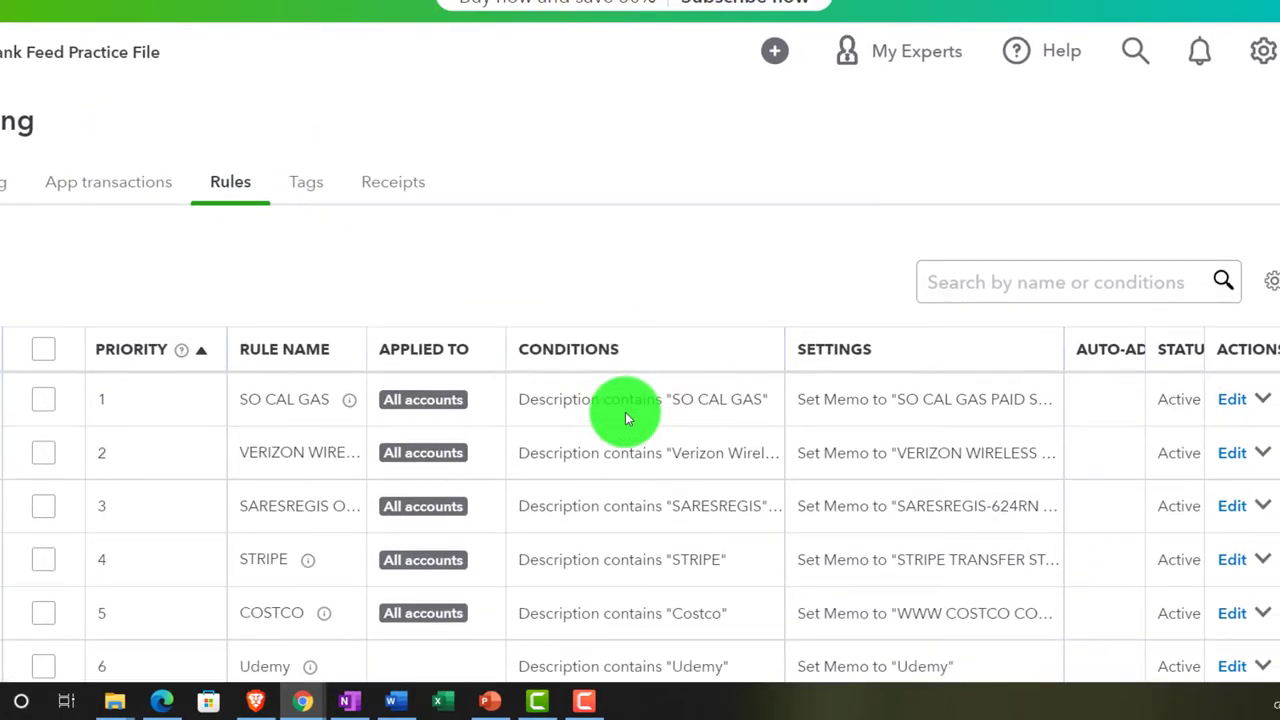
{"action": "scroll", "coordinate": [623, 416], "scroll_direction": "down", "scroll_amount": 5}
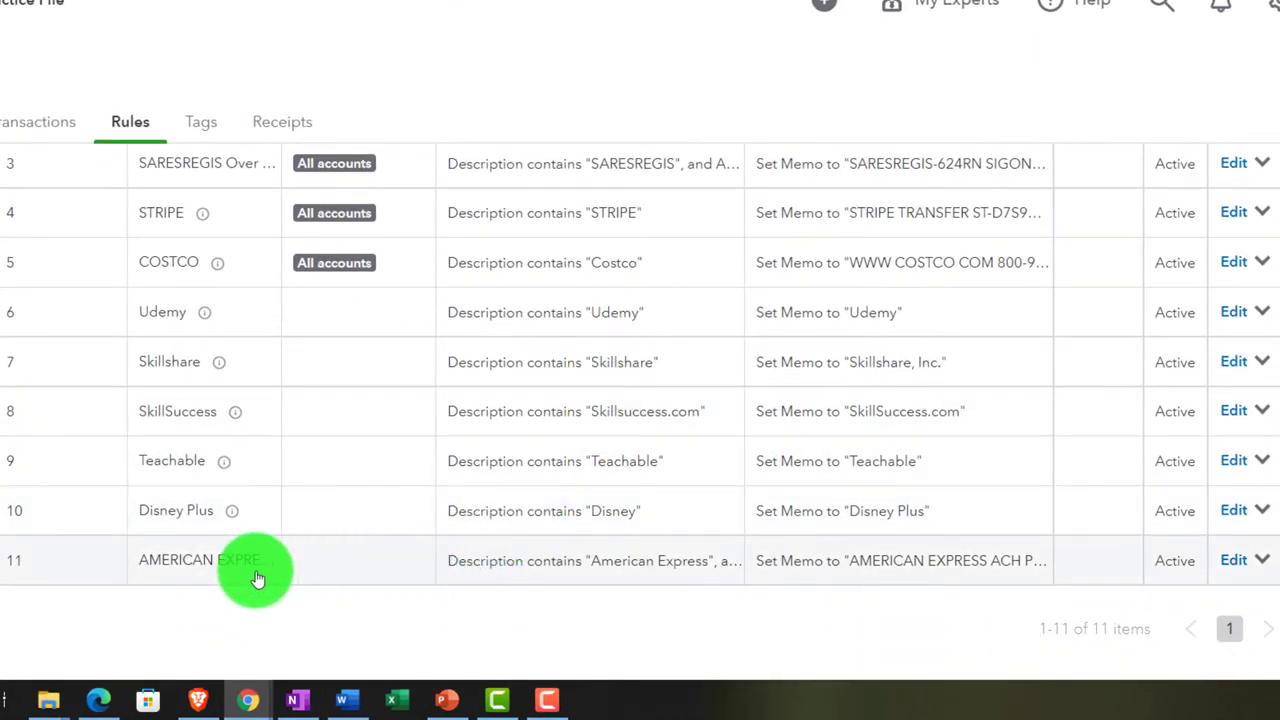
{"action": "left_click", "coordinate": [1231, 561]}
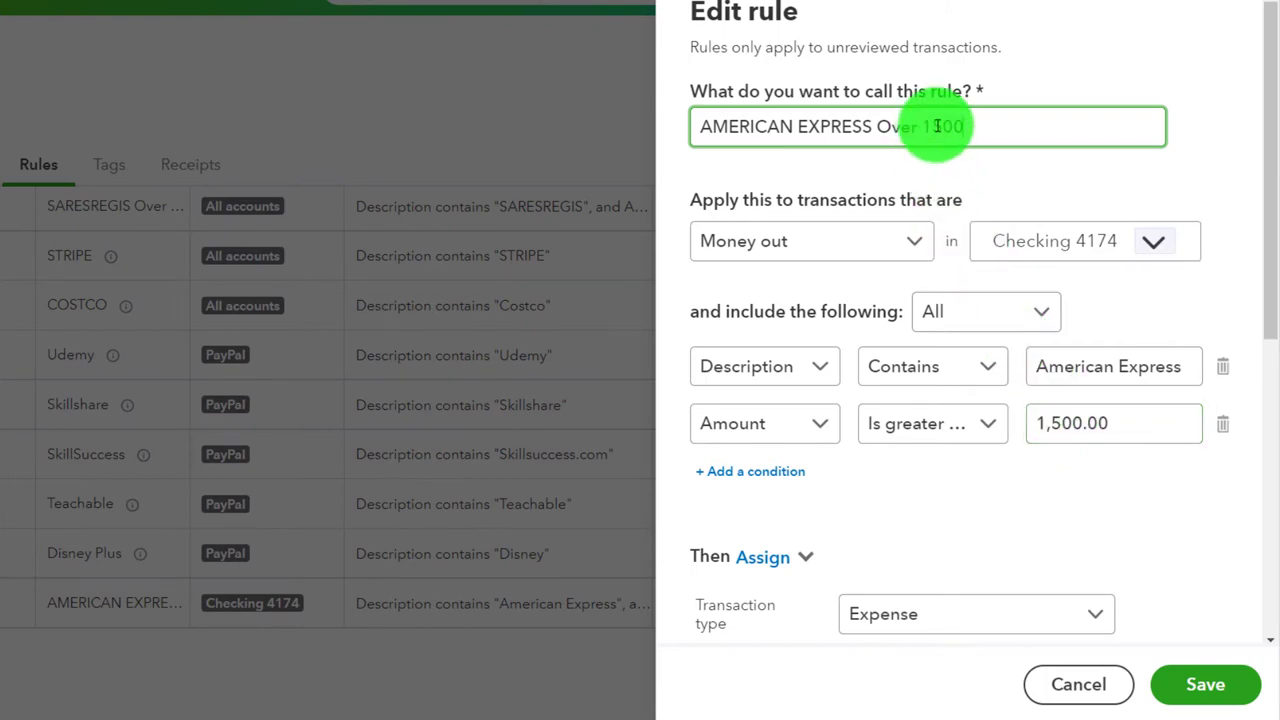
{"action": "left_click", "coordinate": [1062, 428]}
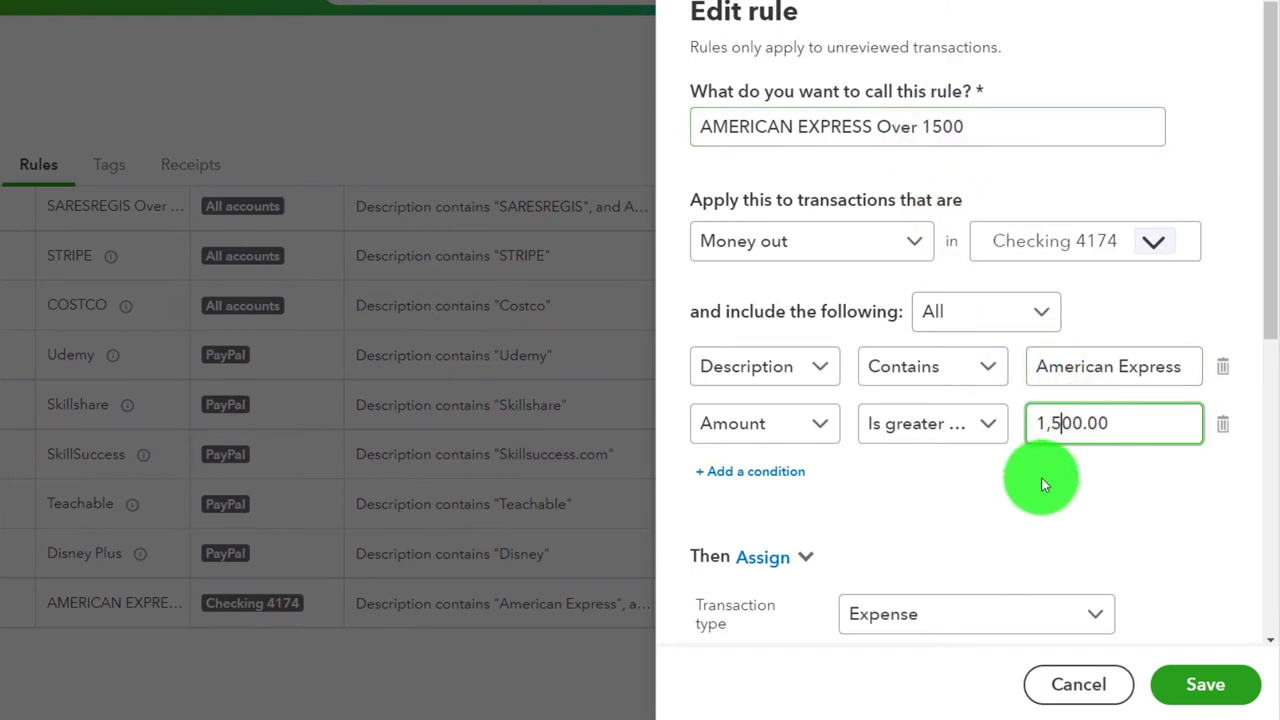
{"action": "key", "text": "BackSpace"}
{"action": "key", "text": "BackSpace"}
{"action": "key", "text": "BackSpace"}
{"action": "type", "text": "40"}
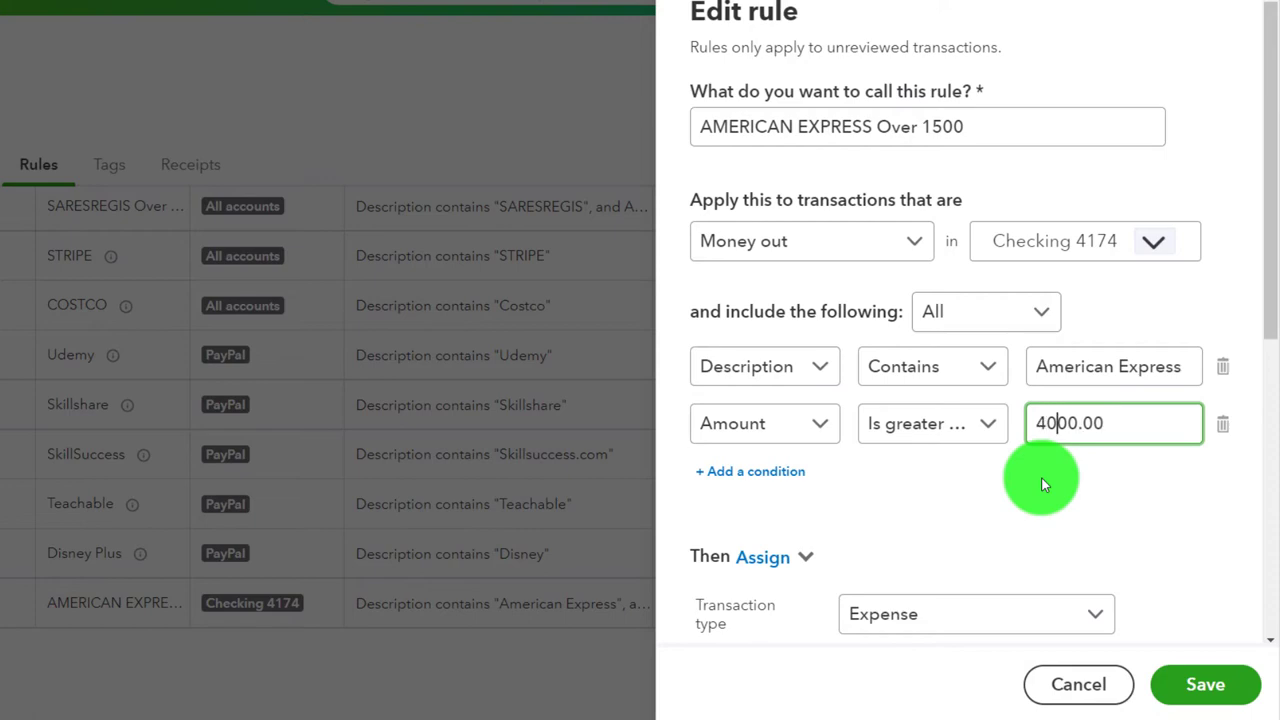
{"action": "key", "text": "Tab"}
{"action": "left_click", "coordinate": [1183, 690]}
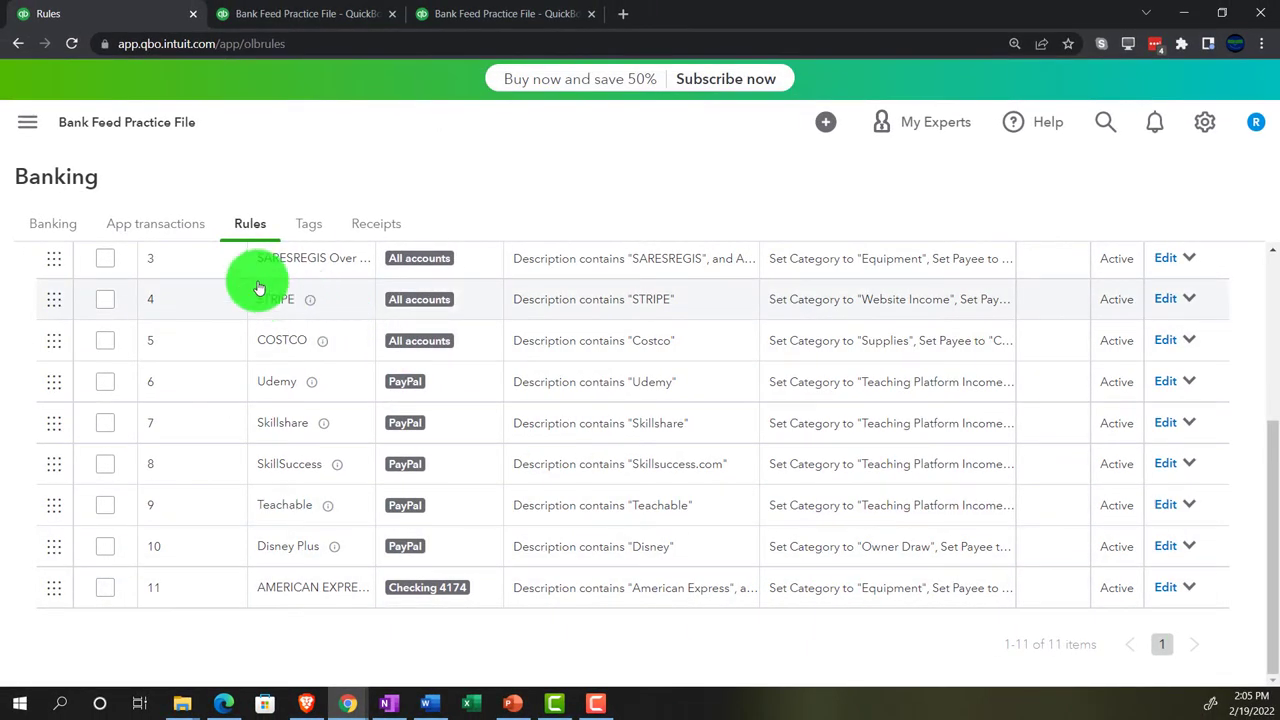
Return to the bank feed's transactions for review and examine how the American Express payments are categorized.
{"action": "left_click", "coordinate": [66, 232]}
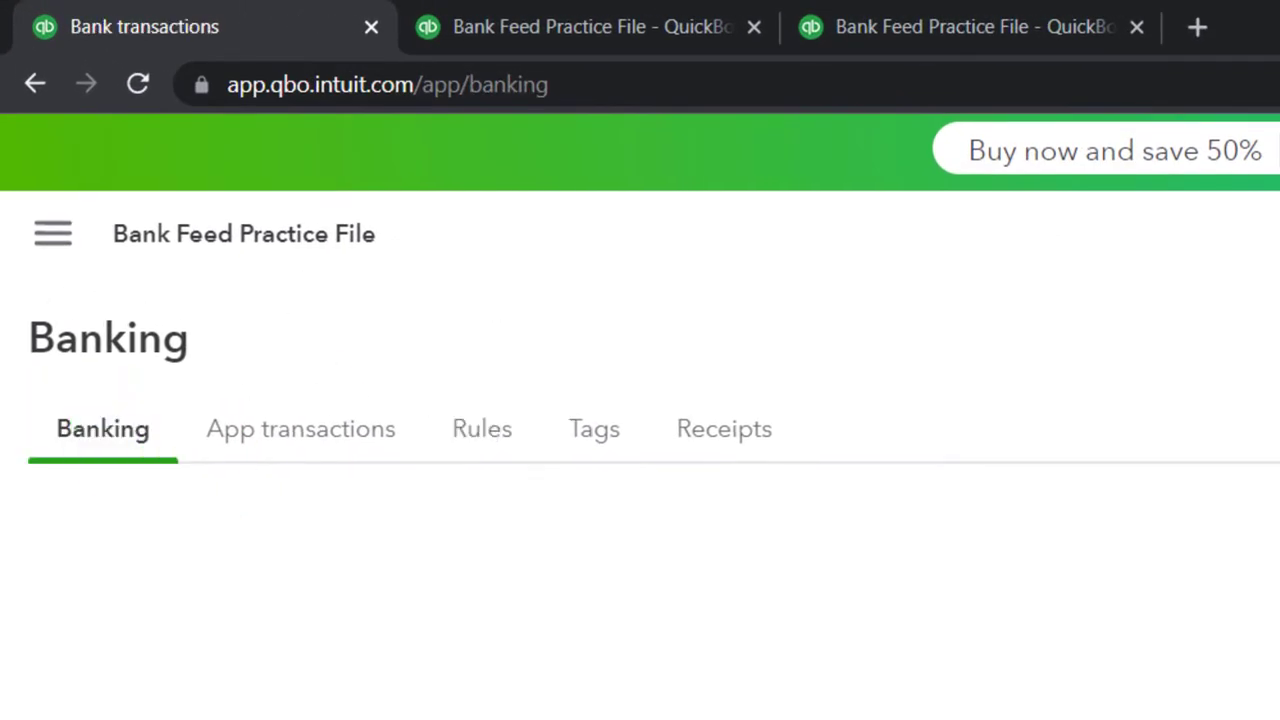
{"action": "scroll", "coordinate": [691, 580], "scroll_direction": "down", "scroll_amount": 3}
{"action": "left_click", "coordinate": [691, 580]}
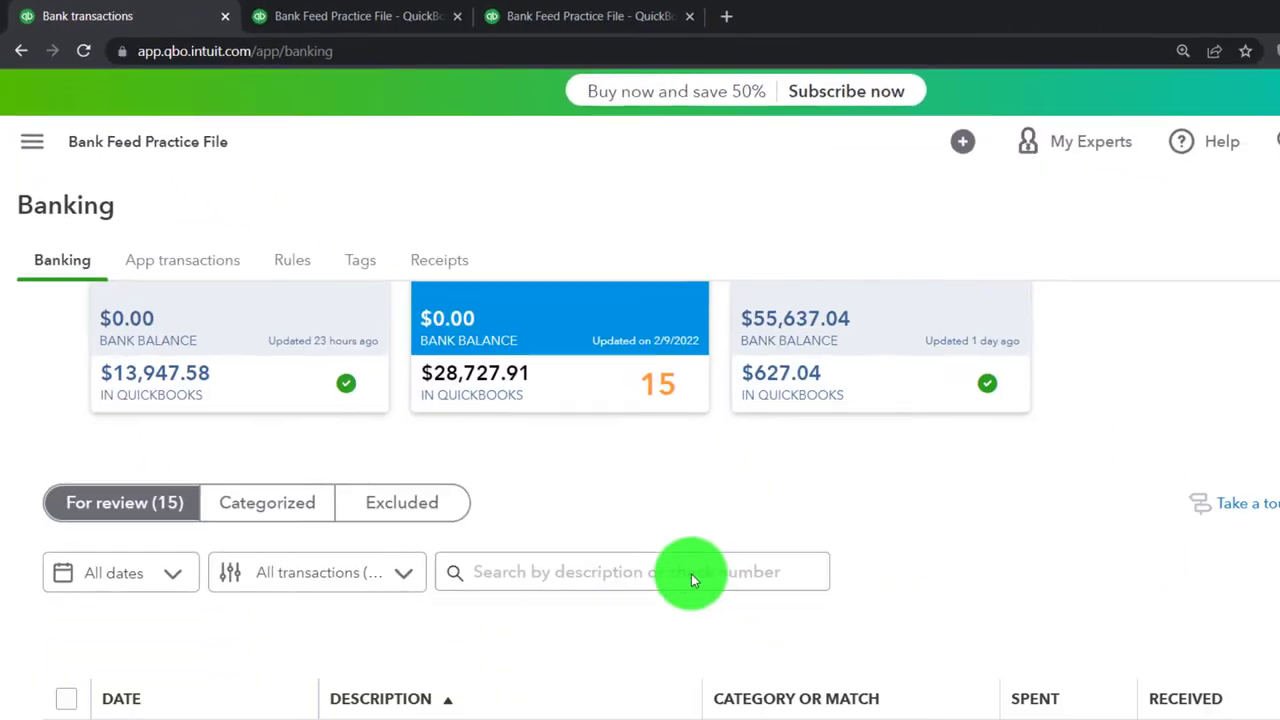
{"action": "scroll", "coordinate": [691, 573], "scroll_direction": "down", "scroll_amount": 5}
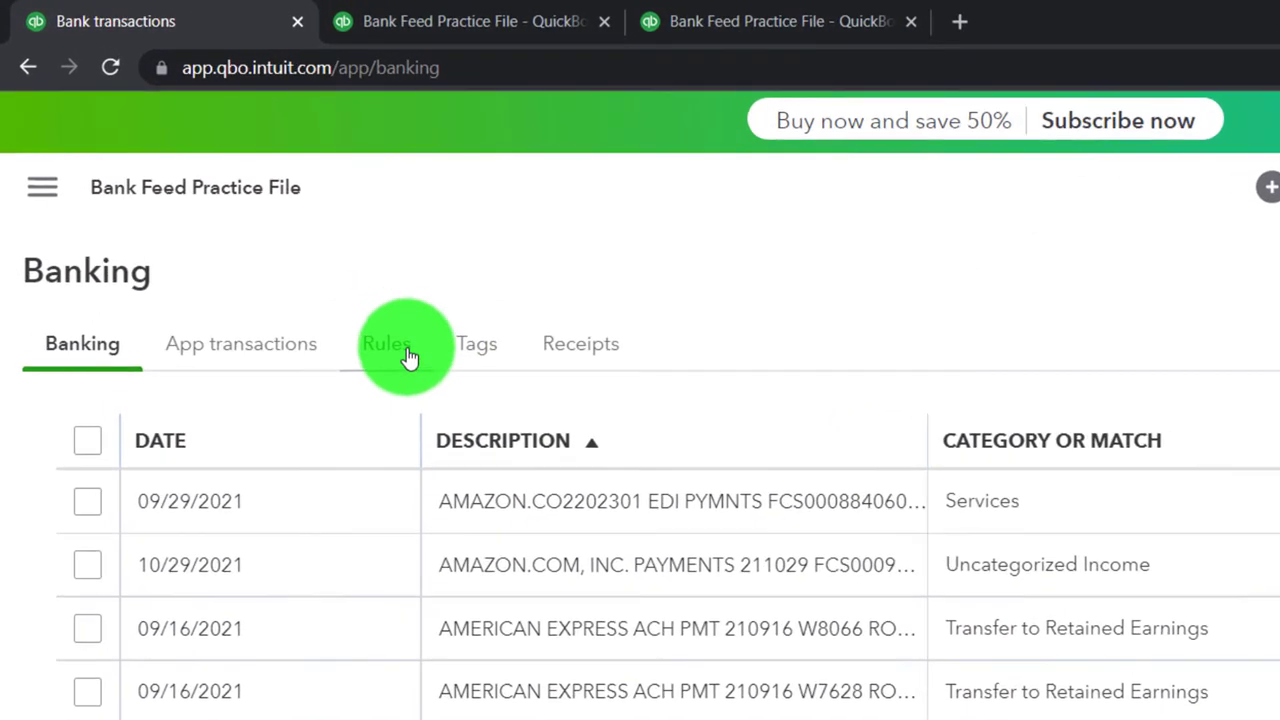
Reopen the American Express rule, rename it "AMERICAN EXPRESS Over 4000", and save it.
{"action": "left_click", "coordinate": [410, 358]}
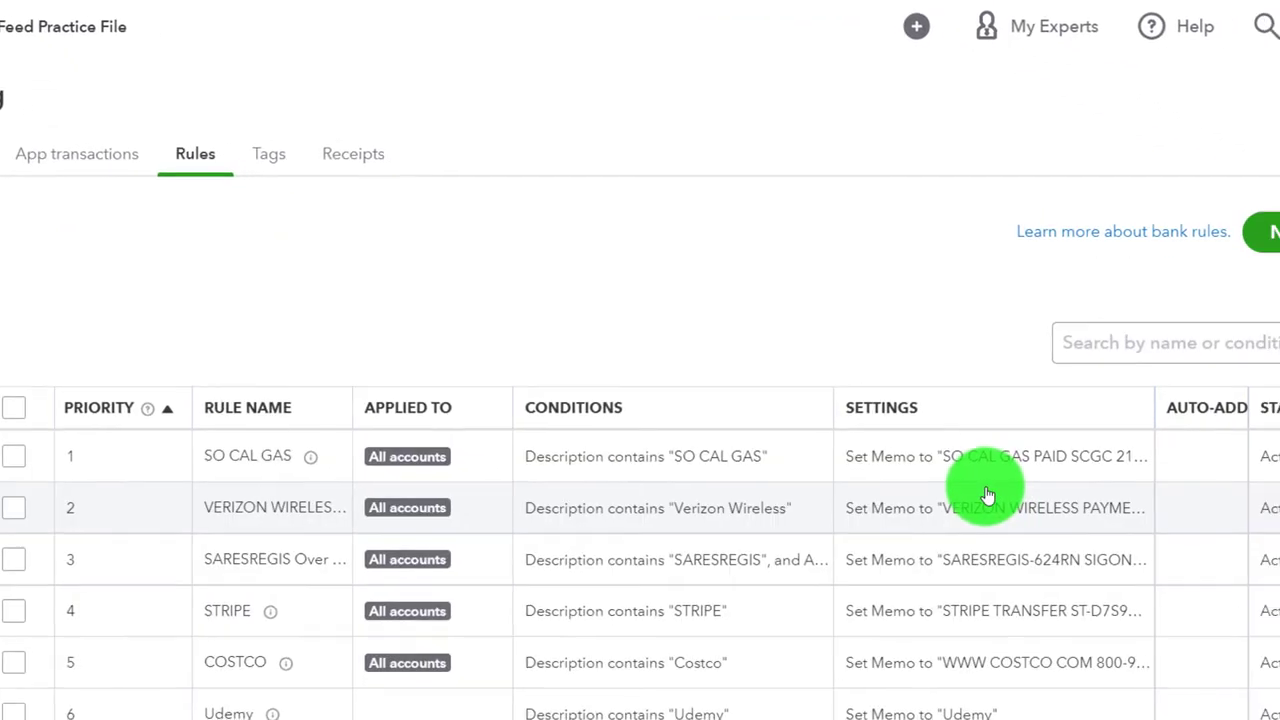
{"action": "scroll", "coordinate": [900, 492], "scroll_direction": "down", "scroll_amount": 5}
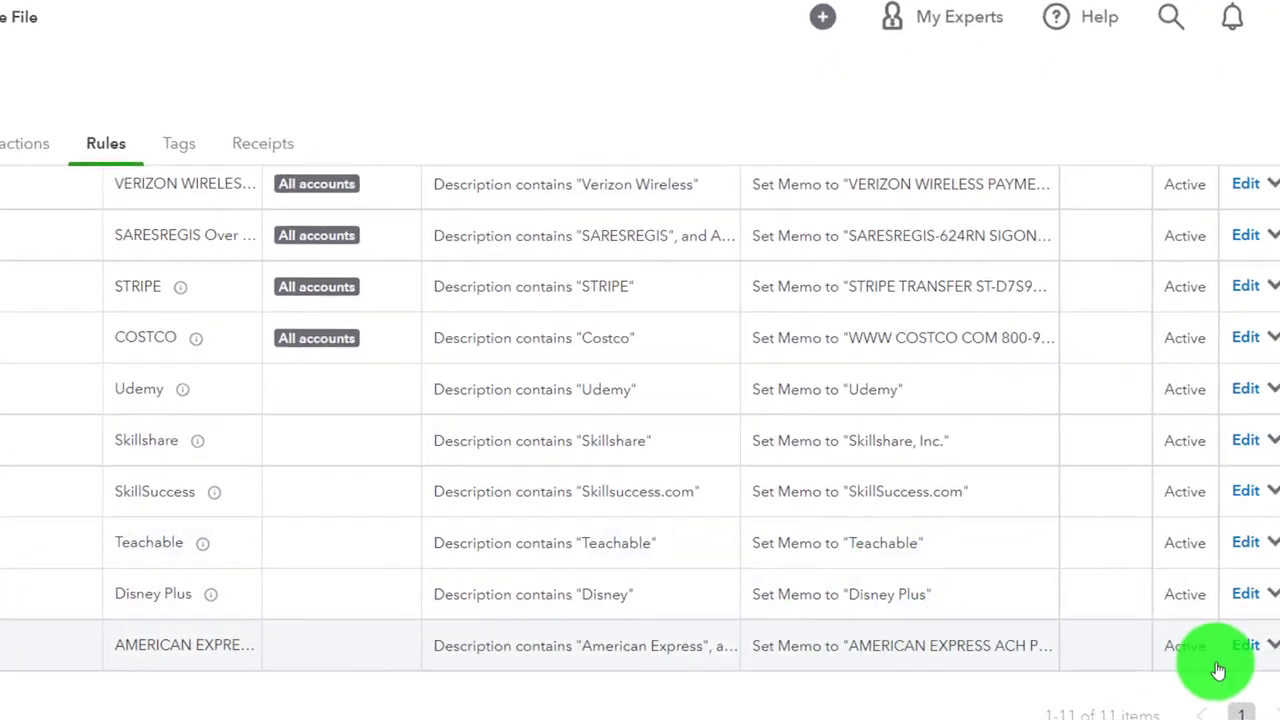
{"action": "left_click", "coordinate": [1257, 644]}
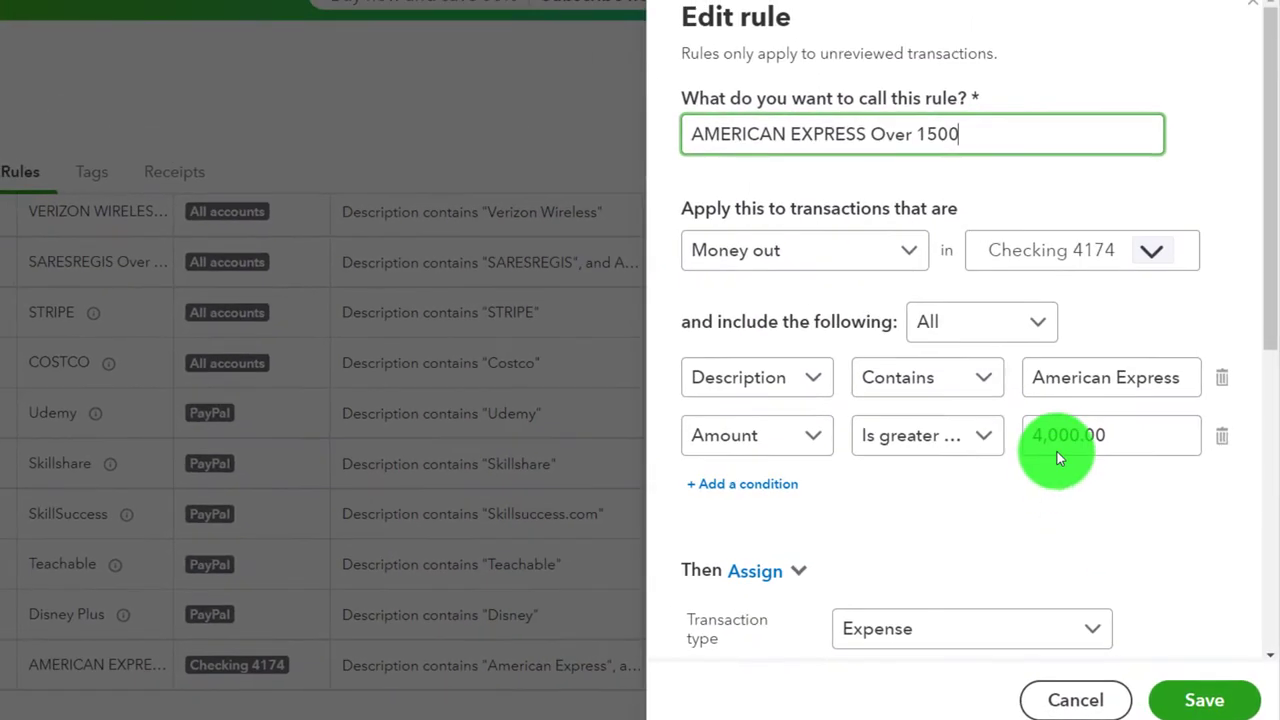
{"action": "left_click", "coordinate": [938, 133]}
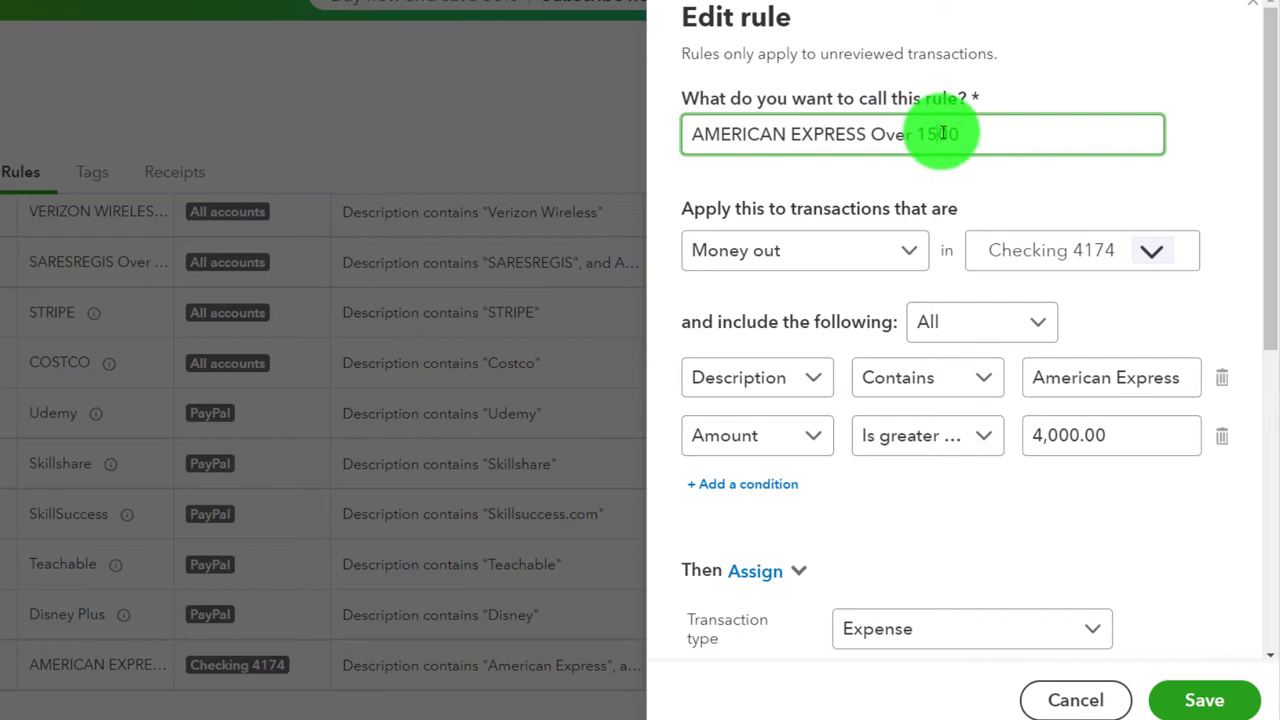
{"action": "key", "text": "BackSpace"}
{"action": "key", "text": "BackSpace"}
{"action": "type", "text": "4000"}
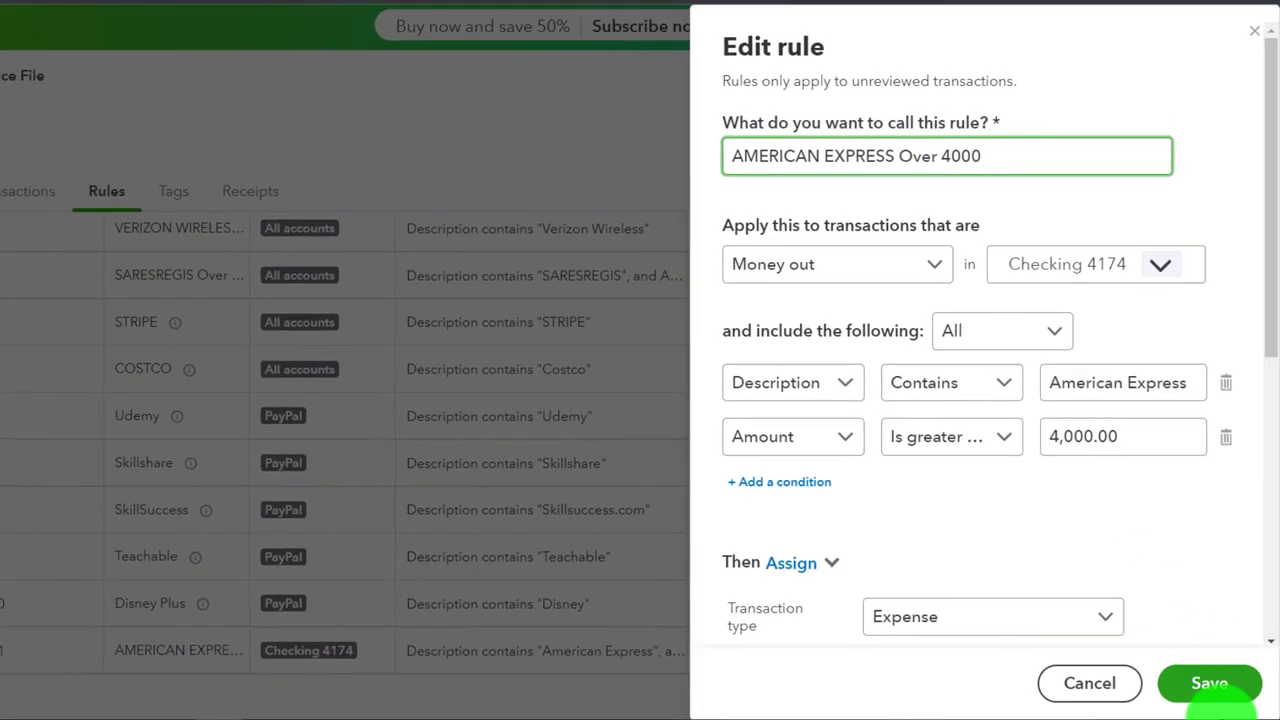
{"action": "left_click", "coordinate": [1204, 700]}
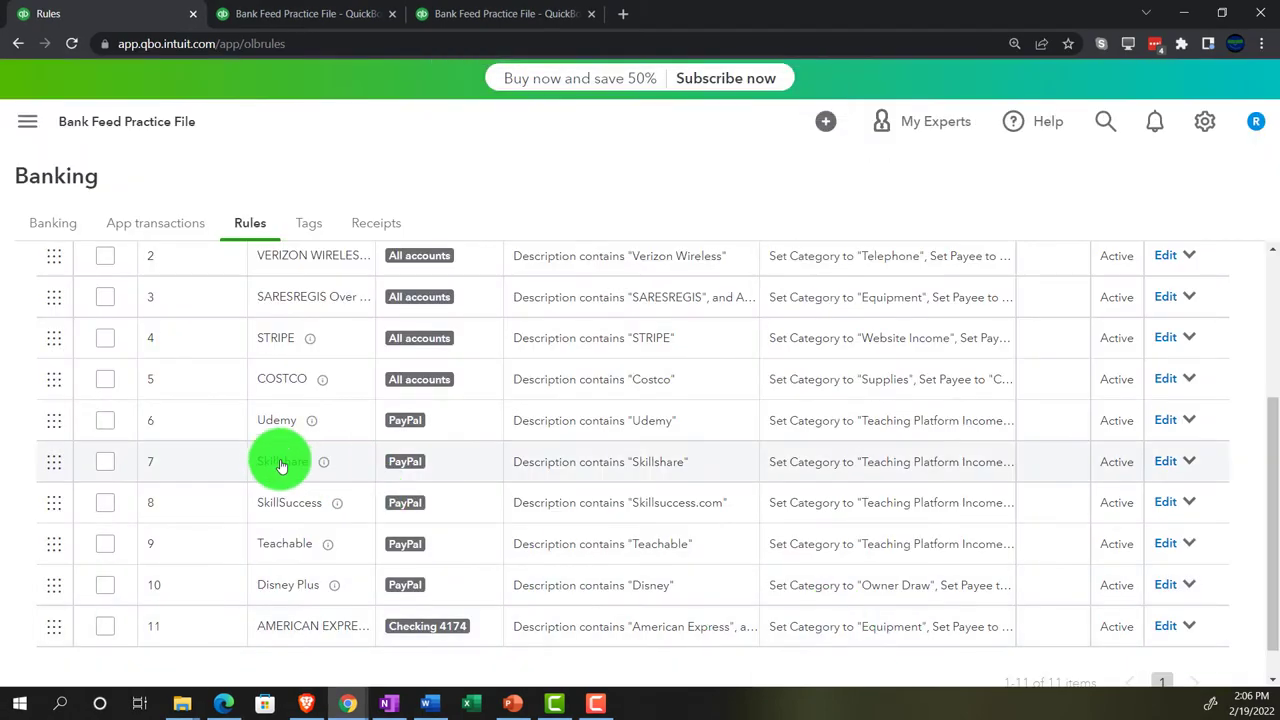
Open the 09/16/2021 American Express payment of $2,926.74 in the bank feed and switch it from a transfer to Categorize.
{"action": "scroll", "coordinate": [270, 455], "scroll_direction": "up", "scroll_amount": 3}
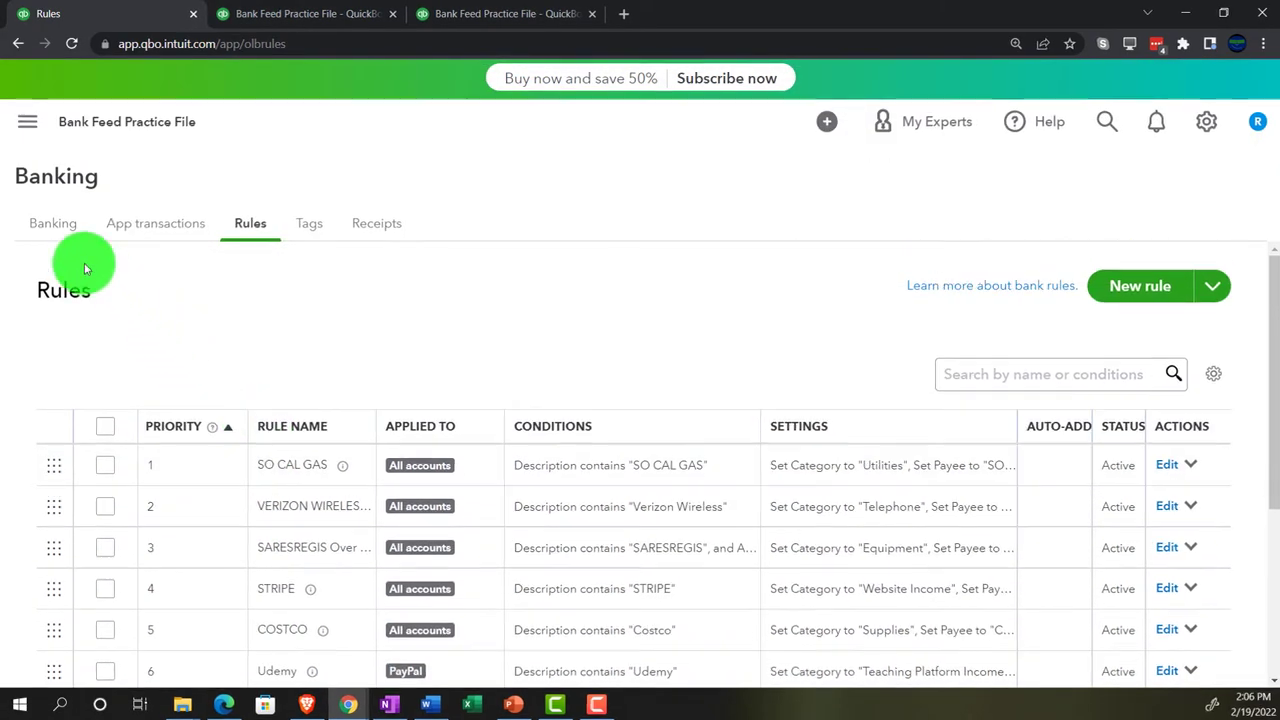
{"action": "left_click", "coordinate": [52, 223]}
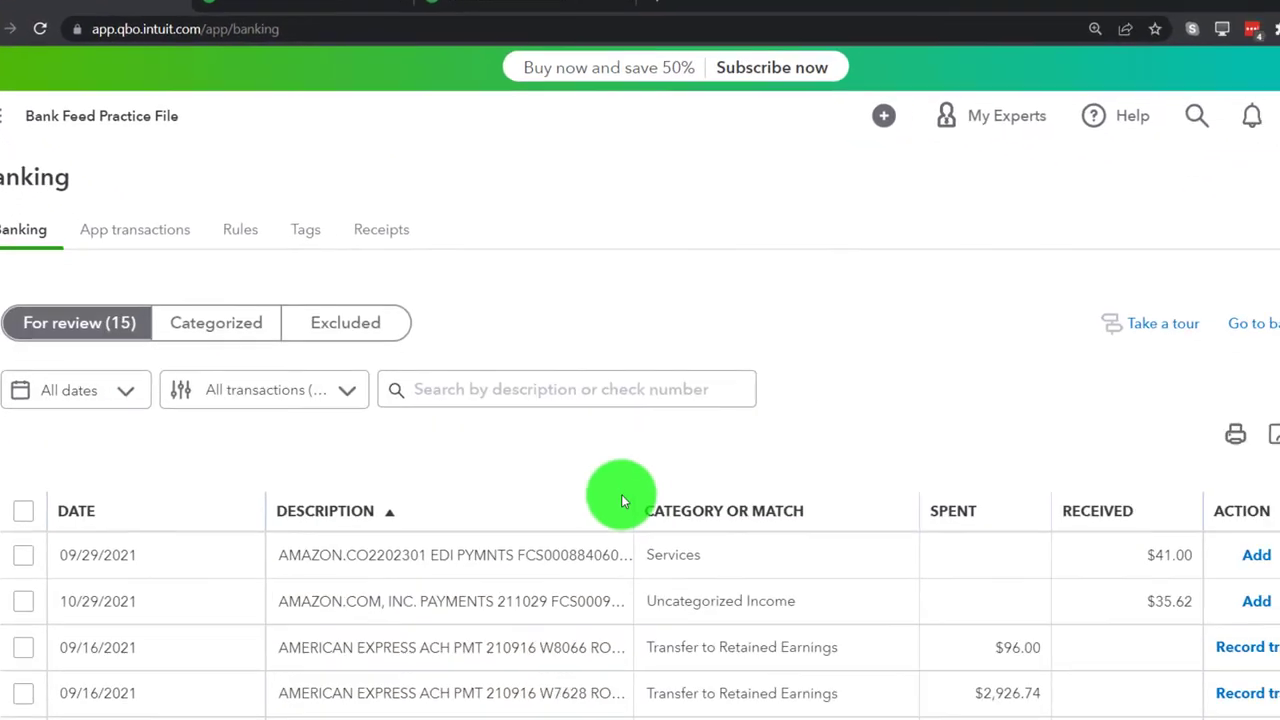
{"action": "scroll", "coordinate": [621, 500], "scroll_direction": "down", "scroll_amount": 3}
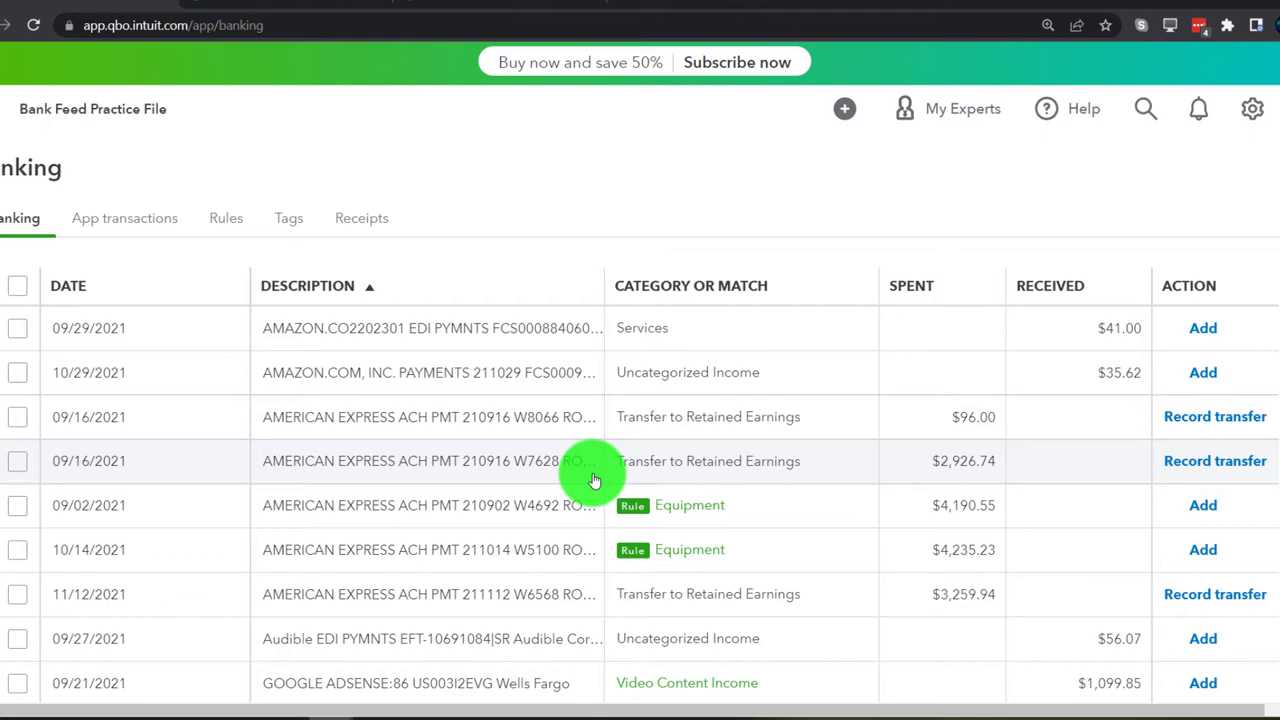
{"action": "left_click", "coordinate": [688, 474]}
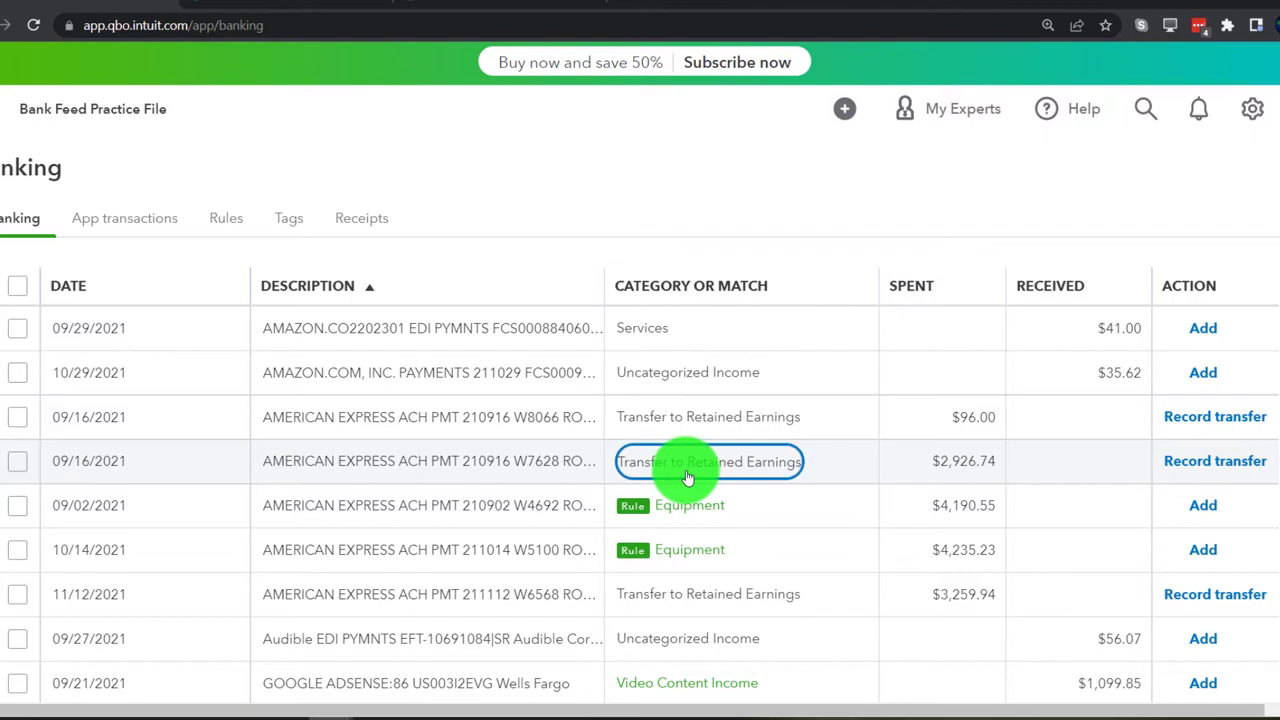
{"action": "scroll", "coordinate": [672, 500], "scroll_direction": "down", "scroll_amount": 2}
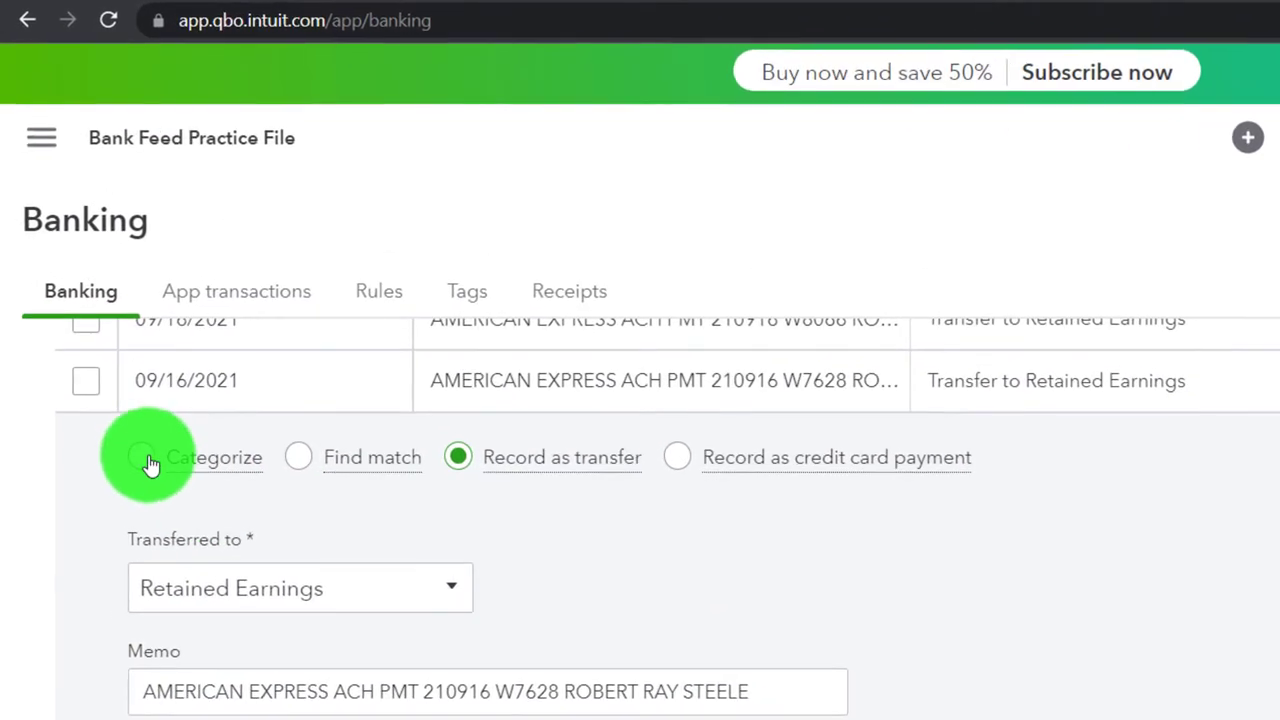
{"action": "left_click", "coordinate": [99, 396]}
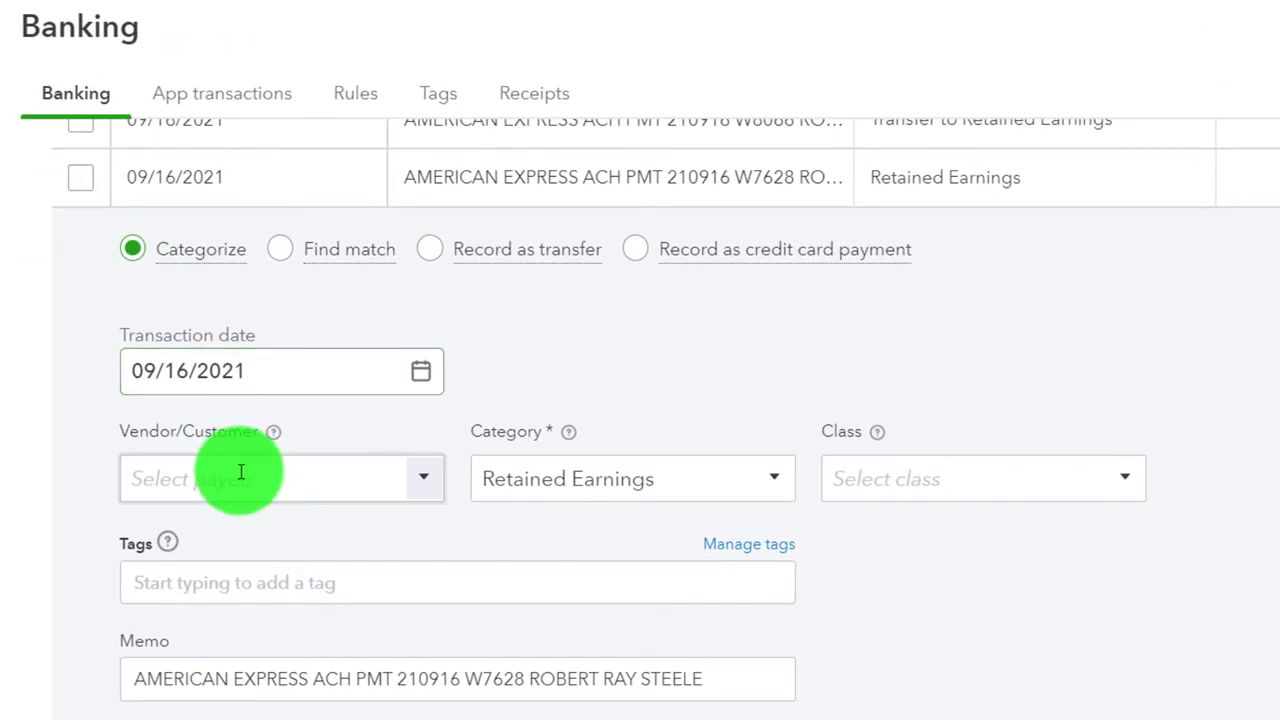
Set the payment's vendor to AMERICAN EXPRESS and its category to the Supplies expense account.
{"action": "left_click", "coordinate": [243, 495]}
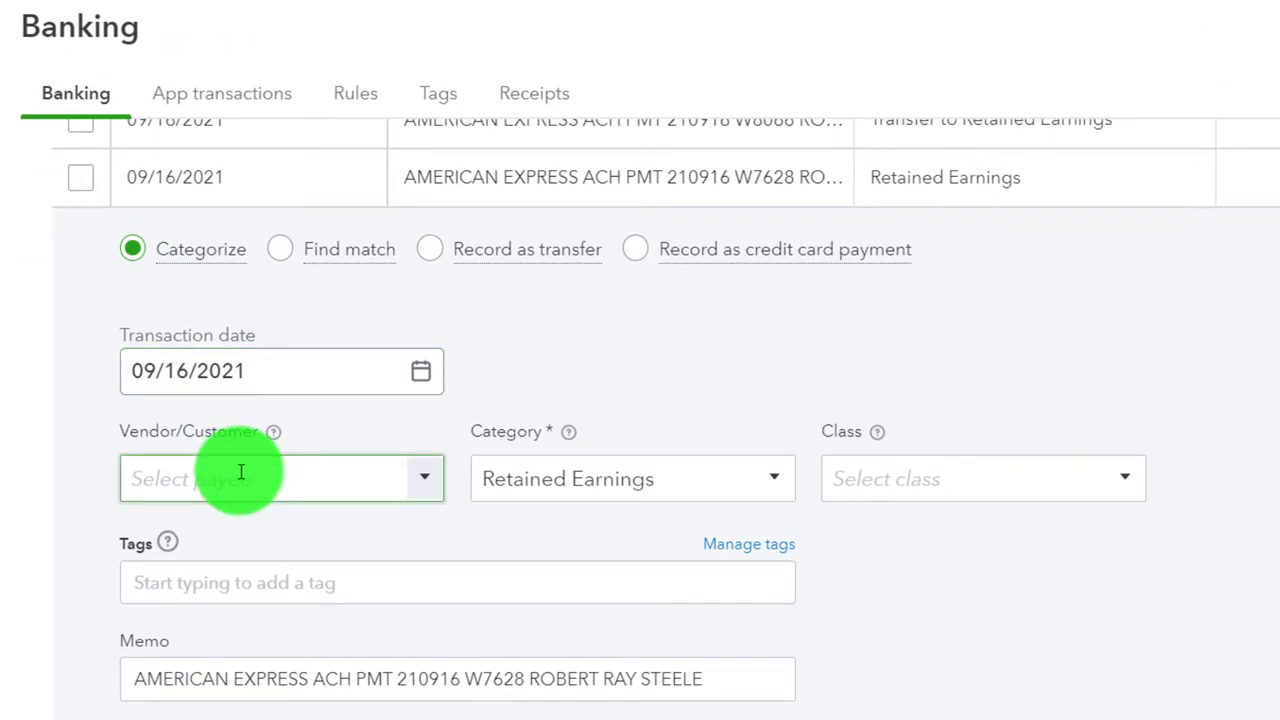
{"action": "type", "text": "AMERICAN EXPRESS"}
{"action": "left_click", "coordinate": [266, 583]}
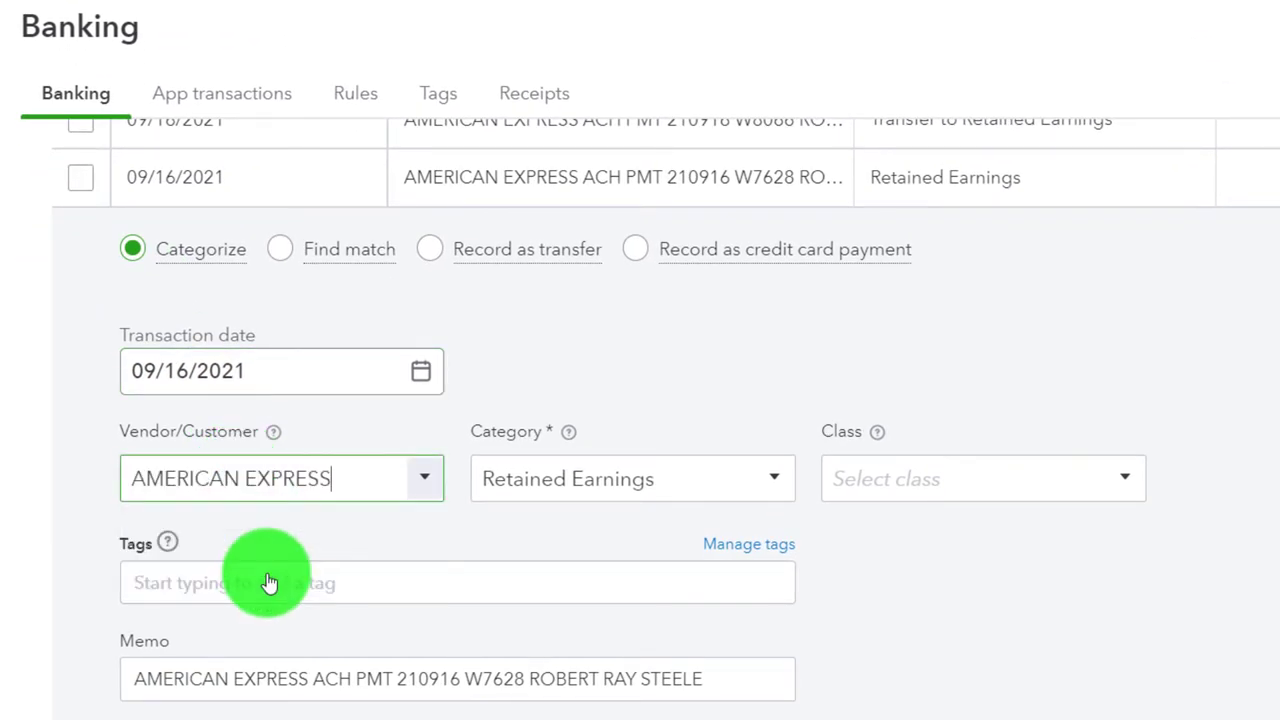
{"action": "key", "text": "Tab"}
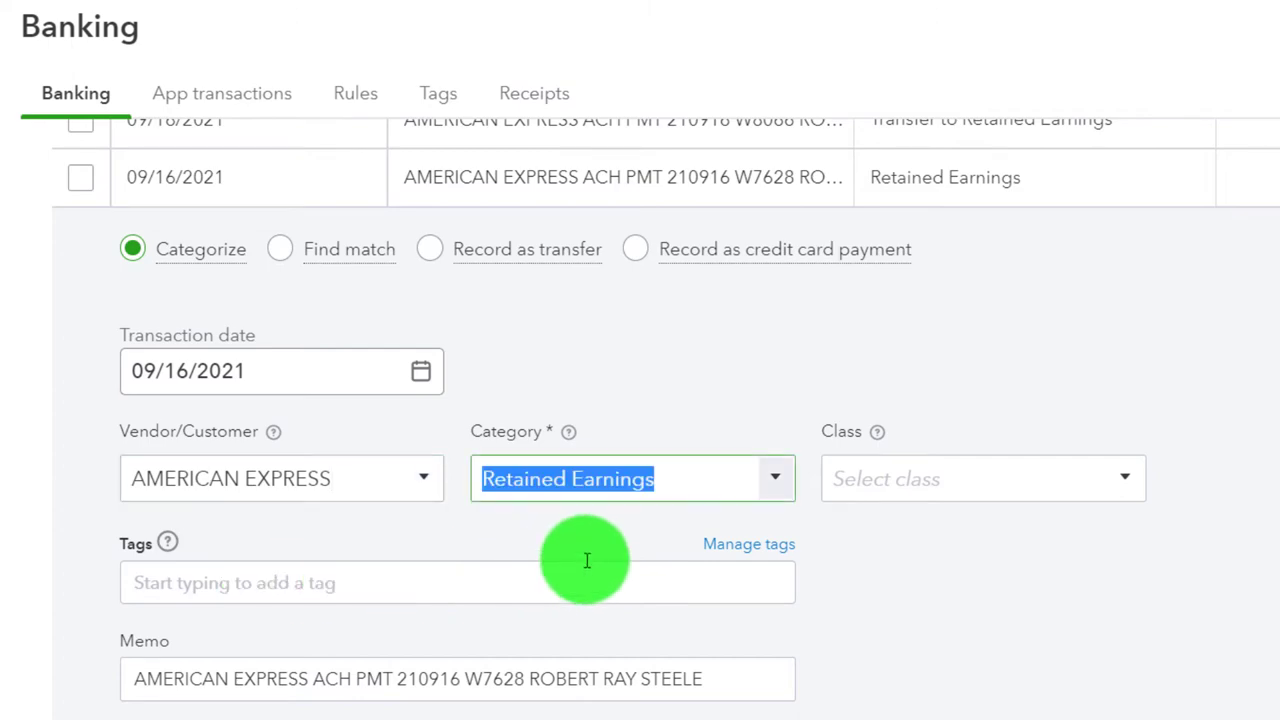
{"action": "left_click", "coordinate": [771, 484]}
{"action": "type", "text": "su"}
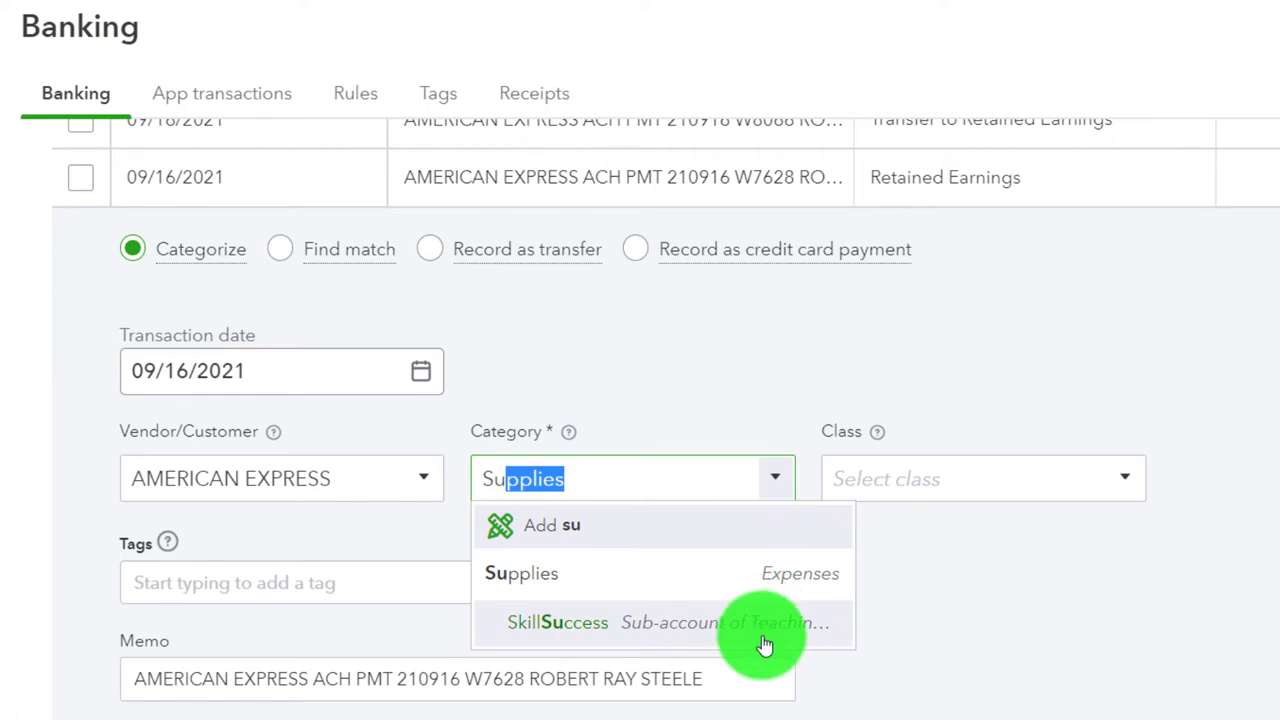
{"action": "left_click", "coordinate": [760, 582]}
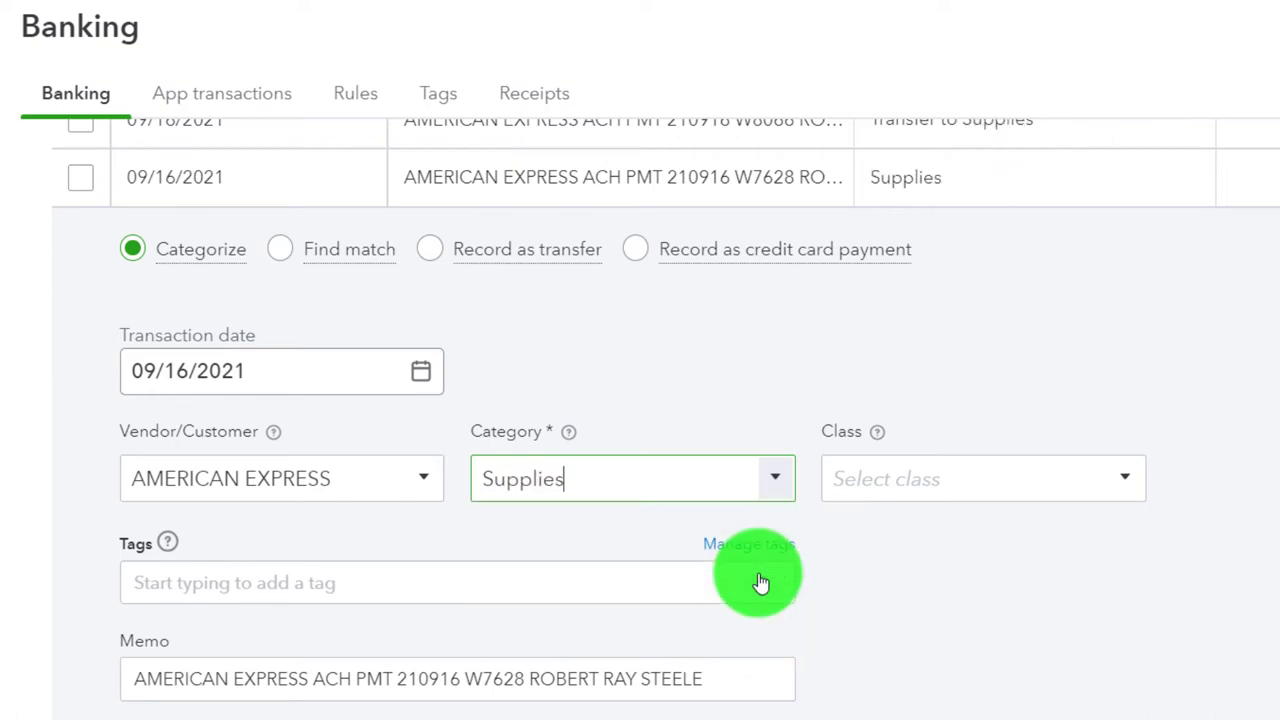
{"action": "key", "text": "Tab"}
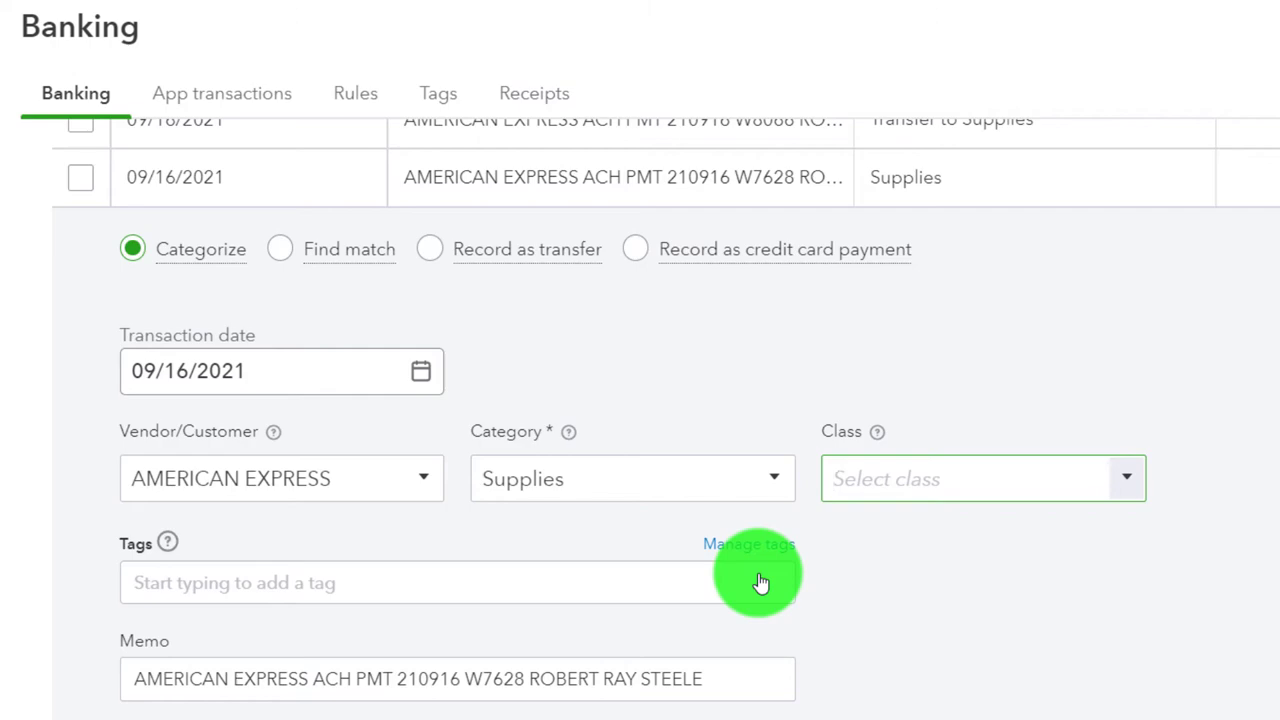
{"action": "scroll", "coordinate": [760, 582], "scroll_direction": "down", "scroll_amount": 2}
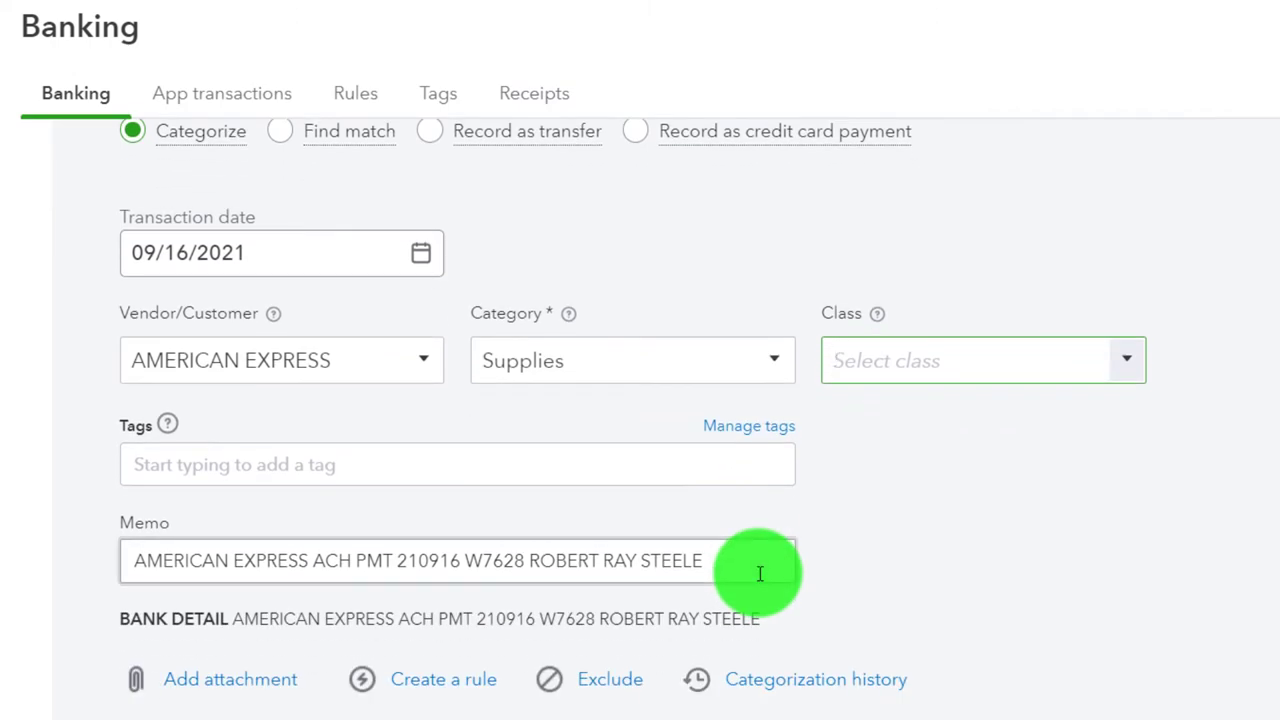
Create a bank rule from the 09/16/2021 American Express payment and name it "AMERICAN EXPRESS < 4000".
{"action": "scroll", "coordinate": [760, 573], "scroll_direction": "down", "scroll_amount": 2}
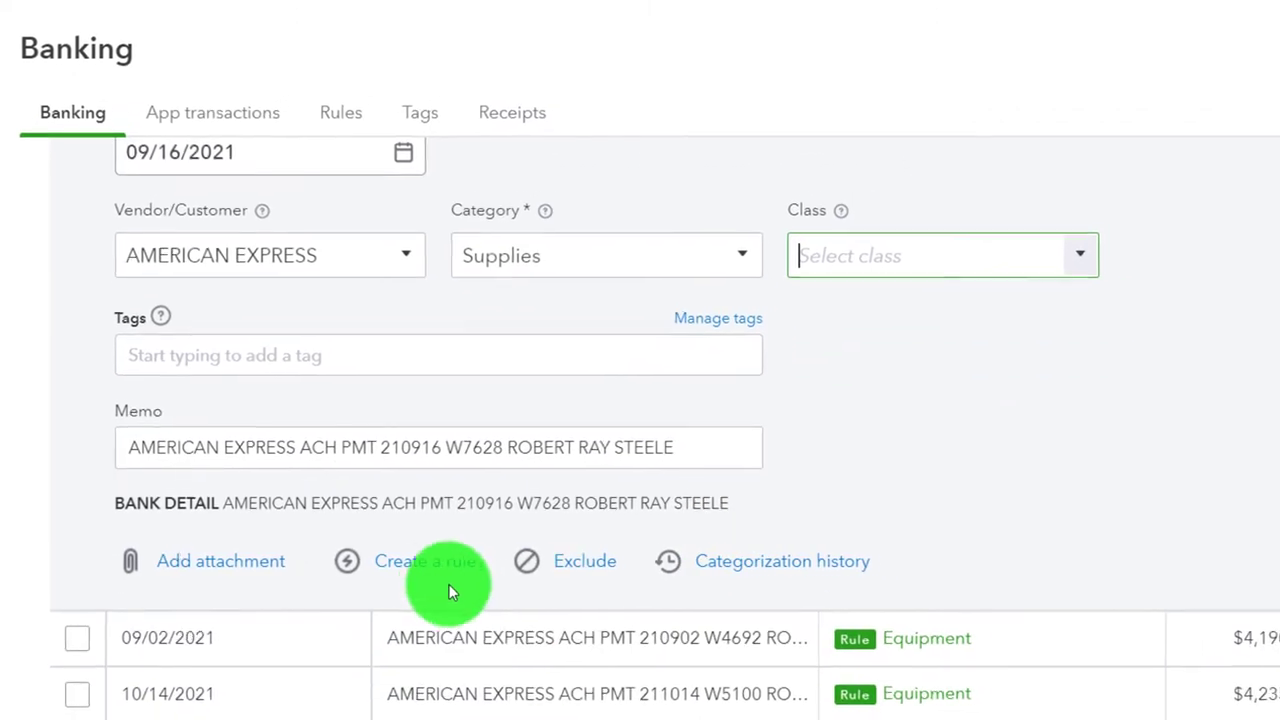
{"action": "left_click", "coordinate": [405, 566]}
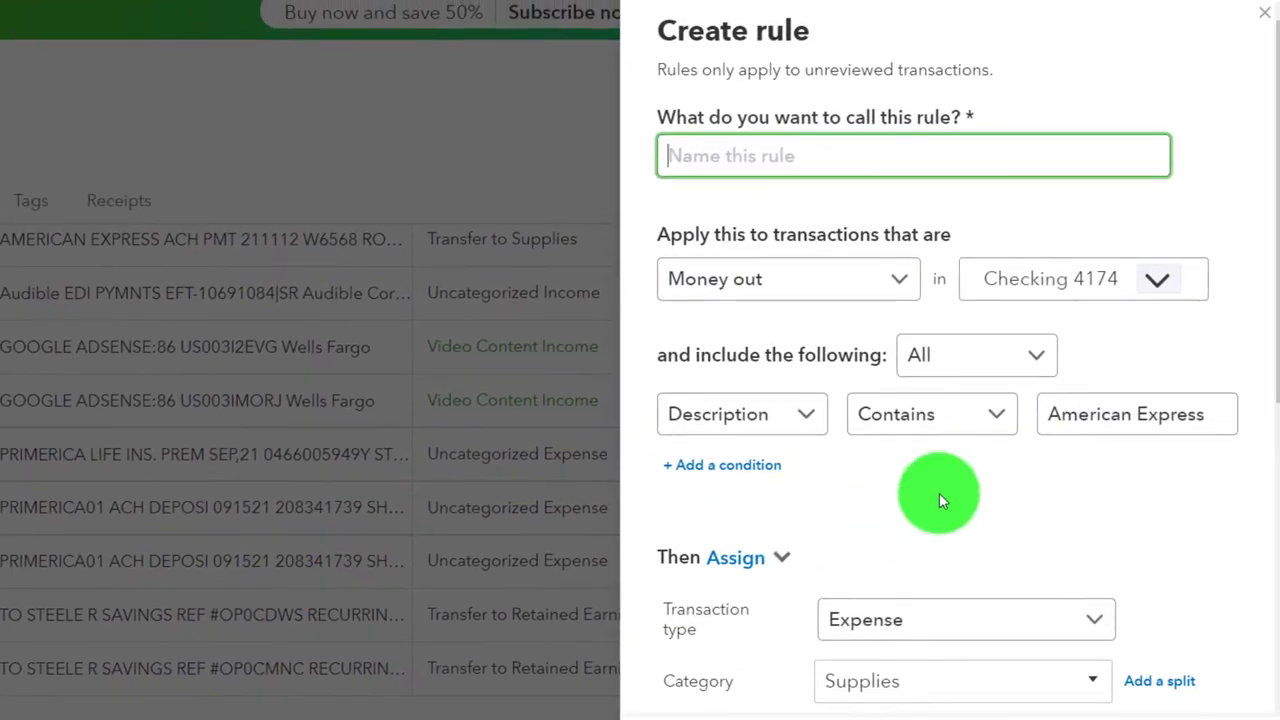
{"action": "type", "text": "AMERICAN EXPRESS"}
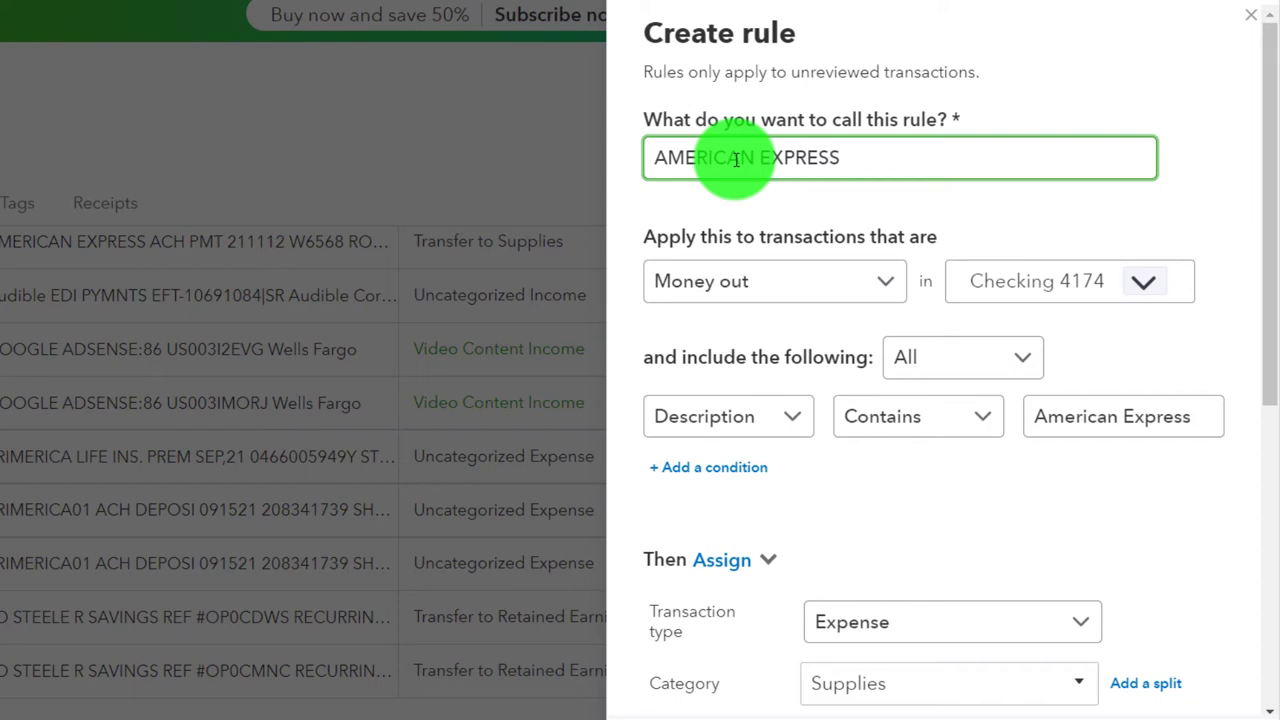
{"action": "type", "text": "< 4000"}
{"action": "key", "text": "Tab"}
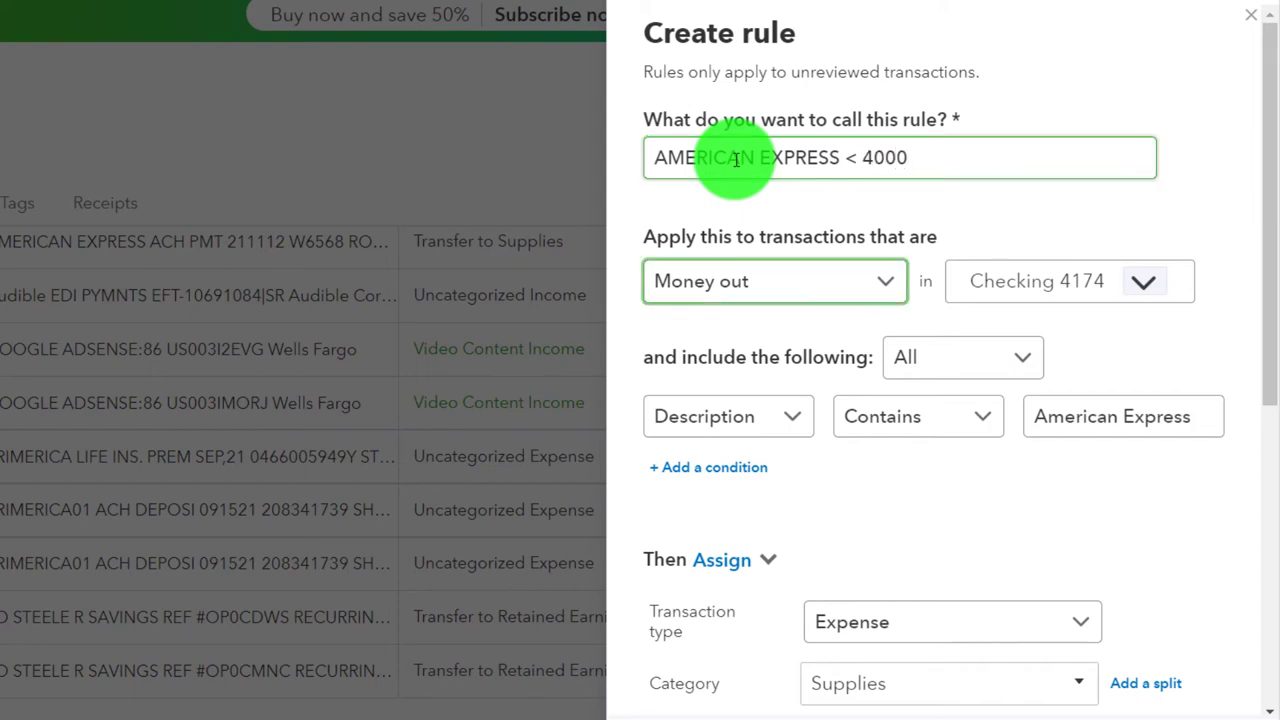
{"action": "key", "text": "Tab"}
{"action": "key", "text": "Tab"}
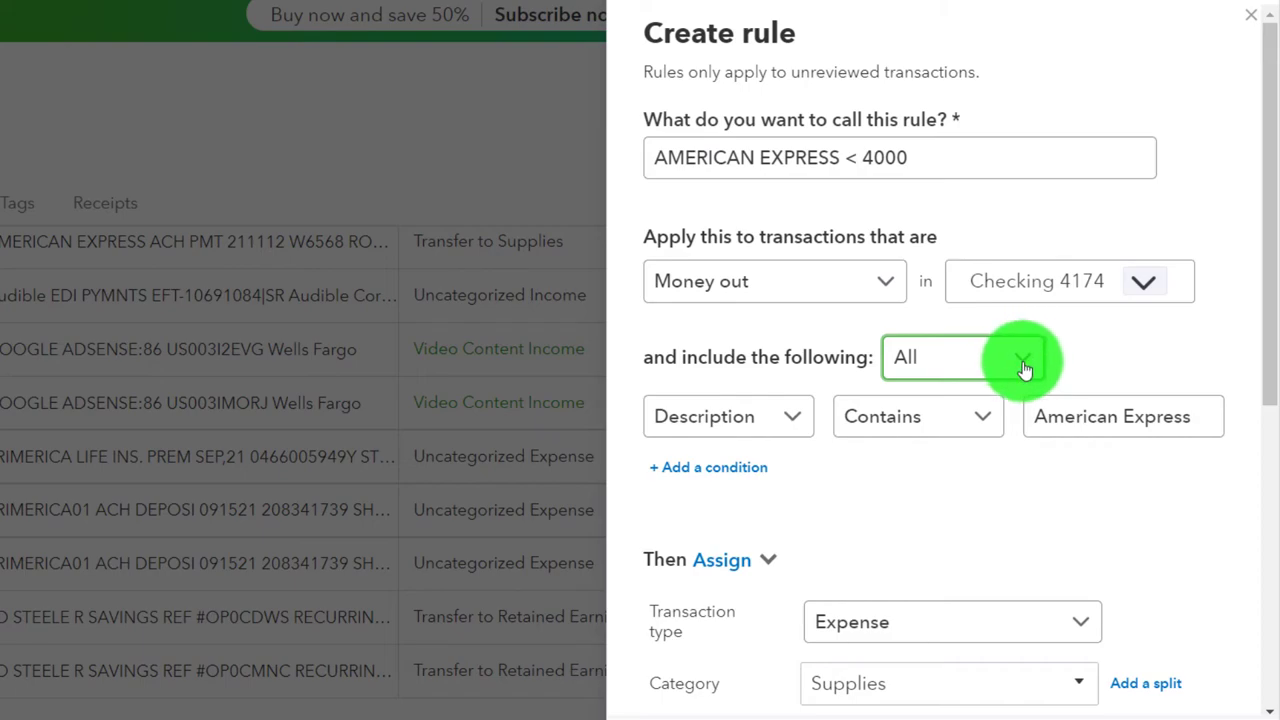
Add a second condition to the new rule with Amount, Is greater than, and 4000.
{"action": "left_click", "coordinate": [795, 425]}
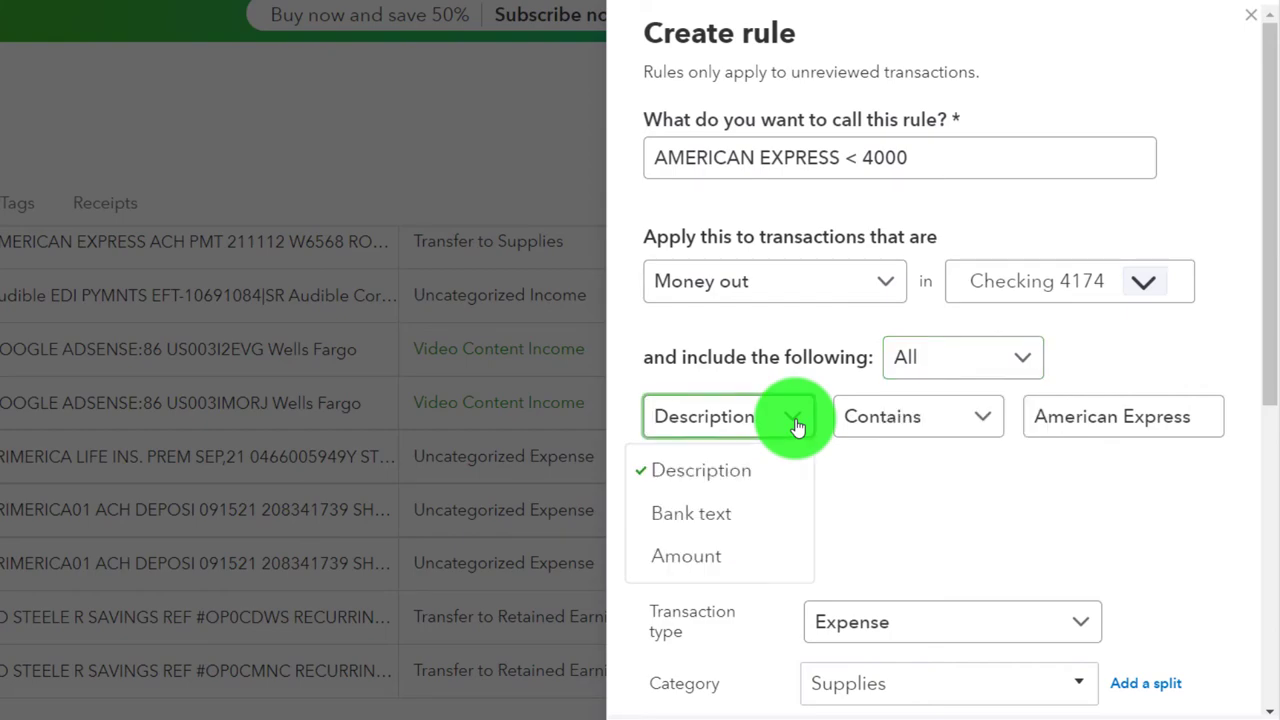
{"action": "left_click", "coordinate": [940, 505]}
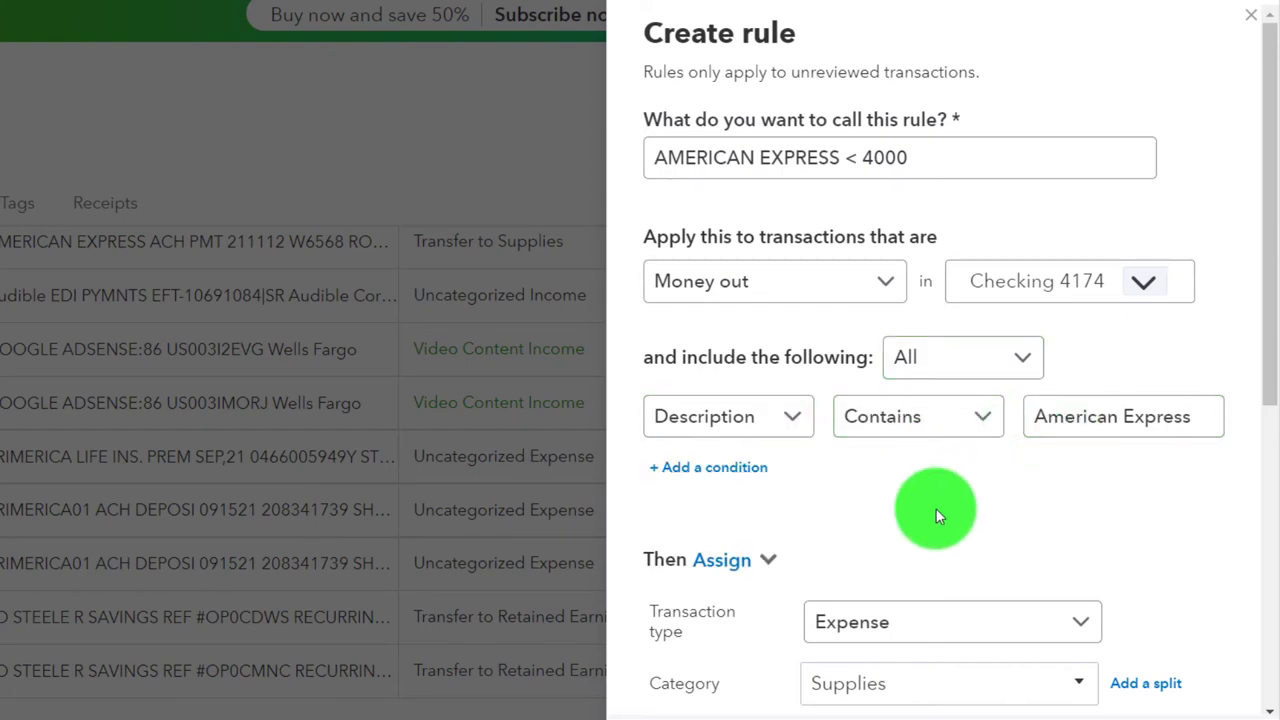
{"action": "left_click", "coordinate": [685, 467]}
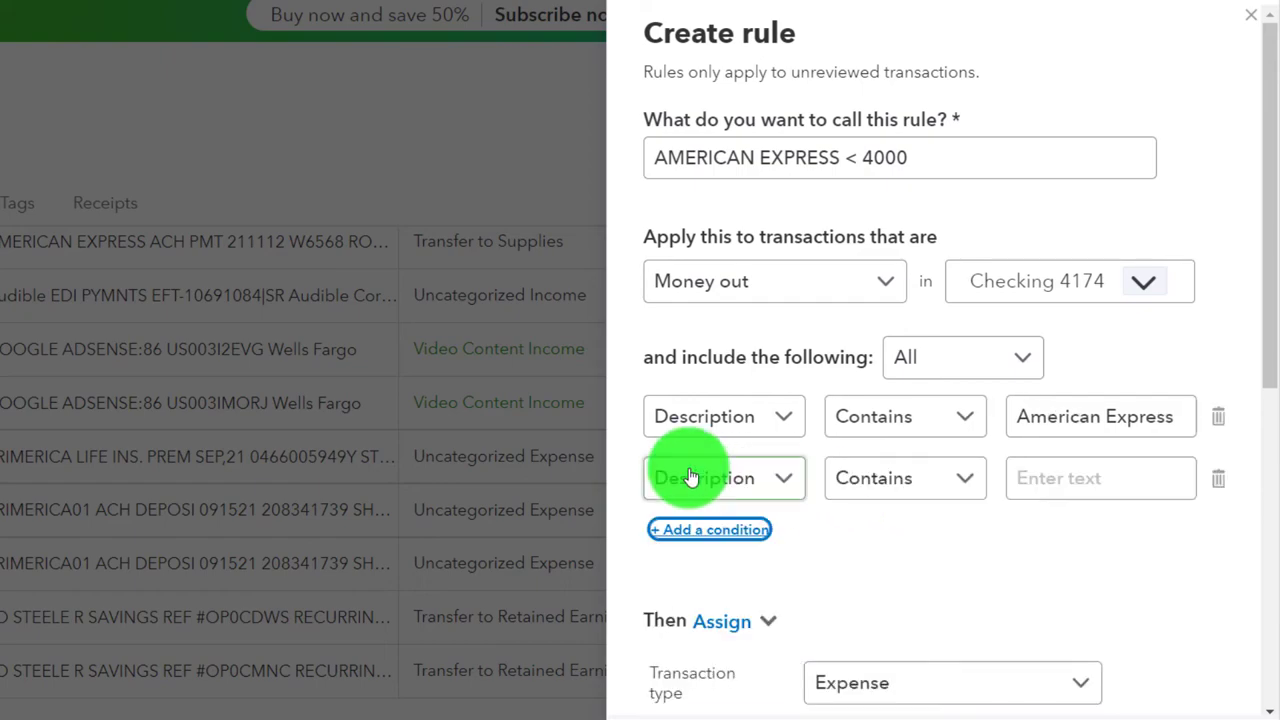
{"action": "left_click", "coordinate": [785, 480]}
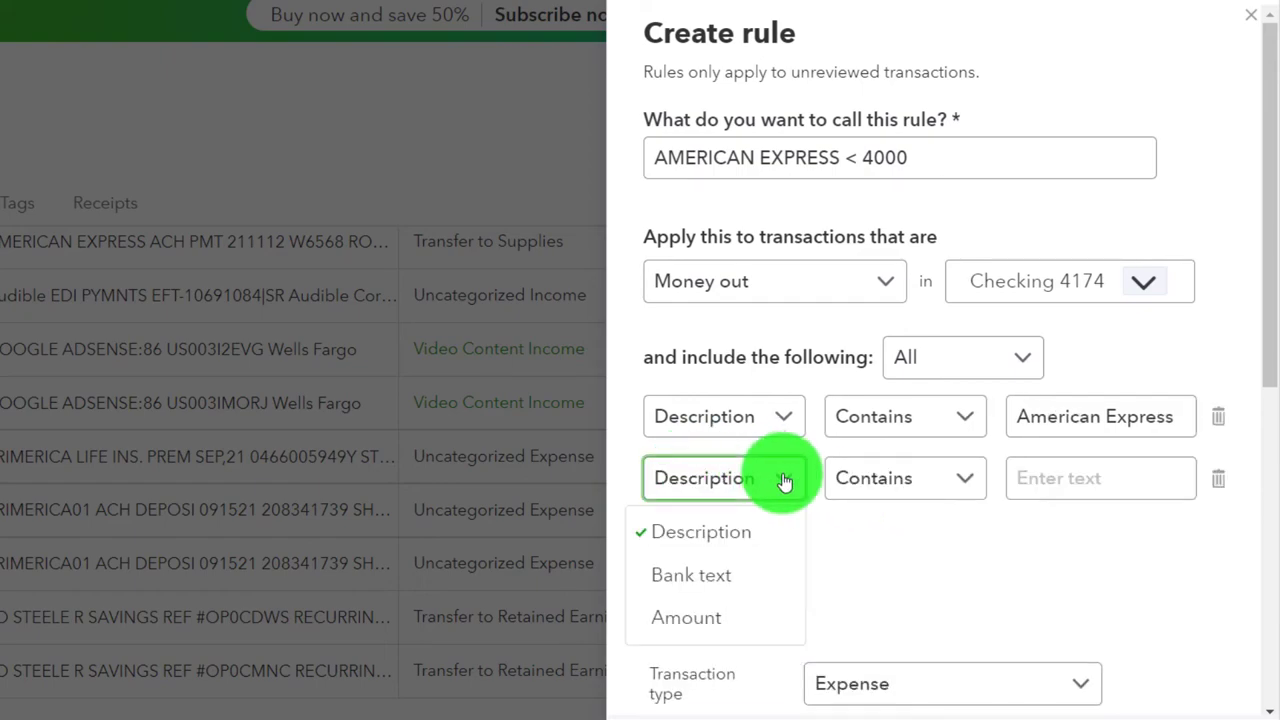
{"action": "left_click", "coordinate": [729, 614]}
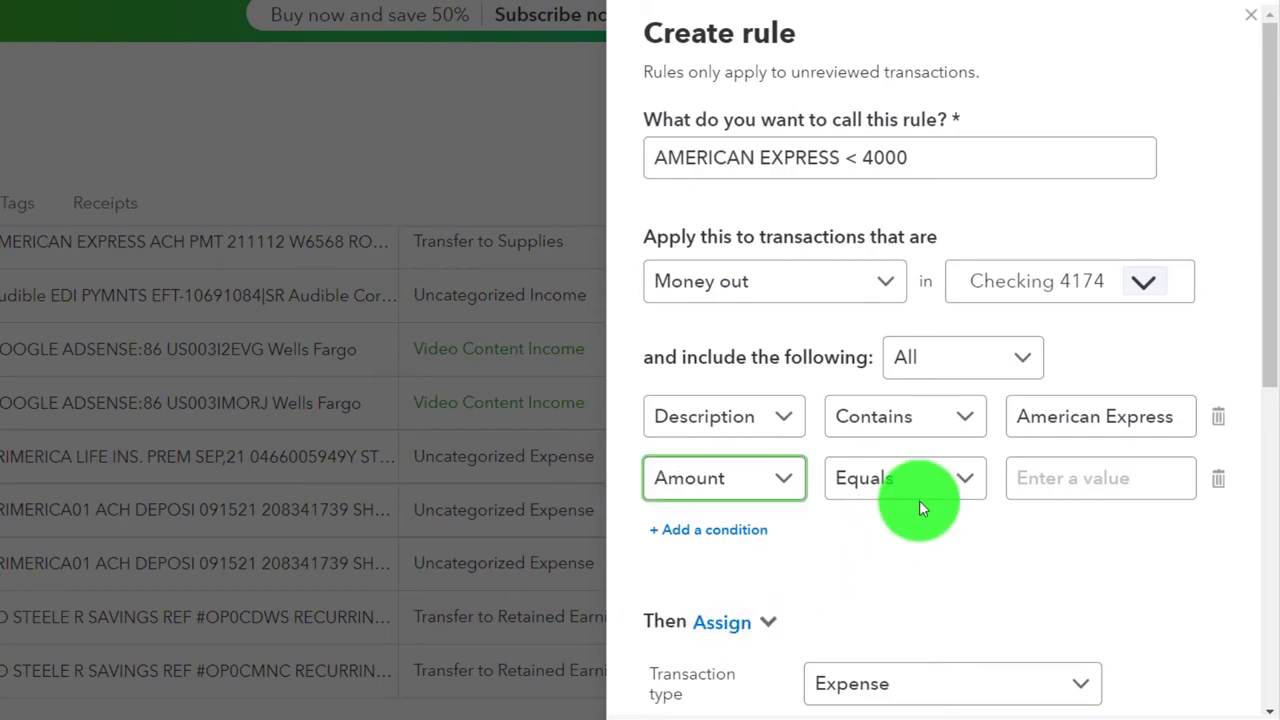
{"action": "left_click", "coordinate": [956, 487]}
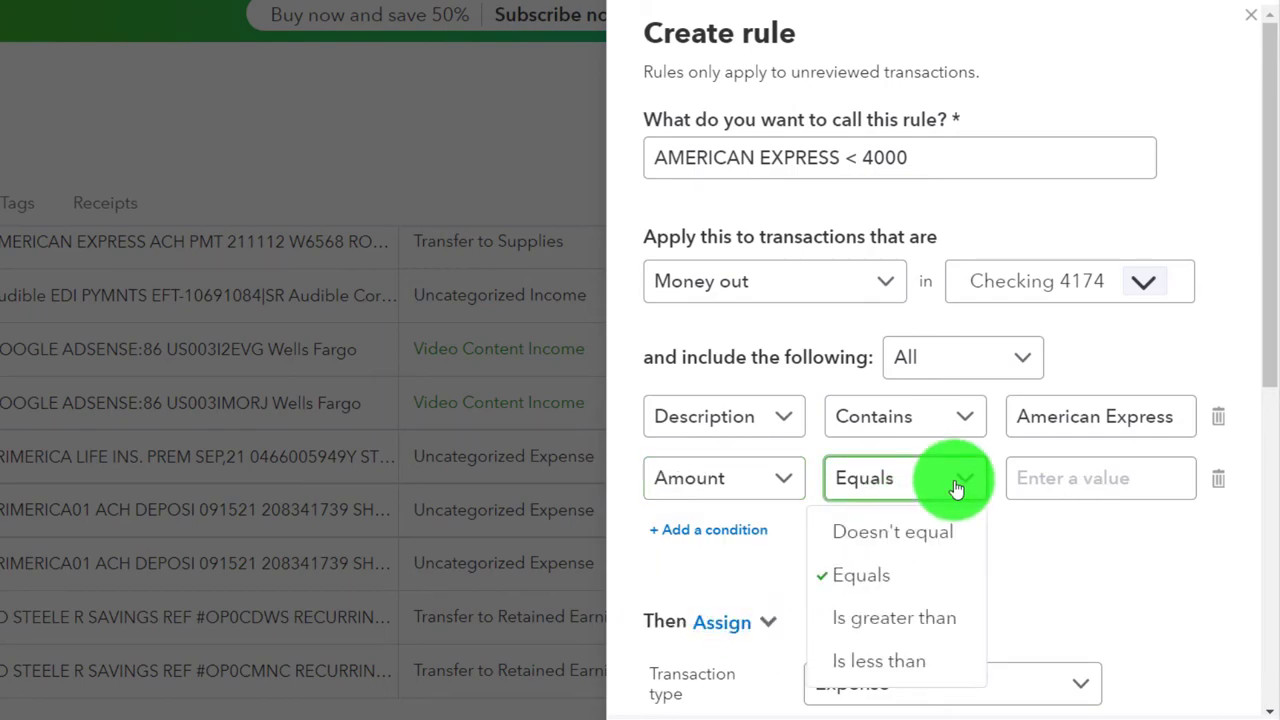
{"action": "left_click", "coordinate": [950, 620]}
{"action": "left_click", "coordinate": [1060, 479]}
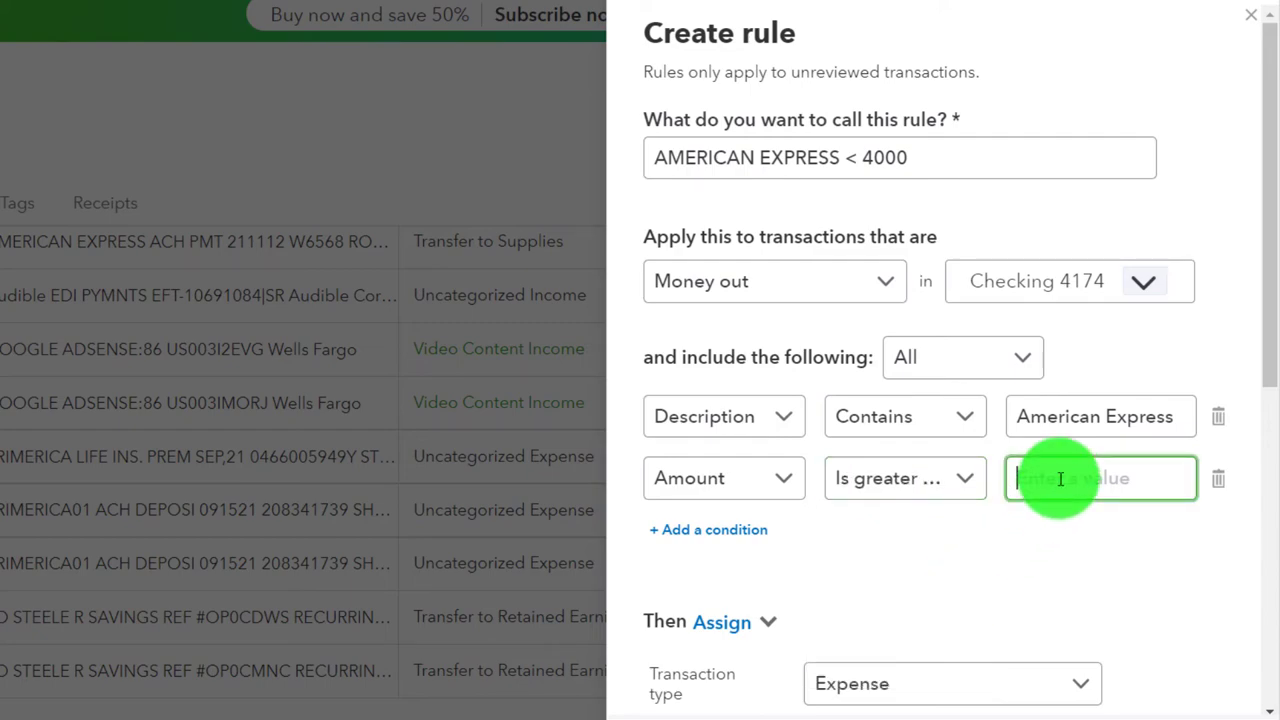
{"action": "type", "text": "4000"}
{"action": "key", "text": "Tab"}
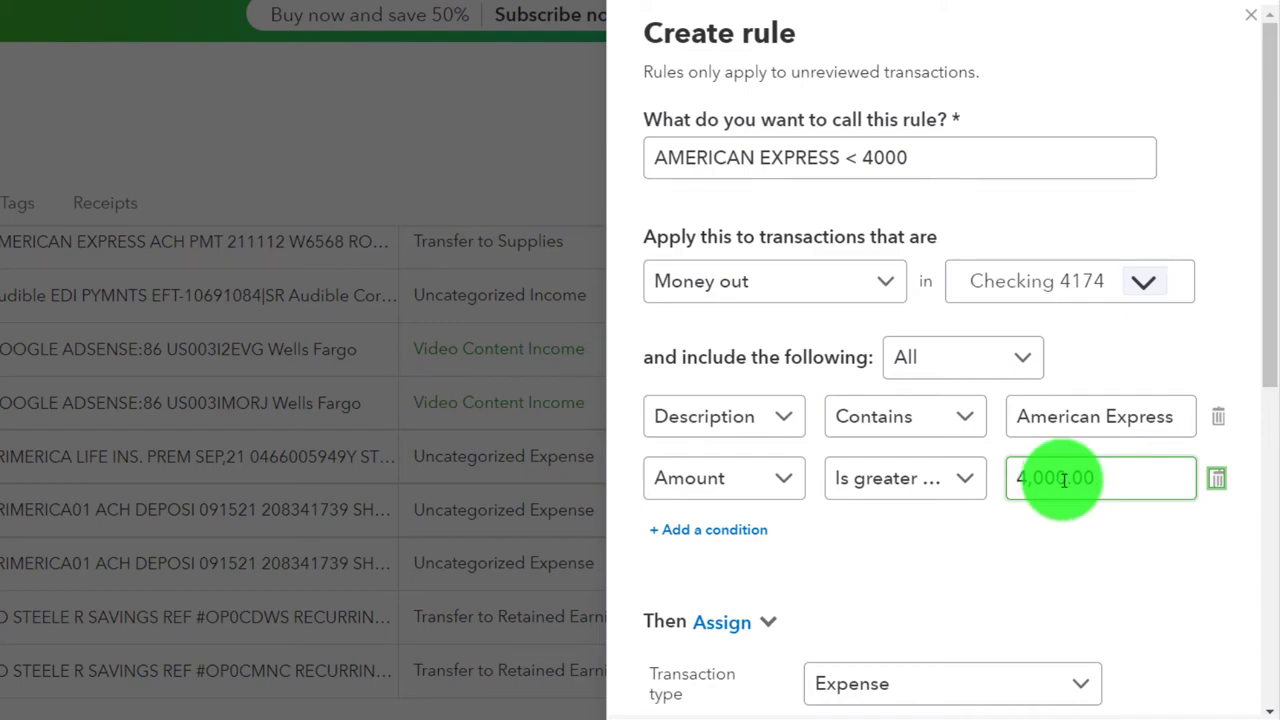
{"action": "left_click", "coordinate": [949, 570]}
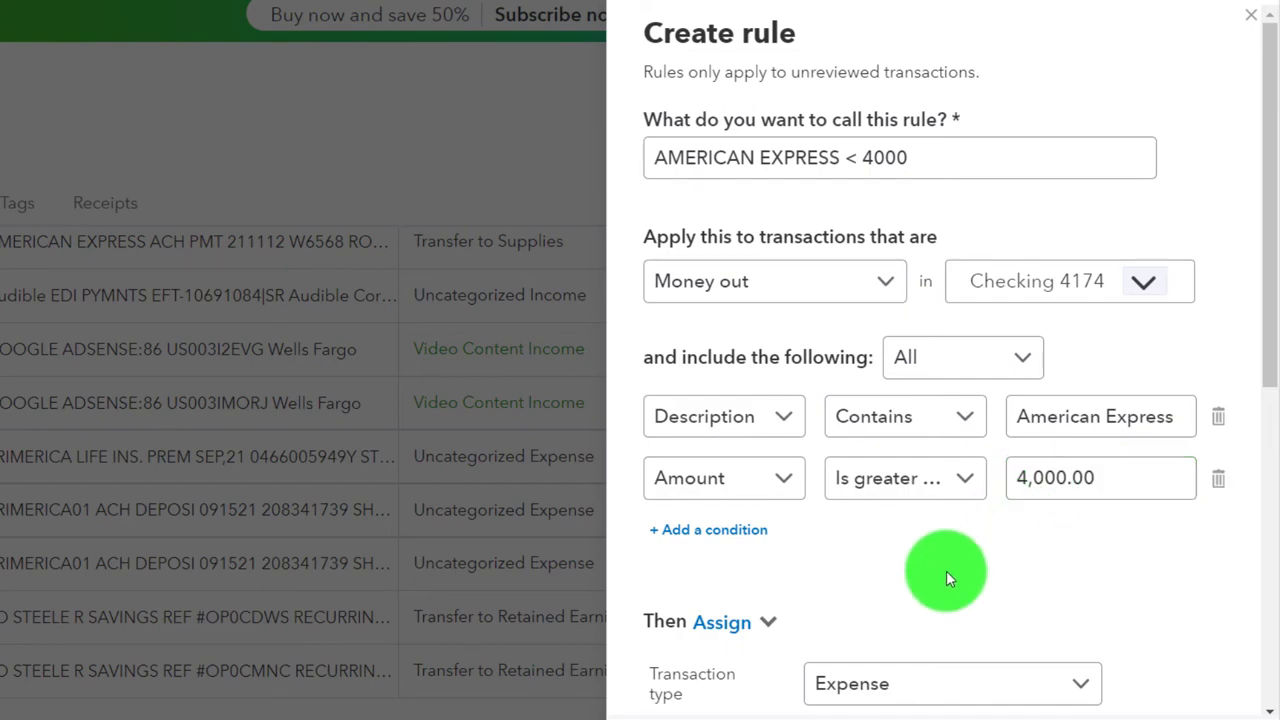
Check the rule's assigned Expense type, Supplies category and AMERICAN EXPRESS payee, and save the rule.
{"action": "scroll", "coordinate": [946, 570], "scroll_direction": "down", "scroll_amount": 2}
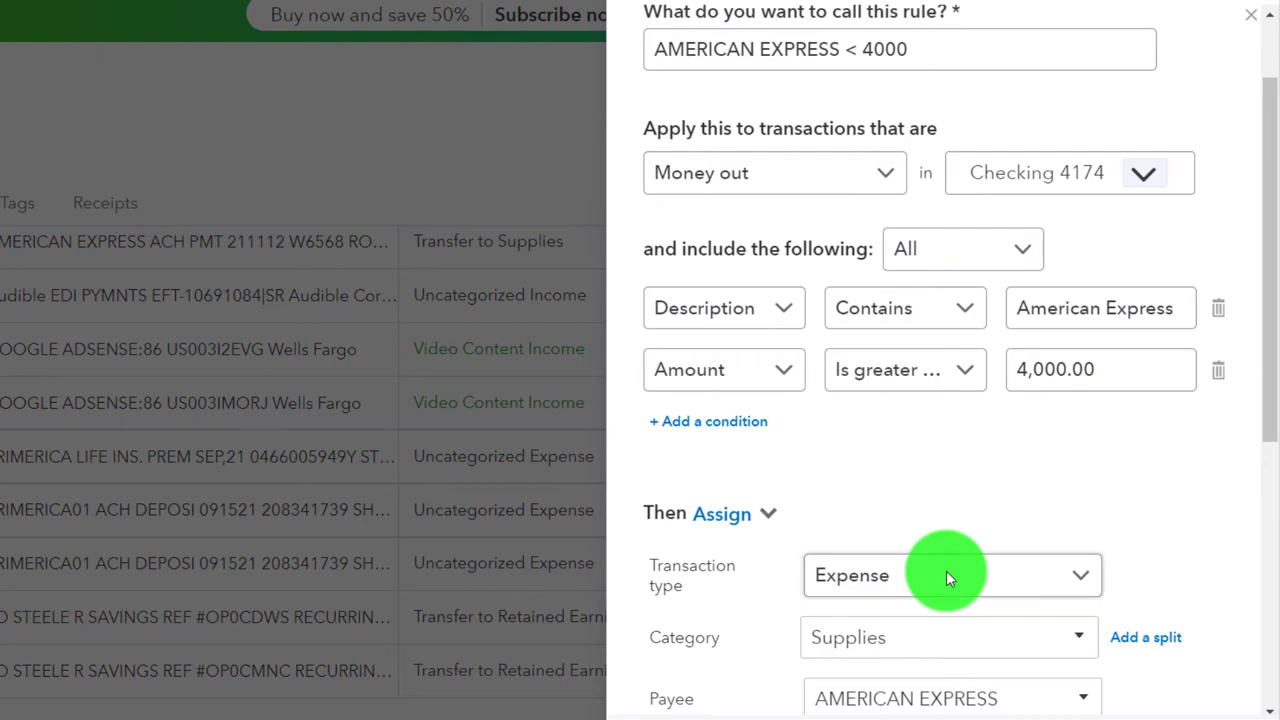
{"action": "scroll", "coordinate": [946, 570], "scroll_direction": "down", "scroll_amount": 2}
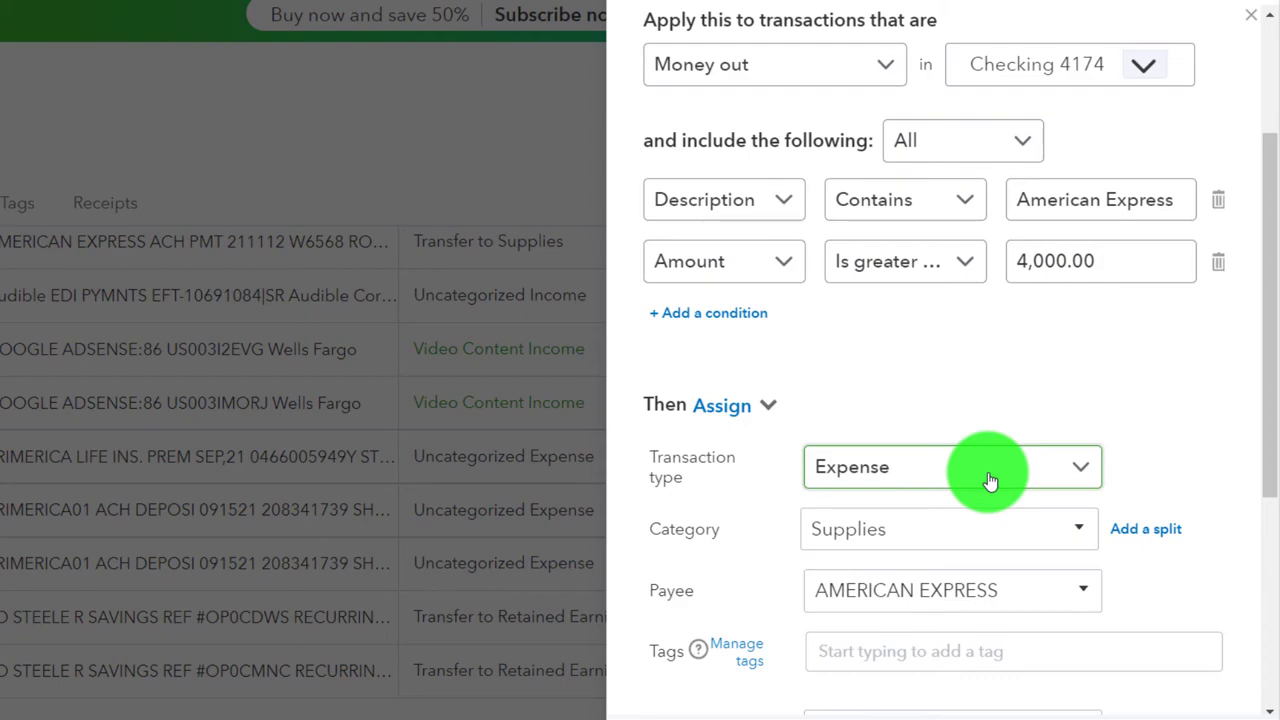
{"action": "scroll", "coordinate": [990, 478], "scroll_direction": "down", "scroll_amount": 2}
{"action": "left_click", "coordinate": [1090, 433]}
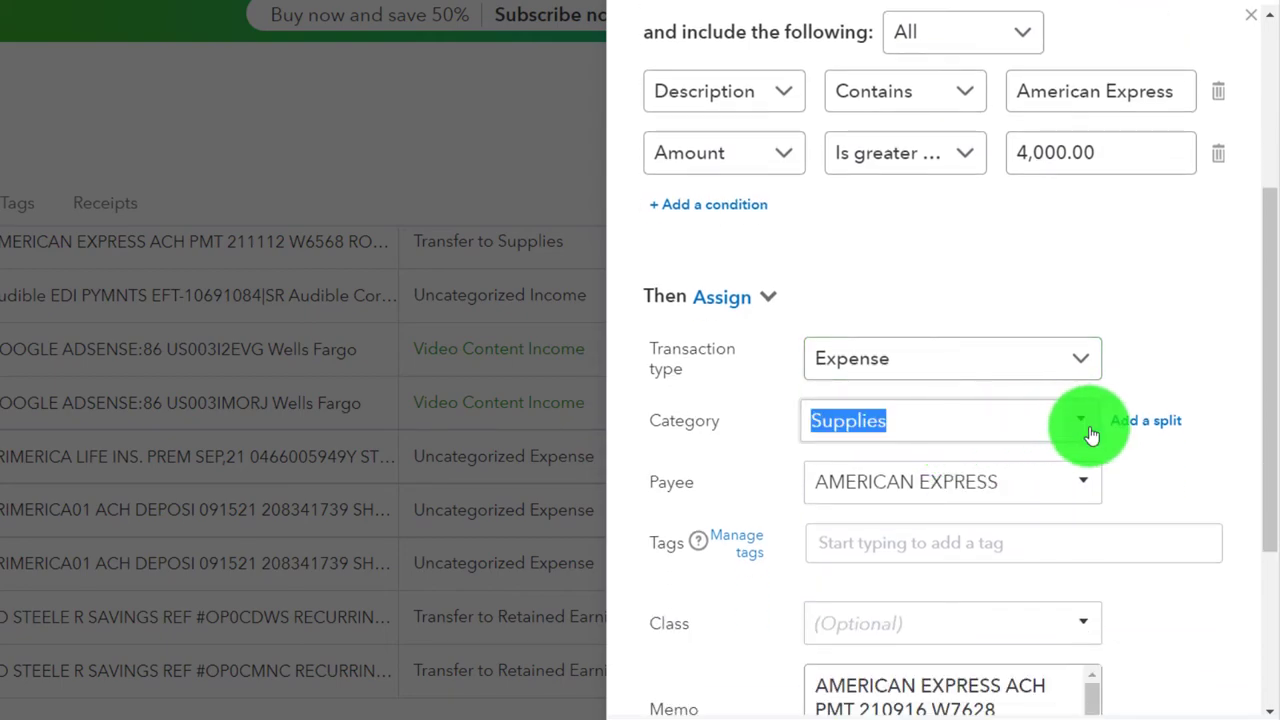
{"action": "left_click", "coordinate": [1090, 433]}
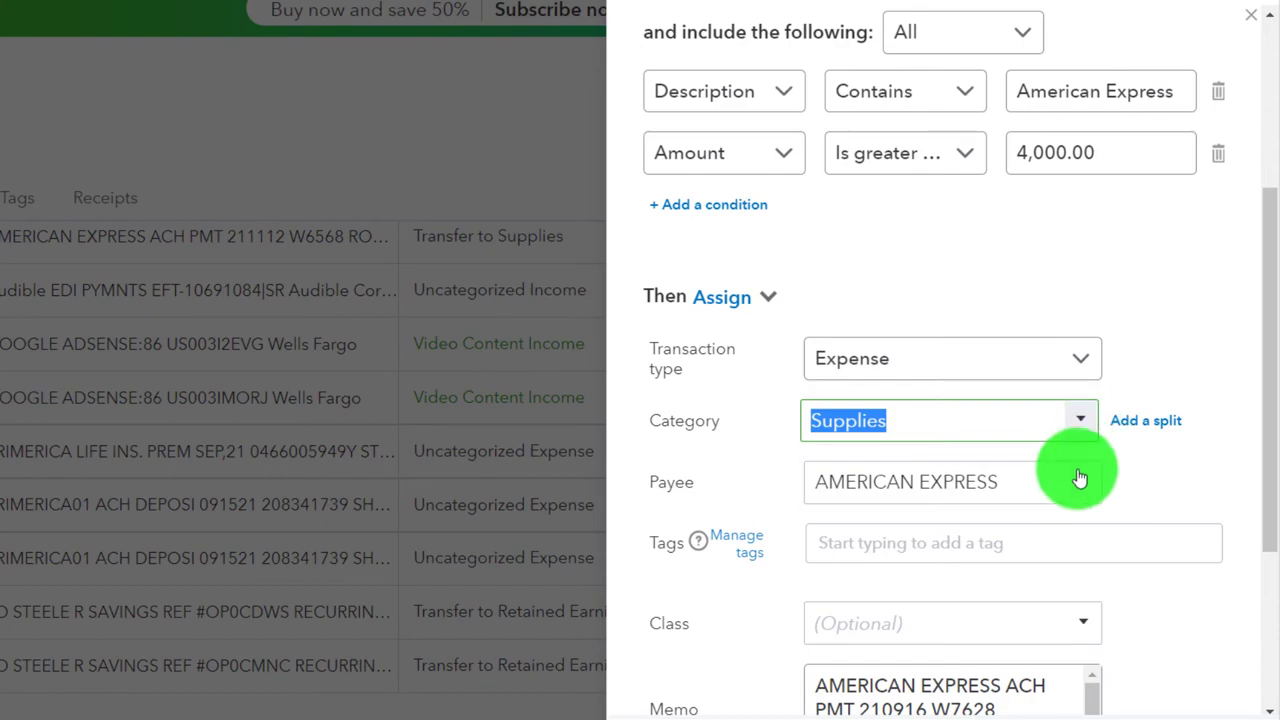
{"action": "scroll", "coordinate": [1070, 492], "scroll_direction": "down", "scroll_amount": 3}
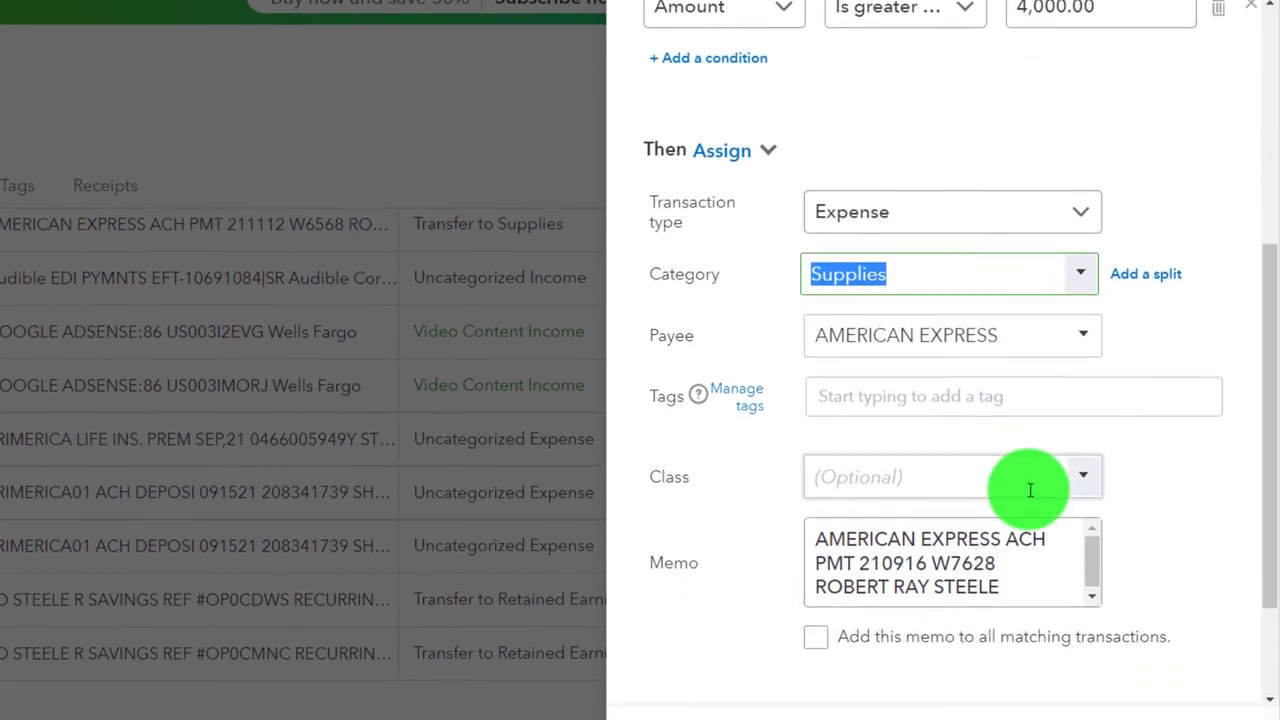
{"action": "left_click", "coordinate": [1186, 676]}
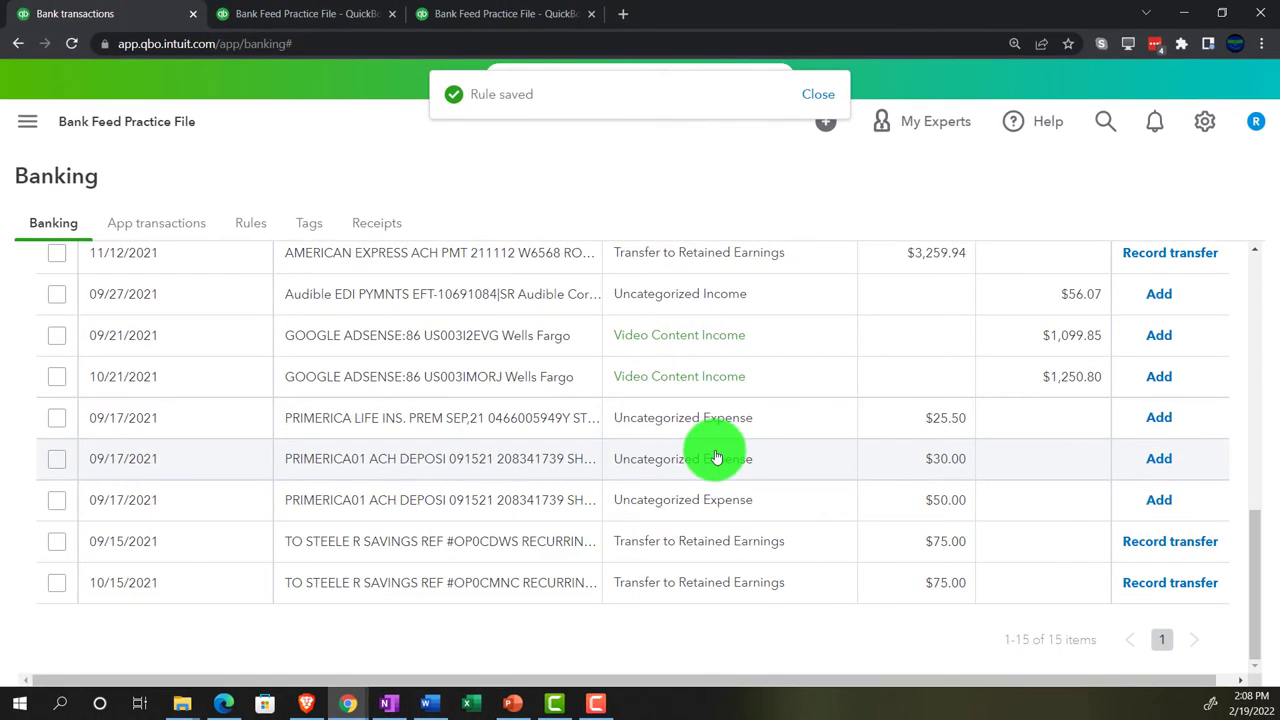
Check the American Express payments in the bank feed, and open the bank rules list with a wider Rule Name column.
{"action": "scroll", "coordinate": [700, 455], "scroll_direction": "up", "scroll_amount": 3}
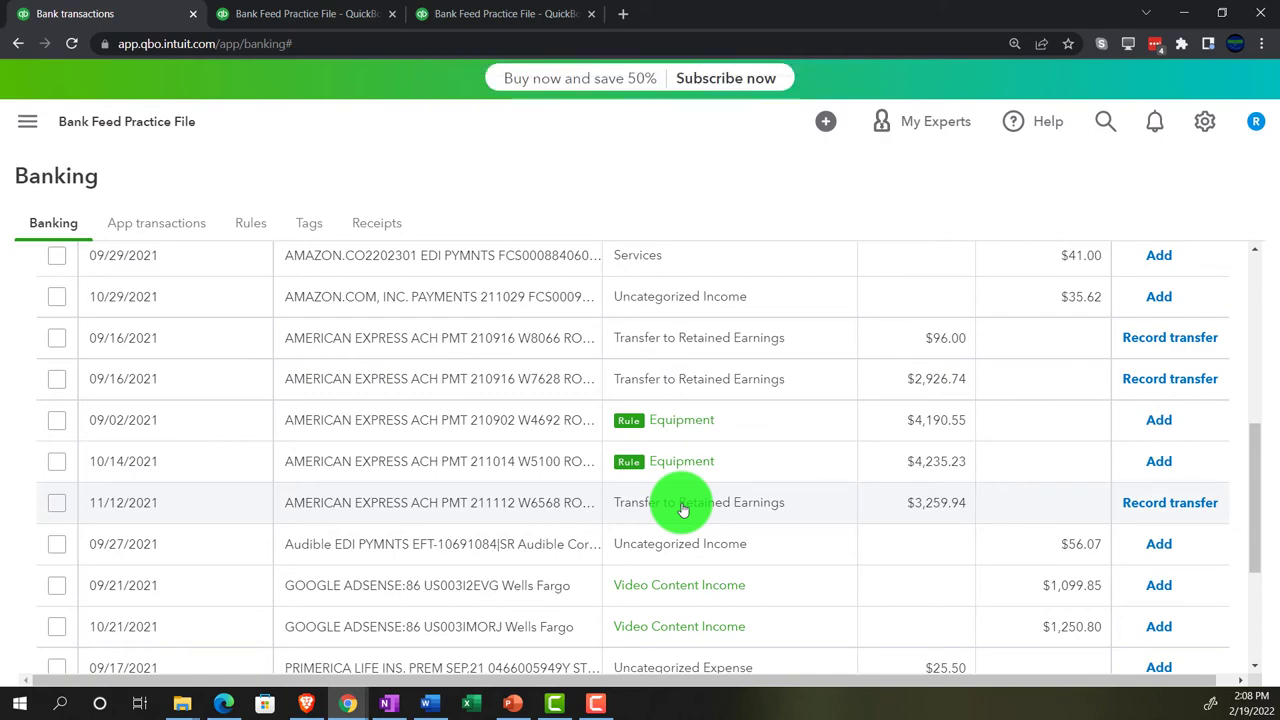
{"action": "scroll", "coordinate": [680, 508], "scroll_direction": "up", "scroll_amount": 5}
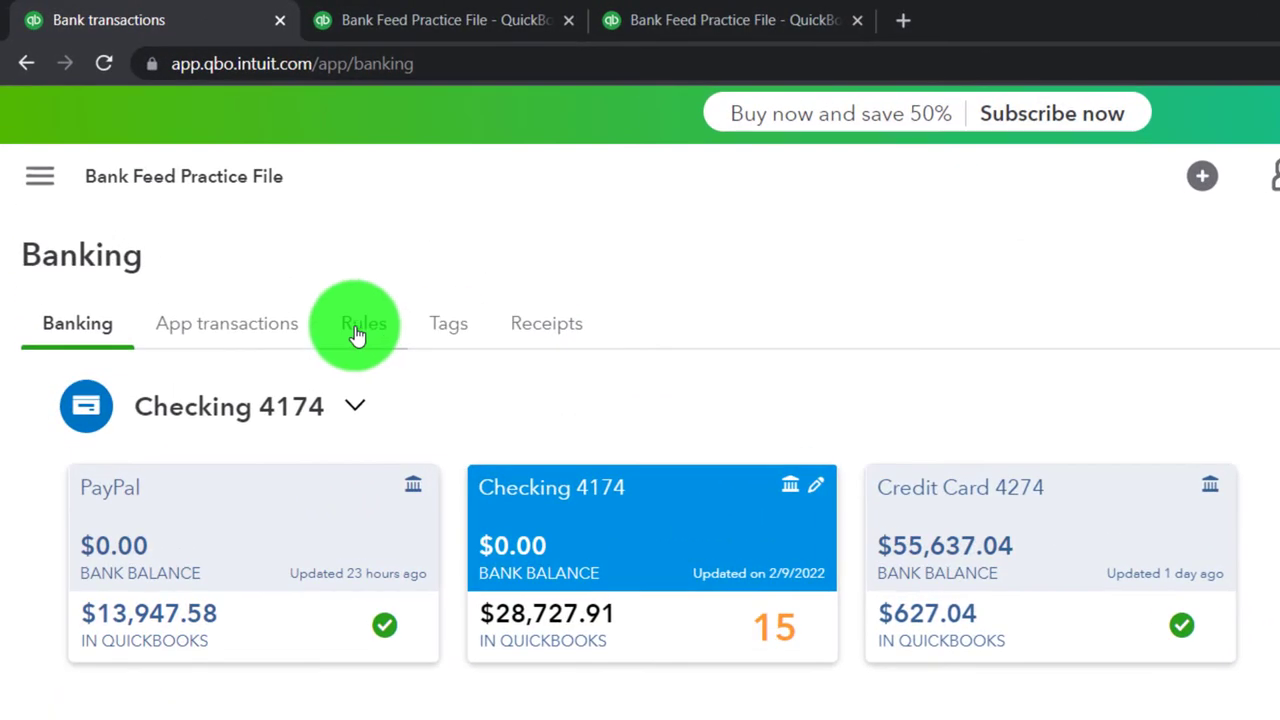
{"action": "left_click", "coordinate": [251, 234]}
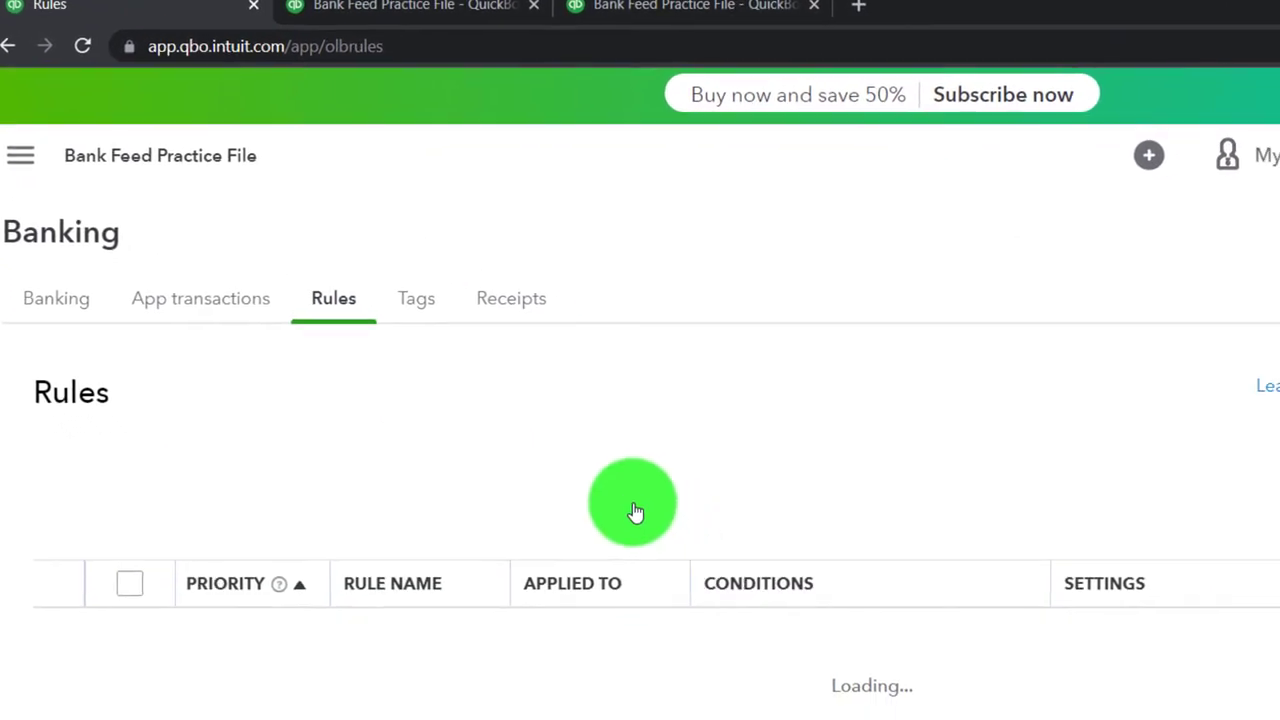
{"action": "scroll", "coordinate": [567, 453], "scroll_direction": "down", "scroll_amount": 4}
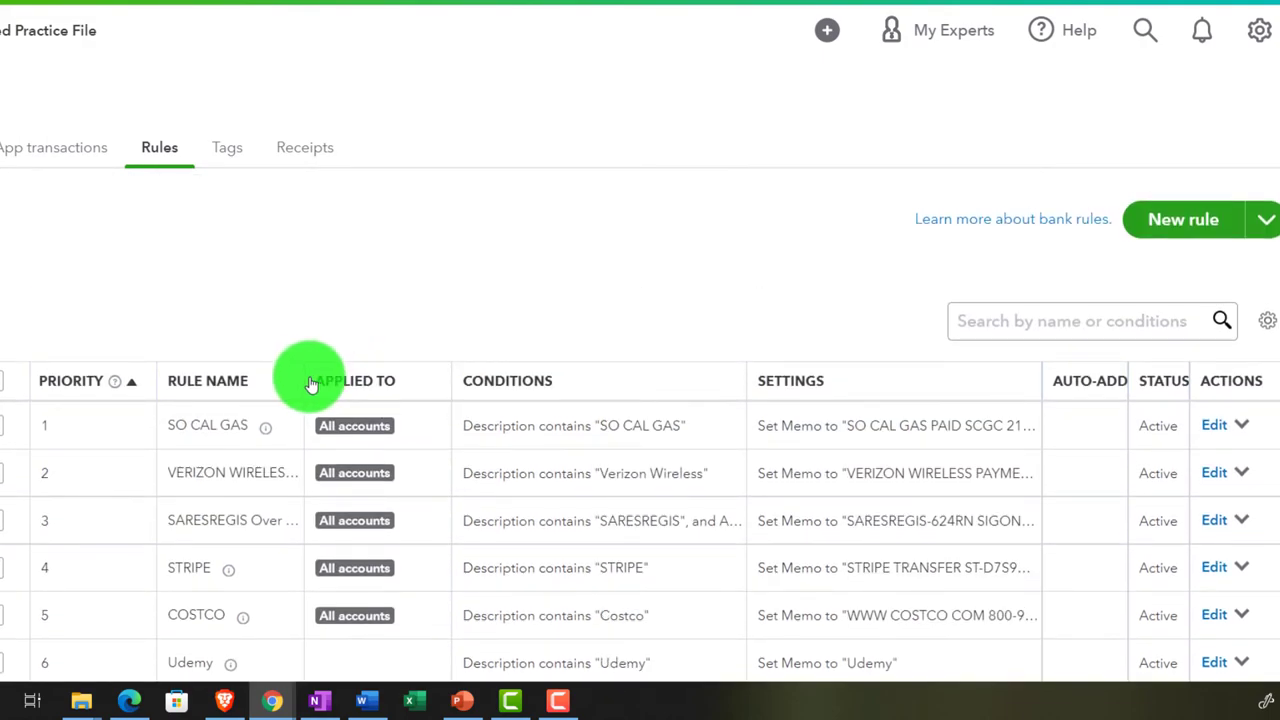
{"action": "left_click_drag", "start_coordinate": [305, 383], "coordinate": [414, 391]}
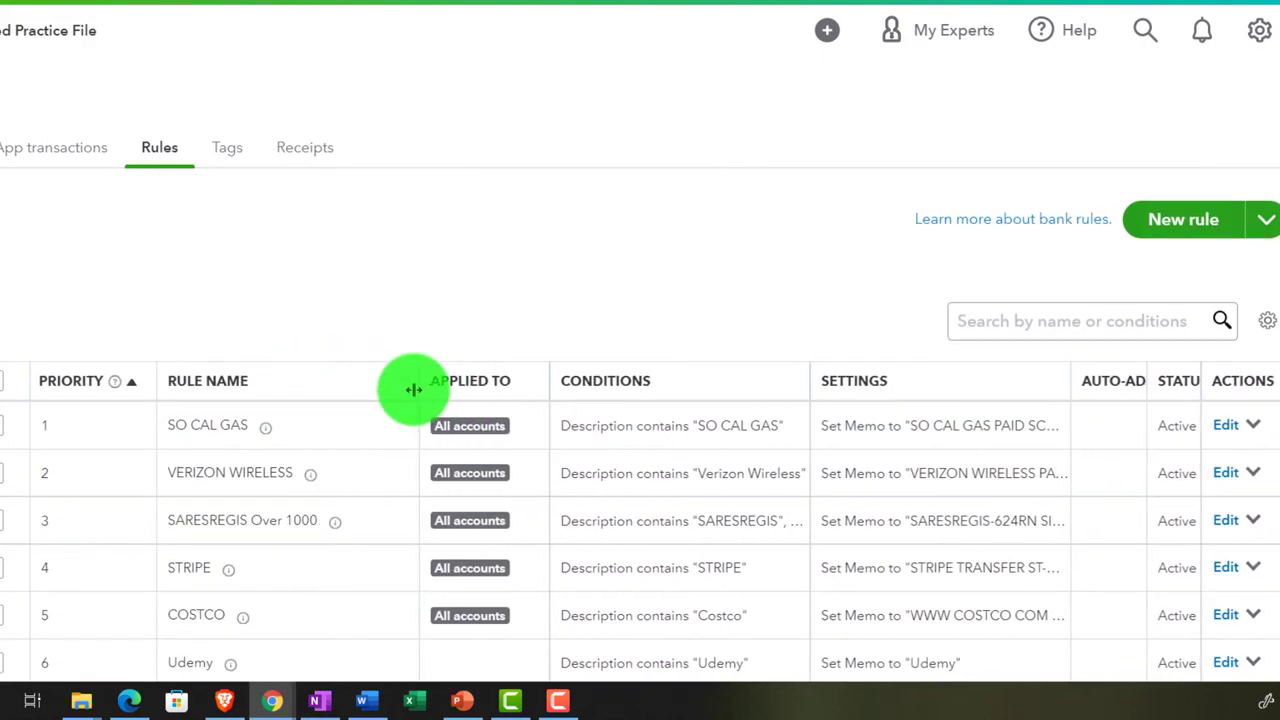
{"action": "scroll", "coordinate": [403, 434], "scroll_direction": "down", "scroll_amount": 5}
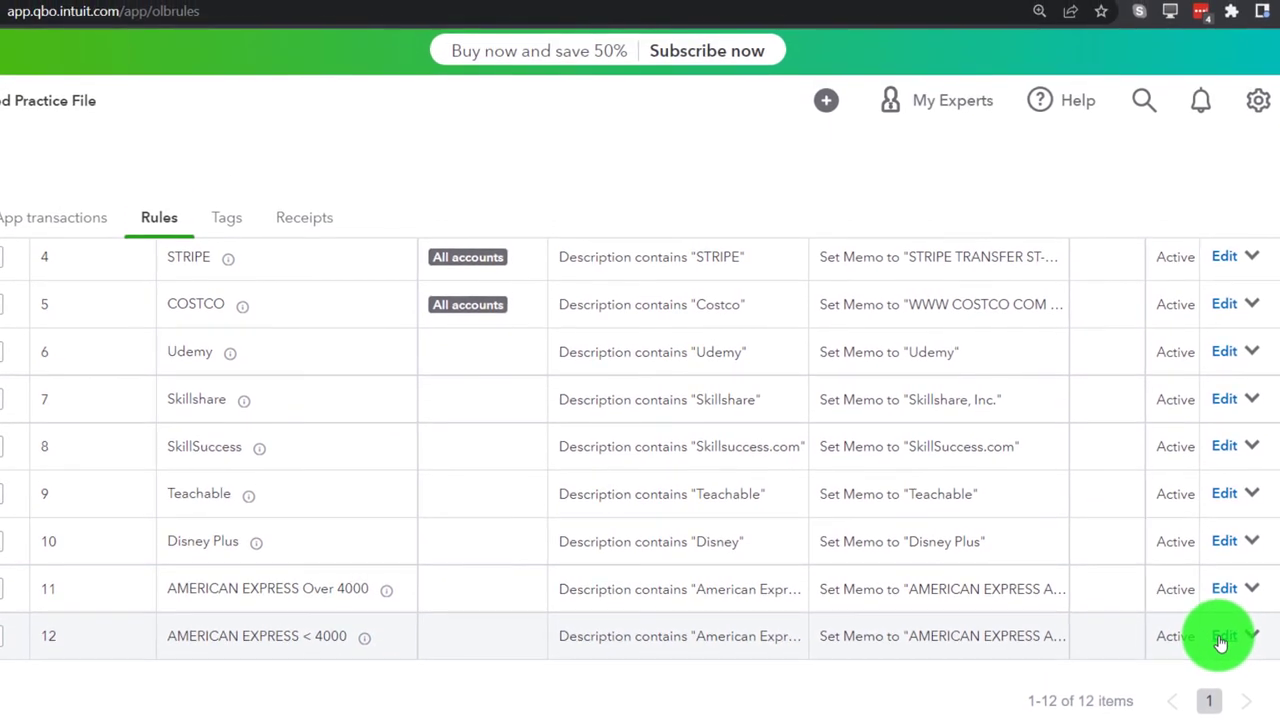
Edit the "AMERICAN EXPRESS < 4000" rule so its amount condition reads Is less than, and save it.
{"action": "left_click", "coordinate": [1225, 566]}
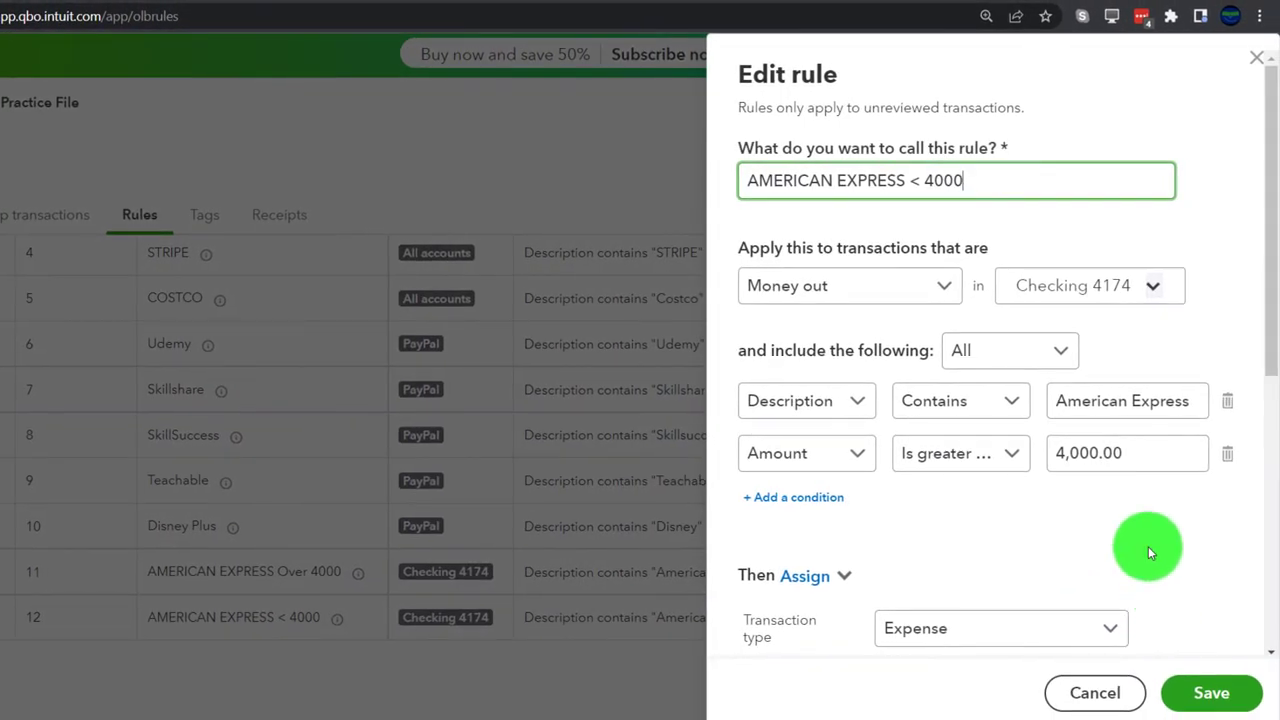
{"action": "left_click", "coordinate": [1014, 455]}
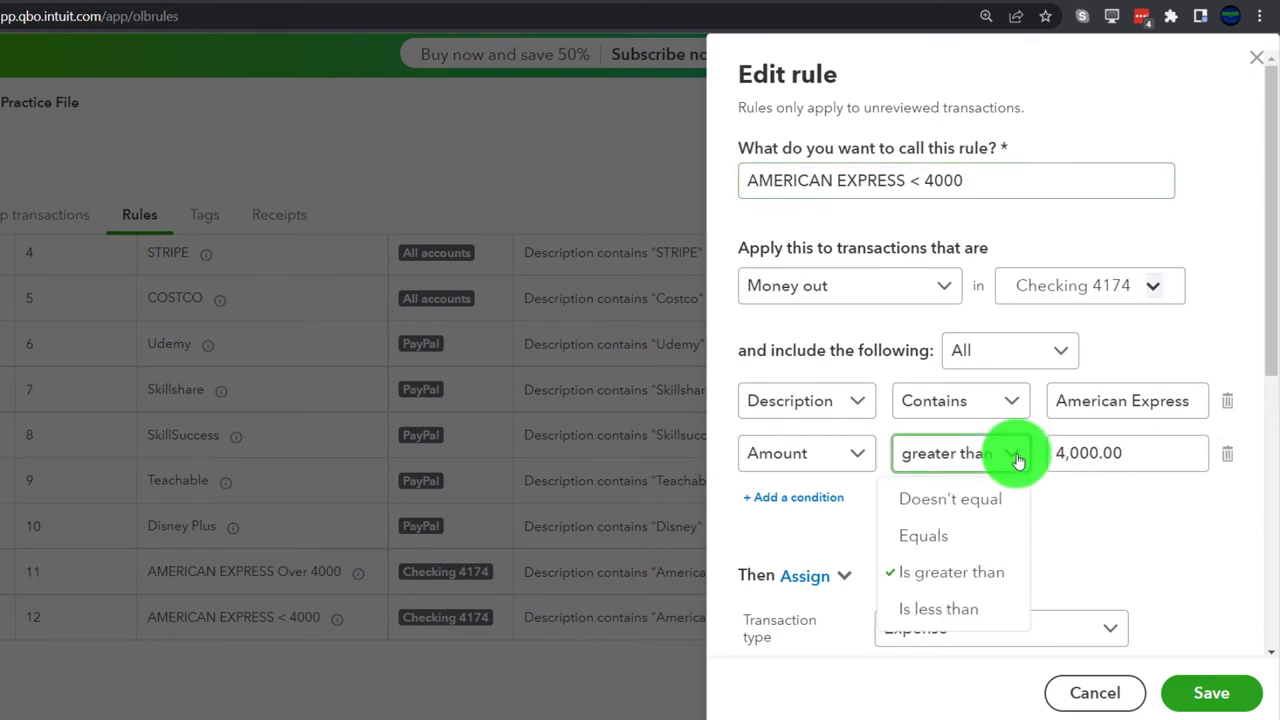
{"action": "left_click", "coordinate": [969, 611]}
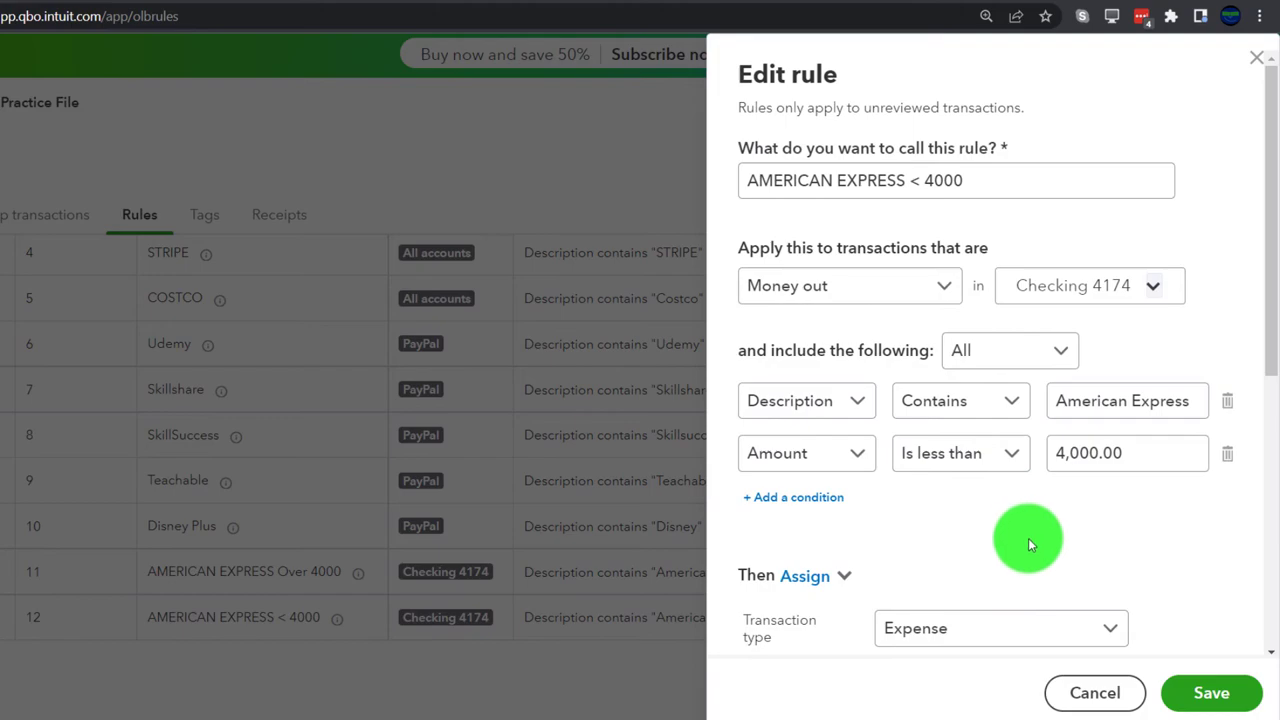
{"action": "left_click", "coordinate": [1181, 693]}
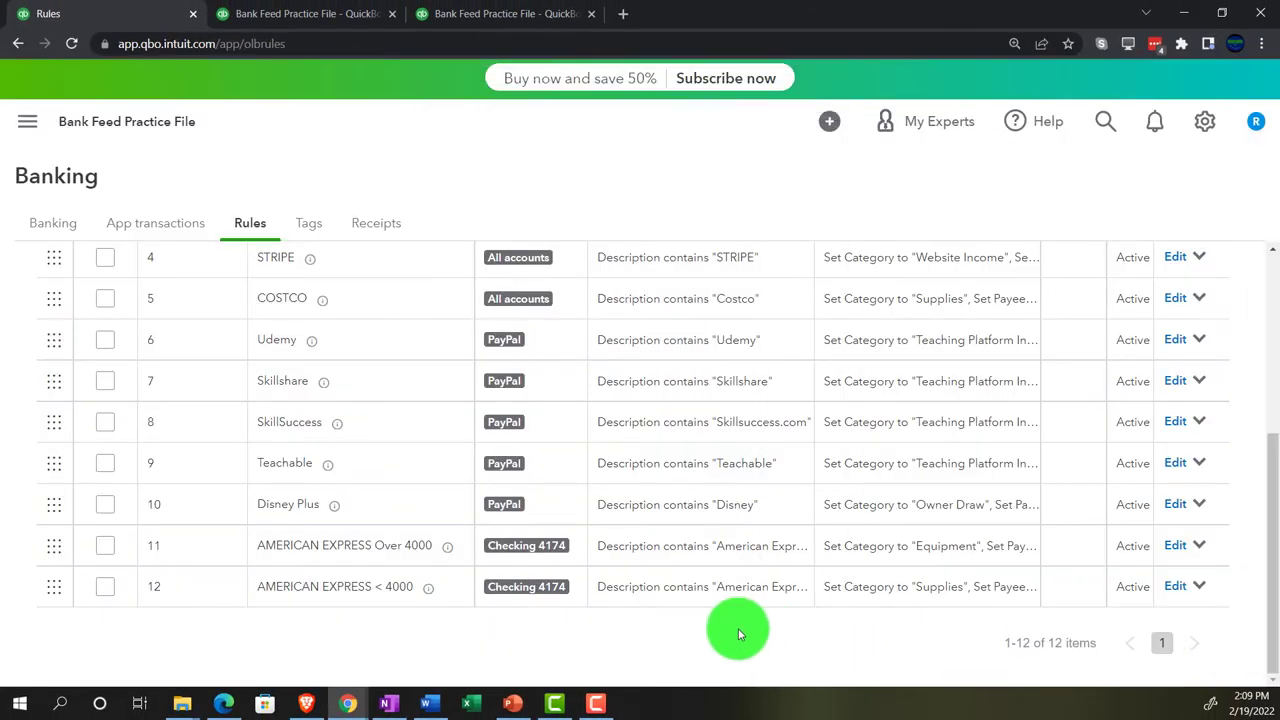
Return to the Checking 4174 bank feed and add the American Express payments of $2,926.74 and $4,190.55.
{"action": "scroll", "coordinate": [325, 597], "scroll_direction": "up", "scroll_amount": 4}
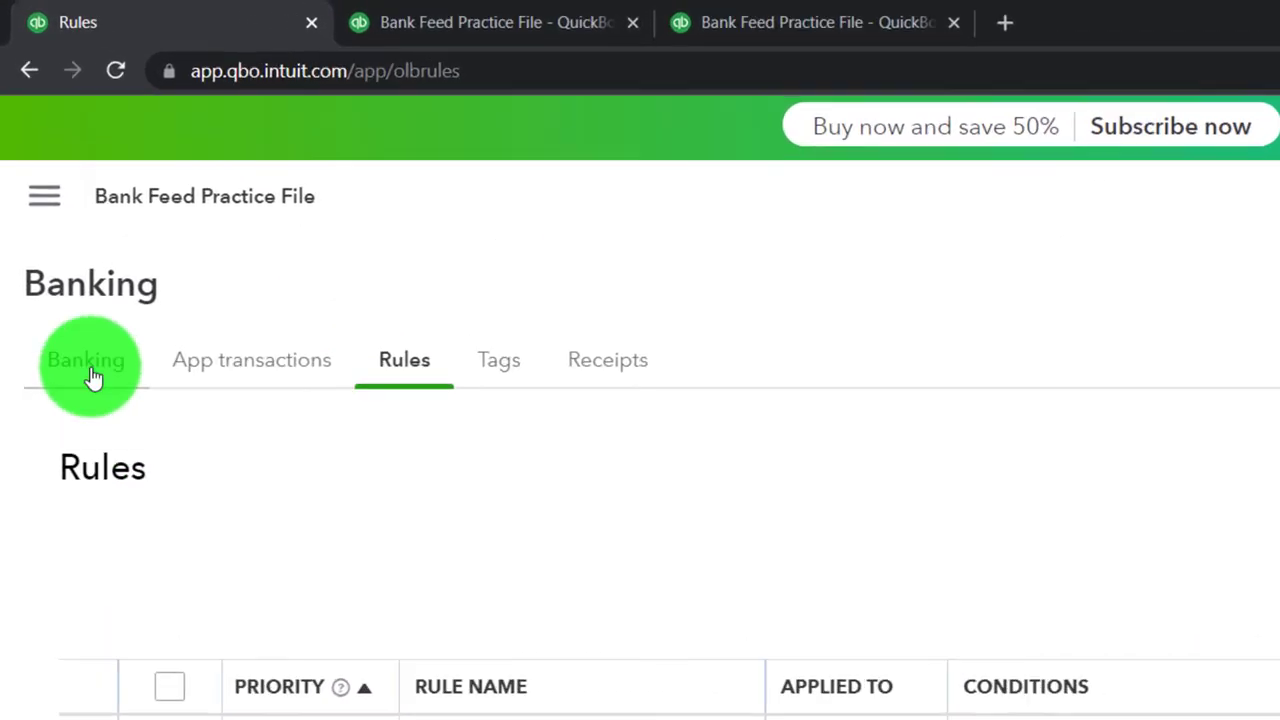
{"action": "left_click", "coordinate": [92, 377]}
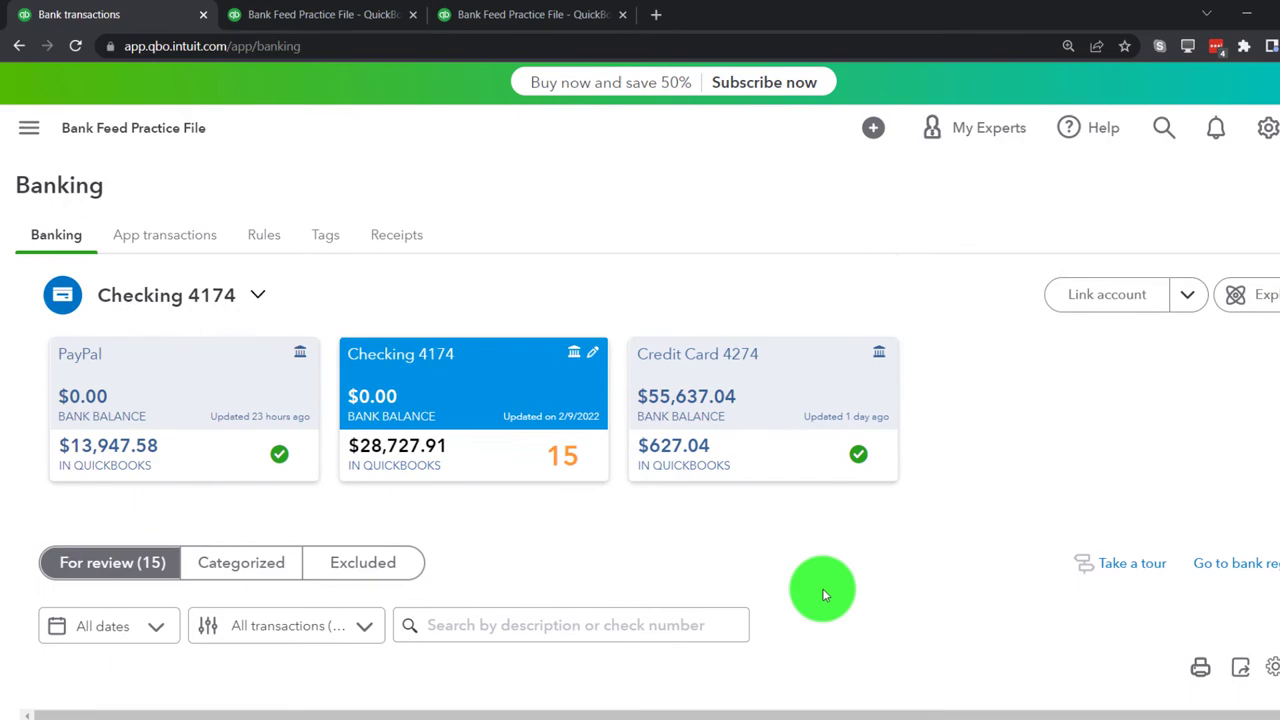
{"action": "scroll", "coordinate": [822, 595], "scroll_direction": "down", "scroll_amount": 6}
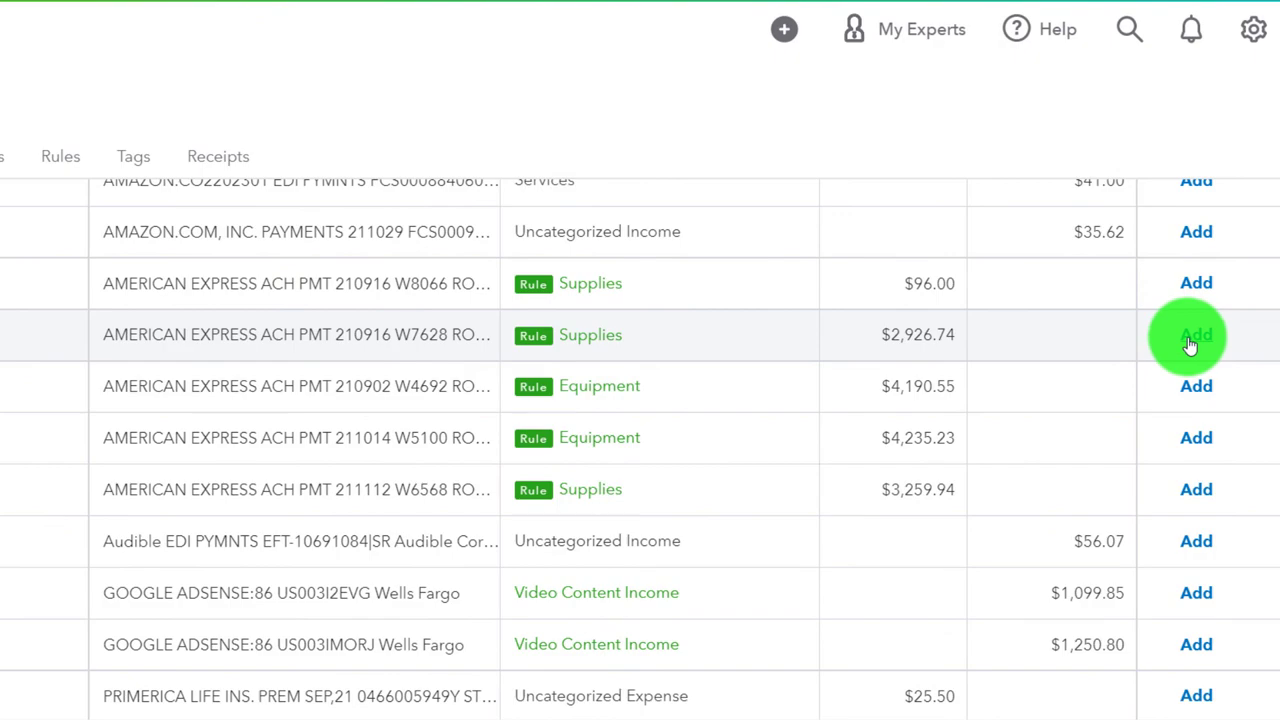
{"action": "left_click", "coordinate": [1190, 340]}
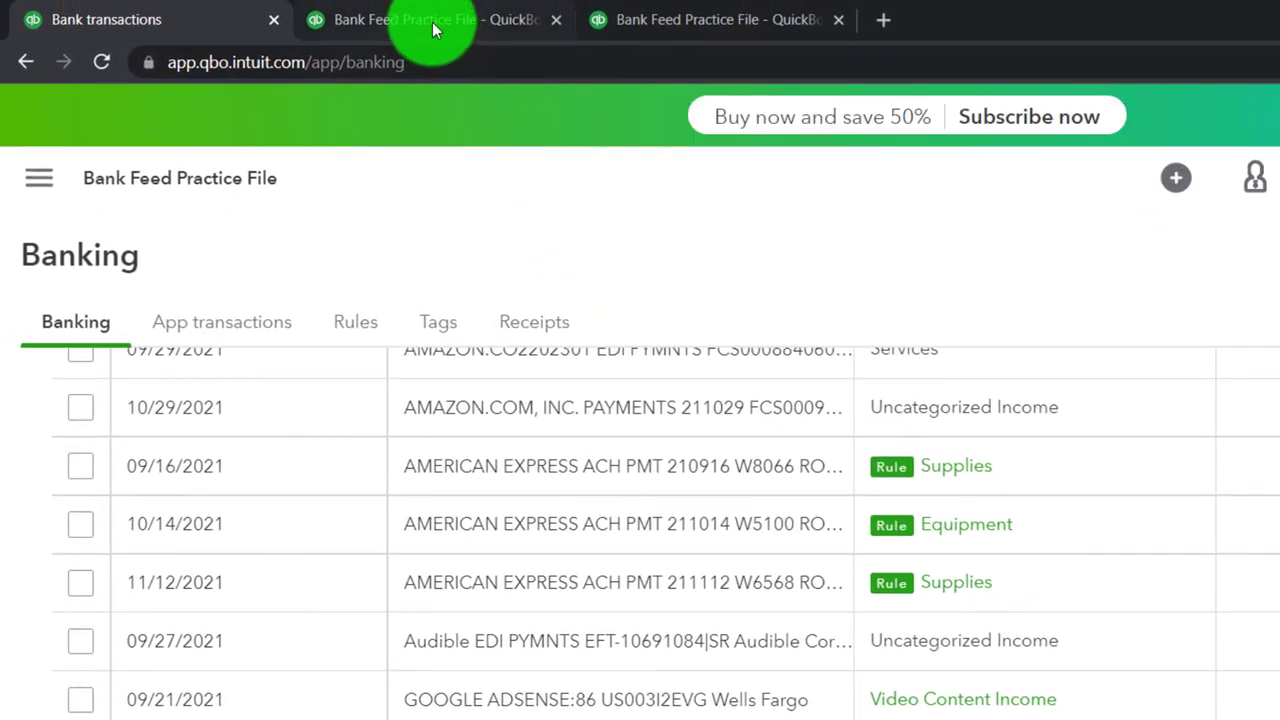
Rerun the 2021 Balance Sheet report and open the transaction report behind the Checking 4174 balance.
{"action": "left_click", "coordinate": [432, 22]}
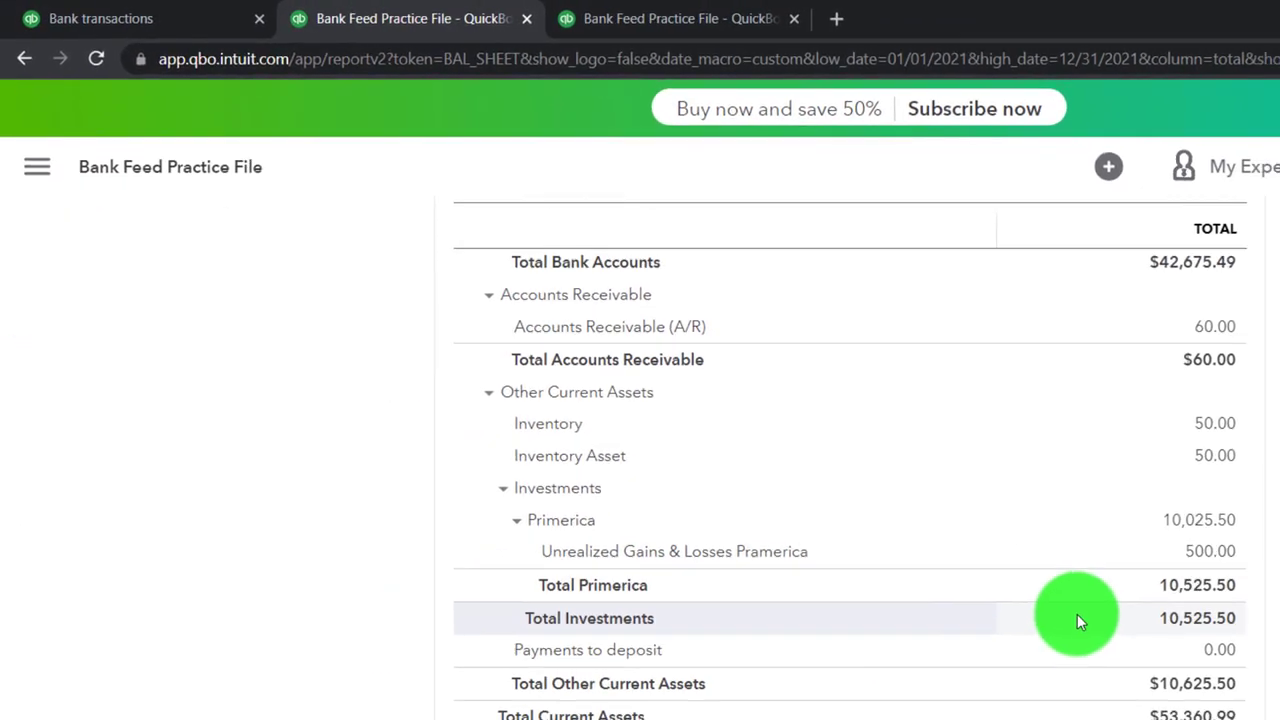
{"action": "scroll", "coordinate": [1077, 614], "scroll_direction": "up", "scroll_amount": 5}
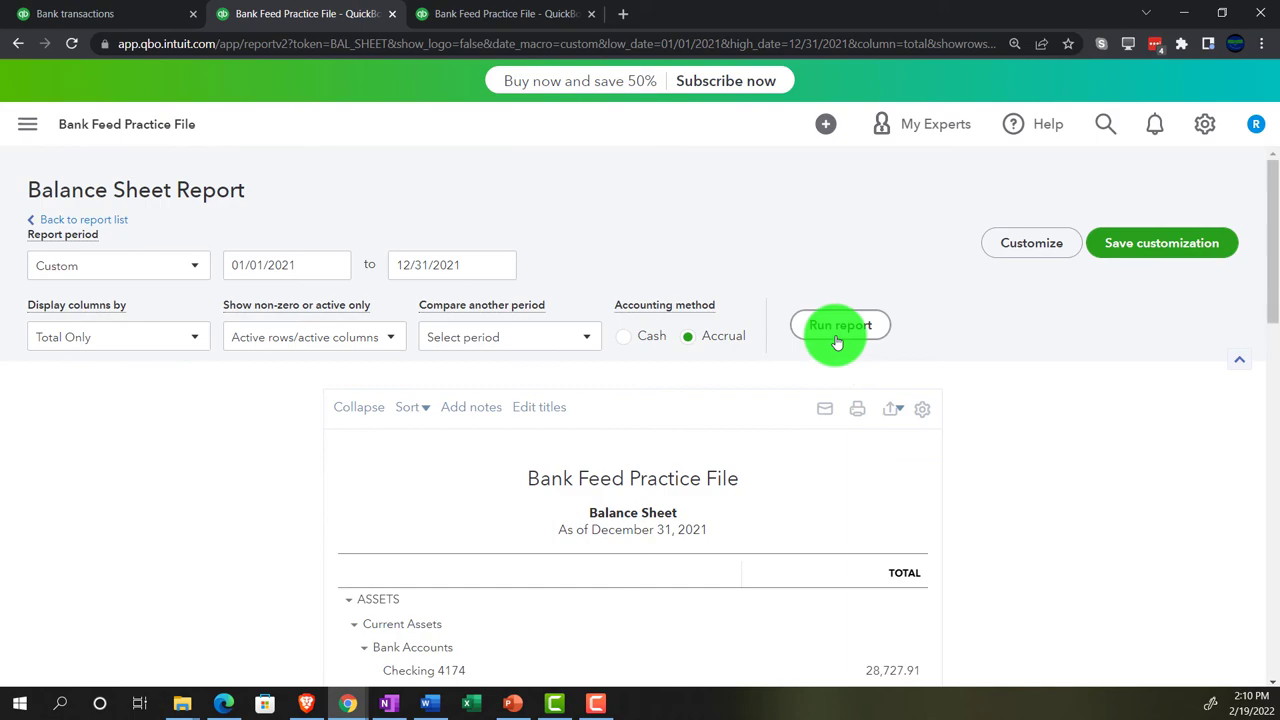
{"action": "scroll", "coordinate": [985, 532], "scroll_direction": "down", "scroll_amount": 3}
{"action": "key", "text": "ctrl+plus"}
{"action": "key", "text": "ctrl+plus"}
{"action": "key", "text": "ctrl+plus"}
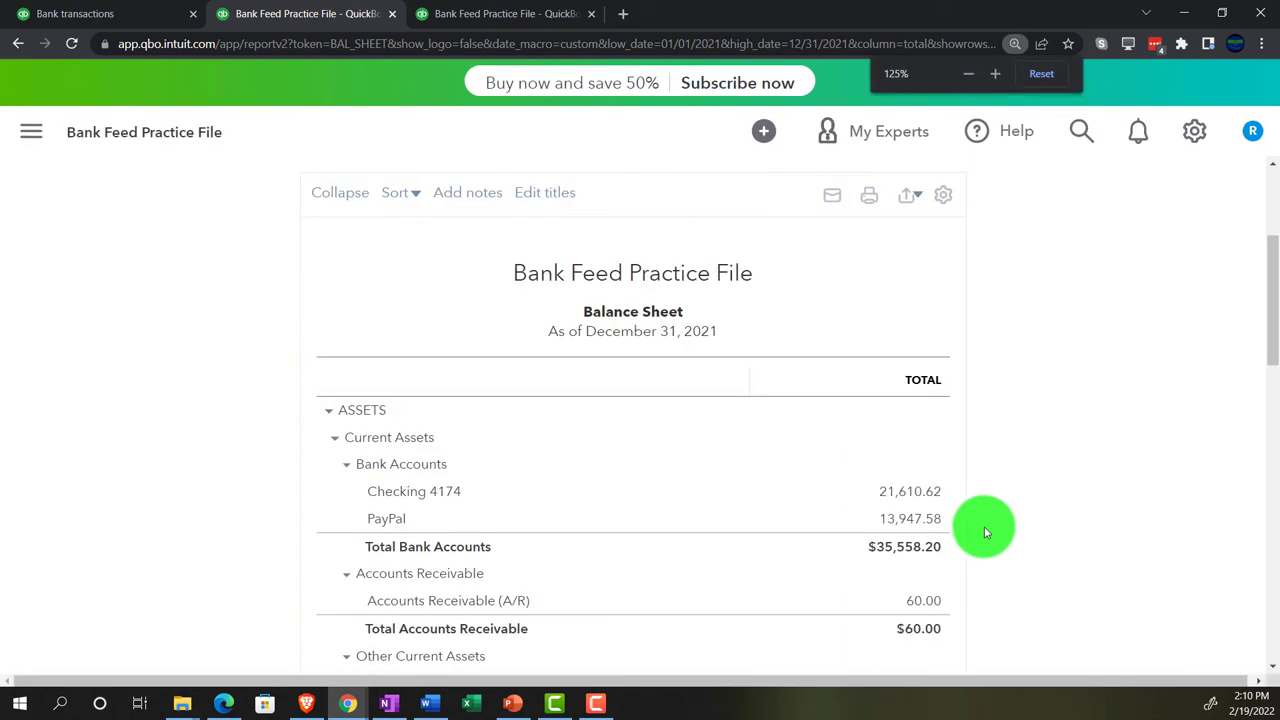
{"action": "scroll", "coordinate": [983, 528], "scroll_direction": "down", "scroll_amount": 2}
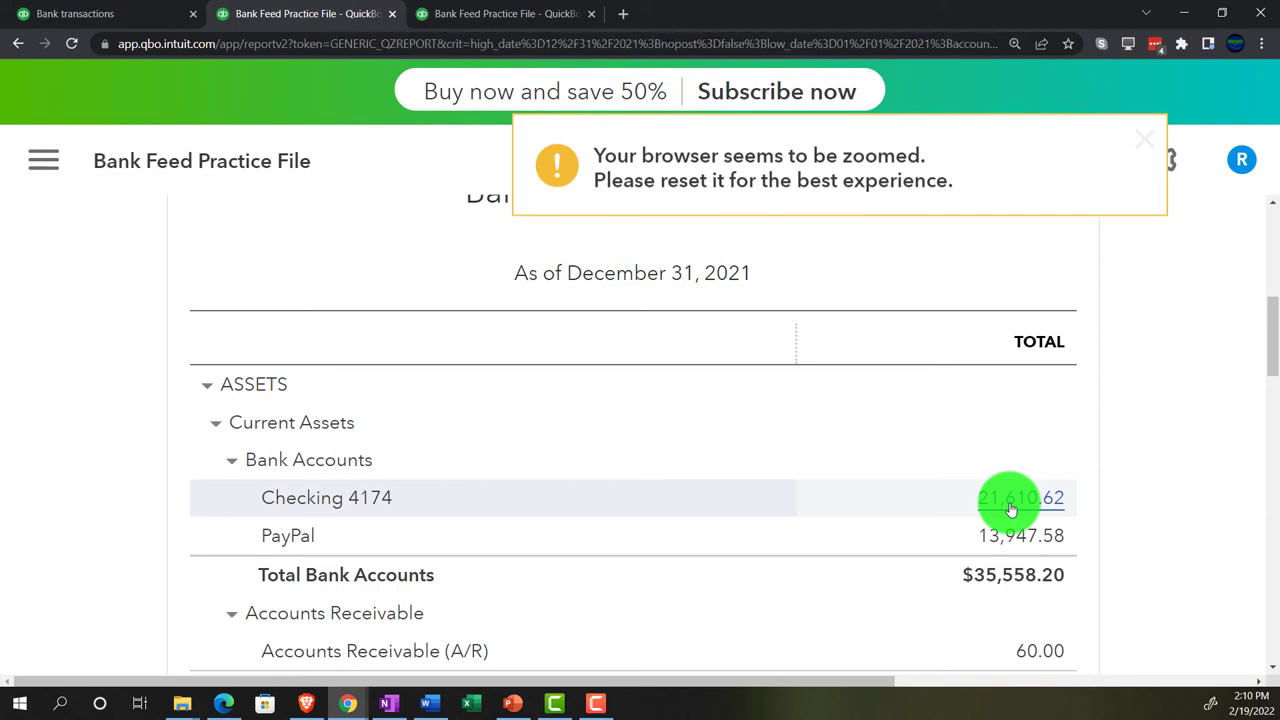
{"action": "left_click", "coordinate": [1010, 500]}
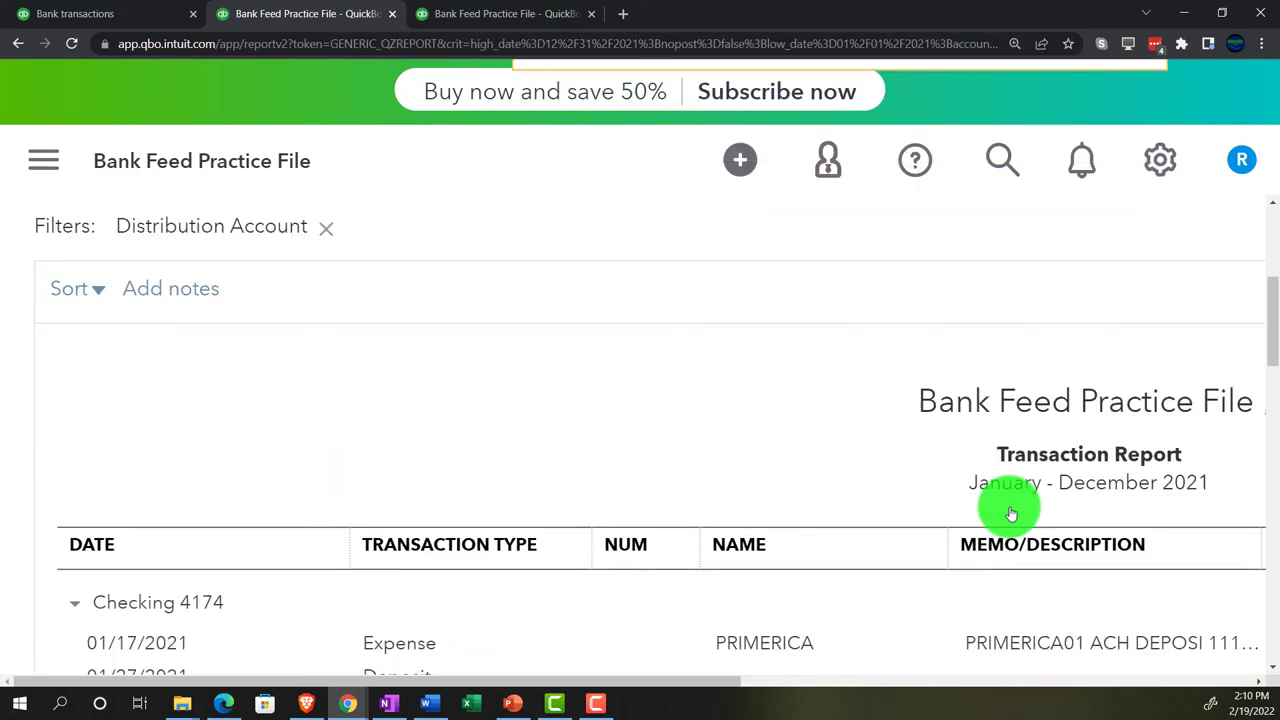
{"action": "key", "text": "ctrl+minus"}
{"action": "key", "text": "ctrl+minus"}
{"action": "key", "text": "ctrl+minus"}
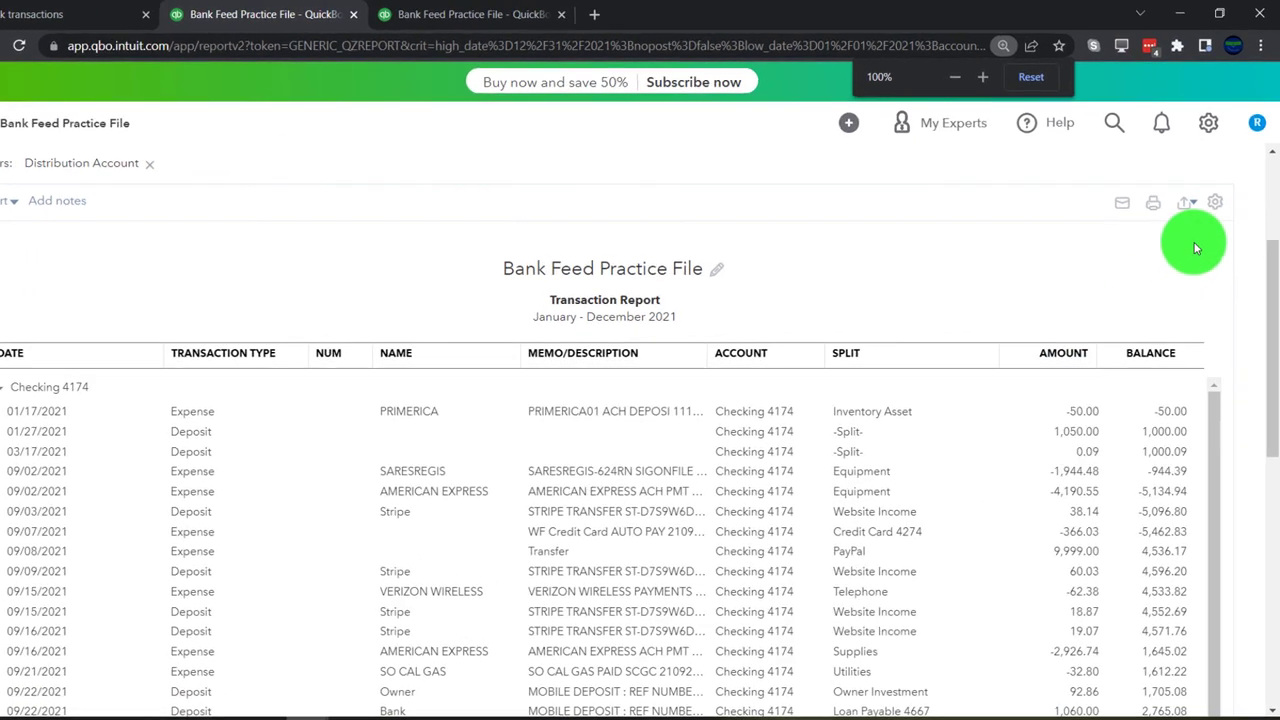
Customize the Checking 4174 transaction report to filter by the name AMERICAN EXPRESS, and run it.
{"action": "scroll", "coordinate": [1060, 367], "scroll_direction": "up", "scroll_amount": 3}
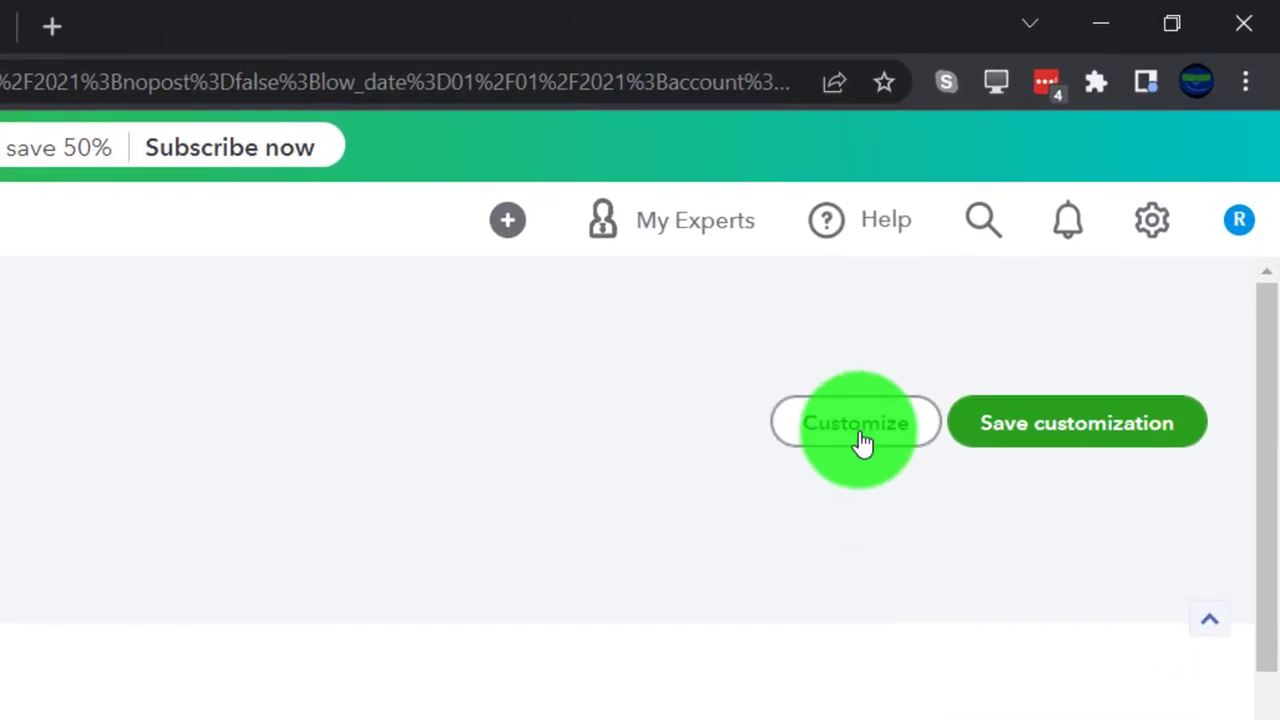
{"action": "left_click", "coordinate": [860, 440]}
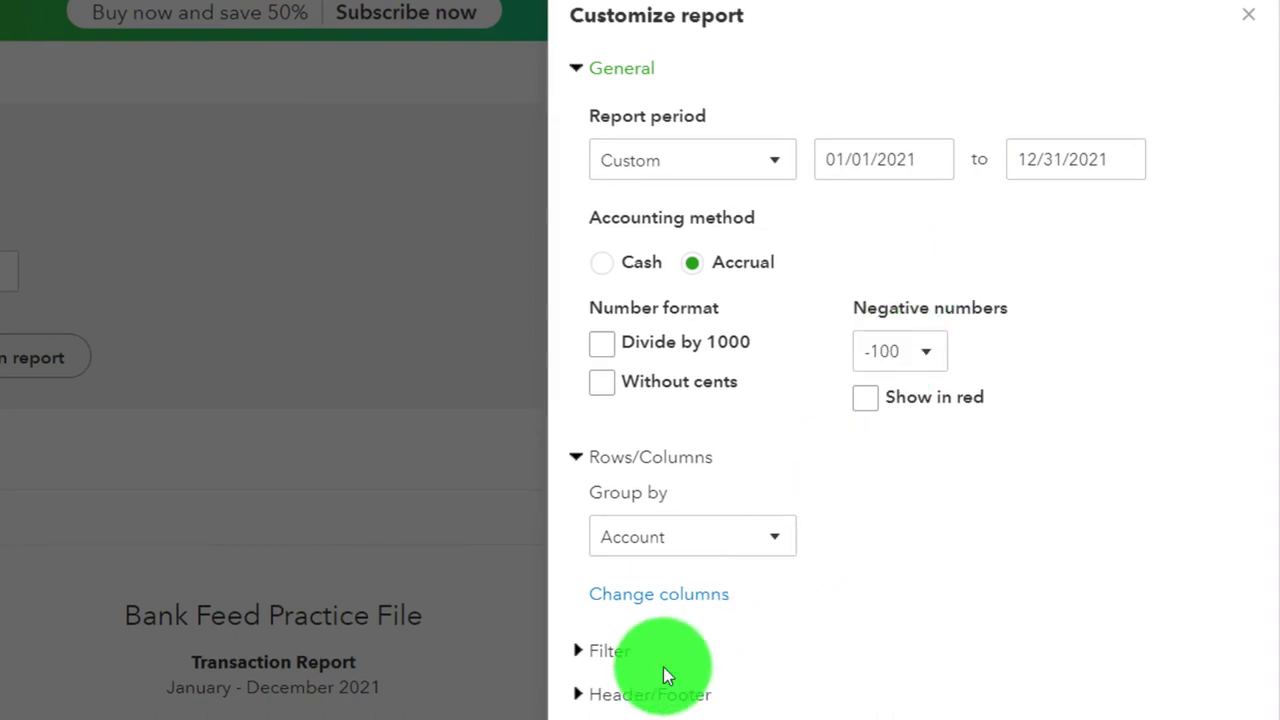
{"action": "left_click", "coordinate": [582, 652]}
{"action": "scroll", "coordinate": [600, 530], "scroll_direction": "down", "scroll_amount": 4}
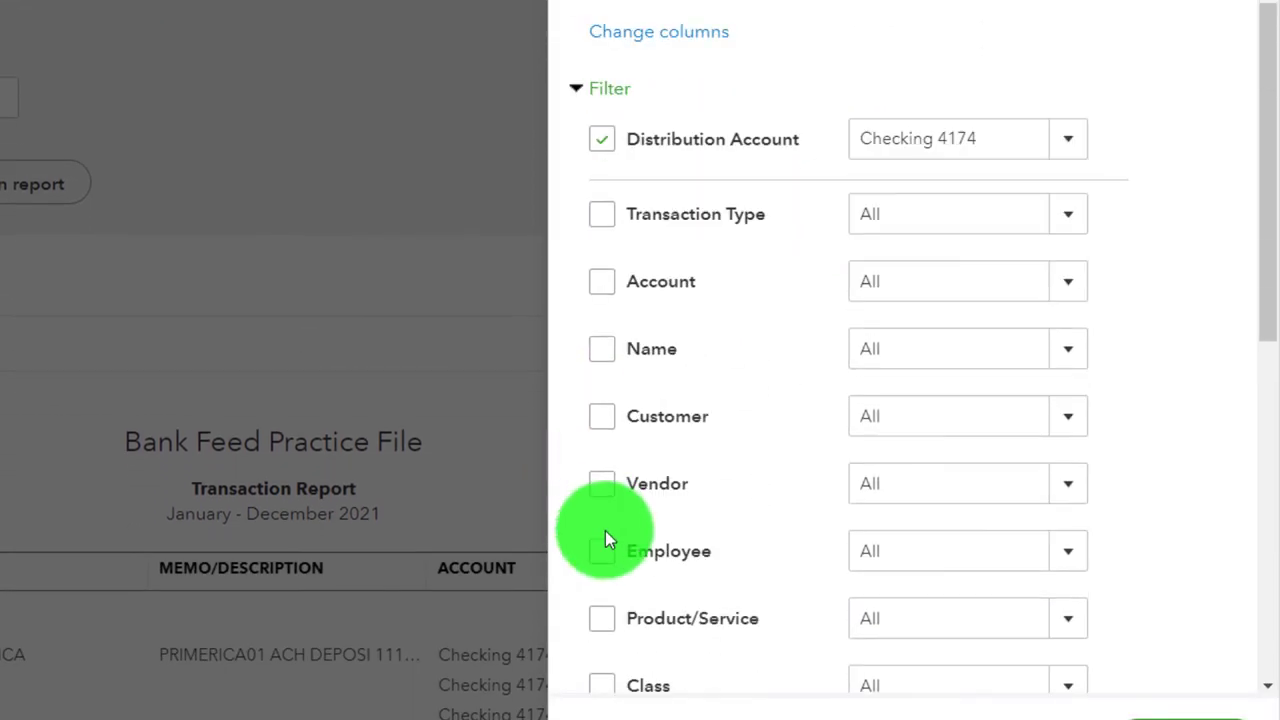
{"action": "scroll", "coordinate": [623, 578], "scroll_direction": "down", "scroll_amount": 1}
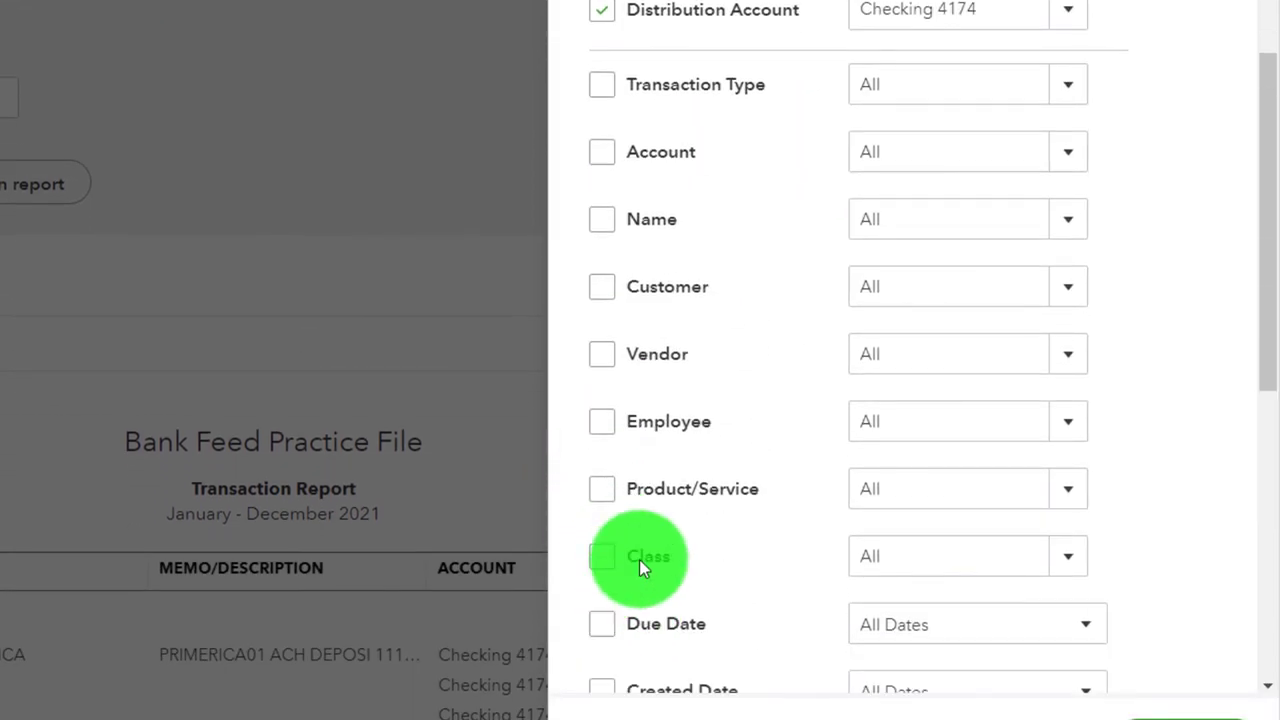
{"action": "scroll", "coordinate": [650, 400], "scroll_direction": "down", "scroll_amount": 1}
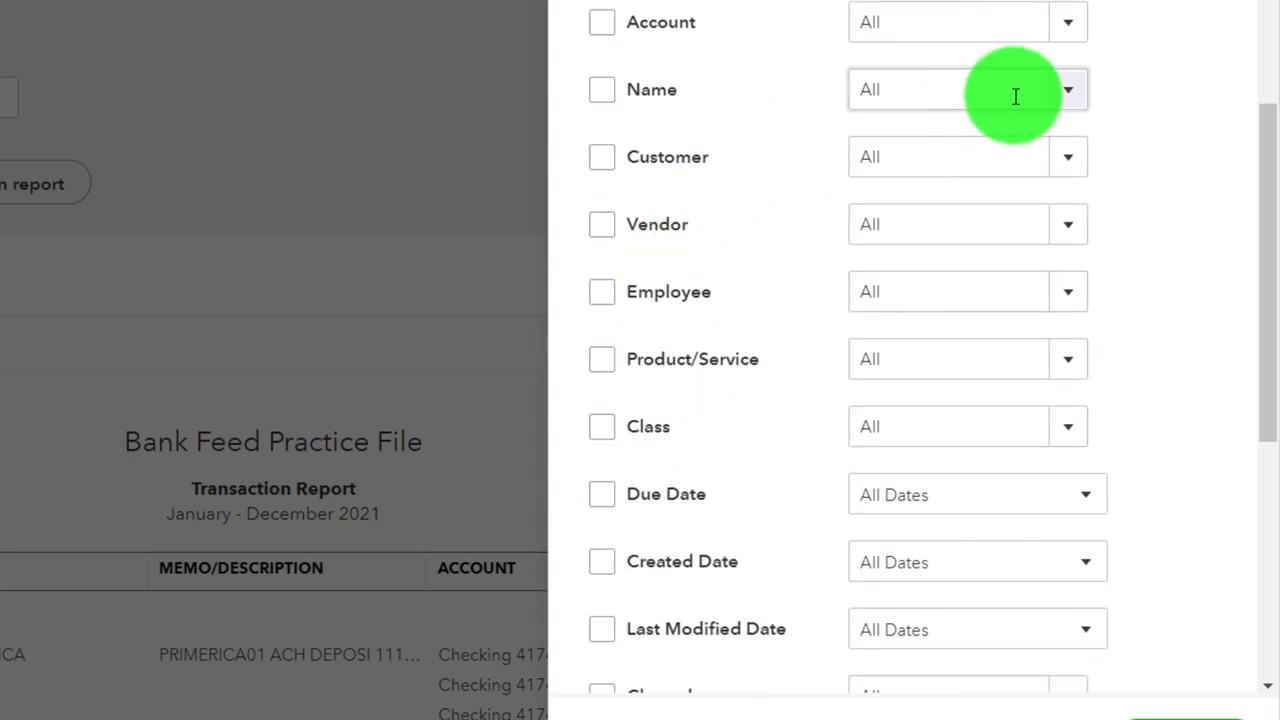
{"action": "left_click", "coordinate": [1064, 95]}
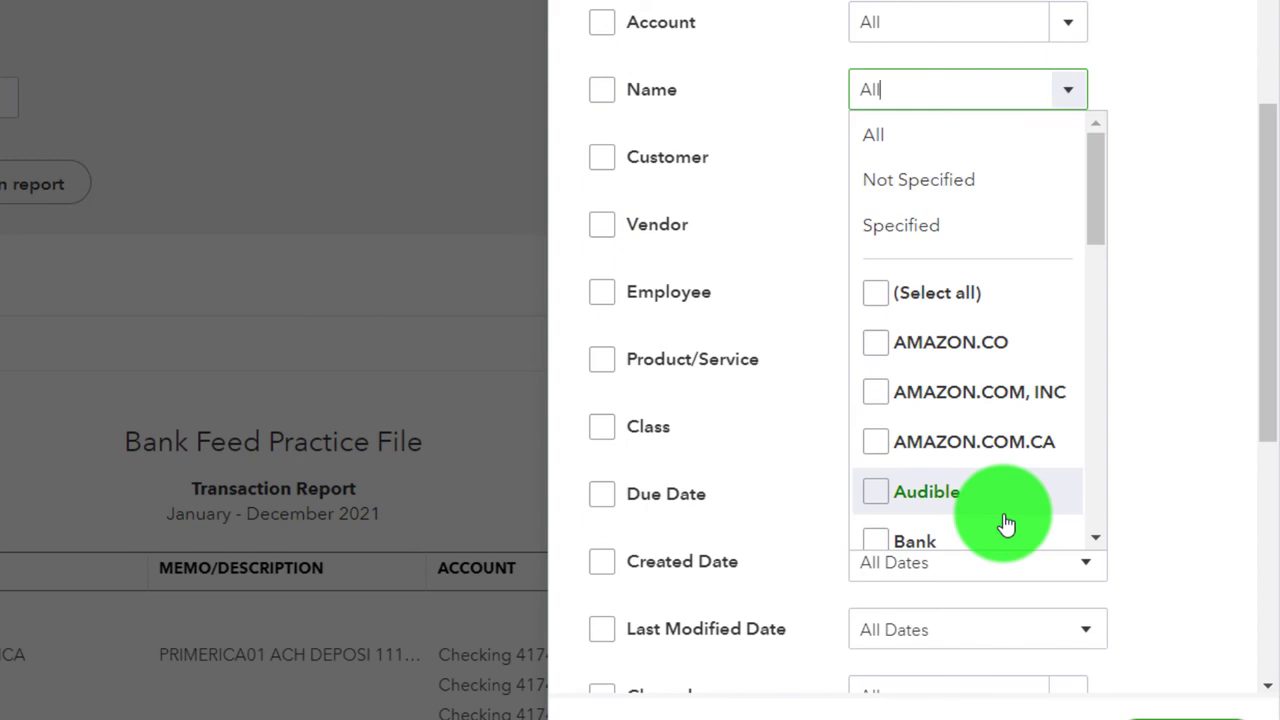
{"action": "scroll", "coordinate": [1005, 522], "scroll_direction": "down", "scroll_amount": 6}
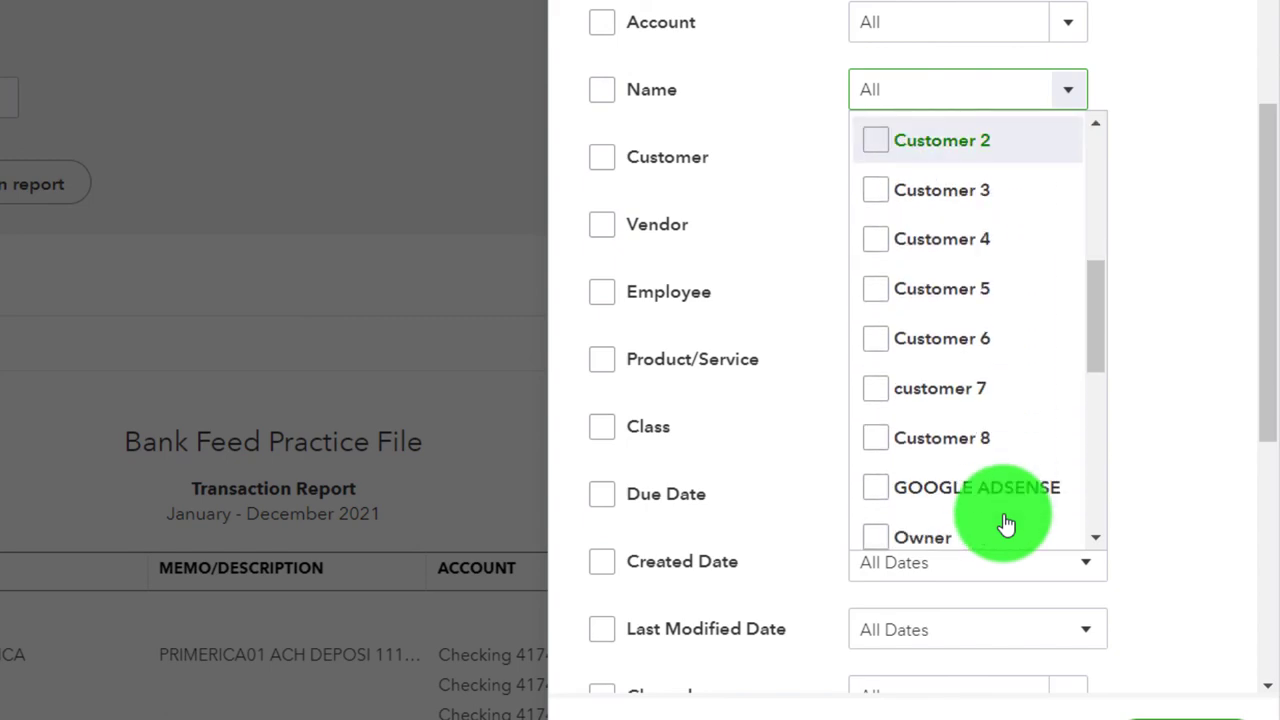
{"action": "scroll", "coordinate": [1005, 521], "scroll_direction": "up", "scroll_amount": 8}
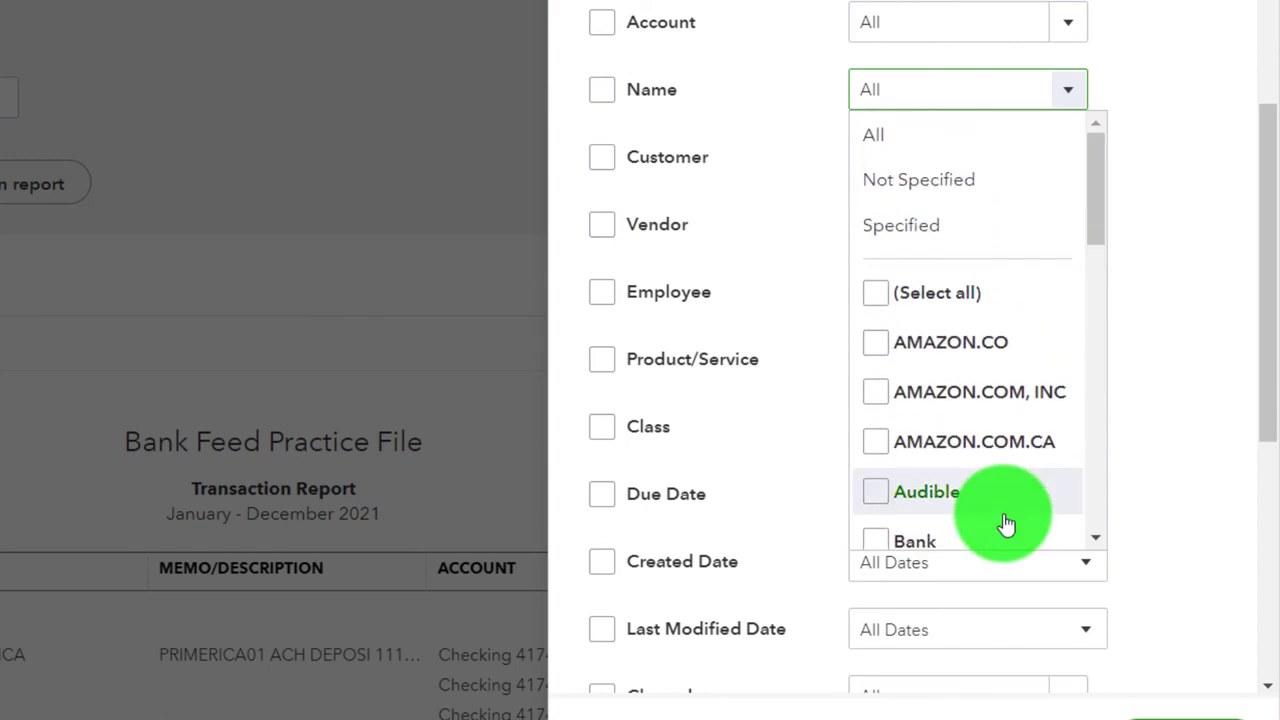
{"action": "scroll", "coordinate": [1005, 524], "scroll_direction": "down", "scroll_amount": 10}
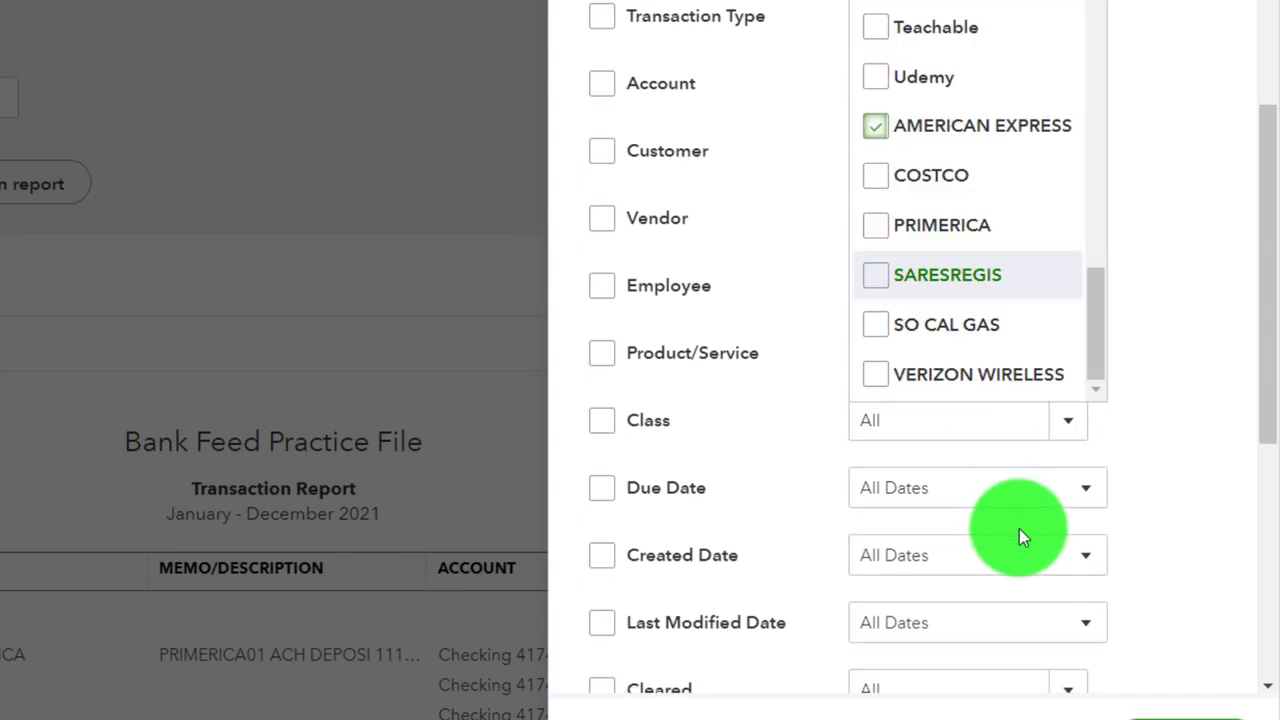
{"action": "scroll", "coordinate": [1180, 700], "scroll_direction": "down", "scroll_amount": 1}
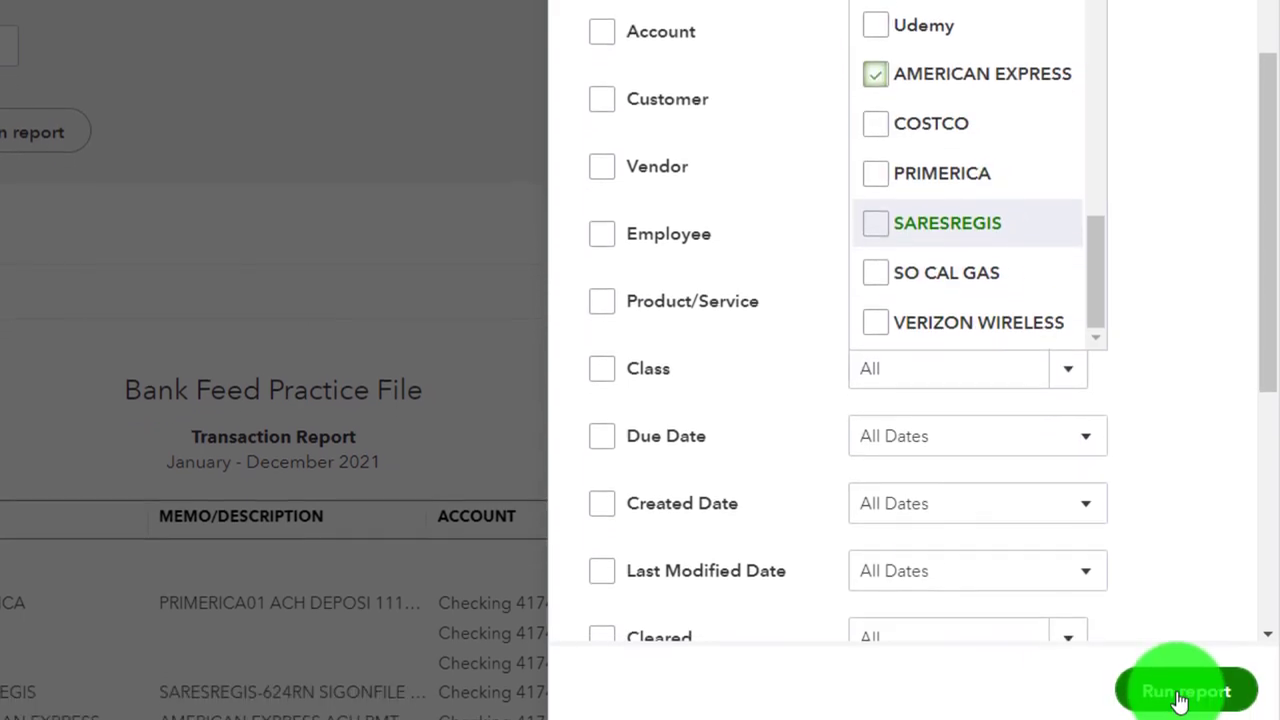
{"action": "left_click", "coordinate": [1180, 695]}
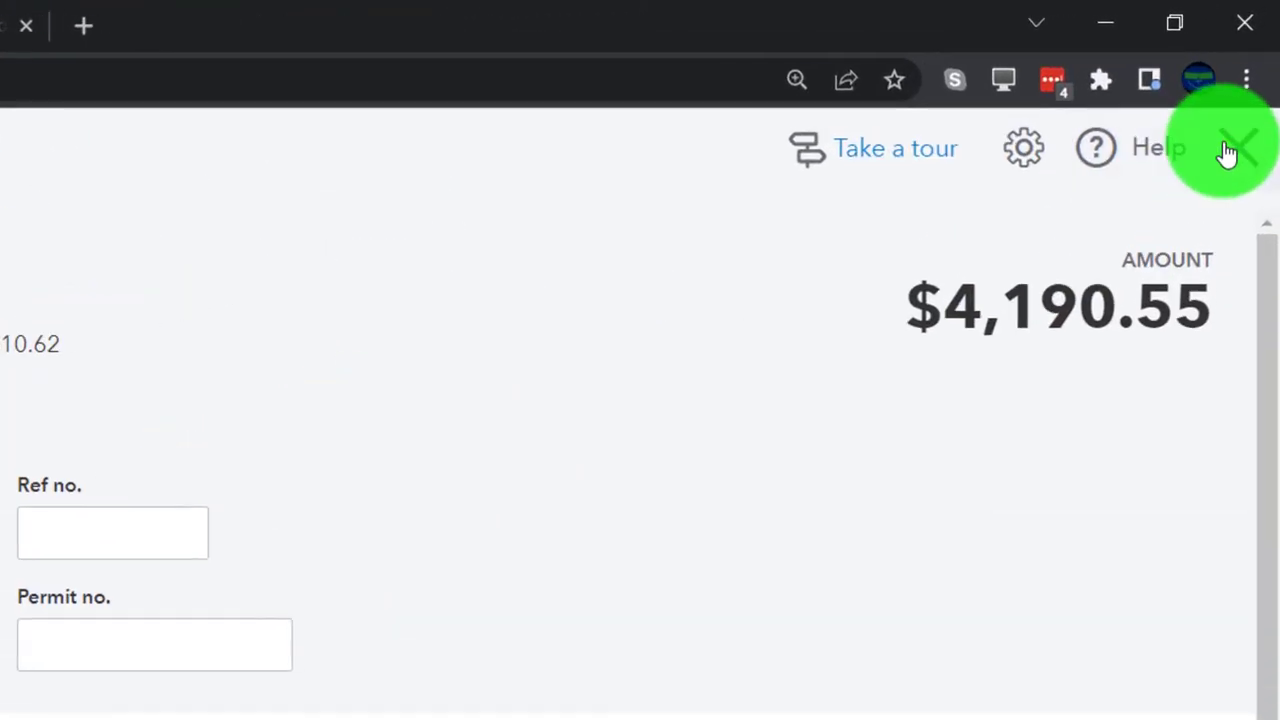
Close the $4,190.55 American Express expense, check the filtered transactions, and return to the Balance Sheet.
{"action": "left_click", "coordinate": [1228, 152]}
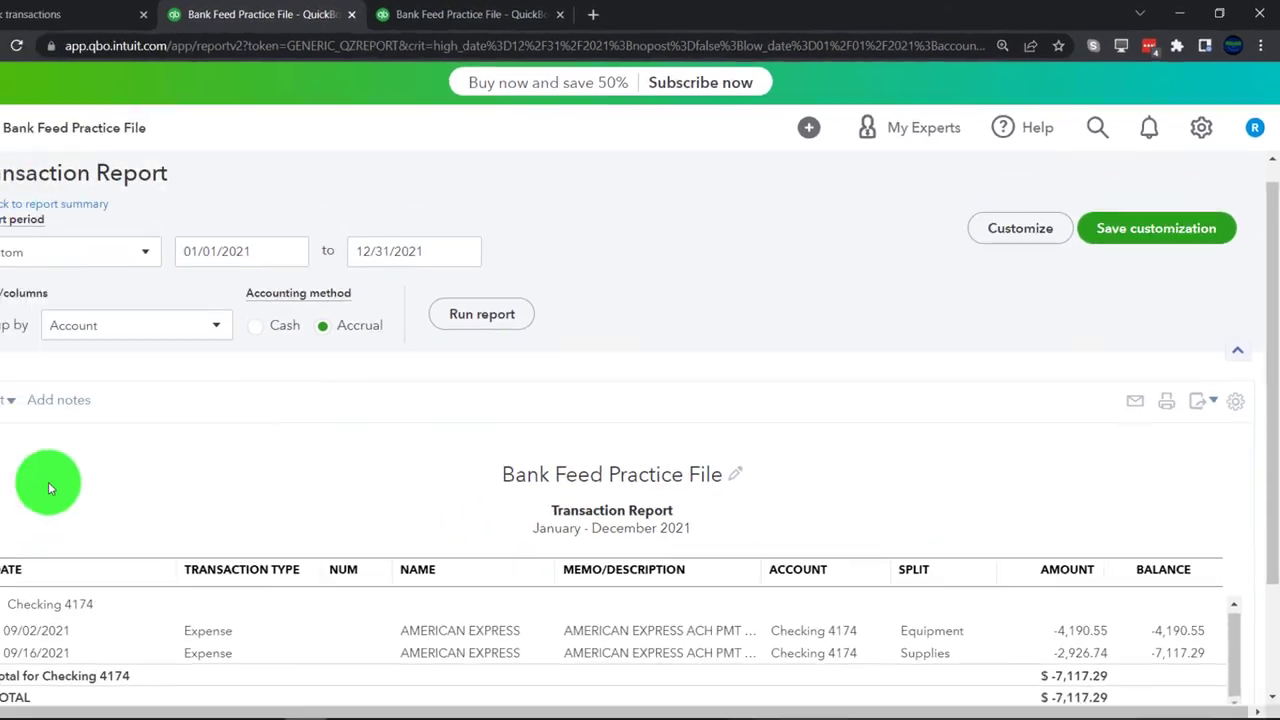
{"action": "scroll", "coordinate": [114, 218], "scroll_direction": "down", "scroll_amount": 2}
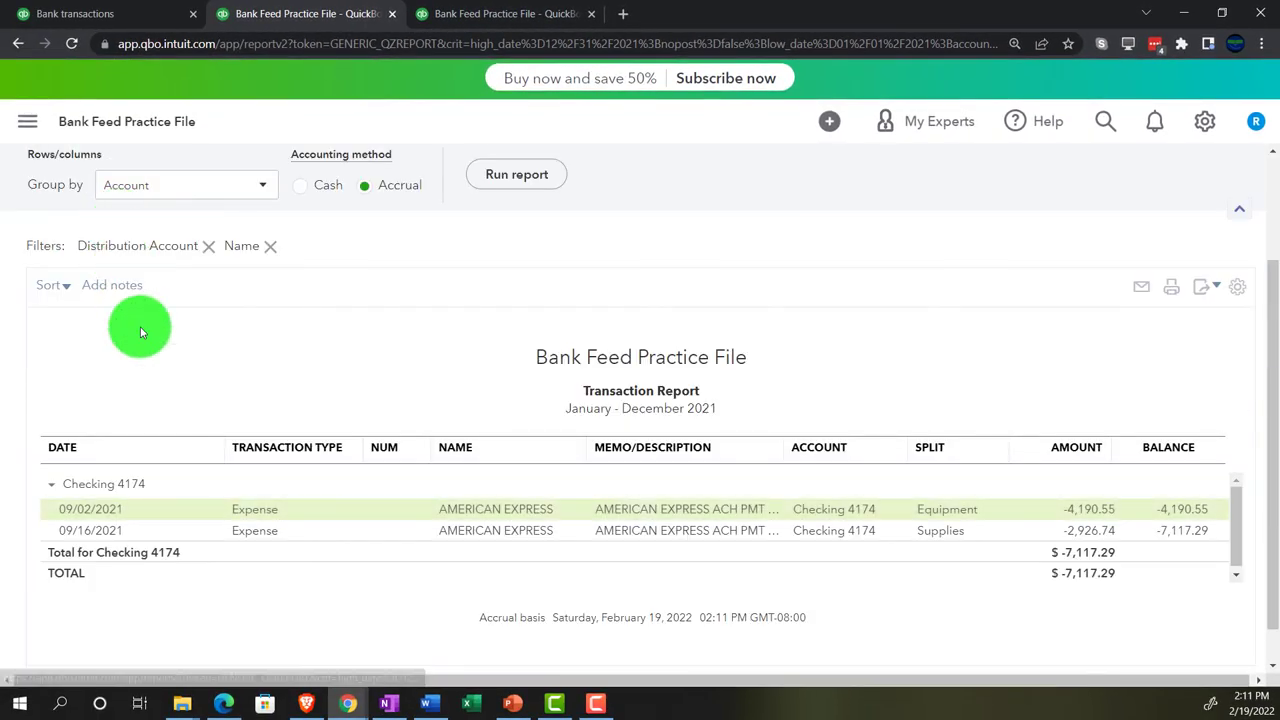
{"action": "scroll", "coordinate": [159, 443], "scroll_direction": "up", "scroll_amount": 2}
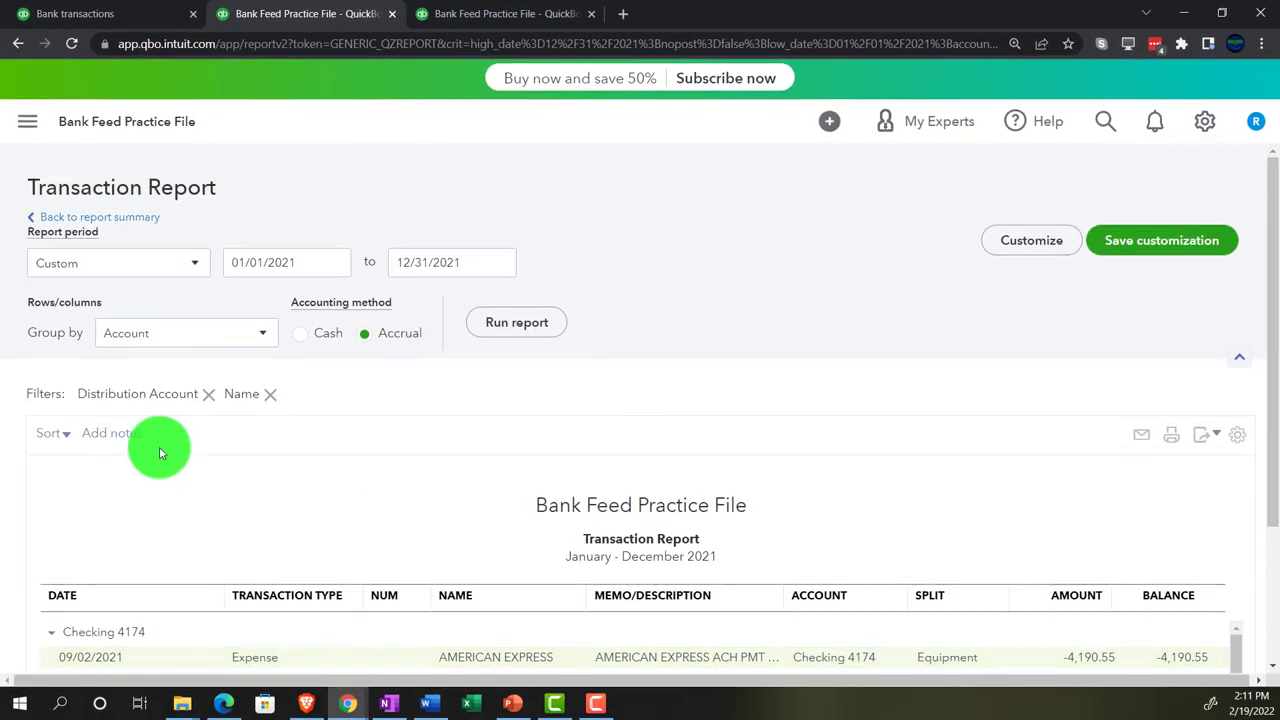
{"action": "left_click", "coordinate": [137, 218]}
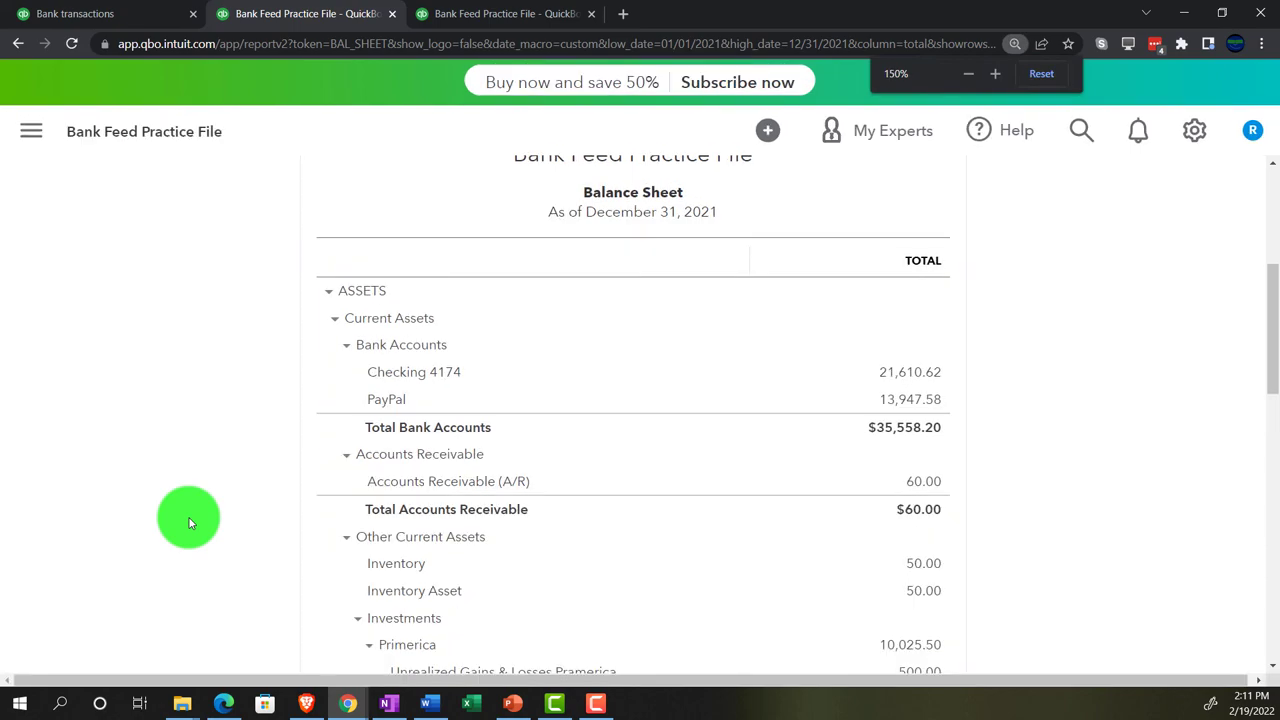
Check the transactions behind the Equipment balance under Fixed Assets and return to the Balance Sheet.
{"action": "key", "text": "ctrl+plus"}
{"action": "key", "text": "ctrl+plus"}
{"action": "scroll", "coordinate": [190, 522], "scroll_direction": "down", "scroll_amount": 5}
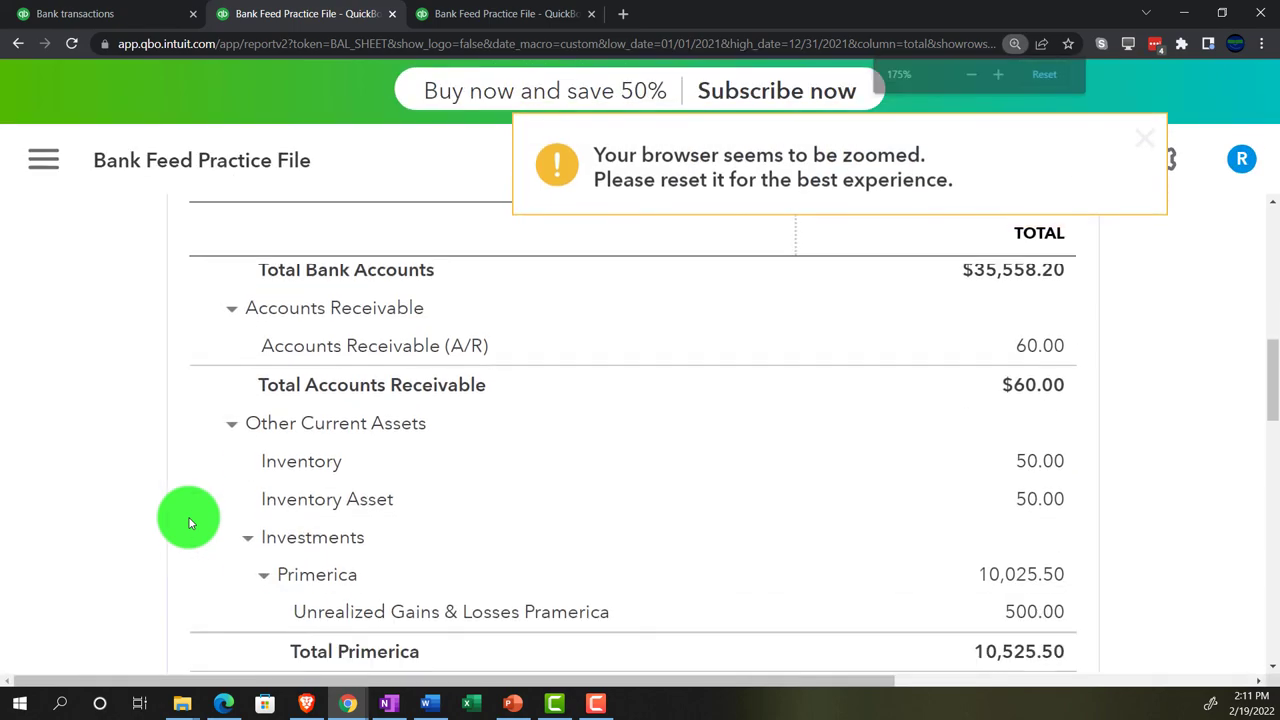
{"action": "scroll", "coordinate": [190, 522], "scroll_direction": "down", "scroll_amount": 2}
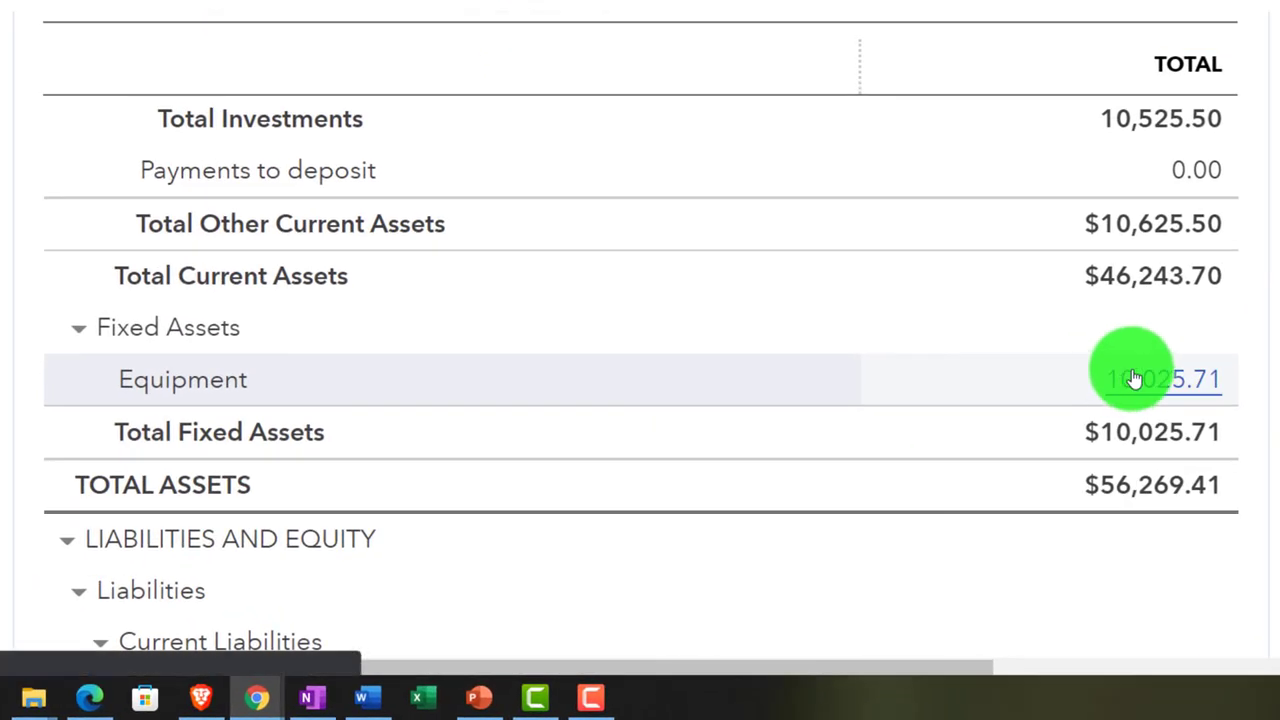
{"action": "left_click", "coordinate": [1130, 379]}
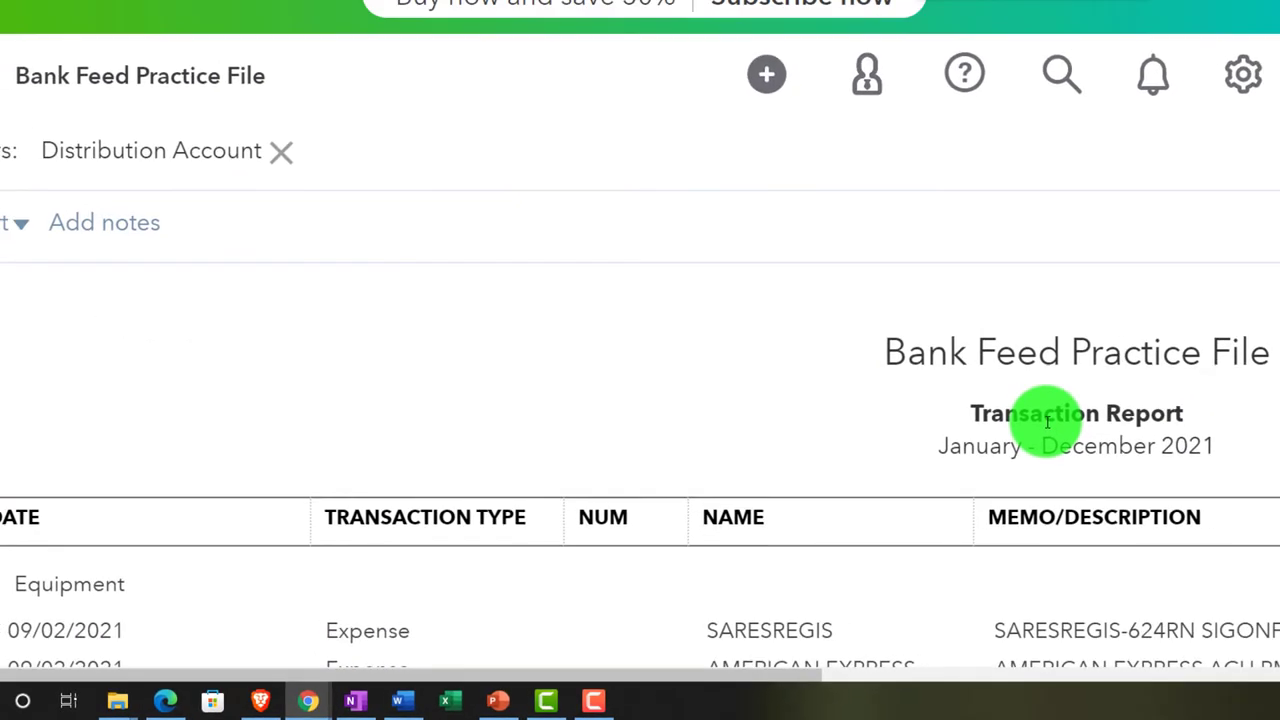
{"action": "key", "text": "ctrl+minus"}
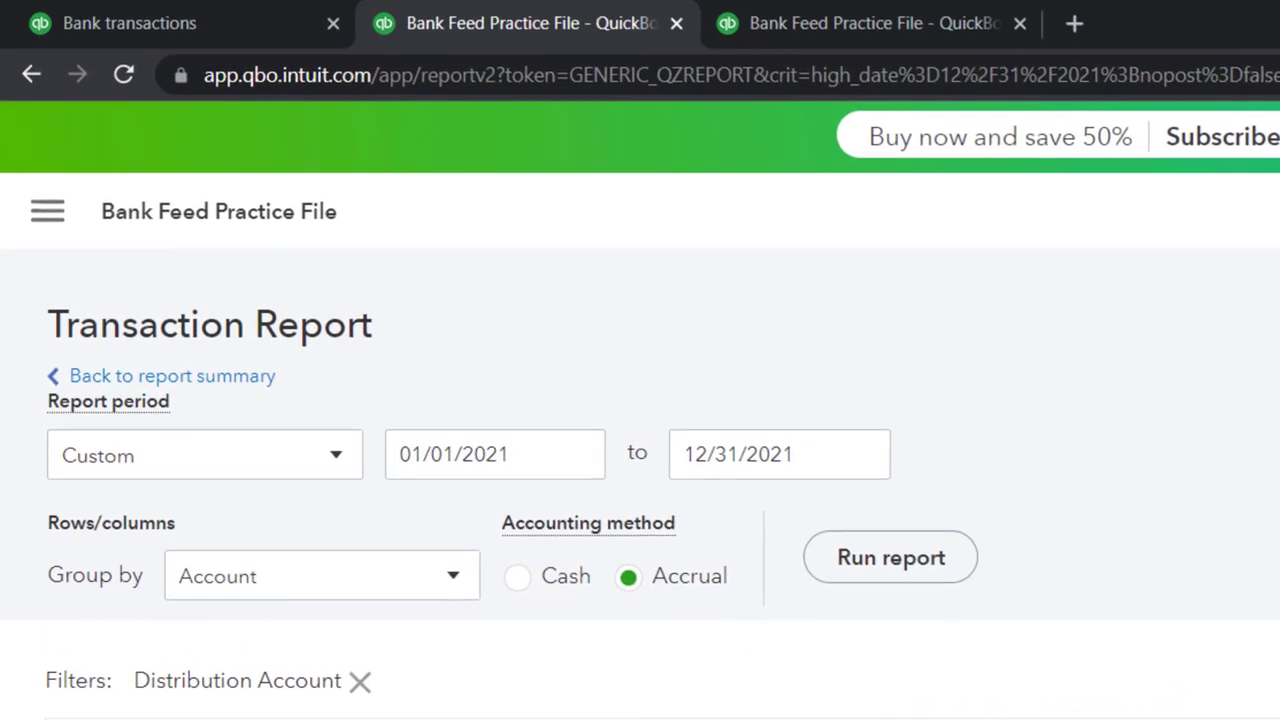
{"action": "left_click", "coordinate": [245, 390]}
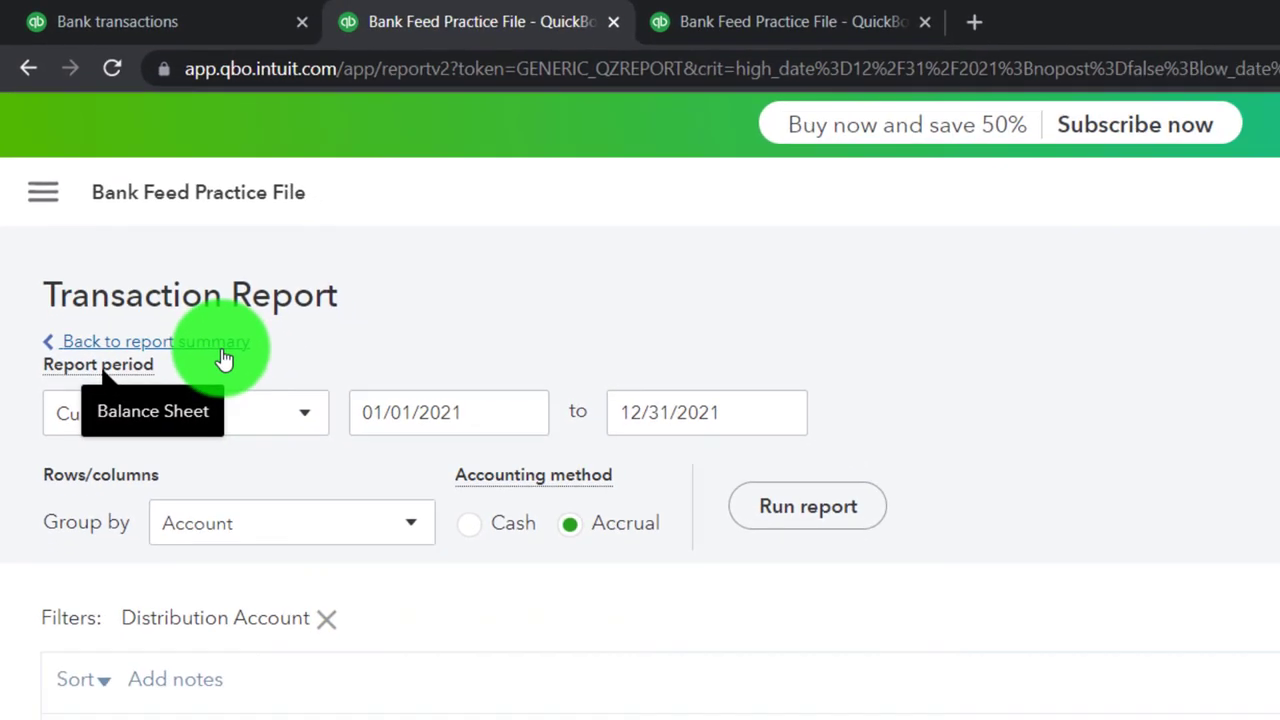
{"action": "scroll", "coordinate": [119, 280], "scroll_direction": "down", "scroll_amount": 5}
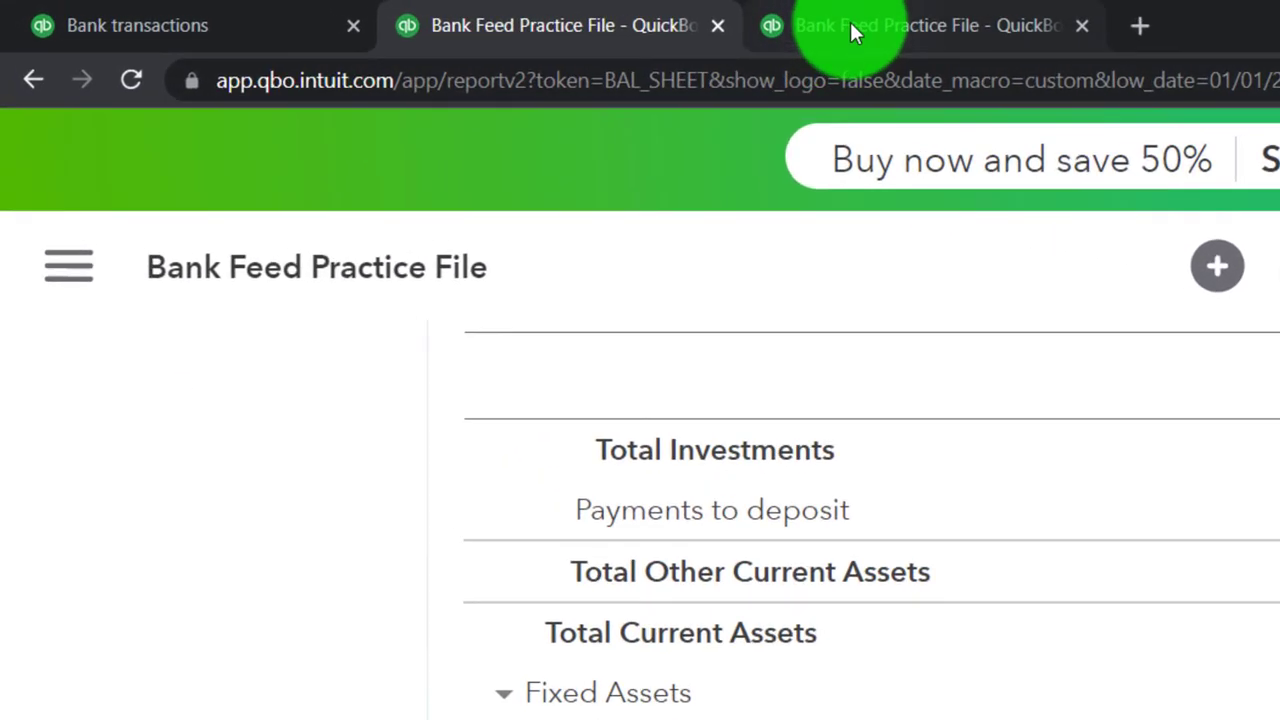
Rerun the 2021 Profit and Loss report and examine its income and expense sections.
{"action": "left_click", "coordinate": [853, 33]}
{"action": "scroll", "coordinate": [916, 352], "scroll_direction": "up", "scroll_amount": 5}
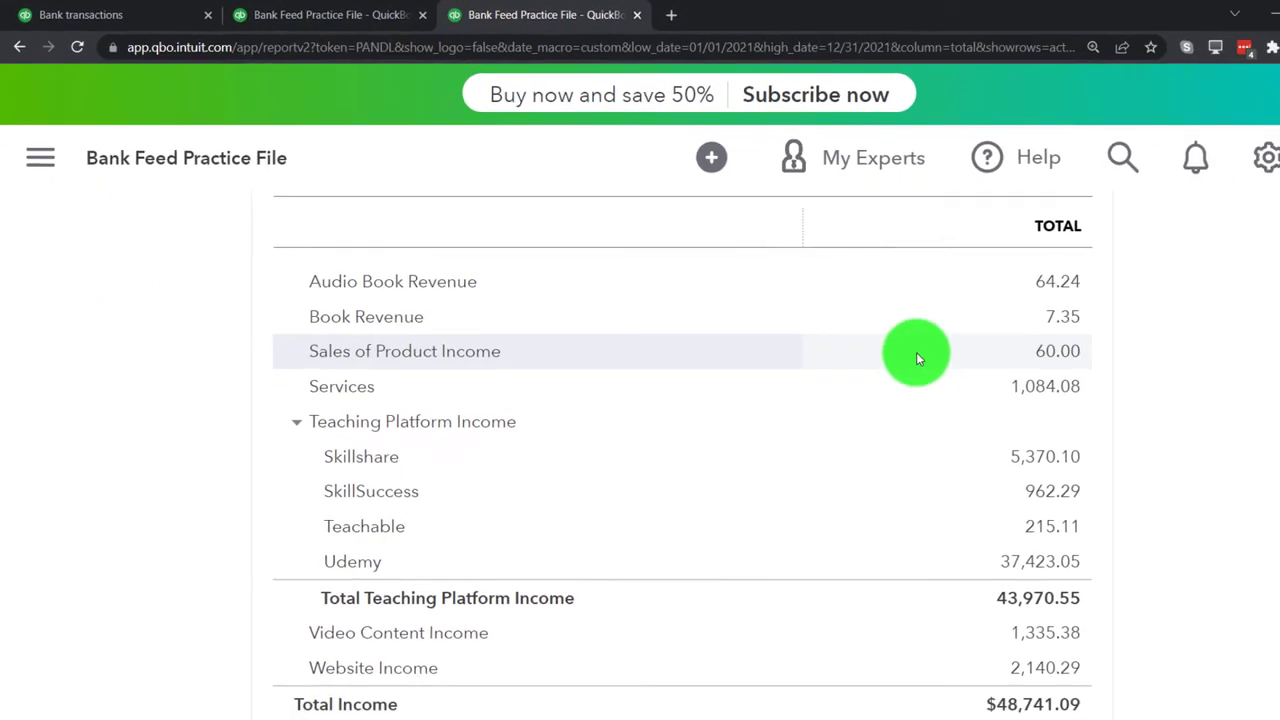
{"action": "scroll", "coordinate": [916, 352], "scroll_direction": "up", "scroll_amount": 4}
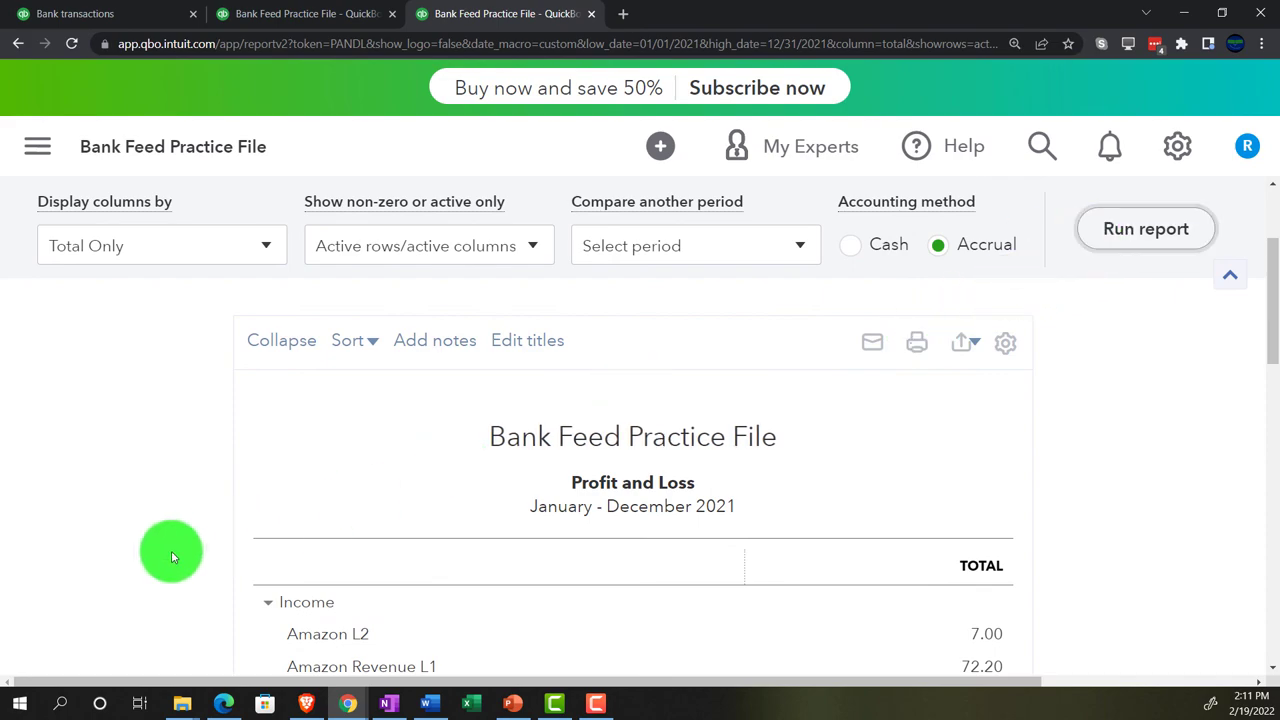
{"action": "scroll", "coordinate": [171, 551], "scroll_direction": "down", "scroll_amount": 6}
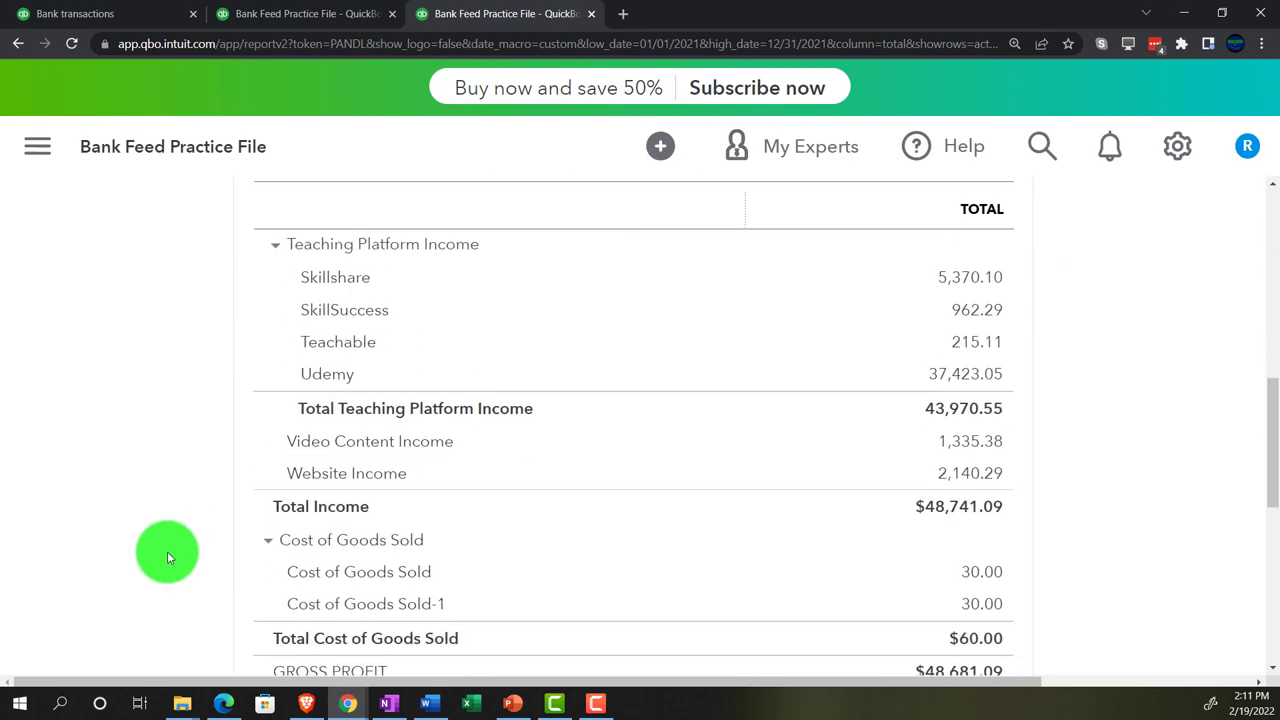
{"action": "scroll", "coordinate": [167, 551], "scroll_direction": "down", "scroll_amount": 3}
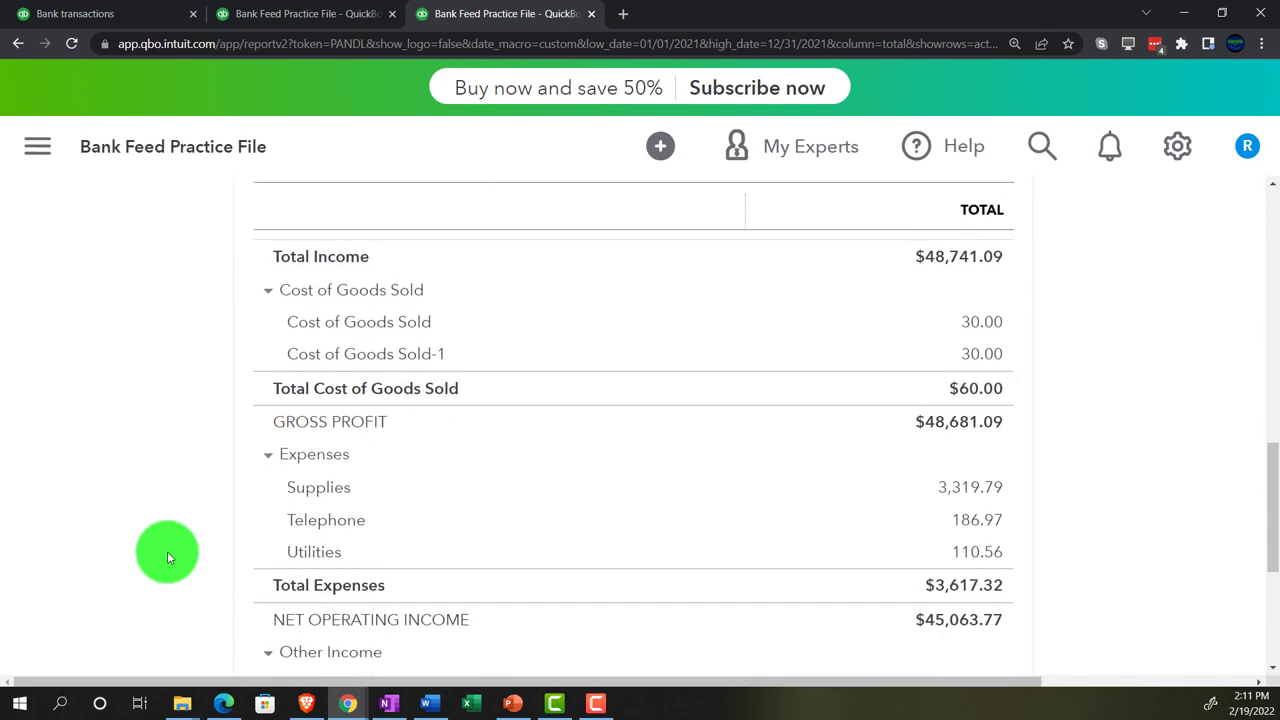
{"action": "scroll", "coordinate": [167, 551], "scroll_direction": "down", "scroll_amount": 3}
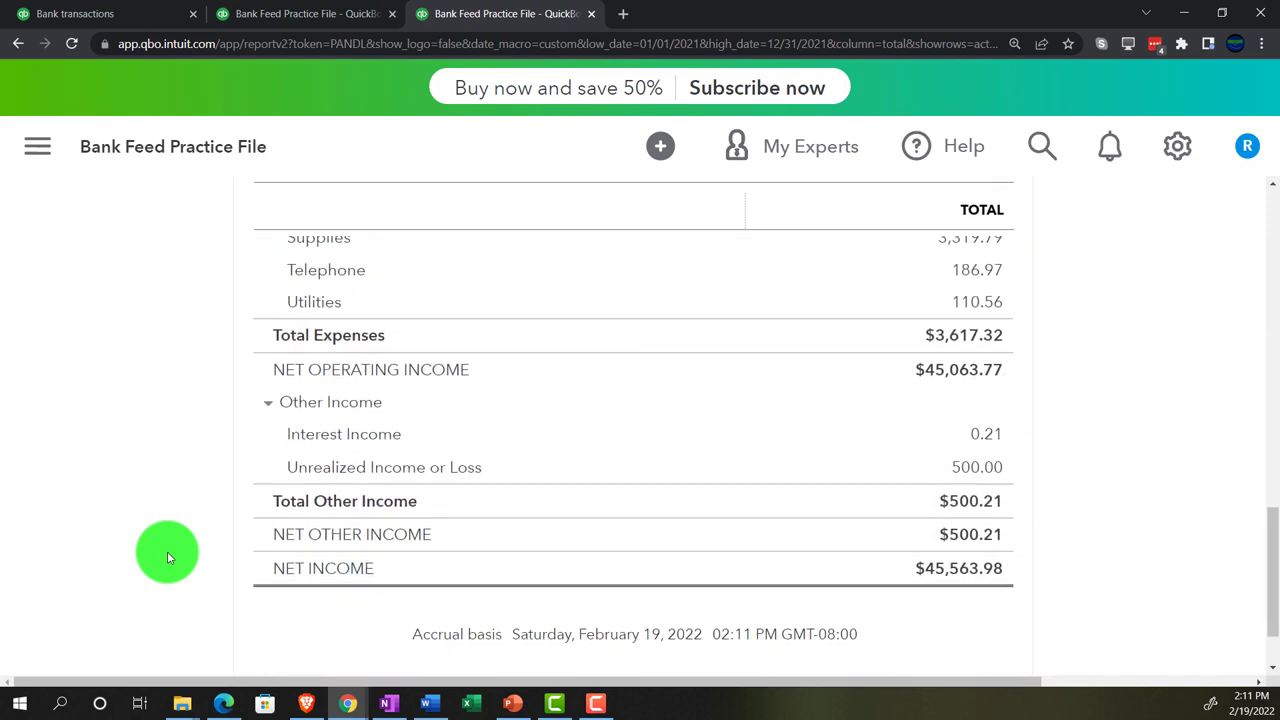
{"action": "scroll", "coordinate": [167, 551], "scroll_direction": "up", "scroll_amount": 3}
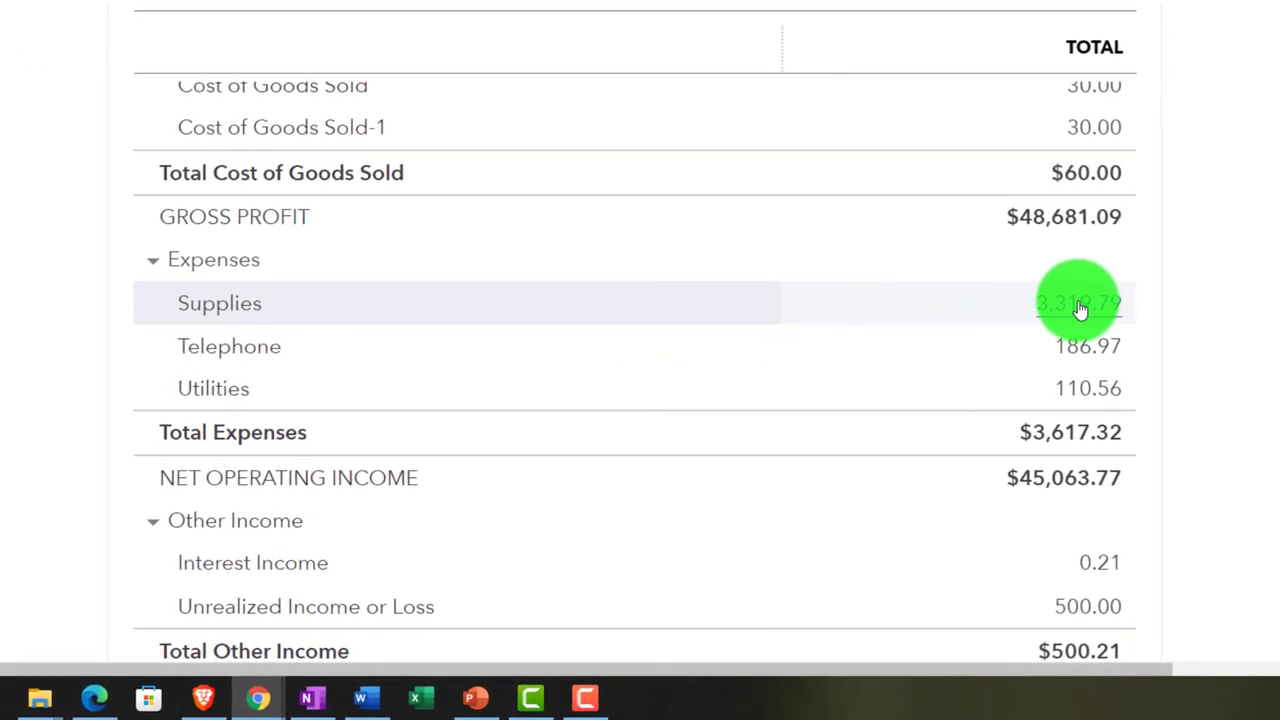
Check the American Express payment in the transactions behind the Supplies expense, and return to the Profit and Loss report.
{"action": "left_click", "coordinate": [1080, 305]}
{"action": "scroll", "coordinate": [939, 399], "scroll_direction": "down", "scroll_amount": 1}
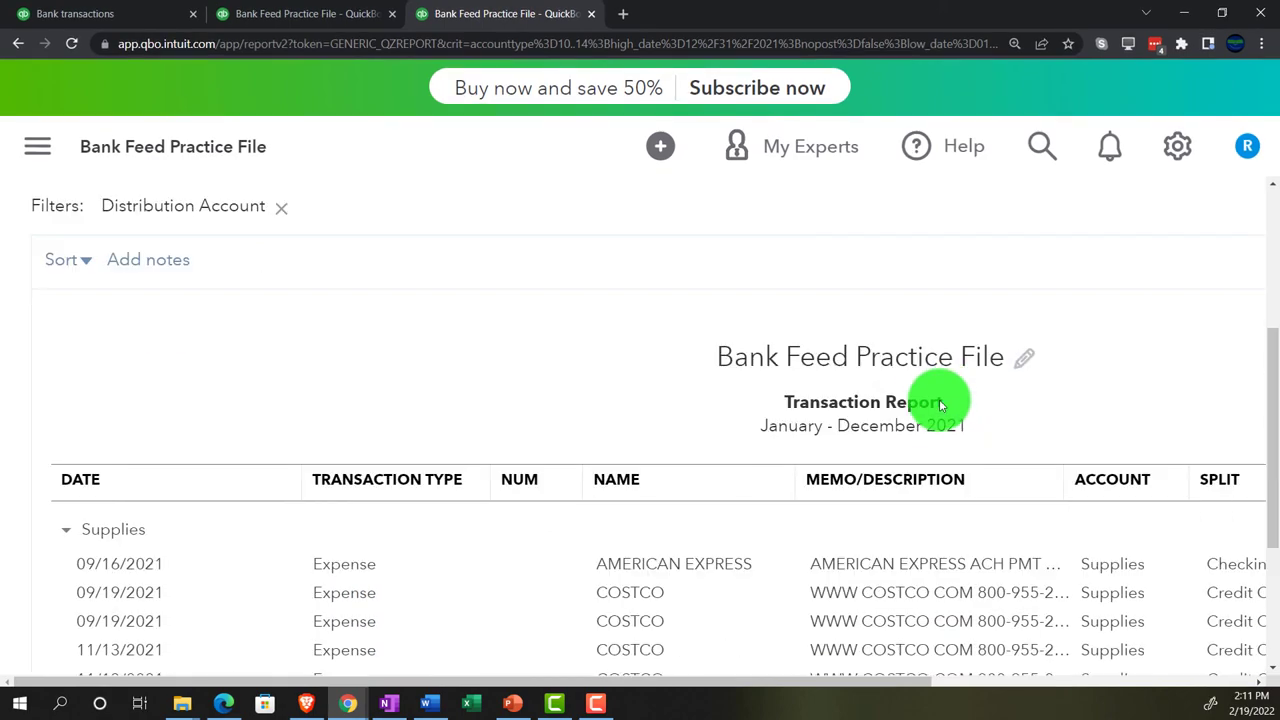
{"action": "key", "text": "ctrl+minus"}
{"action": "key", "text": "ctrl+minus"}
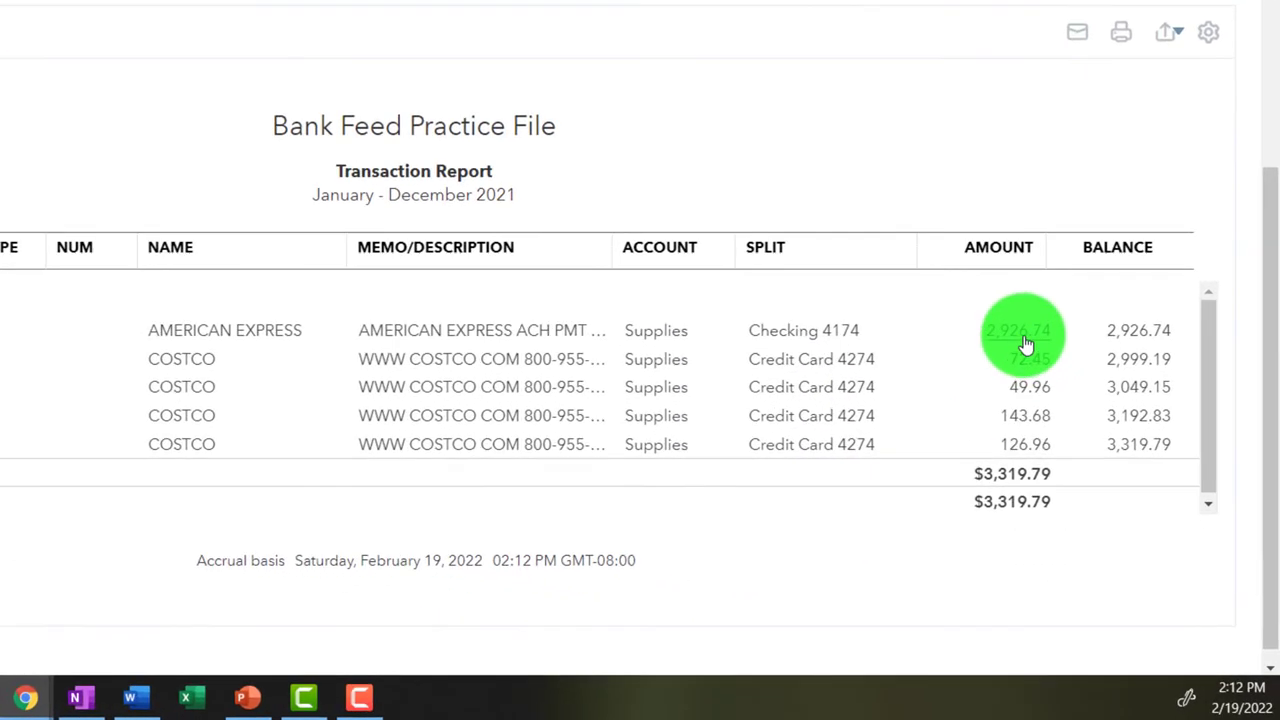
{"action": "scroll", "coordinate": [381, 349], "scroll_direction": "up", "scroll_amount": 3}
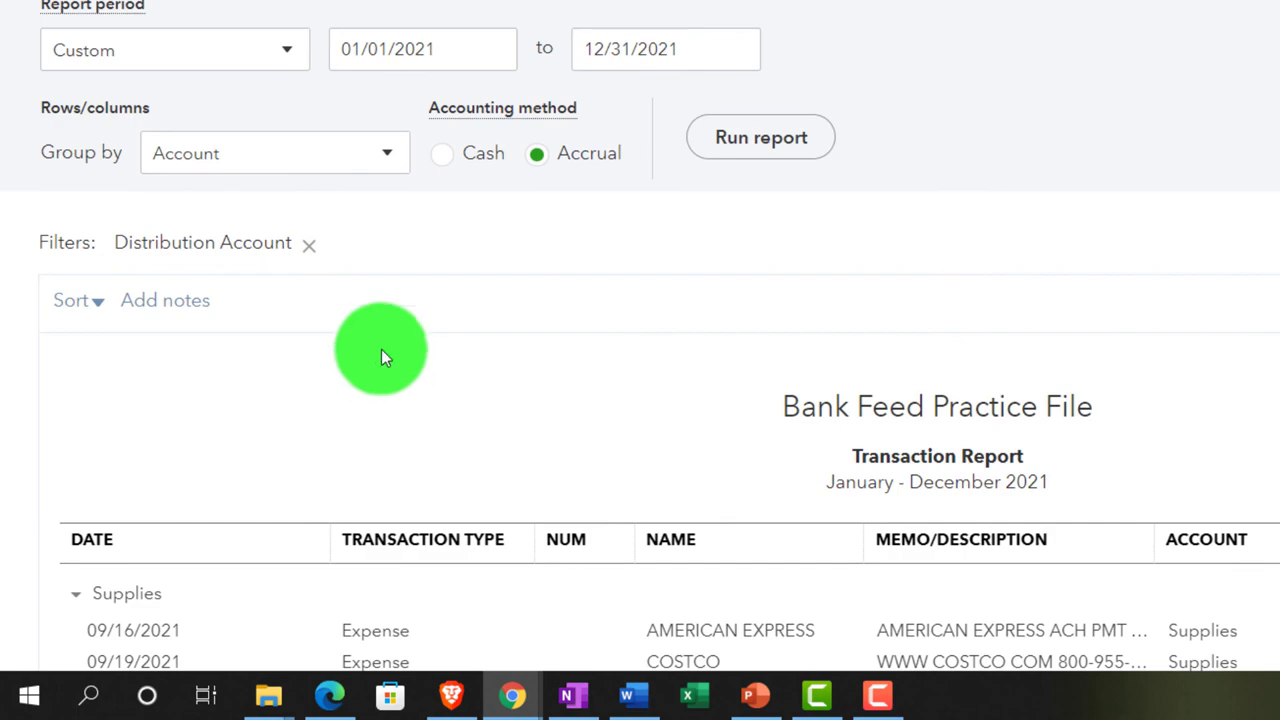
{"action": "scroll", "coordinate": [381, 351], "scroll_direction": "up", "scroll_amount": 3}
{"action": "left_click", "coordinate": [294, 266]}
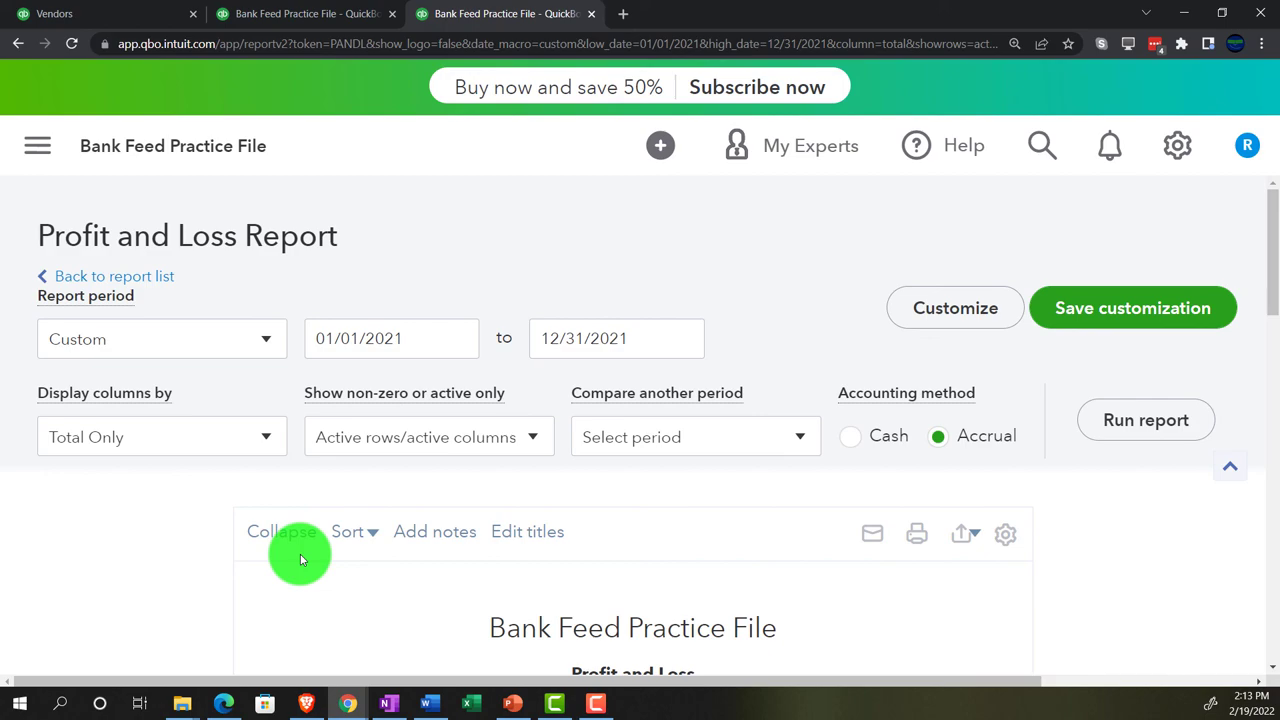
{"action": "scroll", "coordinate": [300, 554], "scroll_direction": "down", "scroll_amount": 1}
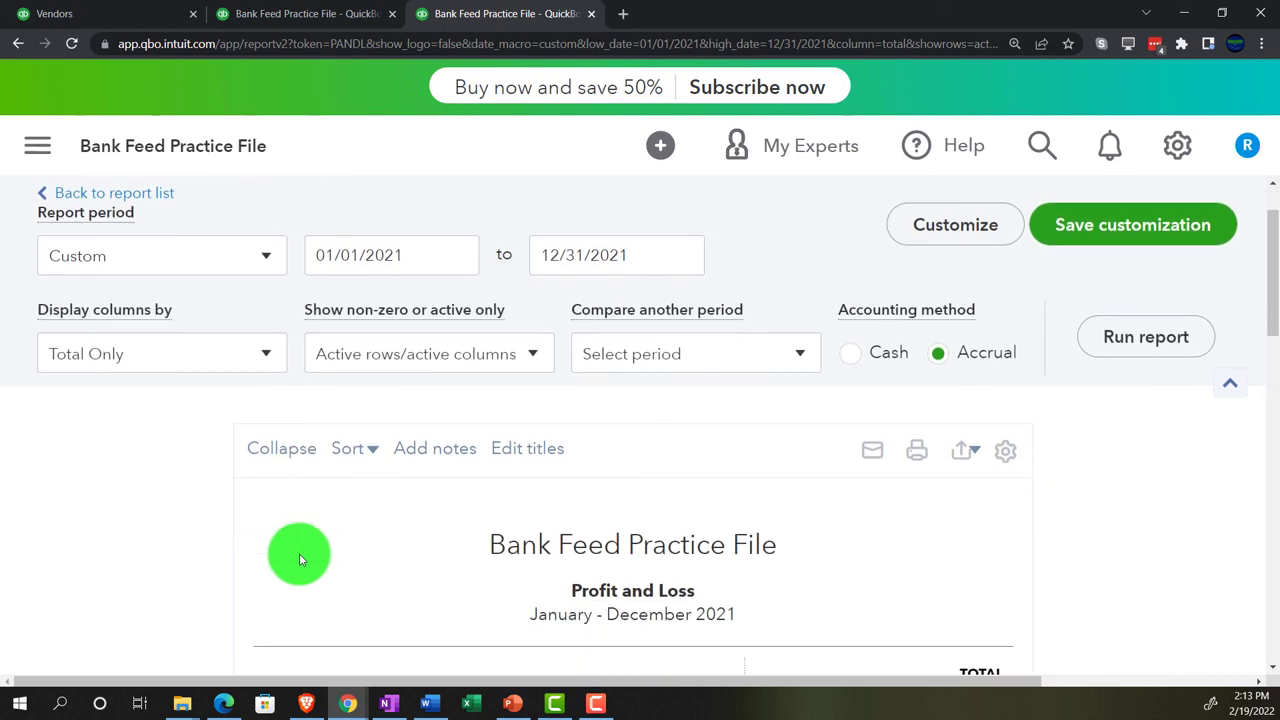